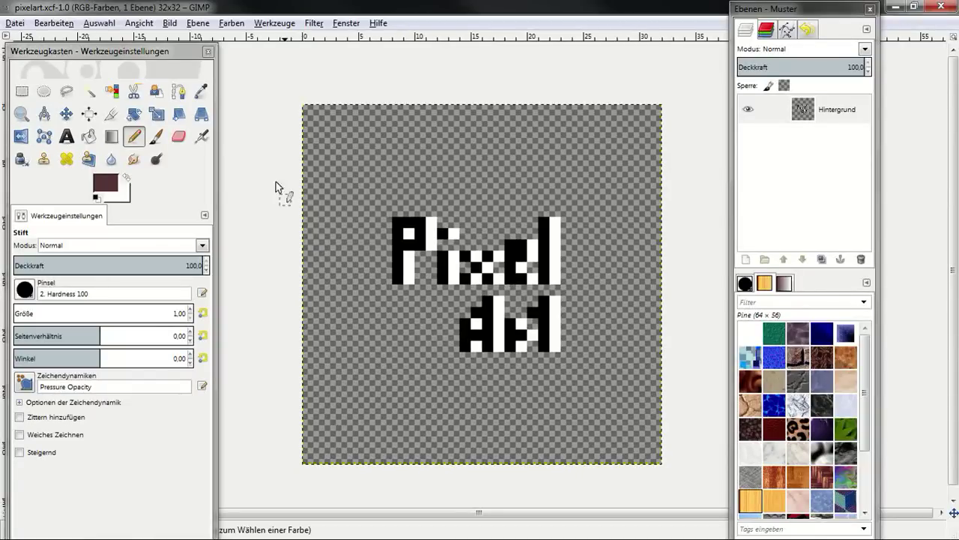
Create a new transparent 128×128 px image and maximize its window.
left_click(15, 23)
left_click(23, 42)
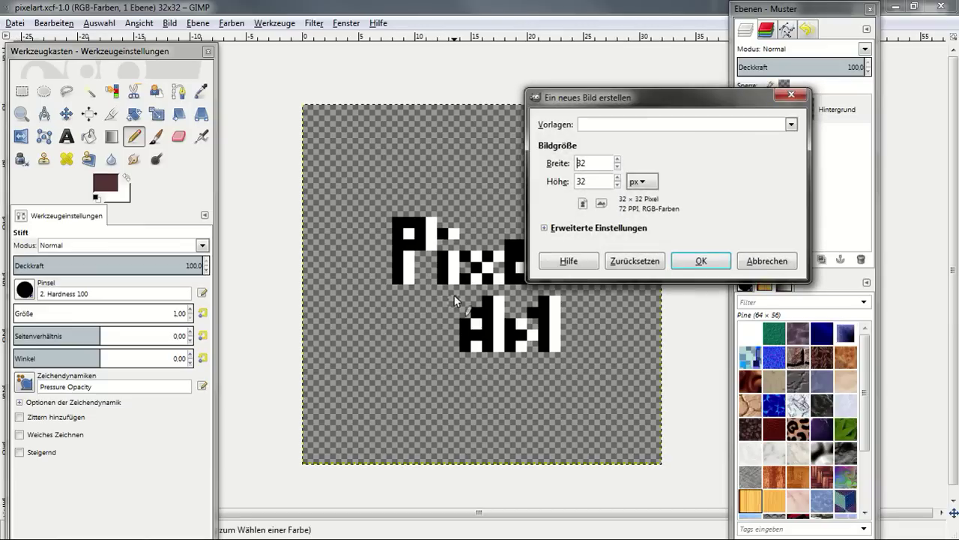
double_click(592, 162)
type("128")
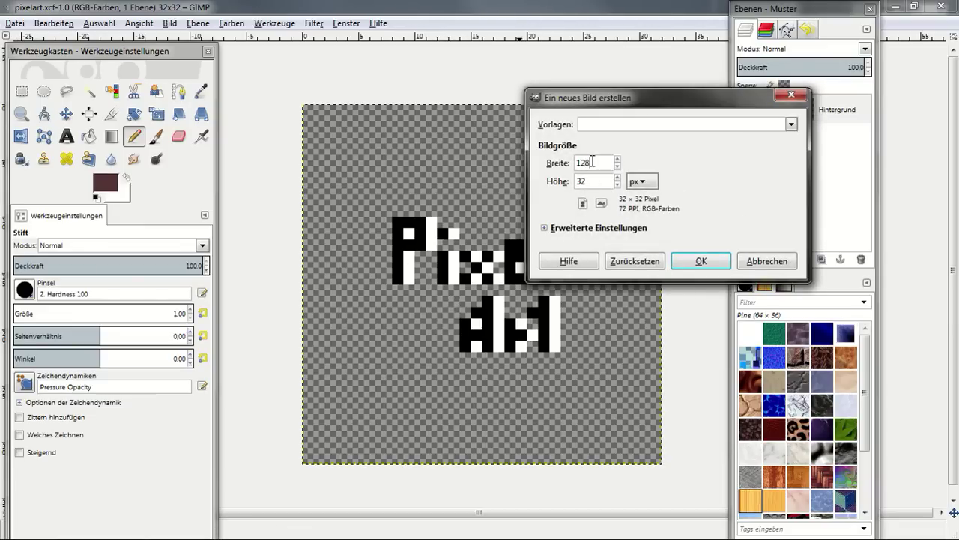
double_click(599, 181)
type("12")
left_click(701, 262)
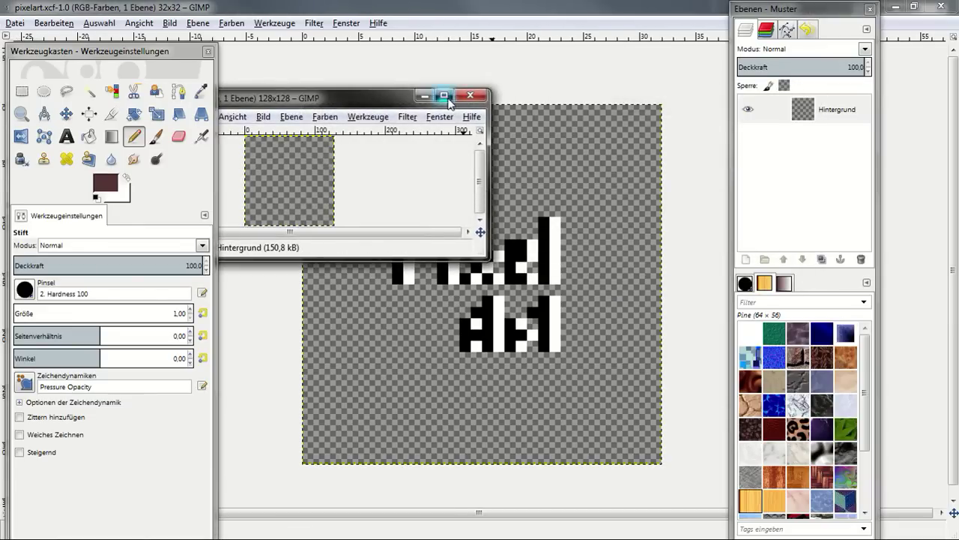
left_click(444, 96)
scroll(525, 260, "up", 1, "ctrl")
Set the pencil size to 2.62 and paint the first maroon strokes of the head.
scroll(525, 260, "up", 2, "ctrl")
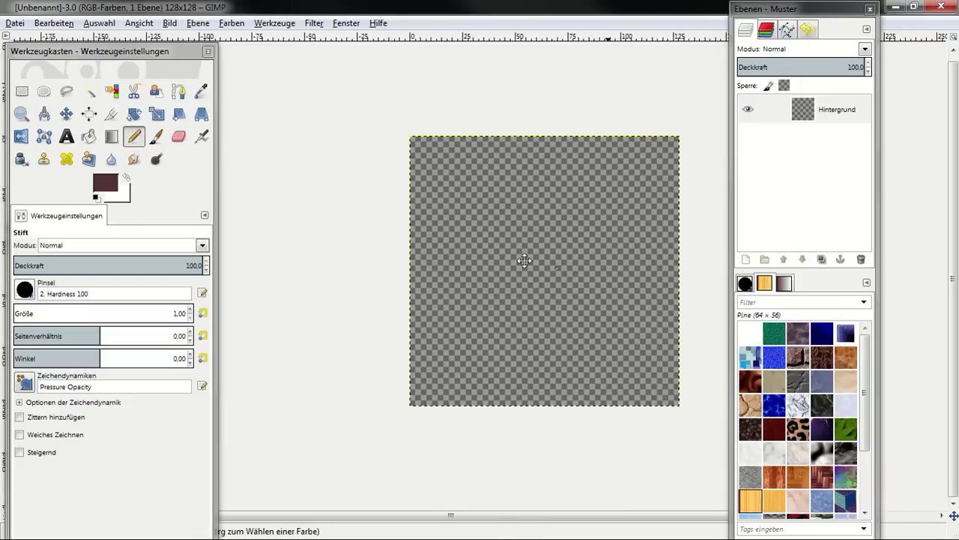
scroll(517, 262, "up", 1, "ctrl")
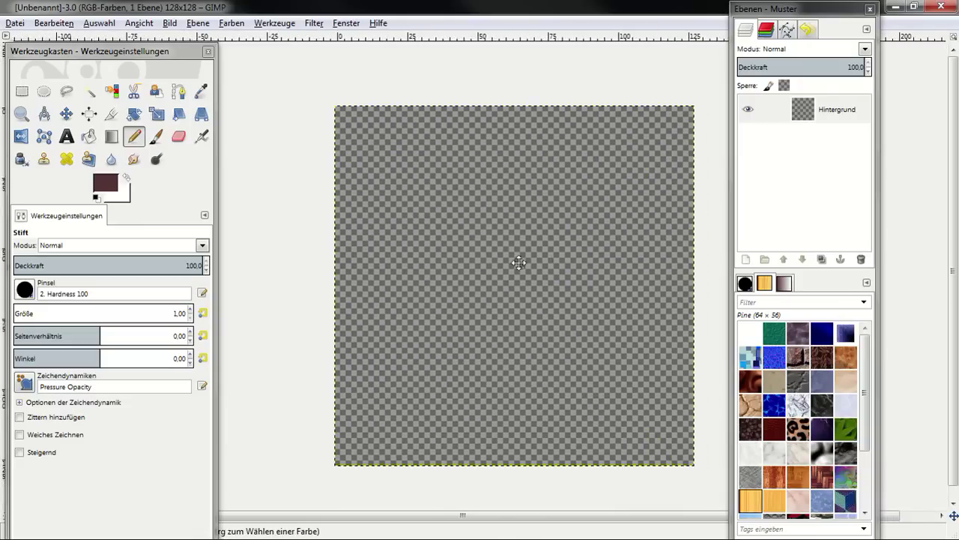
left_click(30, 313)
mouse_move(453, 183)
left_mouse_down()
mouse_move(450, 213)
mouse_move(462, 198)
left_mouse_up()
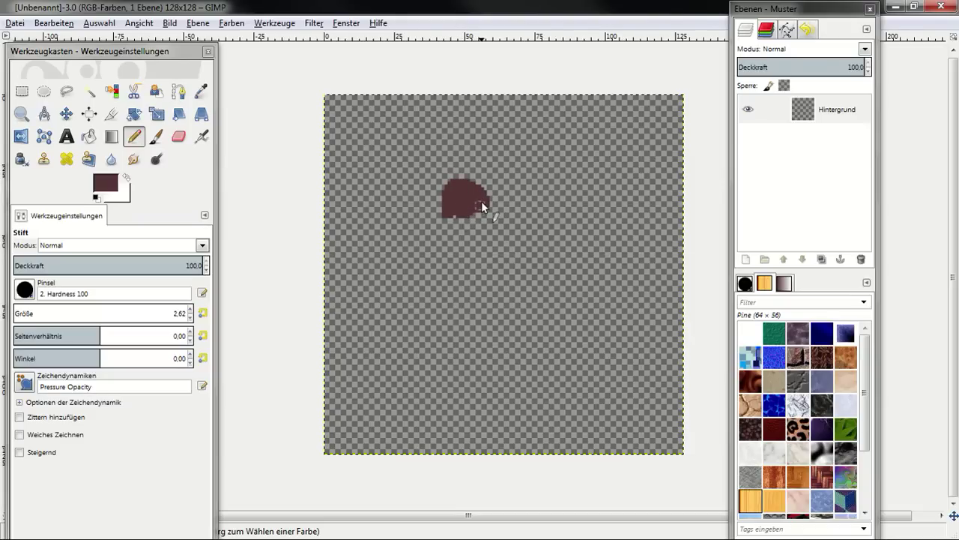
Extend the maroon blob with a tail down-right and fill in the lower body.
scroll(488, 219, "up", 1)
scroll(464, 207, "up", 1)
mouse_move(507, 219)
left_mouse_down()
mouse_move(501, 205)
mouse_move(563, 259)
left_mouse_up()
mouse_move(504, 235)
left_mouse_down()
mouse_move(493, 276)
mouse_move(473, 251)
mouse_move(500, 268)
left_mouse_up()
scroll(518, 348, "down", 1)
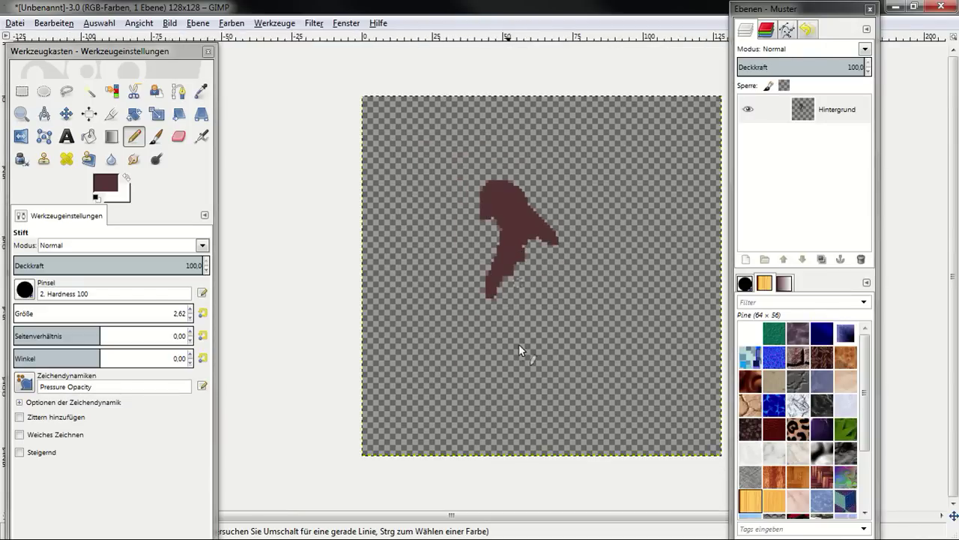
scroll(509, 281, "up", 1)
mouse_move(531, 225)
left_mouse_down()
mouse_move(578, 300)
mouse_move(538, 253)
mouse_move(504, 246)
mouse_move(486, 299)
mouse_move(445, 300)
mouse_move(464, 338)
mouse_move(505, 359)
mouse_move(532, 307)
mouse_move(552, 343)
mouse_move(529, 352)
left_mouse_up()
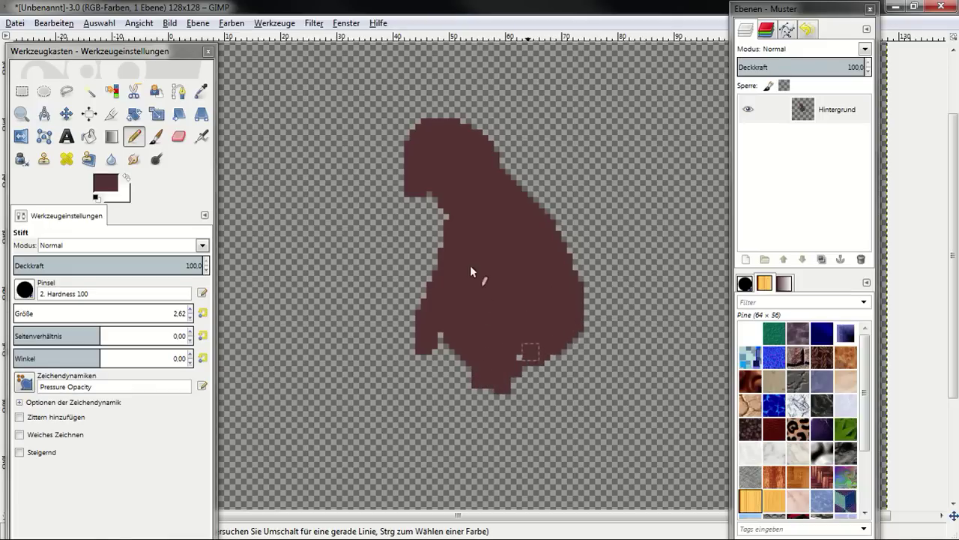
Extend the left edge downward, undo the stray lower-left tail, and fill the right edge.
left_click_drag(440, 249, 401, 321)
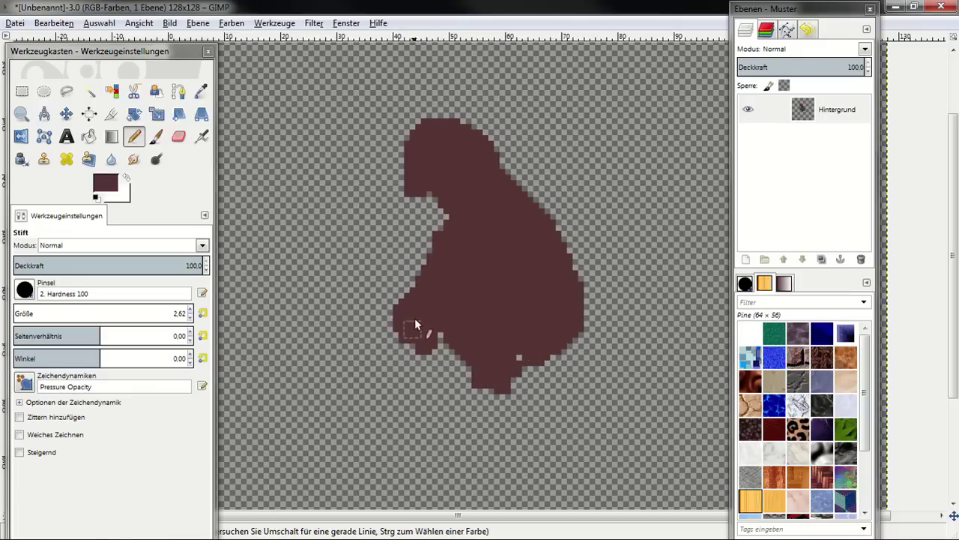
left_click_drag(387, 369, 364, 395)
scroll(401, 370, "right", 2)
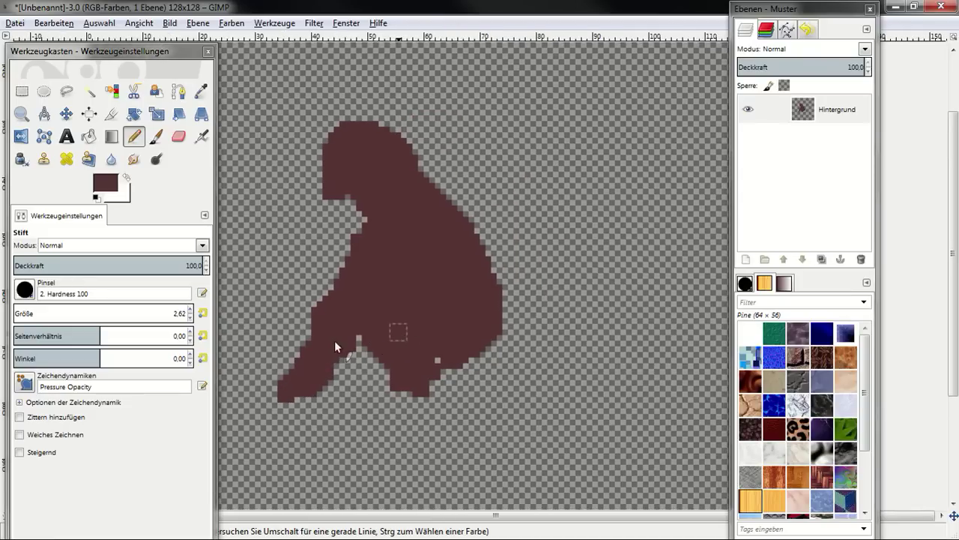
scroll(343, 370, "left", 2)
key("ctrl+z")
scroll(484, 357, "down", 1)
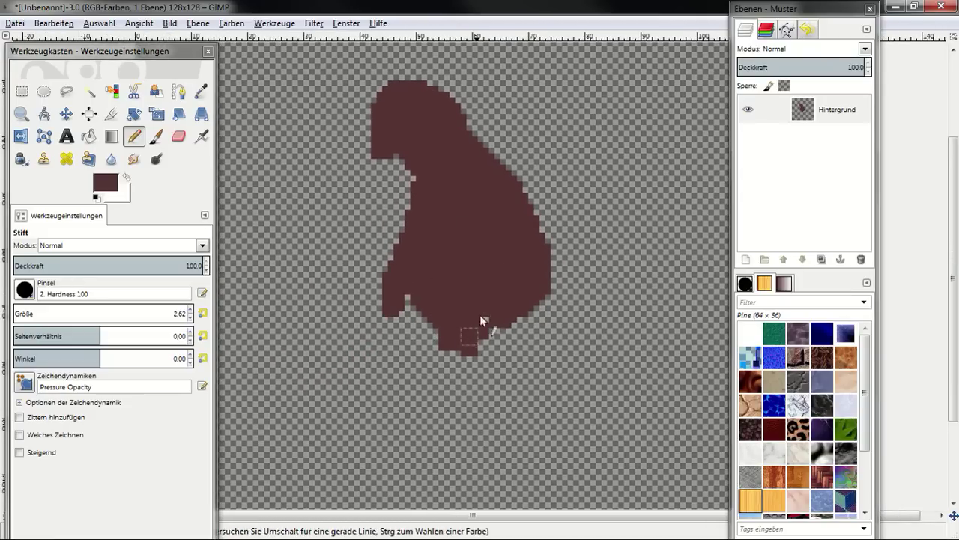
left_click_drag(513, 327, 532, 295)
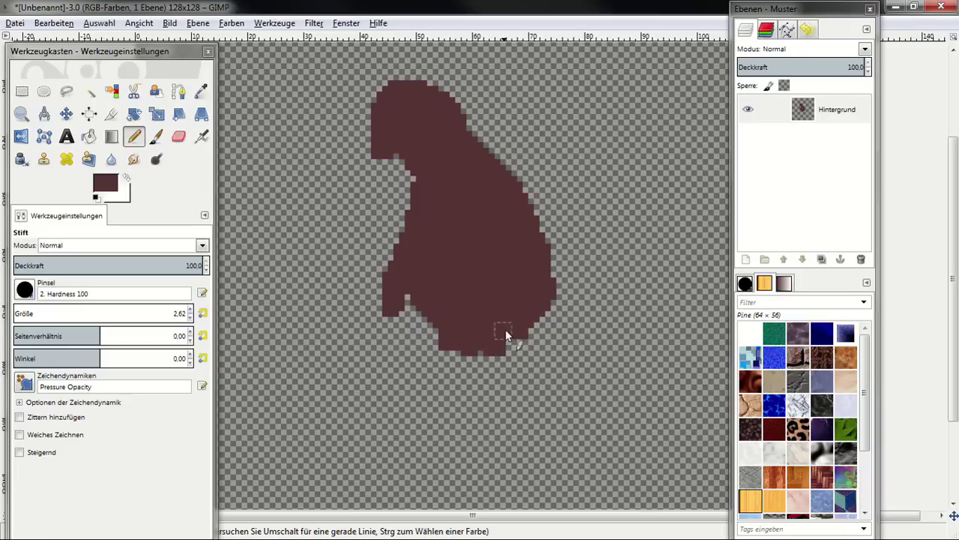
scroll(496, 328, "up", 2)
scroll(470, 246, "left", 1)
scroll(433, 235, "up", 1)
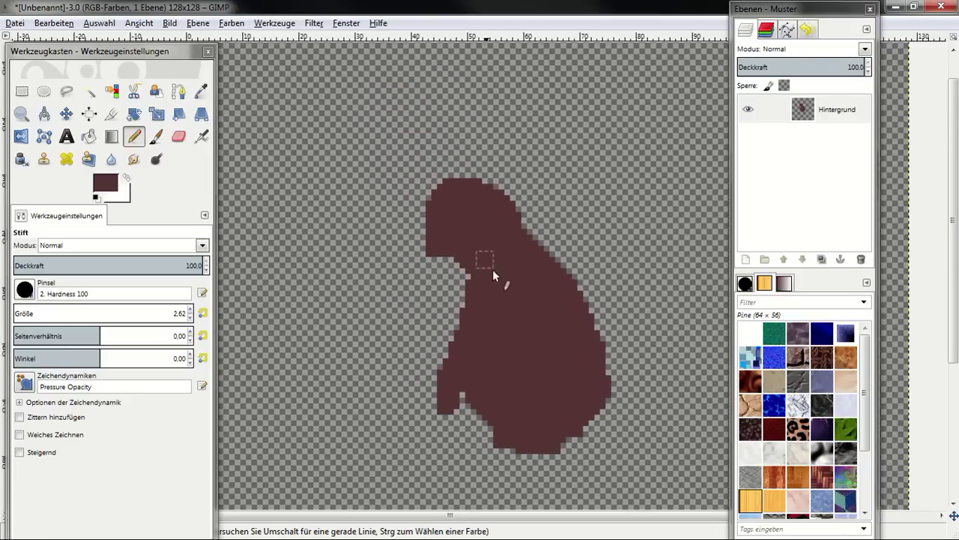
scroll(493, 272, "up", 1)
scroll(514, 284, "up", 2)
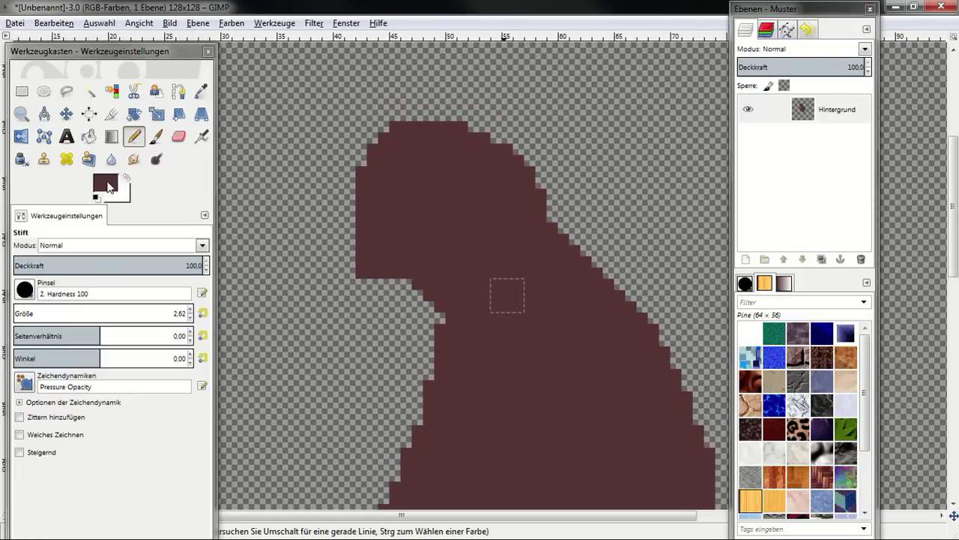
Set the foreground colour to a pale grey-blue (96aeae).
left_click(109, 186)
left_click(189, 201)
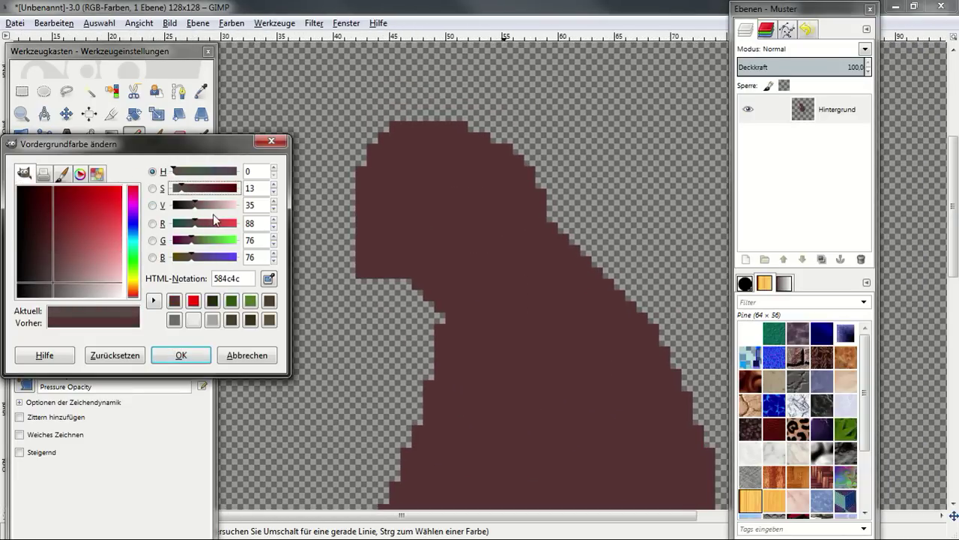
left_click_drag(220, 205, 218, 205)
left_click(175, 188)
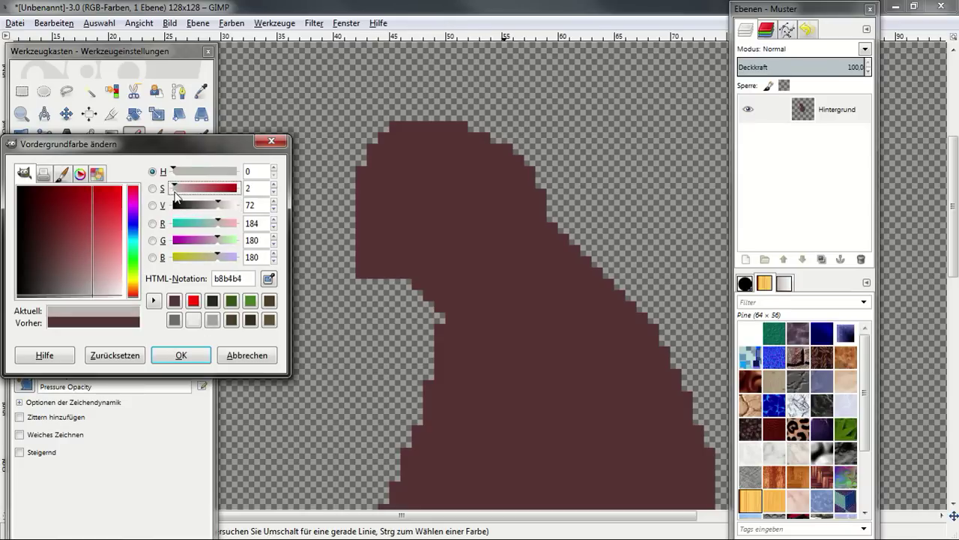
left_click(213, 226)
left_click(210, 226)
left_click(181, 354)
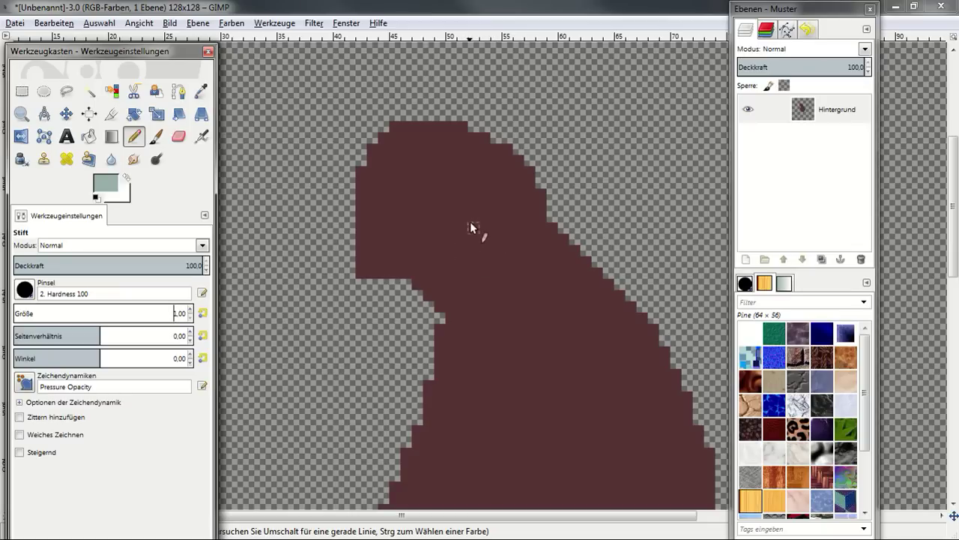
Paint the grey-blue scarf band curving across the creature's neck.
mouse_move(483, 207)
left_mouse_down()
mouse_move(492, 225)
mouse_move(522, 214)
mouse_move(501, 216)
mouse_move(484, 246)
mouse_move(487, 229)
left_mouse_up()
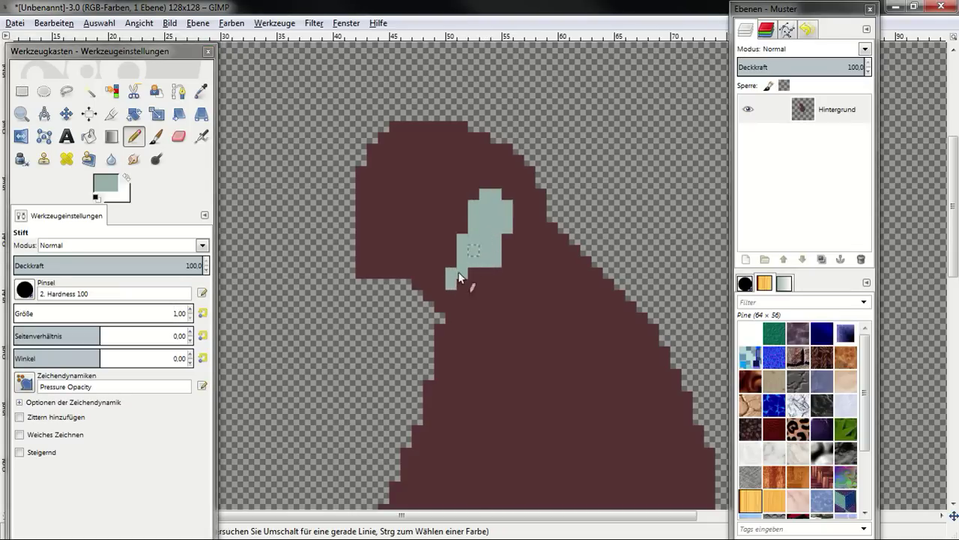
left_click(398, 316)
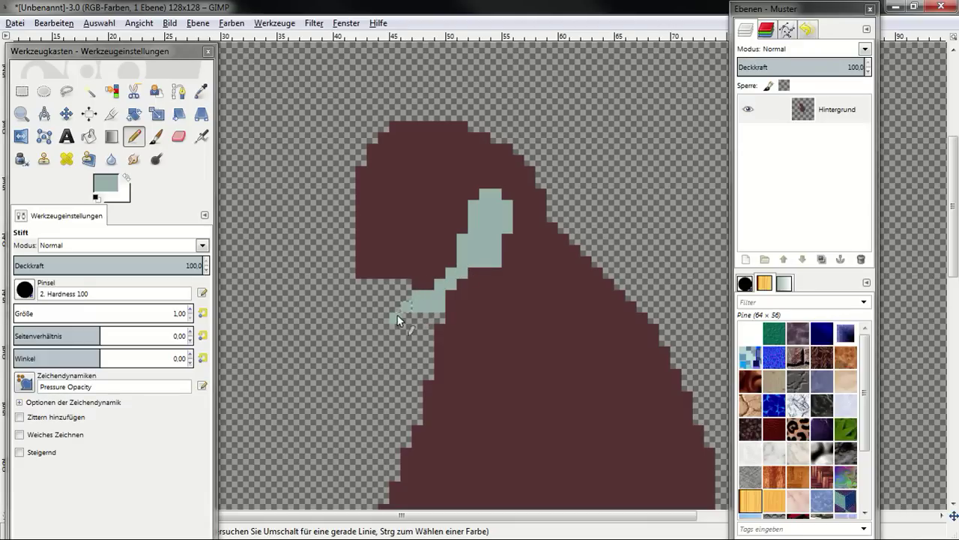
left_click_drag(380, 317, 484, 250)
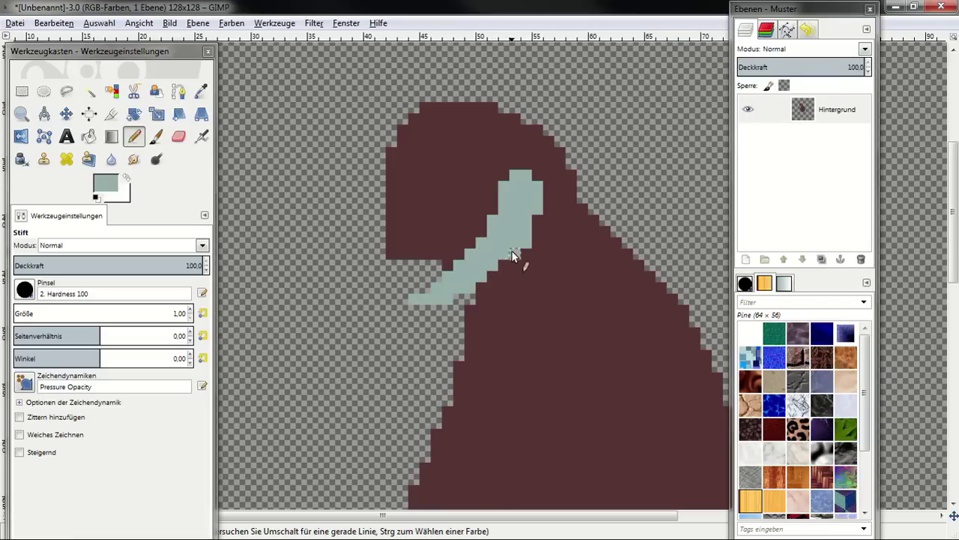
left_click_drag(518, 262, 527, 236)
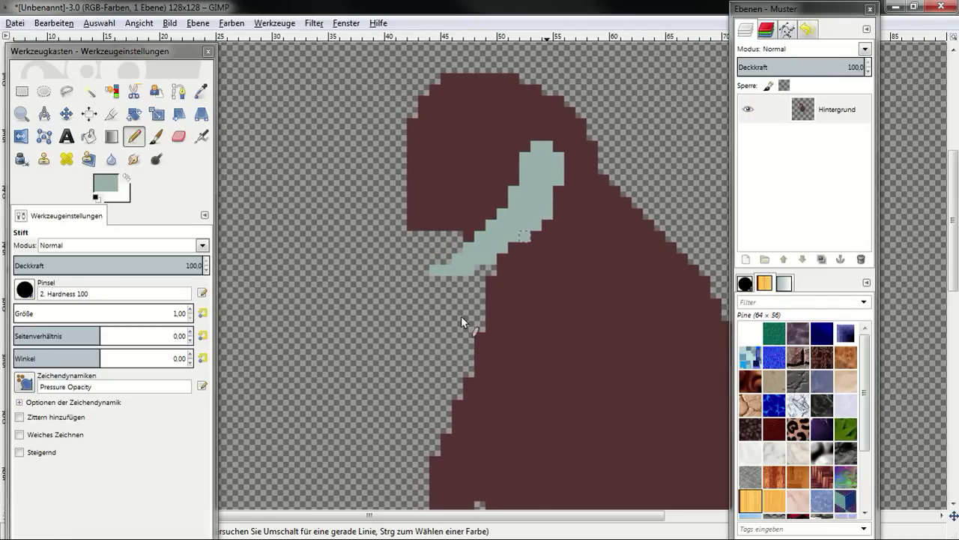
left_click_drag(461, 315, 443, 270)
scroll(479, 303, "up", 3)
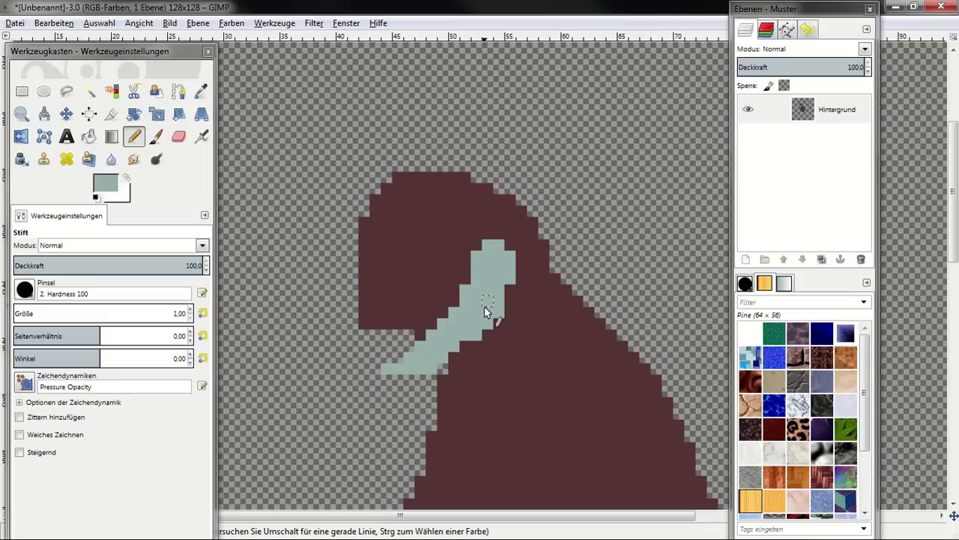
scroll(539, 340, "down", 1)
scroll(518, 334, "left", 2)
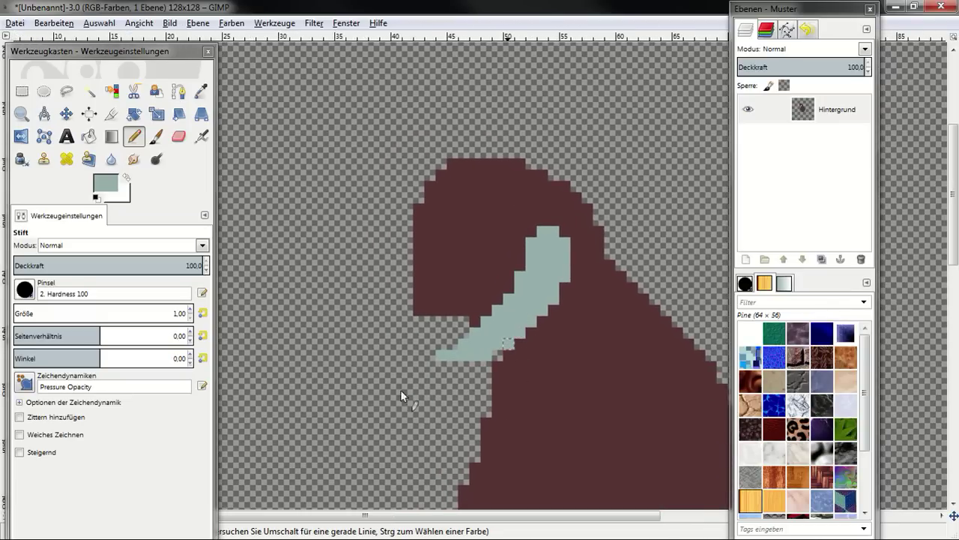
scroll(401, 389, "down", 2)
scroll(413, 285, "down", 2)
scroll(406, 250, "left", 1)
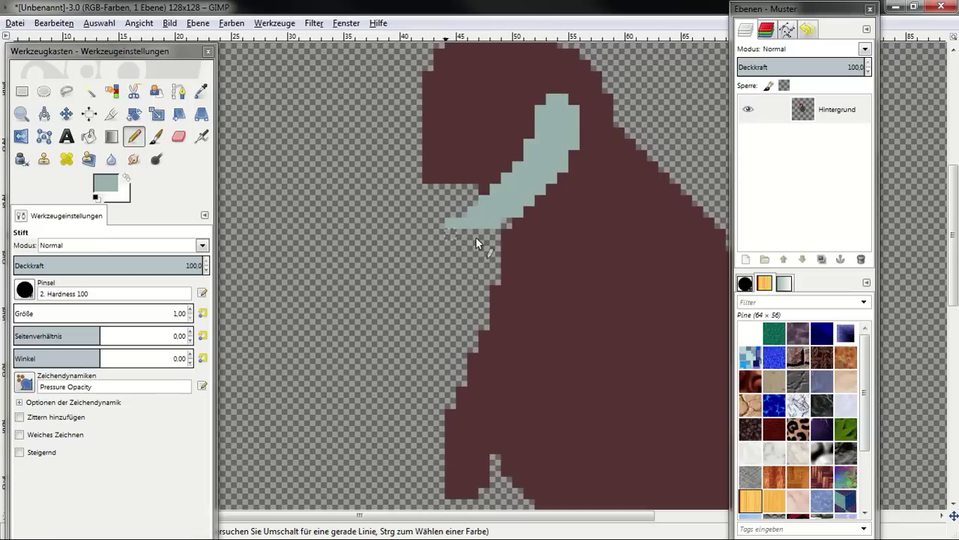
scroll(471, 225, "up", 1)
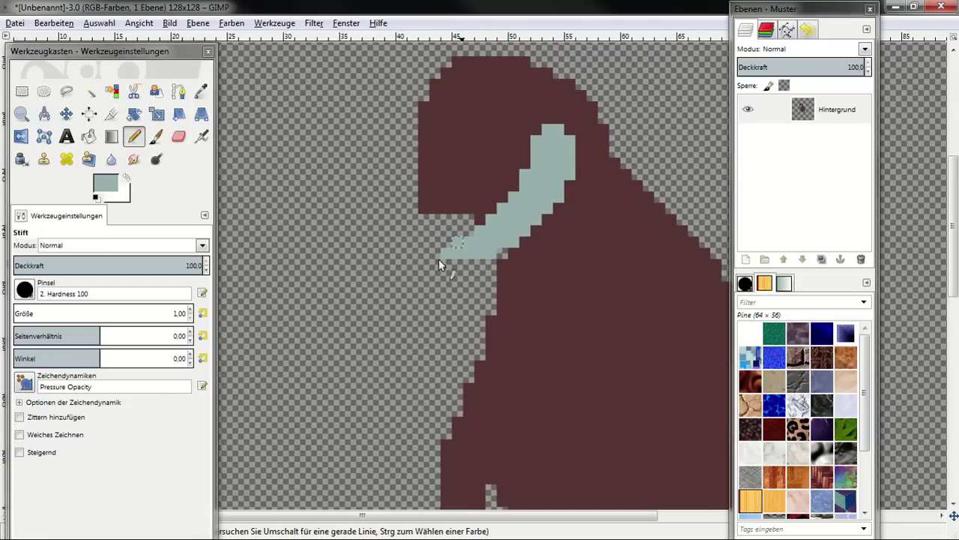
scroll(474, 315, "left", 1)
scroll(505, 315, "up", 2)
scroll(519, 339, "up", 2)
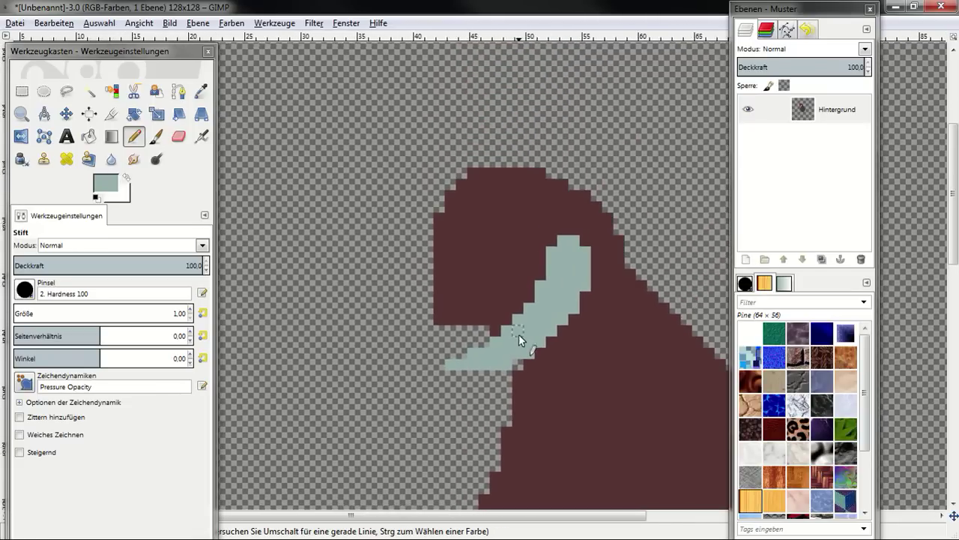
Add the scarf's loose end trailing off to the left of the body.
left_click(427, 311)
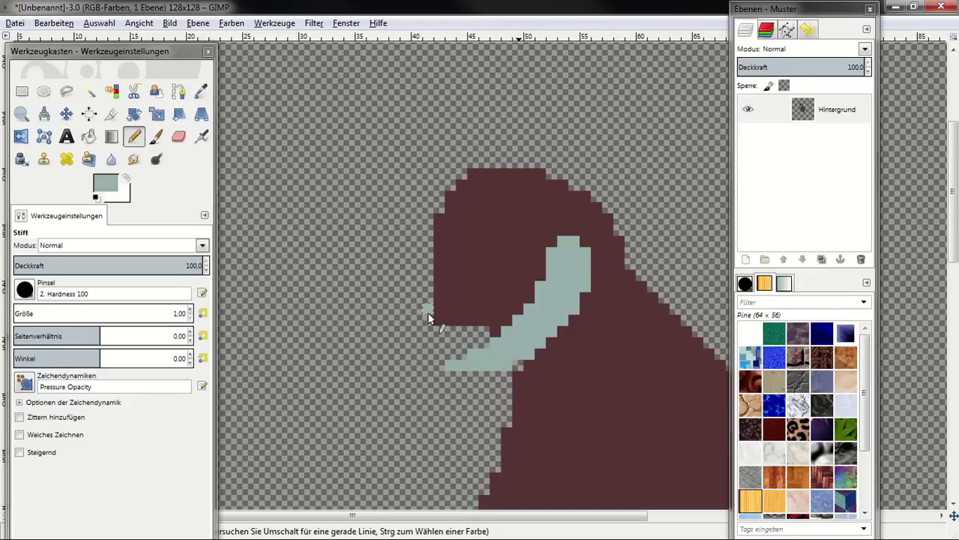
left_click_drag(399, 335, 390, 332)
scroll(484, 317, "up", 1)
scroll(466, 307, "left", 1)
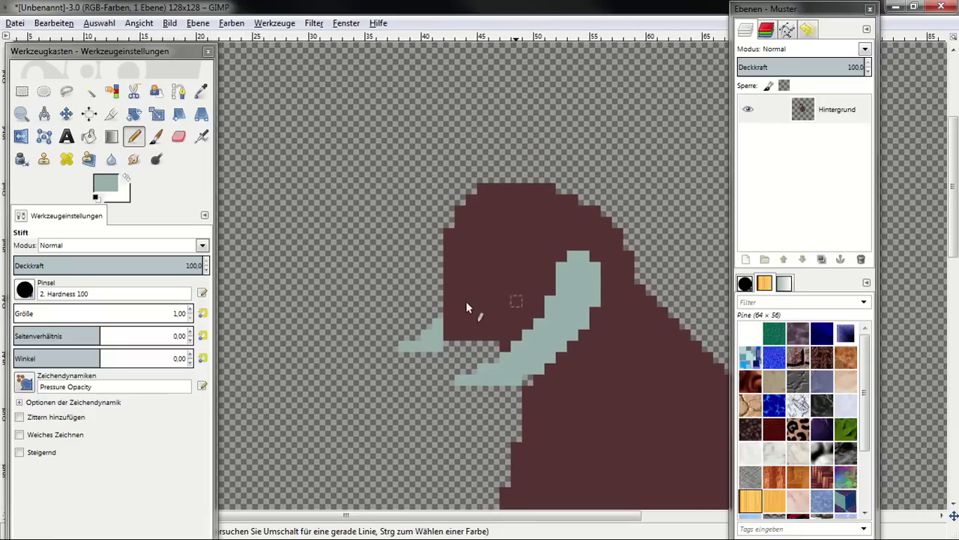
scroll(479, 343, "right", 2)
scroll(531, 326, "down", 1)
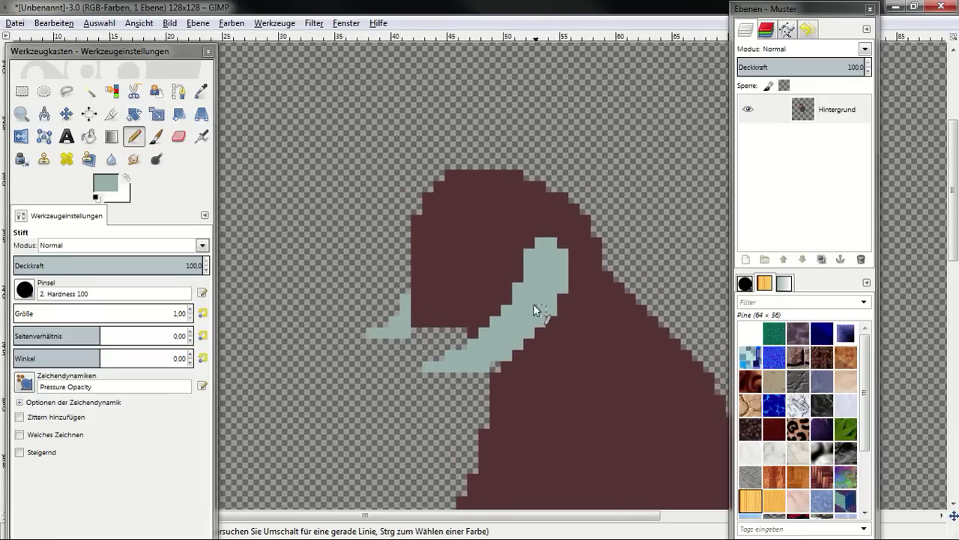
scroll(517, 300, "down", 2)
scroll(502, 285, "left", 2)
scroll(508, 294, "down", 2)
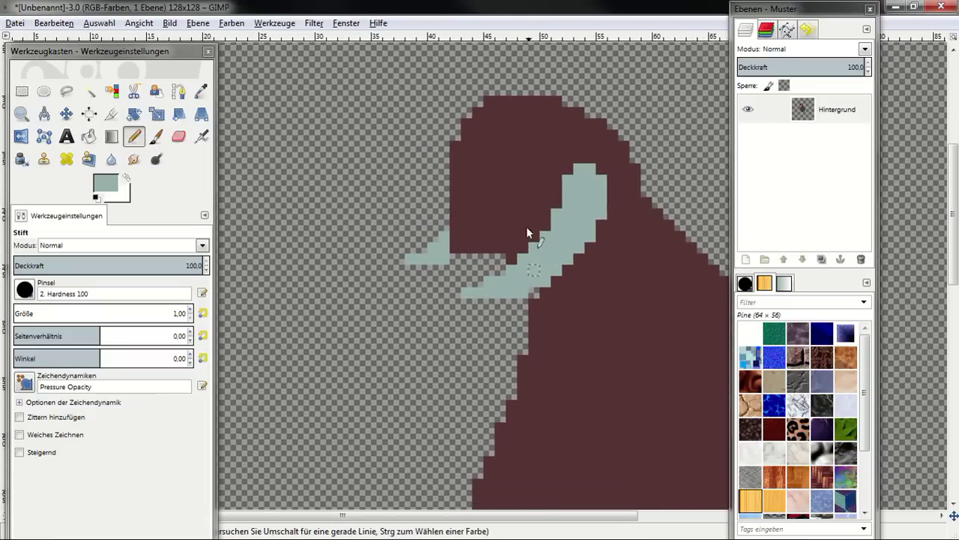
Pick the hood's maroon, undo the stray bump, and darken the foreground to near-black.
scroll(494, 233, "up", 2)
left_click(459, 266, "ctrl")
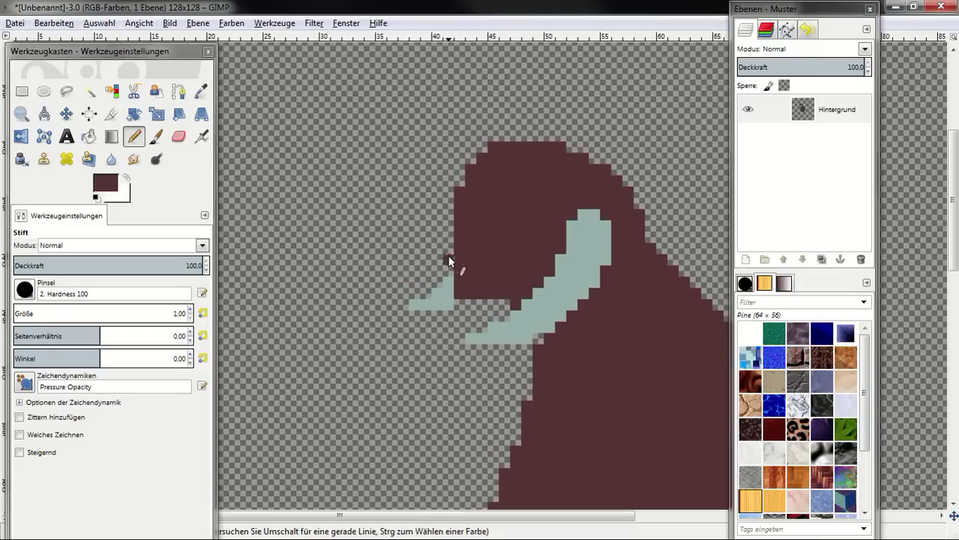
key("ctrl+z")
scroll(480, 284, "right", 1)
scroll(480, 269, "right", 1)
scroll(456, 253, "up", 1)
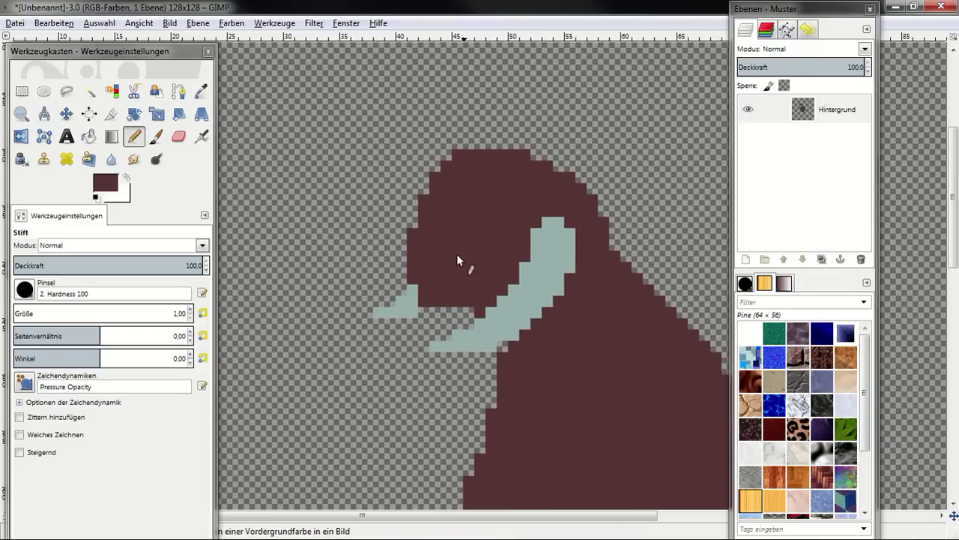
left_click(109, 183)
left_click(187, 207)
left_click_drag(187, 207, 181, 207)
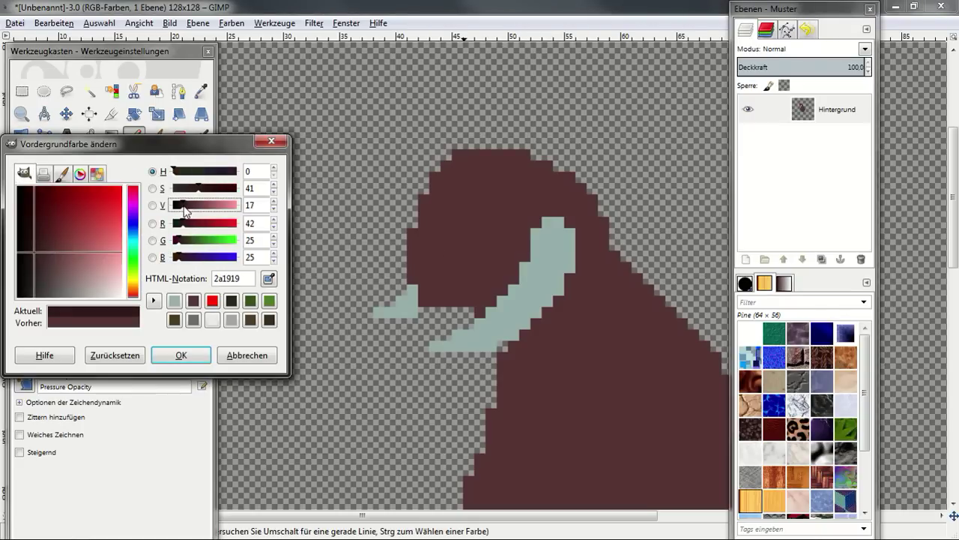
left_click(201, 357)
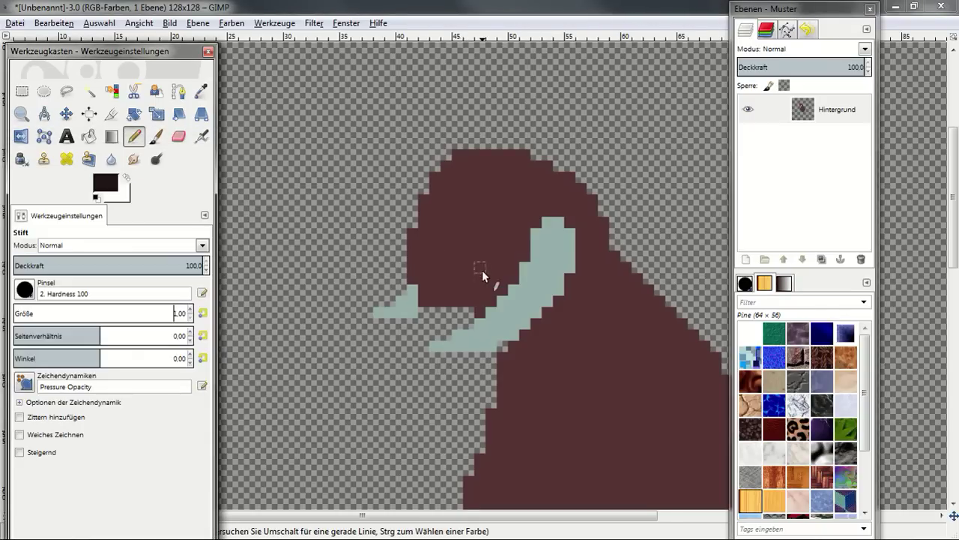
Paint two angular near-black eyes side by side on the hooded face.
scroll(488, 272, "up", 1)
scroll(455, 285, "up", 1)
scroll(450, 248, "up", 2)
left_click(447, 202)
mouse_move(447, 202)
left_mouse_down()
mouse_move(488, 246)
mouse_move(482, 235)
mouse_move(491, 230)
mouse_move(508, 242)
left_mouse_up()
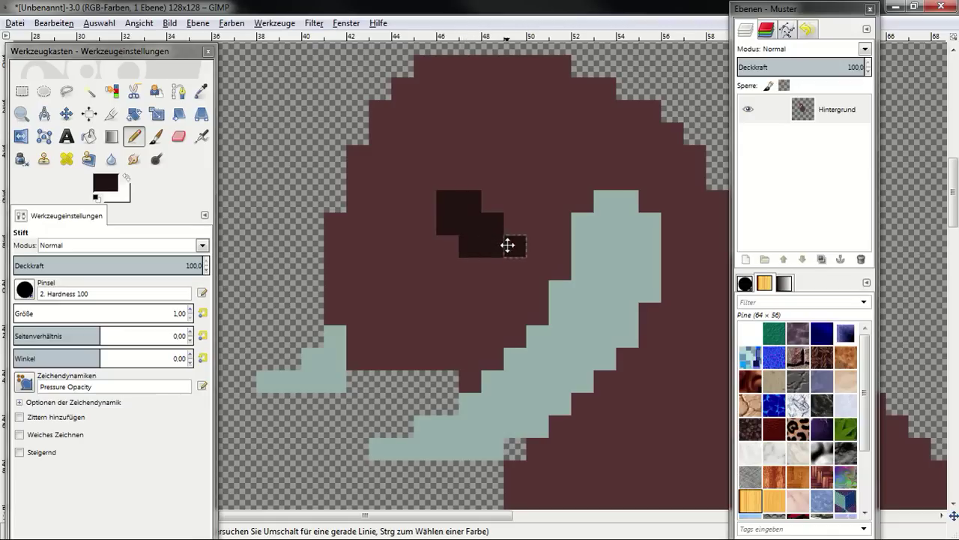
mouse_move(369, 205)
left_mouse_down()
mouse_move(347, 222)
mouse_move(378, 221)
mouse_move(338, 242)
left_mouse_up()
left_click(447, 247)
left_click(380, 246)
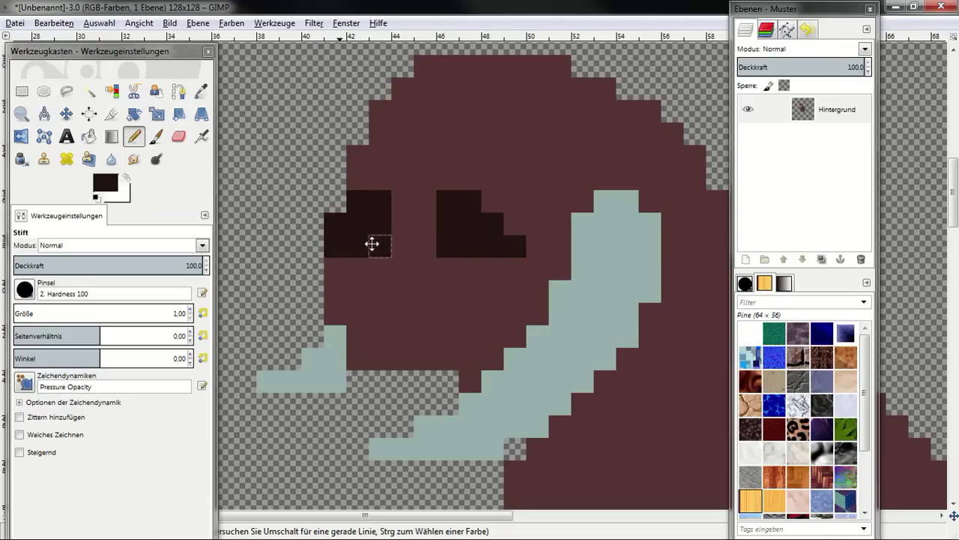
Change the foreground colour to a strong dark red (7a0a0a).
scroll(445, 277, "up", 3)
scroll(446, 277, "right", 1)
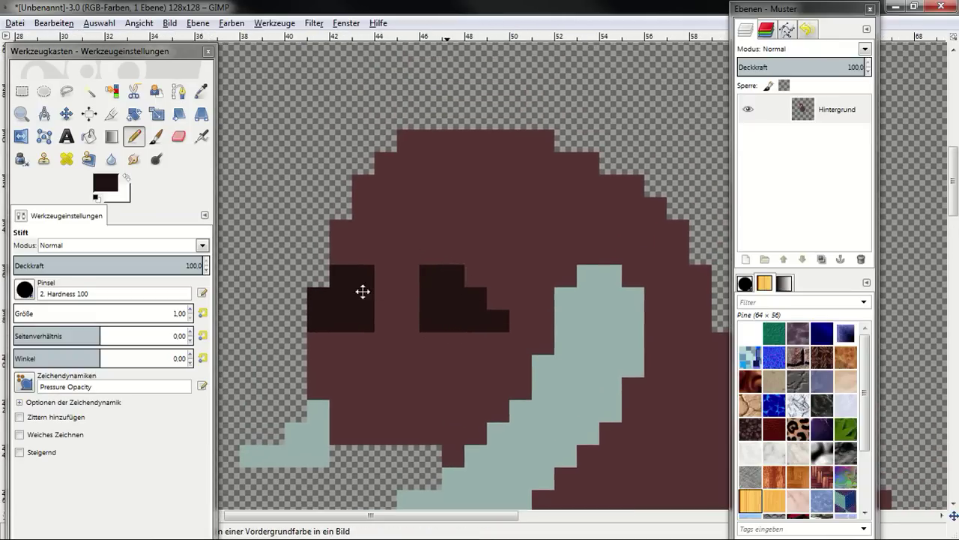
left_click(105, 183)
left_click_drag(197, 215, 204, 209)
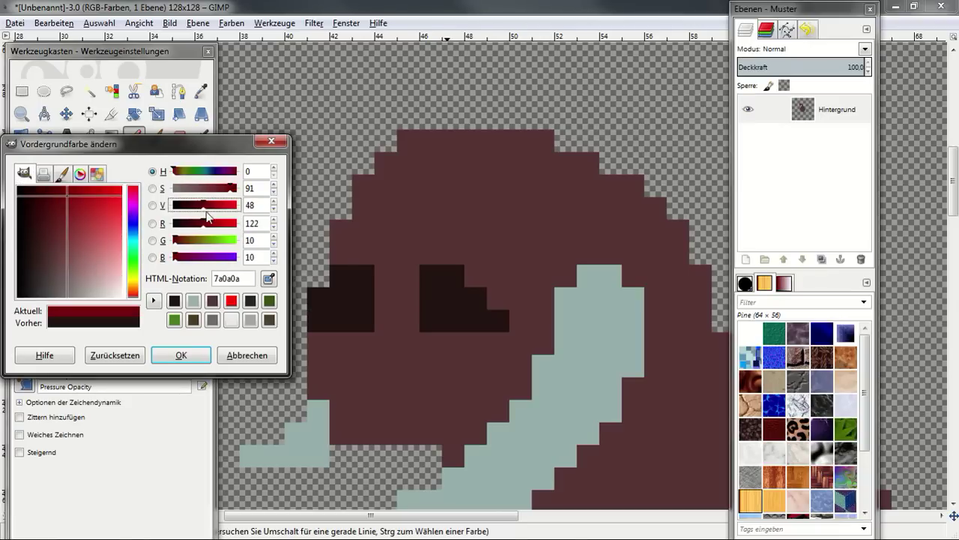
Confirm the red colour and paint two red pupil pixels in each eye.
key("Return")
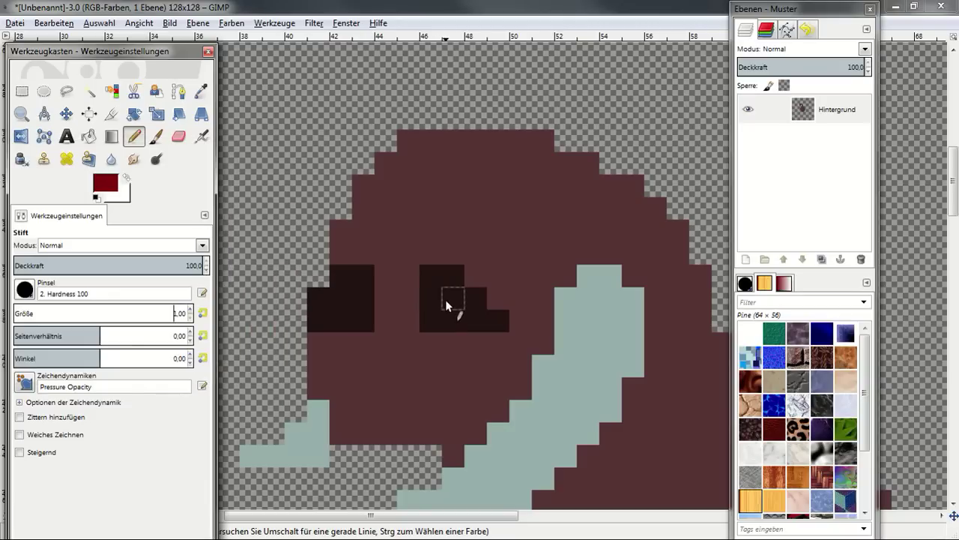
left_click(445, 299)
left_click(430, 298)
left_click(341, 298)
left_click(364, 298)
Pick the near-black eye colour and paint a wide mouth line up toward the scarf.
scroll(429, 336, "right", 1)
scroll(443, 381, "down", 3)
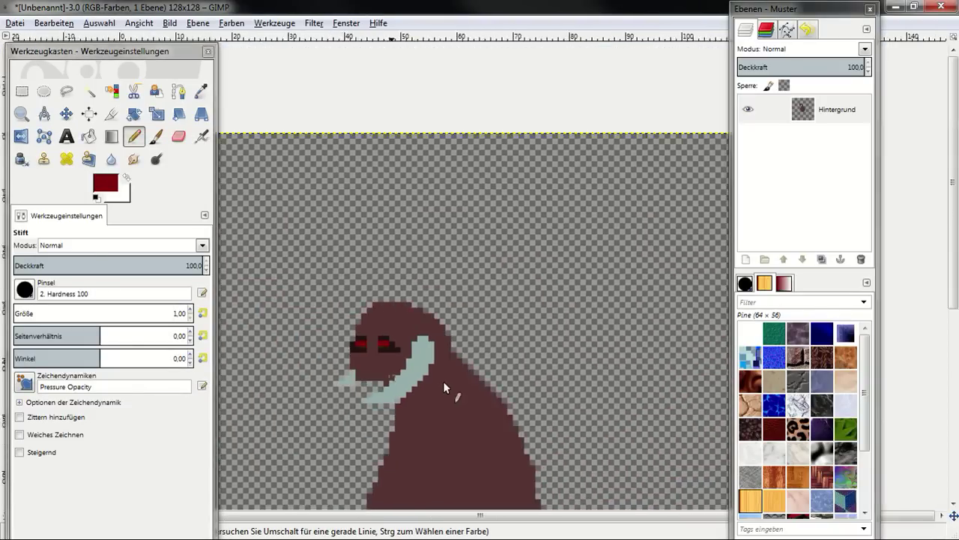
scroll(443, 380, "down", 3)
scroll(465, 201, "up", 2)
scroll(464, 201, "up", 3)
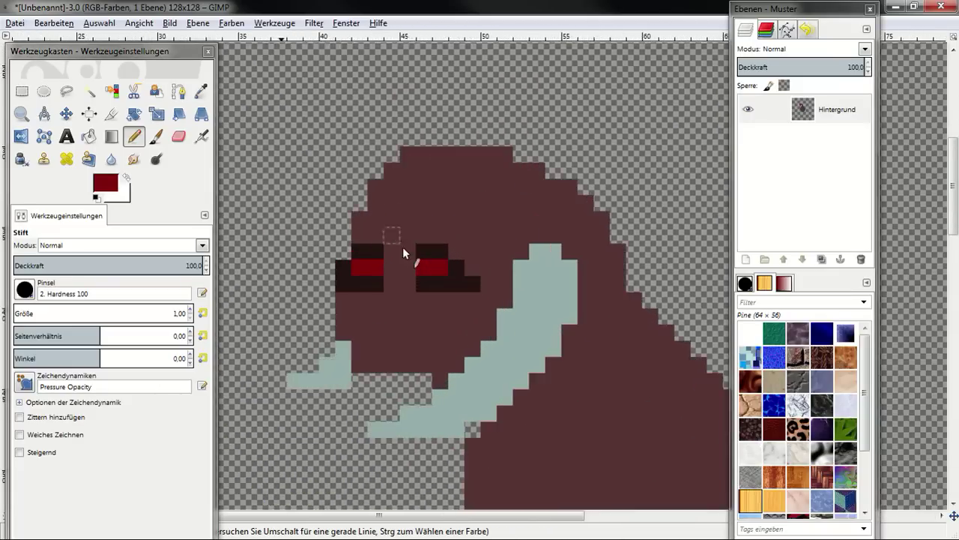
scroll(403, 246, "up", 1)
left_click(477, 263, "ctrl")
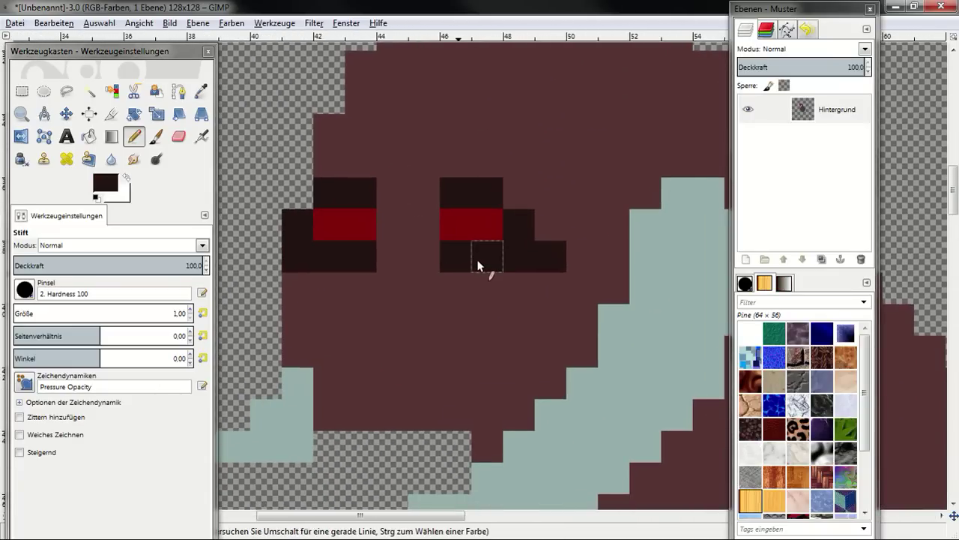
left_click_drag(346, 414, 458, 416)
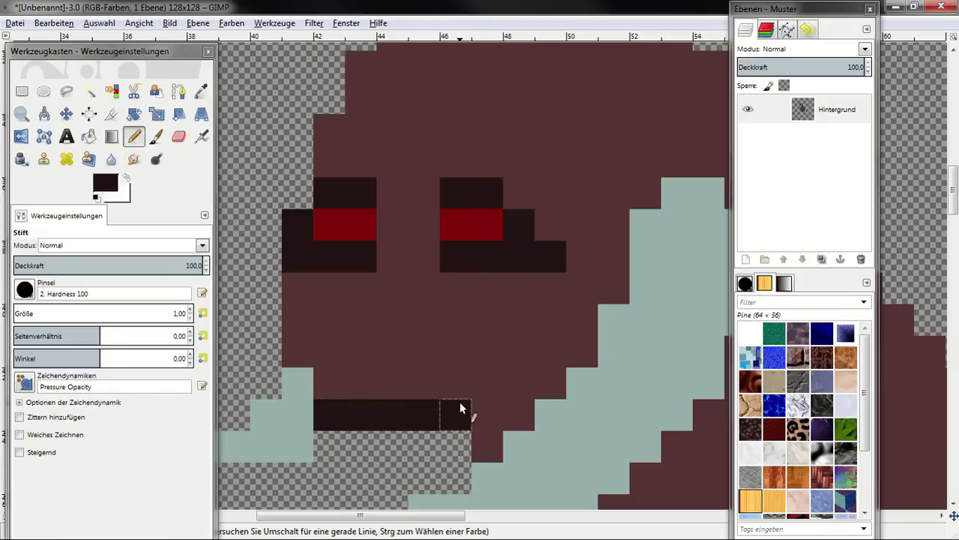
left_click_drag(479, 403, 582, 350)
Add dark accent pixels along the top of the creature's head.
scroll(587, 341, "up", 2)
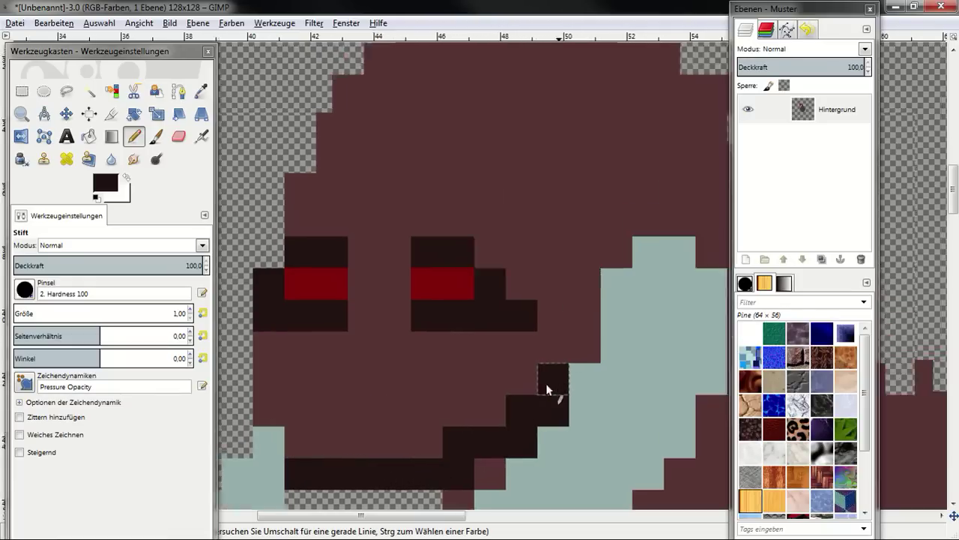
scroll(512, 266, "right", 3)
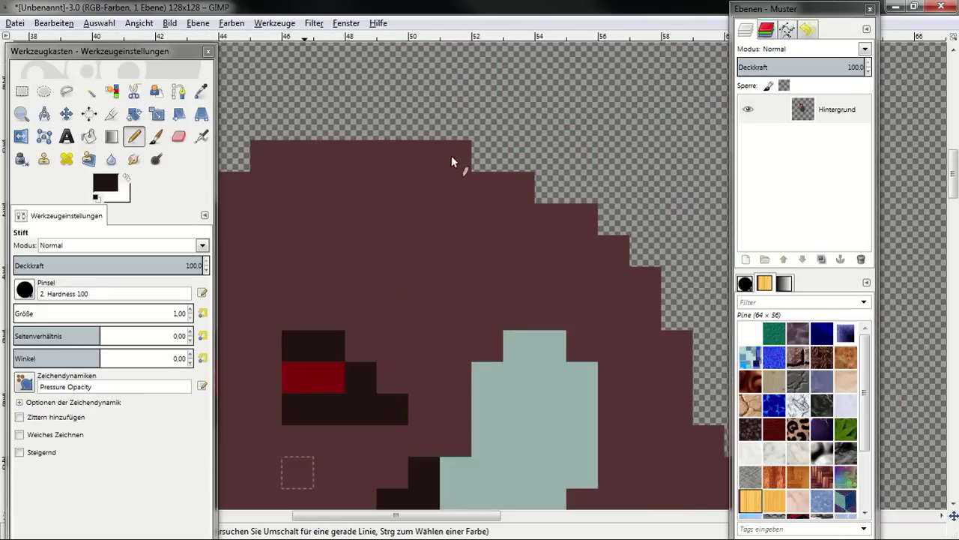
left_click_drag(452, 159, 494, 197)
left_click(516, 251)
left_click(447, 206)
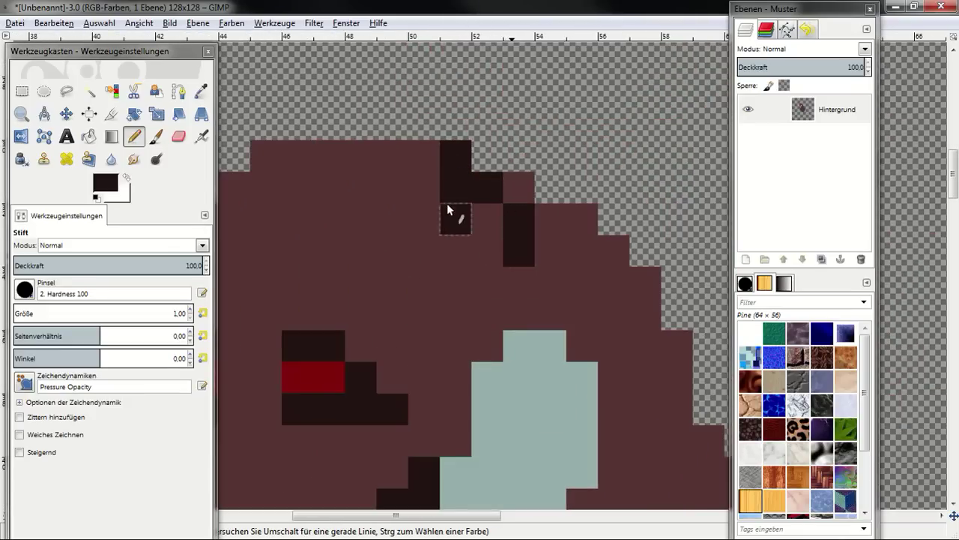
scroll(450, 180, "left", 3)
left_click(367, 156)
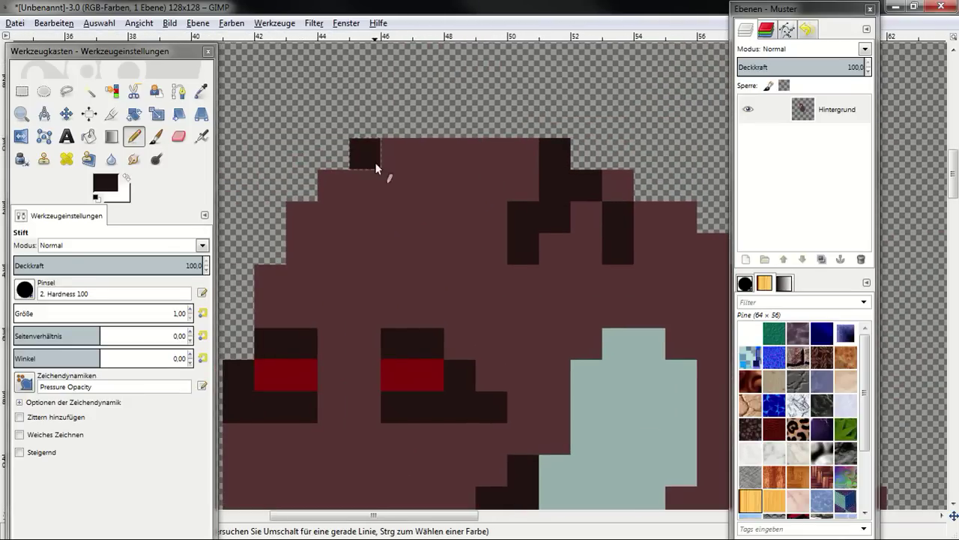
Pick the face's maroon and paint over part of the left eye.
scroll(419, 211, "down", 3)
scroll(449, 225, "right", 3)
scroll(523, 252, "down", 3)
scroll(502, 195, "right", 2)
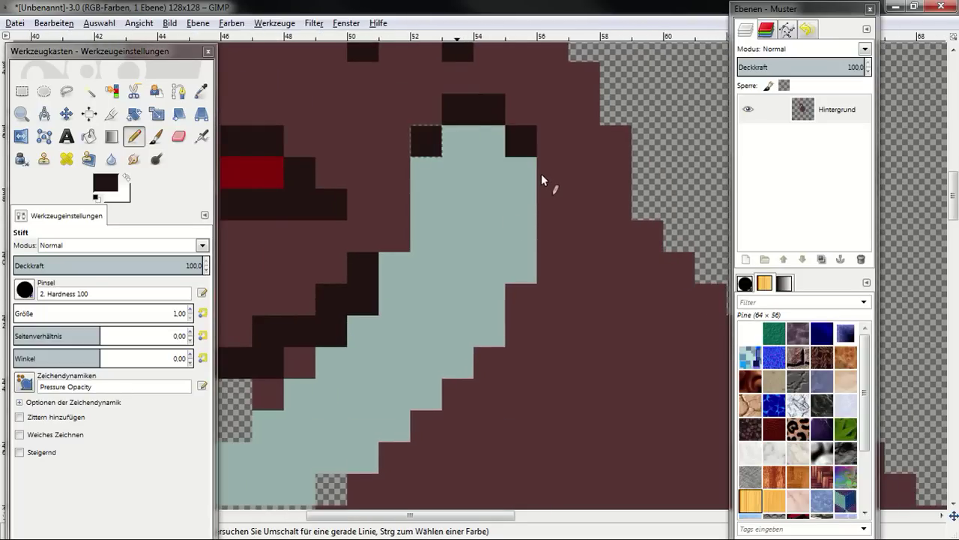
scroll(637, 246, "left", 8)
scroll(450, 252, "right", 2)
scroll(457, 255, "down", 1)
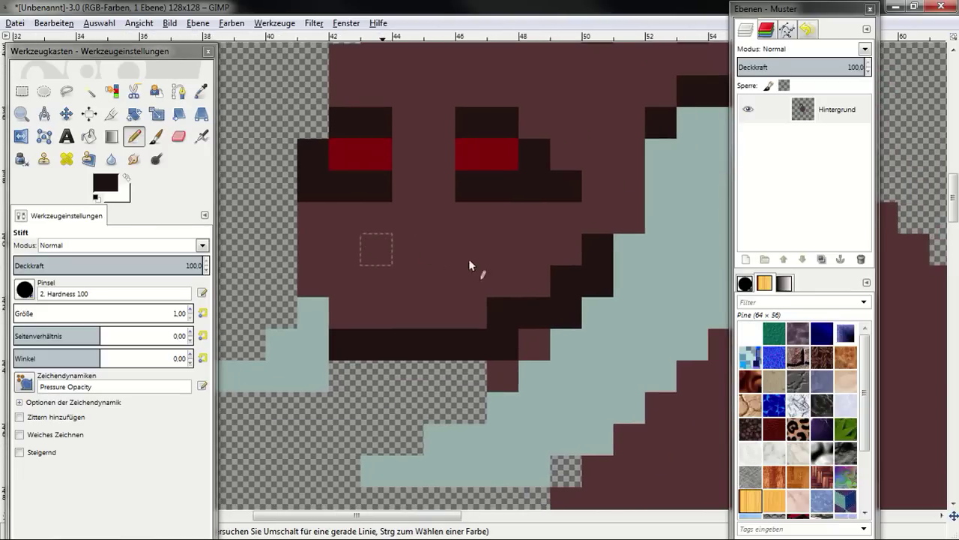
scroll(385, 292, "up", 1)
left_click(377, 293, "ctrl")
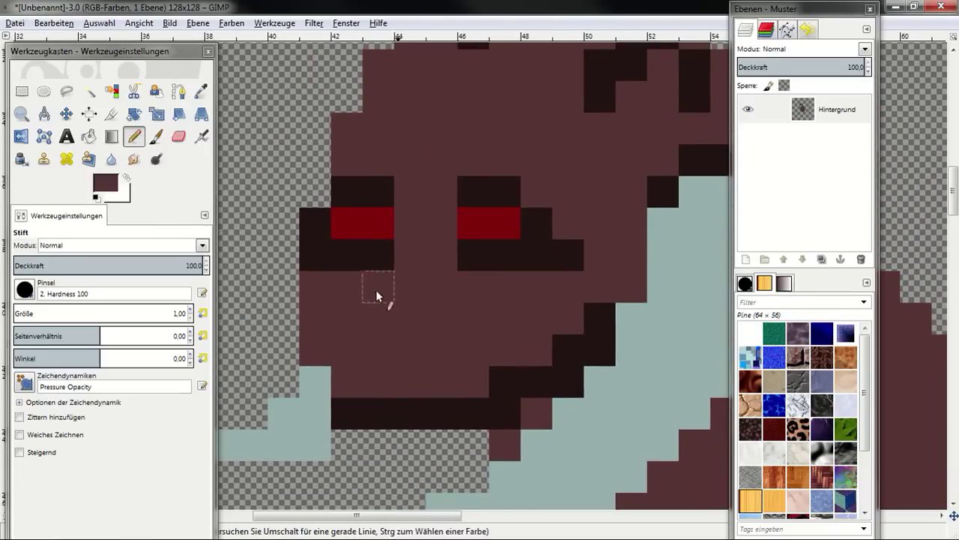
left_click_drag(375, 289, 393, 194)
Pick the near-black colour again and widen the mouth into a thick dark band.
scroll(412, 314, "down", 2)
scroll(442, 323, "down", 1)
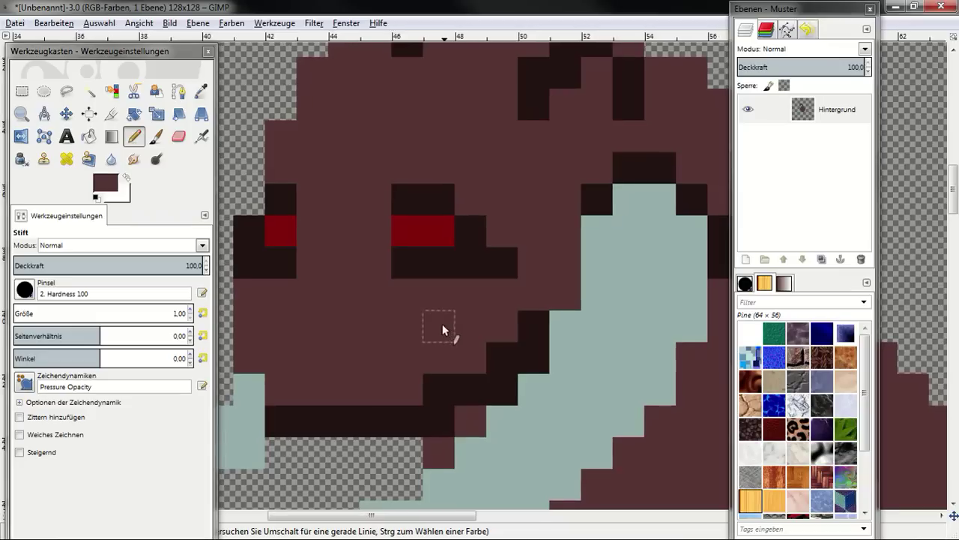
scroll(480, 352, "down", 2)
scroll(504, 383, "down", 2)
scroll(504, 384, "down", 1)
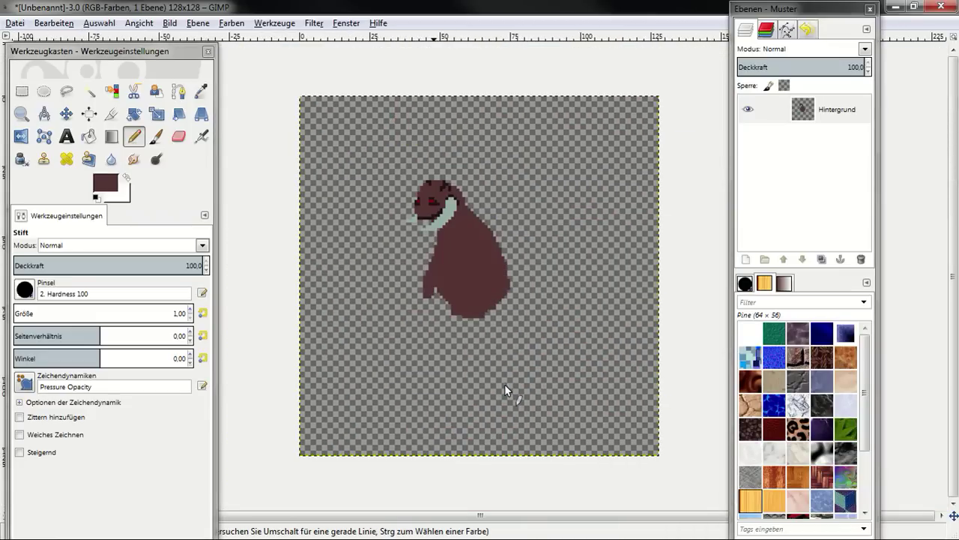
scroll(461, 198, "up", 2)
scroll(461, 198, "up", 2)
scroll(436, 260, "up", 3)
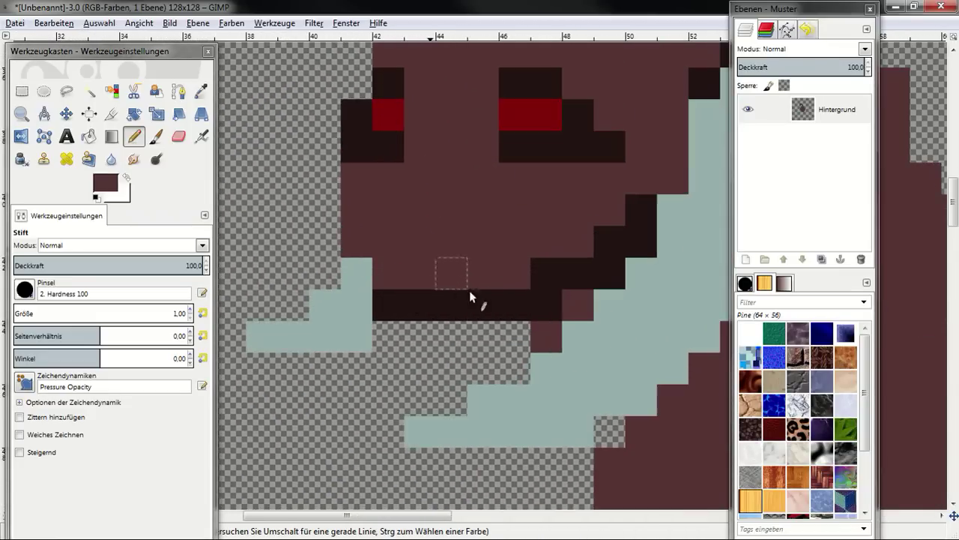
left_click(551, 292, "ctrl")
mouse_move(551, 292)
left_mouse_down()
mouse_move(490, 302)
mouse_move(457, 278)
mouse_move(407, 274)
mouse_move(358, 245)
left_mouse_up()
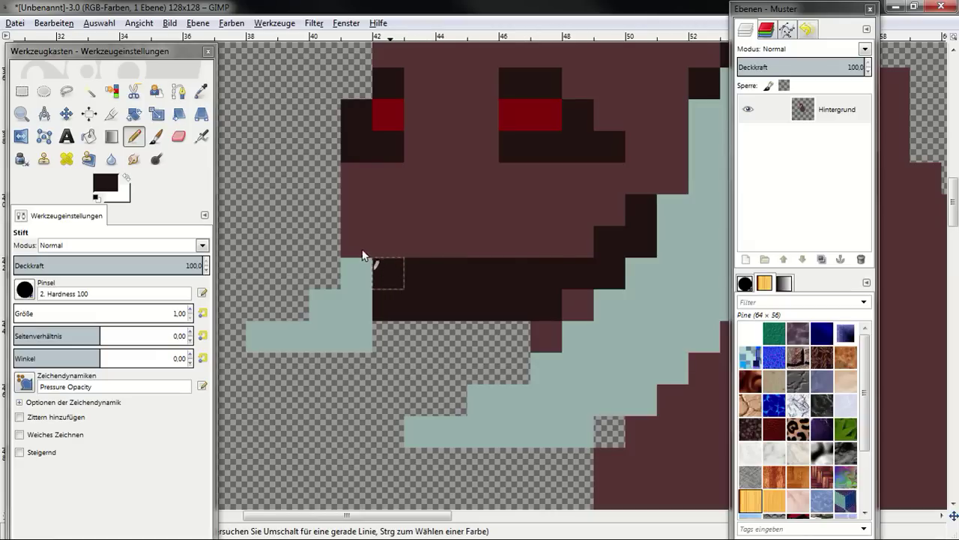
scroll(472, 317, "right", 1)
scroll(570, 374, "down", 3)
scroll(569, 374, "down", 2)
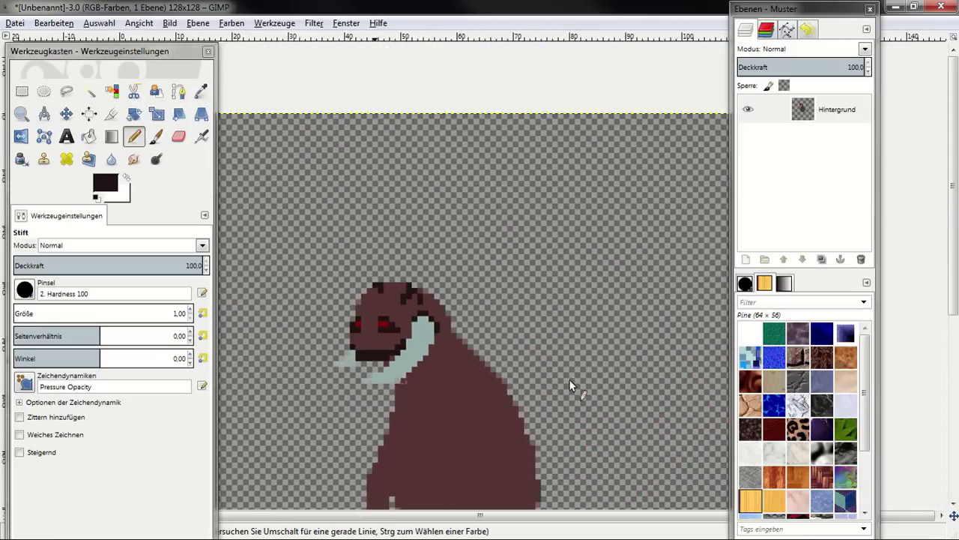
scroll(563, 378, "down", 2)
scroll(525, 329, "down", 1)
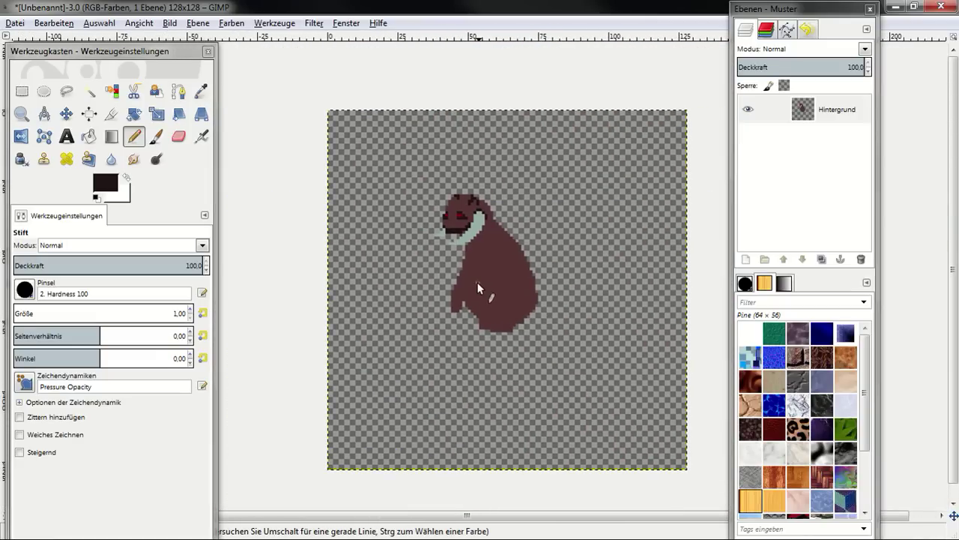
scroll(509, 270, "up", 2)
scroll(514, 292, "up", 3)
scroll(514, 255, "up", 3)
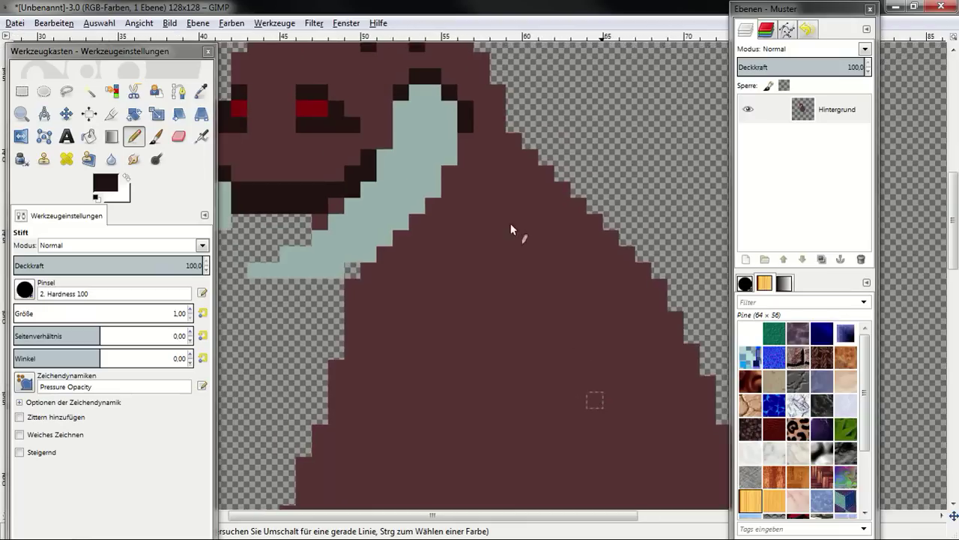
scroll(569, 255, "left", 3)
Darken the scarf's pale blue-grey and shade the scarf's top and lower-right edge with it.
scroll(599, 248, "left", 1)
left_click(568, 187, "ctrl")
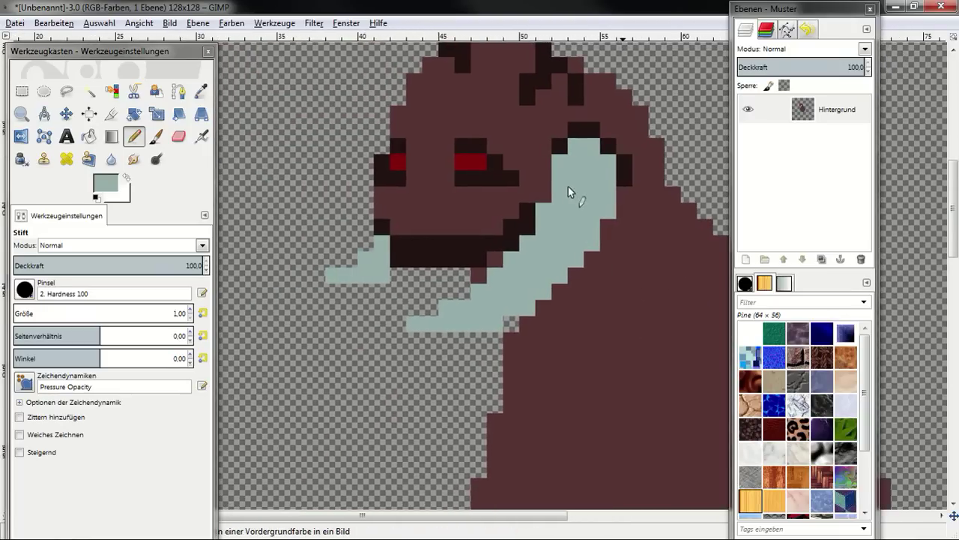
left_click(104, 186)
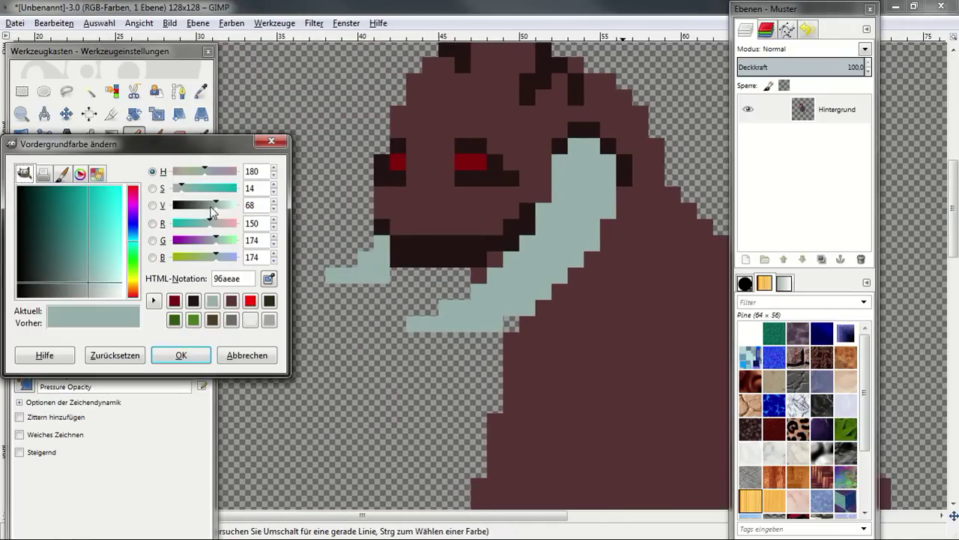
left_click_drag(212, 212, 203, 206)
left_click(188, 353)
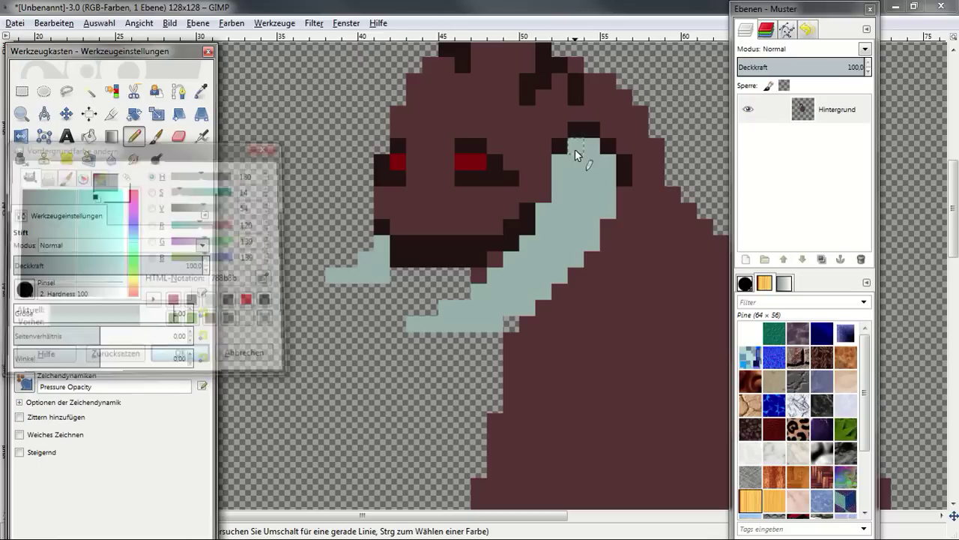
left_click_drag(575, 149, 592, 149)
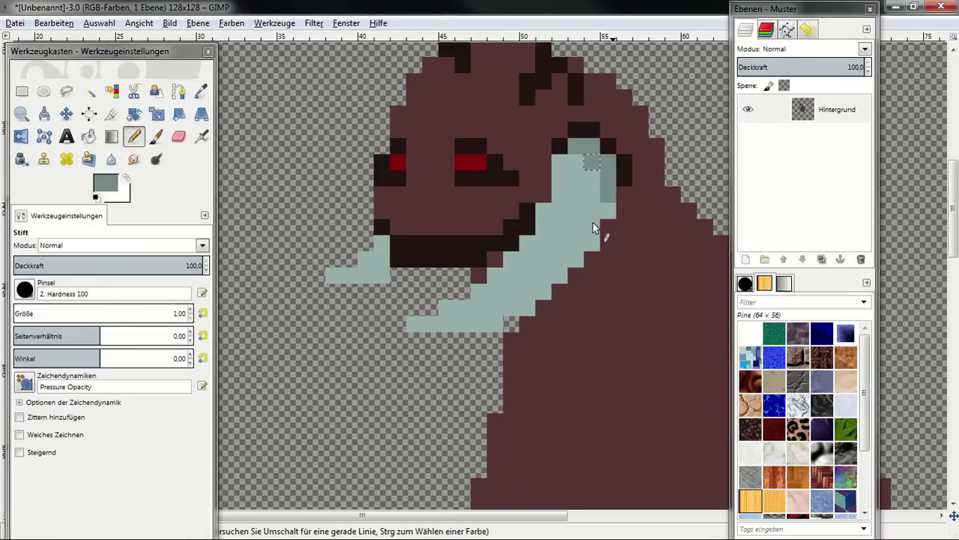
left_click_drag(591, 247, 545, 298)
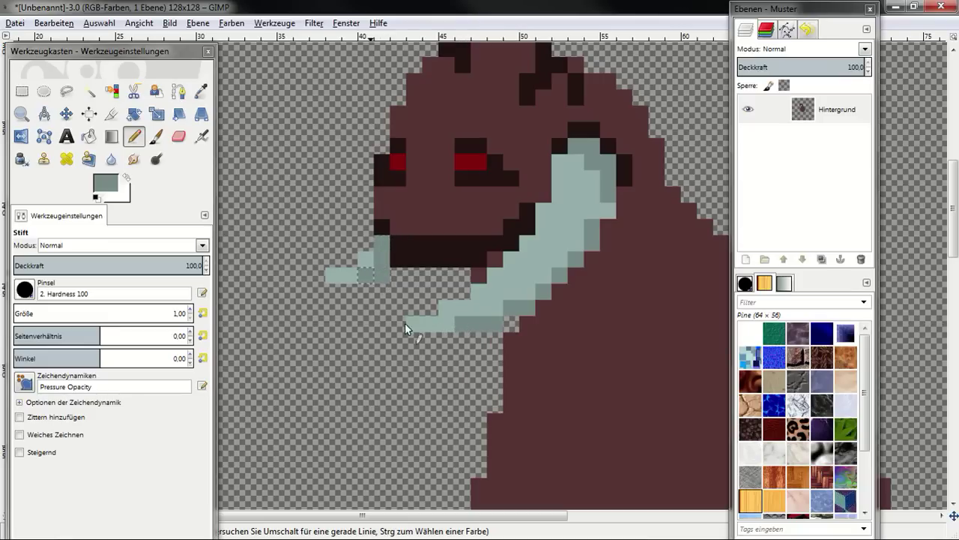
Sample the near-black mouth pixels as the foreground, then zoom out to view the whole creature.
scroll(404, 323, "right", 1)
scroll(495, 334, "down", 1, "ctrl")
scroll(502, 344, "down", 2, "ctrl")
scroll(484, 347, "up", 1, "ctrl")
scroll(488, 345, "up", 1, "ctrl")
scroll(489, 345, "up", 1, "ctrl")
scroll(488, 268, "up", 1, "ctrl")
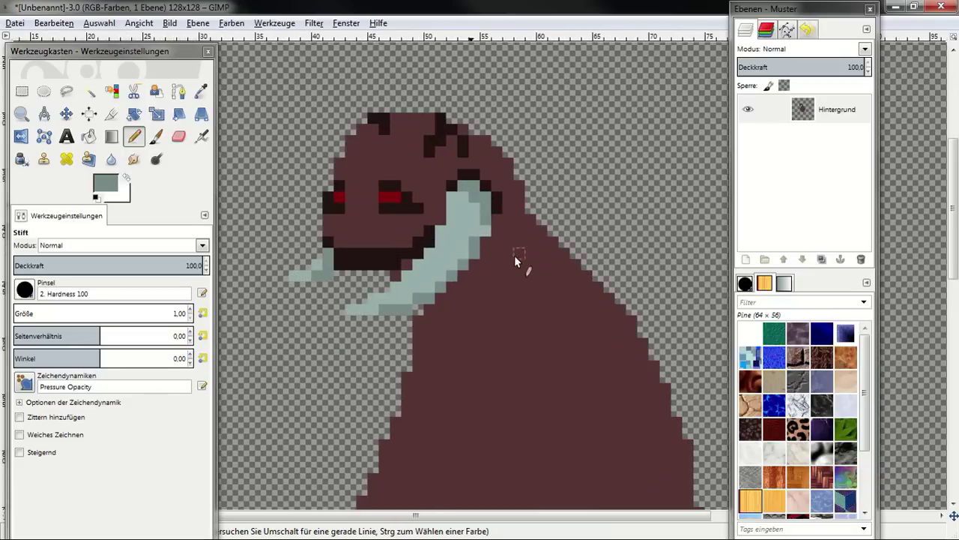
scroll(518, 263, "up", 1, "ctrl")
scroll(492, 263, "up", 1, "ctrl")
left_click(371, 244, "ctrl")
scroll(407, 251, "down", 1, "ctrl")
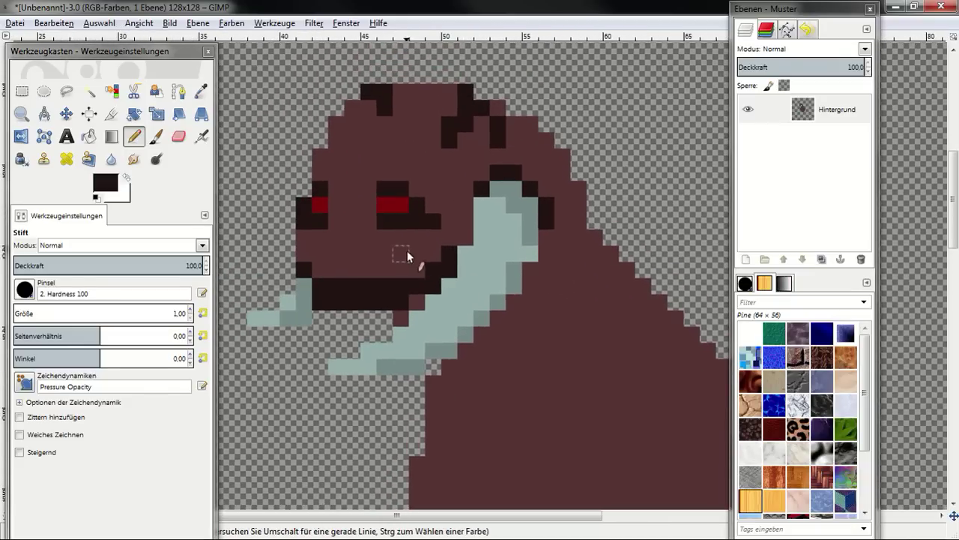
scroll(477, 196, "up", 1, "ctrl")
scroll(540, 142, "down", 2)
scroll(528, 161, "down", 1)
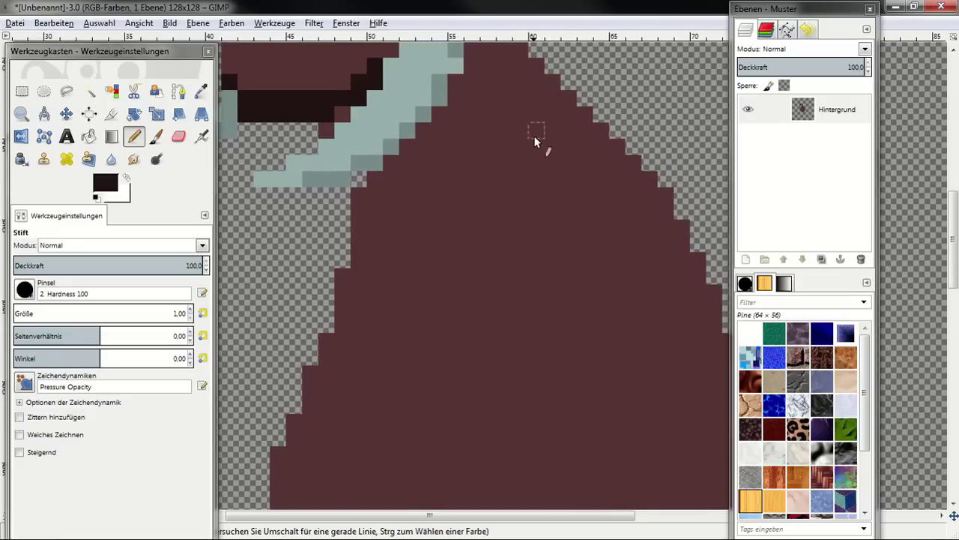
scroll(519, 171, "right", 1)
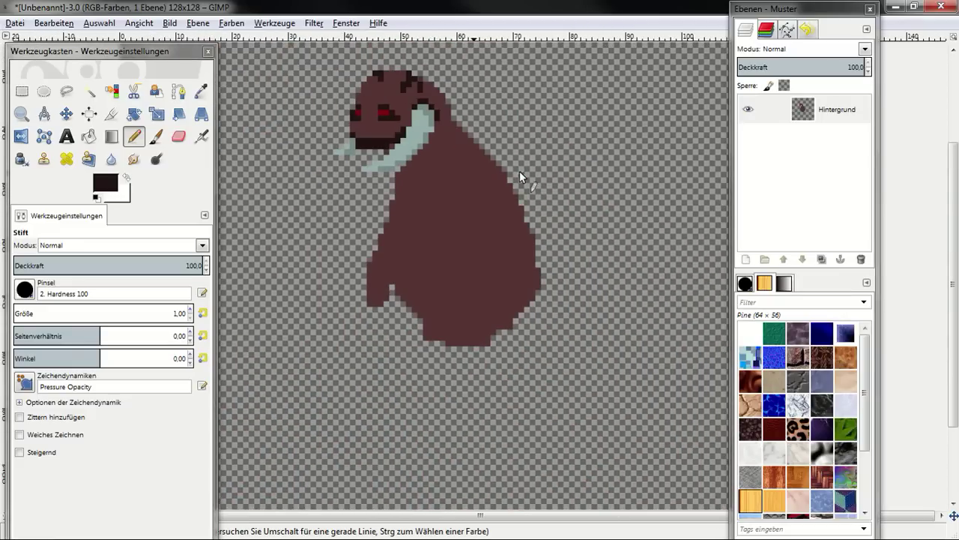
scroll(418, 325, "down", 2, "ctrl")
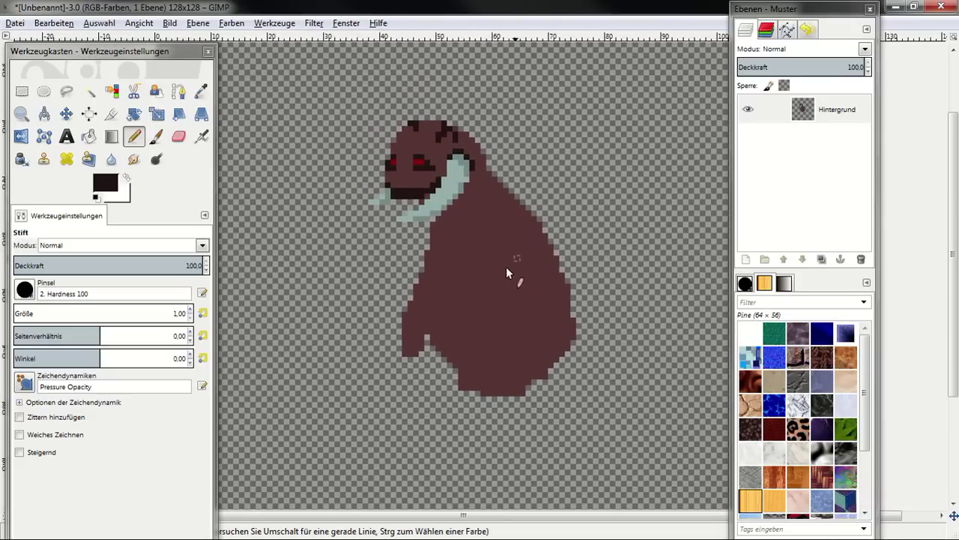
Pick the body's maroon, set the Pencil to size 3, paint a small arm, then erase it.
left_click(474, 279, "ctrl")
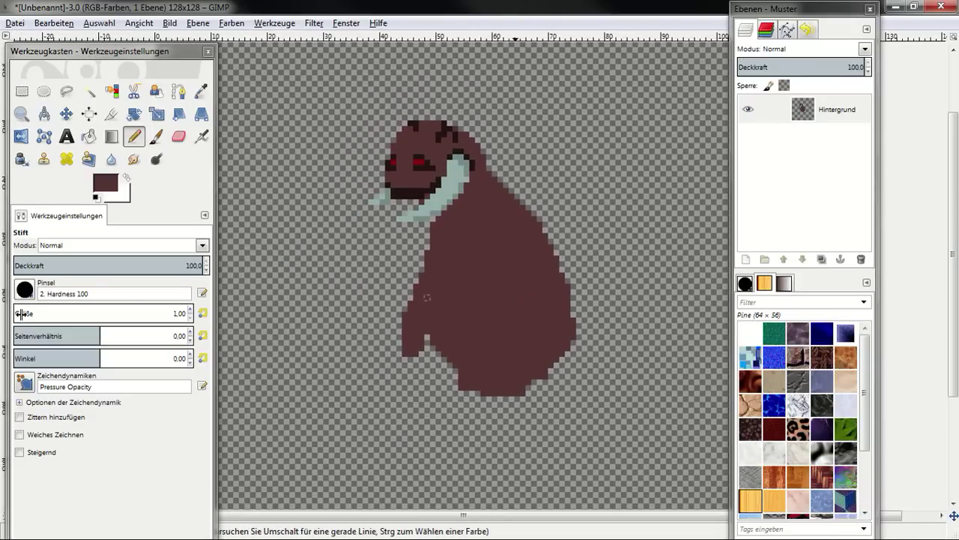
left_click_drag(21, 313, 25, 313)
mouse_move(416, 349)
left_mouse_down()
mouse_move(412, 321)
mouse_move(424, 299)
left_mouse_up()
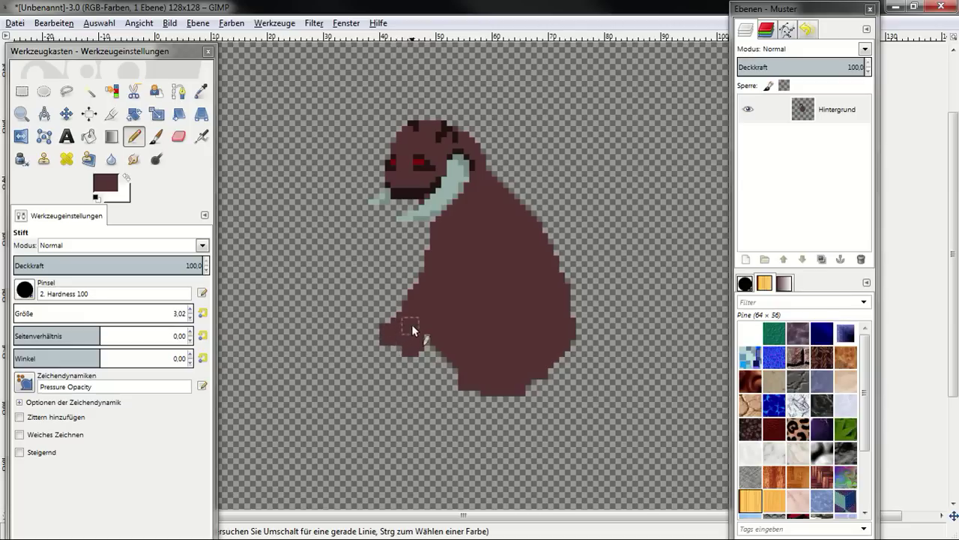
key("shift+e")
left_click_drag(421, 360, 397, 343)
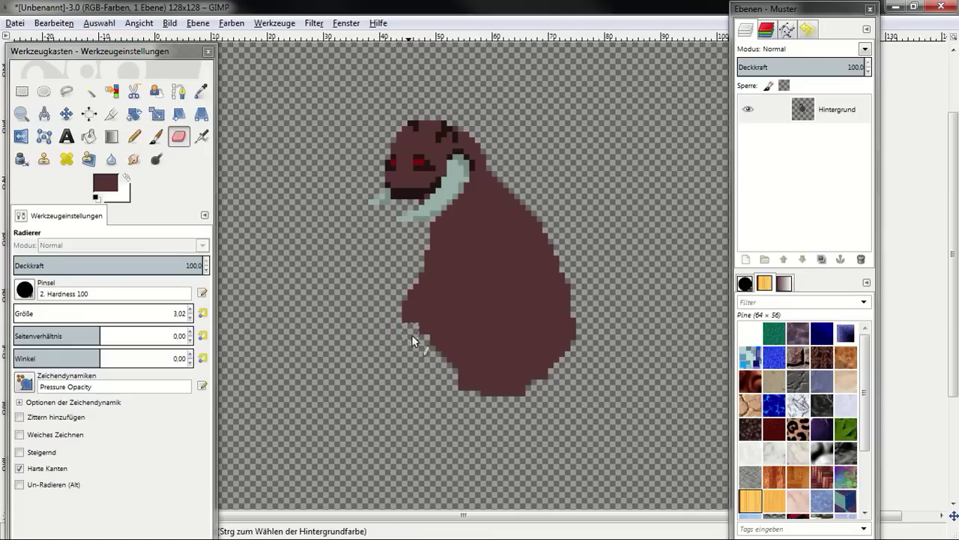
Erase a notch and a band across the body, trimming the lower blob's top and edge spike.
scroll(408, 334, "down", 1)
scroll(397, 300, "right", 1)
left_click_drag(413, 267, 423, 267)
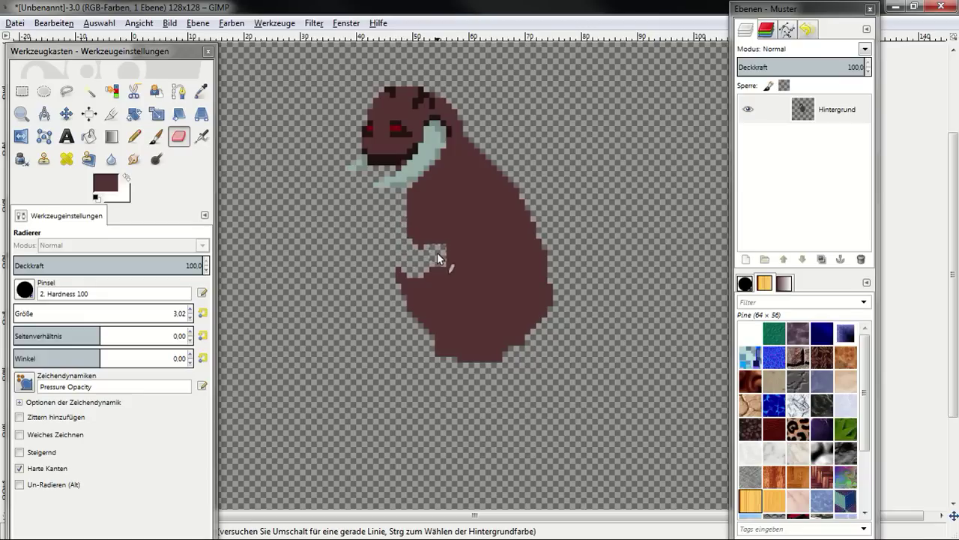
left_click_drag(427, 257, 513, 260)
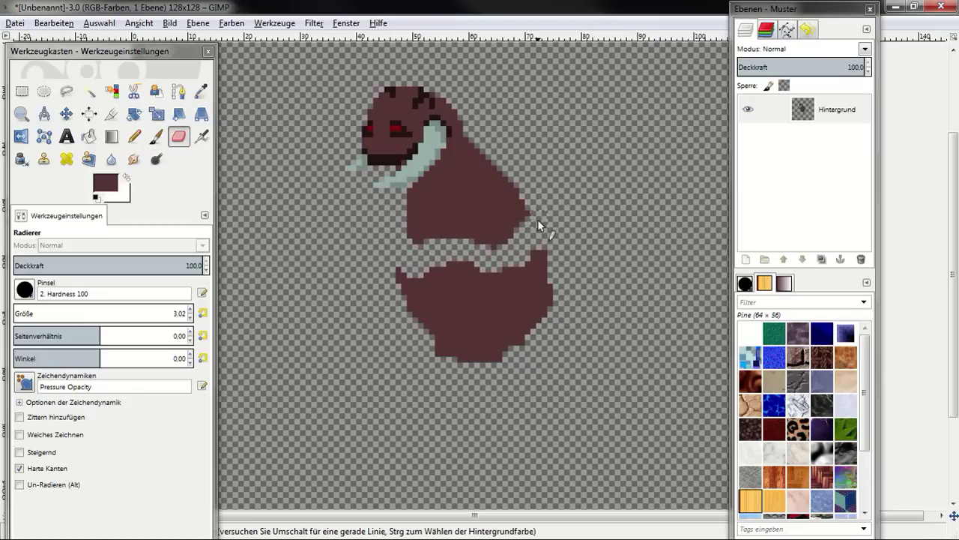
mouse_move(536, 216)
left_mouse_down()
mouse_move(506, 285)
mouse_move(434, 283)
left_mouse_up()
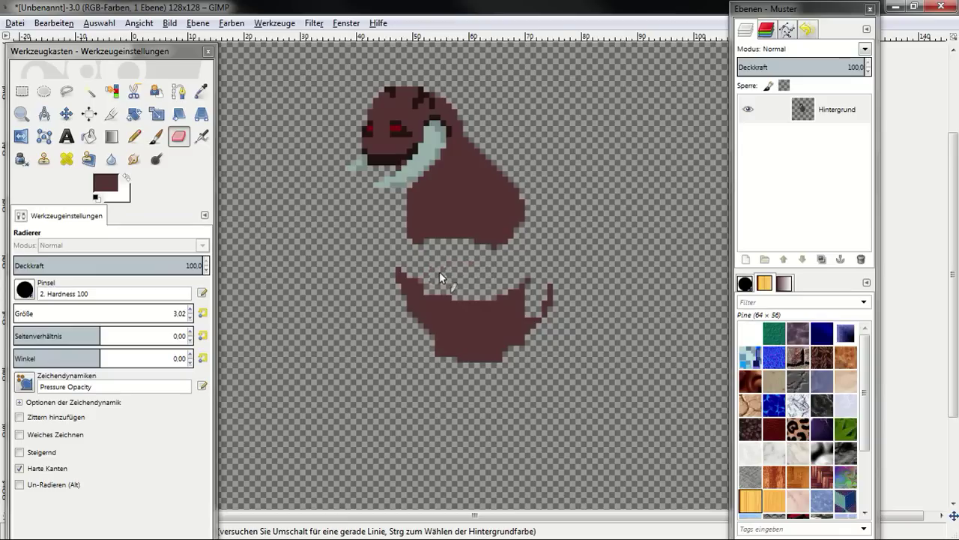
left_click_drag(552, 303, 542, 308)
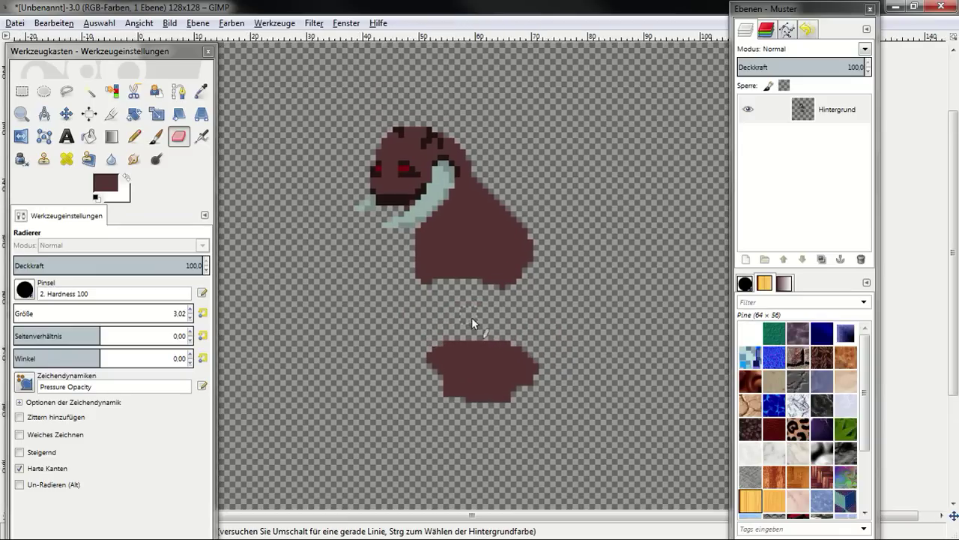
scroll(493, 322, "up", 2, "ctrl")
key("n")
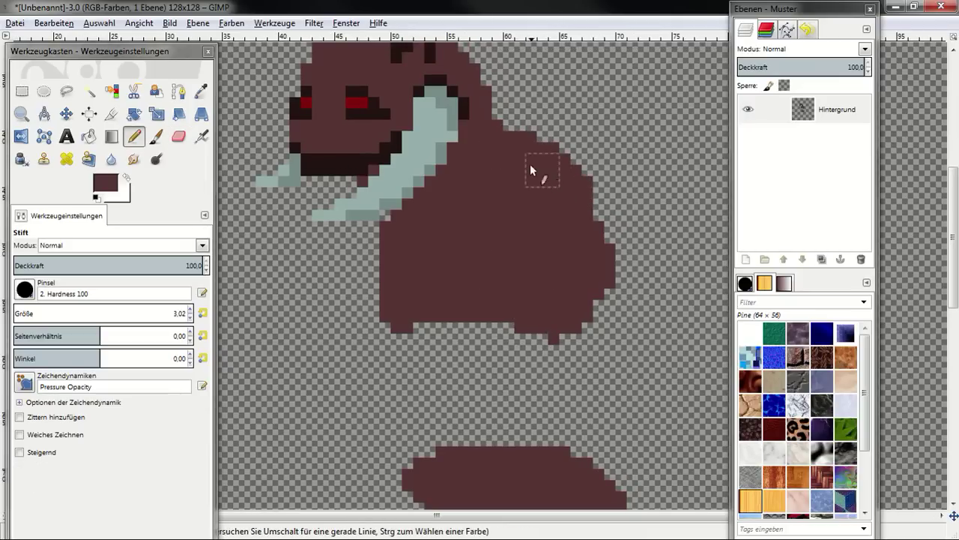
Add maroon pixels to fill out the upper body's lower-left edge.
scroll(536, 214, "up", 1)
scroll(543, 268, "left", 2)
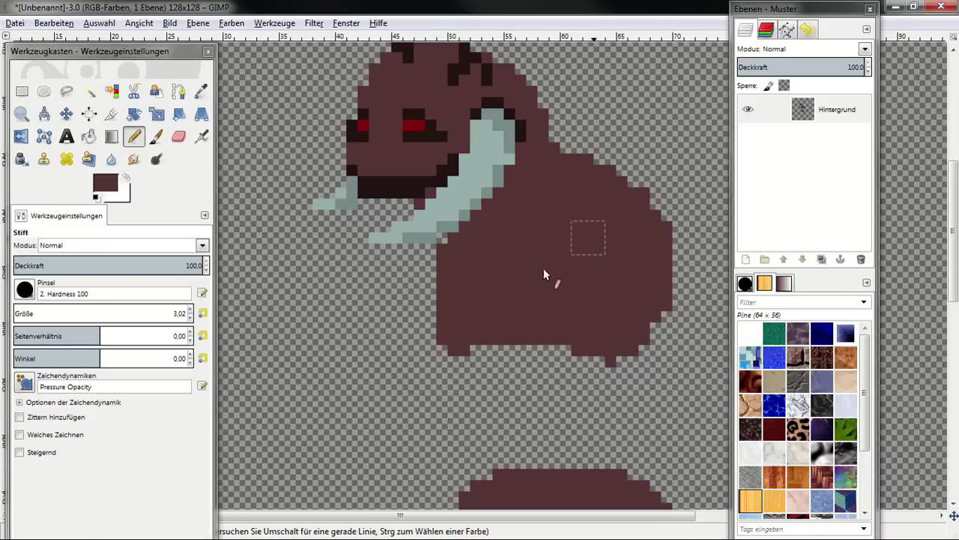
left_click(448, 259)
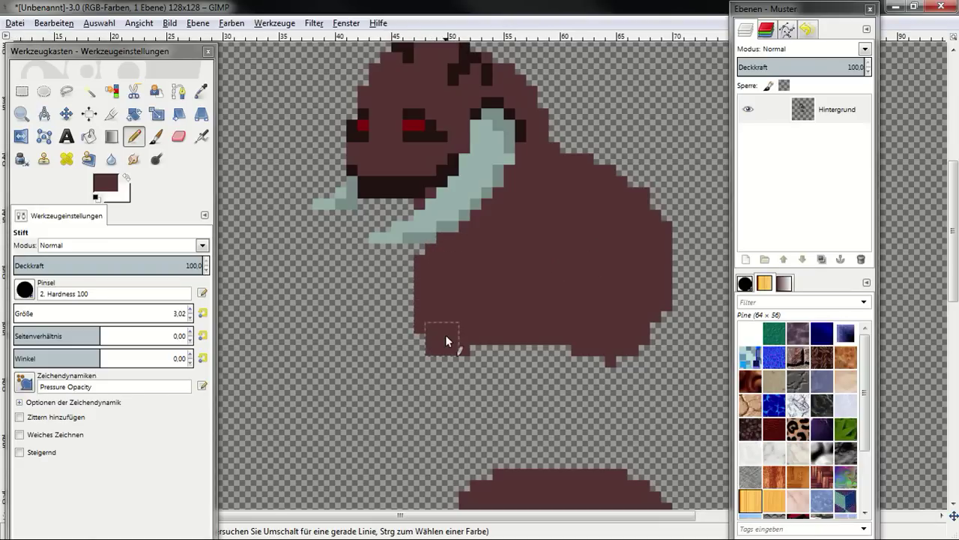
Select the Pencil and open the Change Foreground Colour dialog.
scroll(517, 299, "up", 1, "ctrl")
scroll(488, 314, "up", 1, "ctrl")
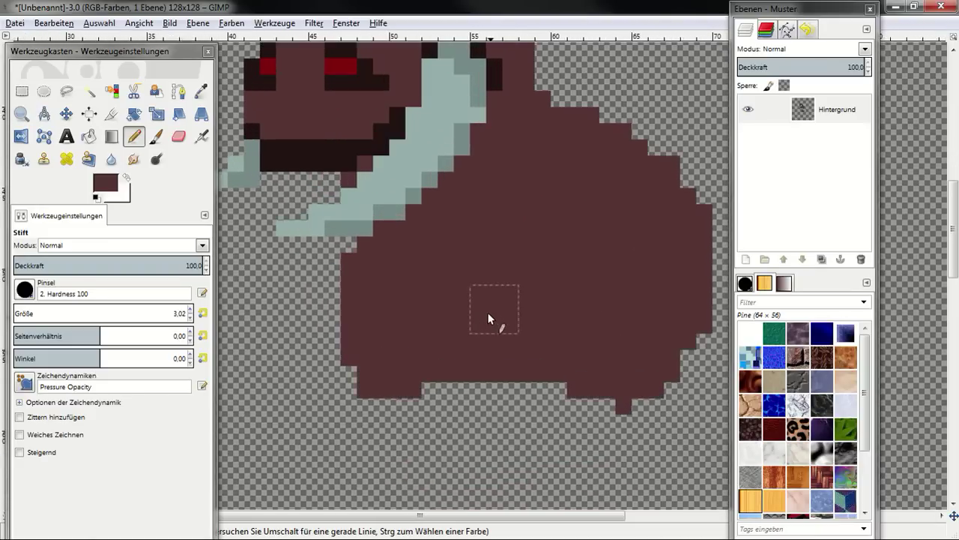
key("b")
key("n")
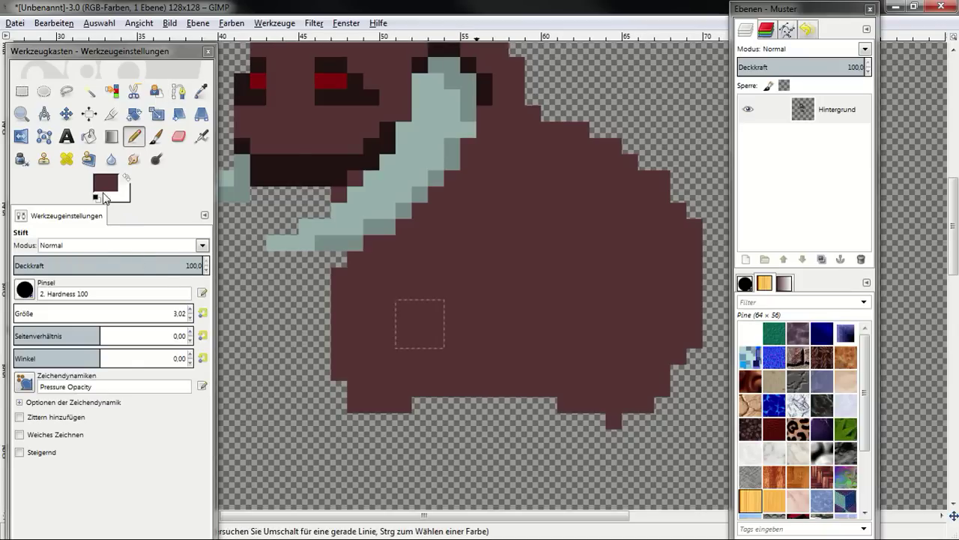
left_click(103, 191)
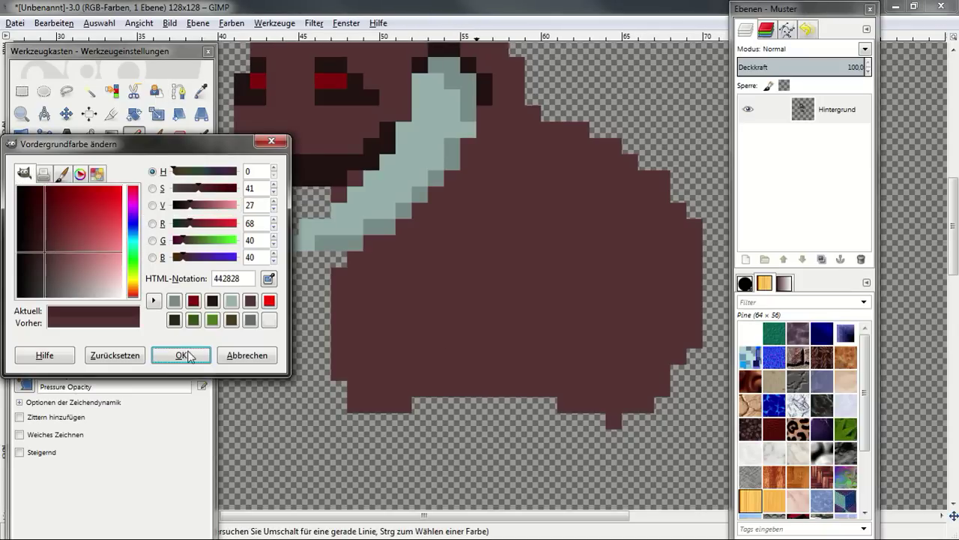
Accept dark maroon 442828, set Pencil Size 1, and draw shading rows along the lower body.
key("Return")
left_click_drag(59, 313, 11, 315)
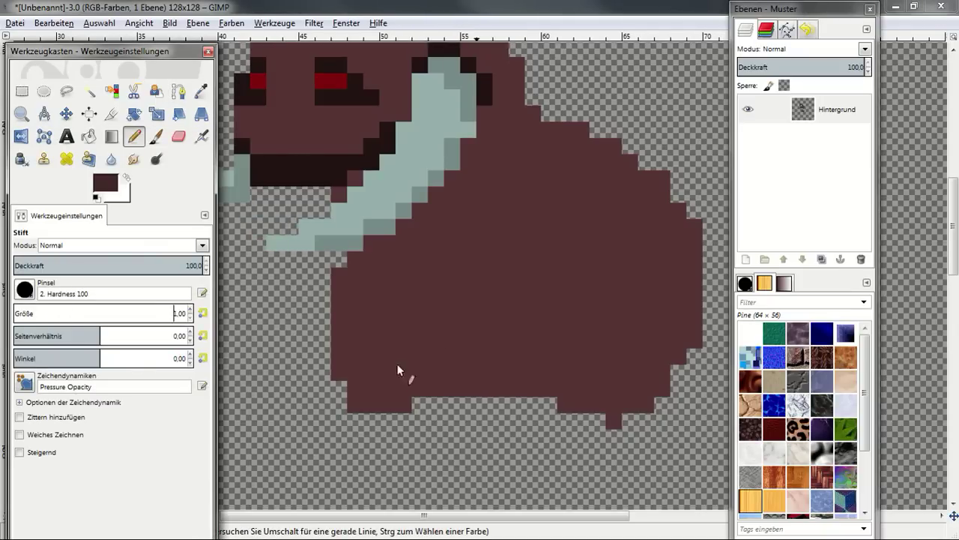
scroll(453, 351, "down", 1)
mouse_move(479, 368)
left_mouse_down()
mouse_move(521, 368)
mouse_move(455, 364)
mouse_move(479, 368)
mouse_move(430, 338)
mouse_move(428, 362)
mouse_move(421, 353)
mouse_move(407, 376)
mouse_move(385, 385)
left_mouse_up()
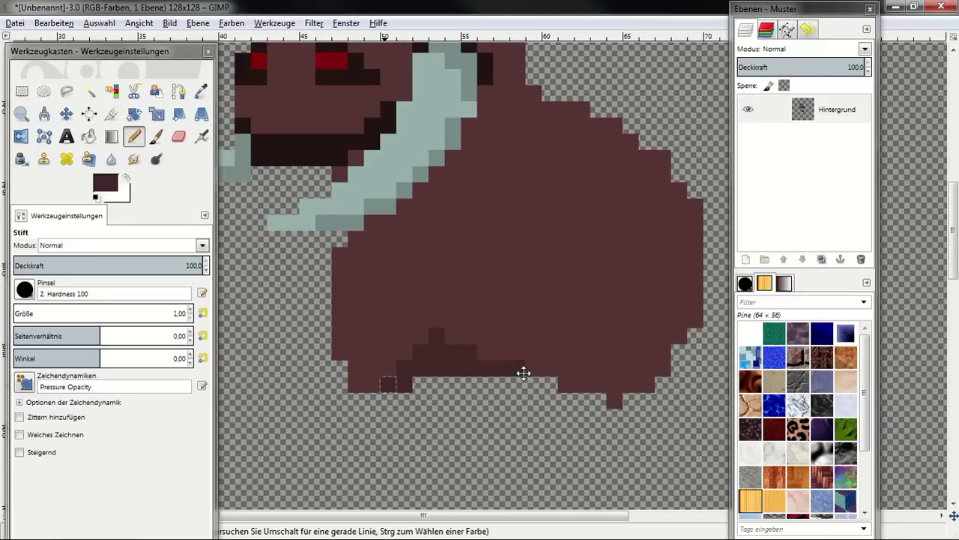
left_click_drag(566, 384, 599, 384)
scroll(587, 383, "up", 1)
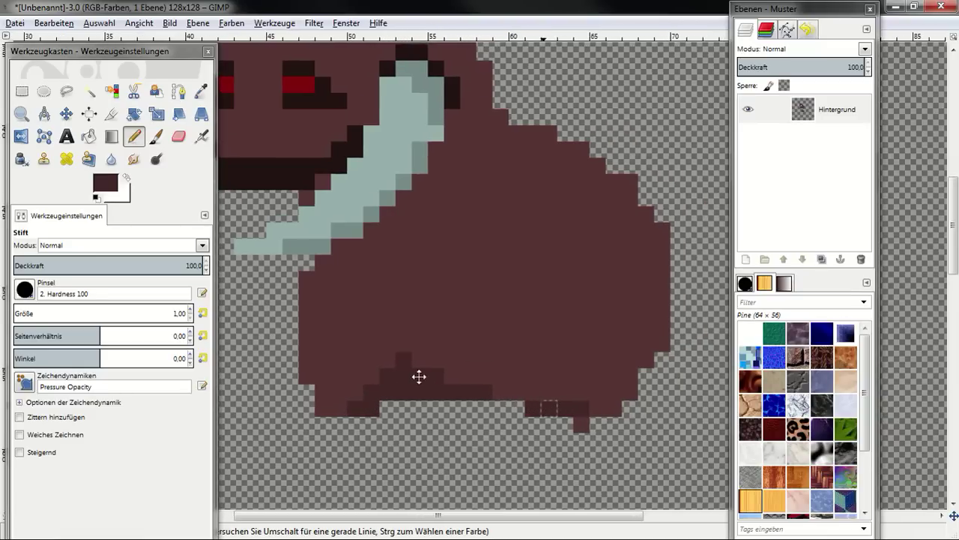
left_click(549, 408)
scroll(502, 385, "up", 1)
left_click_drag(484, 411, 500, 410)
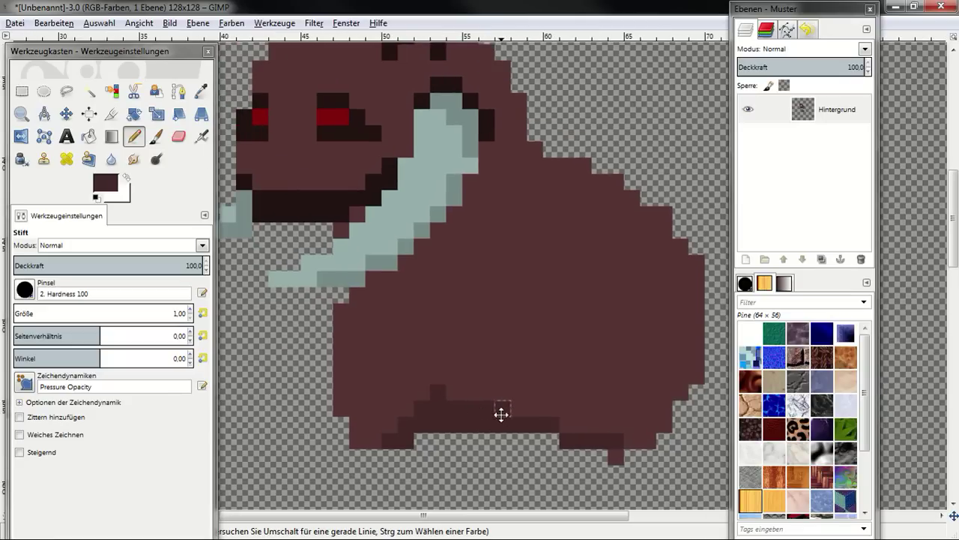
left_click_drag(444, 384, 450, 377)
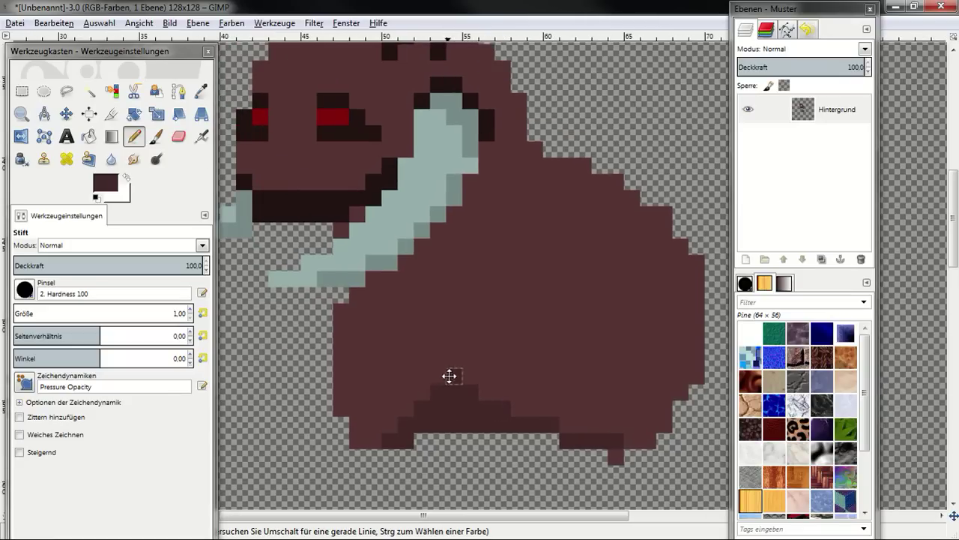
scroll(470, 340, "up", 1)
Draw a thick diagonal dark band below the scarf and add dark pixels below the mouth.
left_click_drag(605, 251, 491, 302)
mouse_move(574, 264)
left_mouse_down()
mouse_move(548, 251)
mouse_move(552, 235)
mouse_move(629, 255)
left_mouse_up()
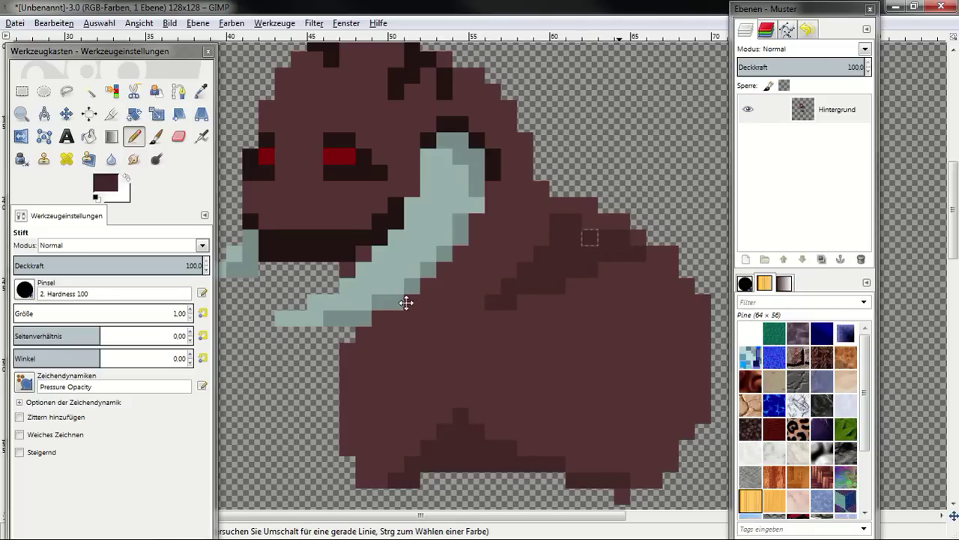
left_click(347, 268)
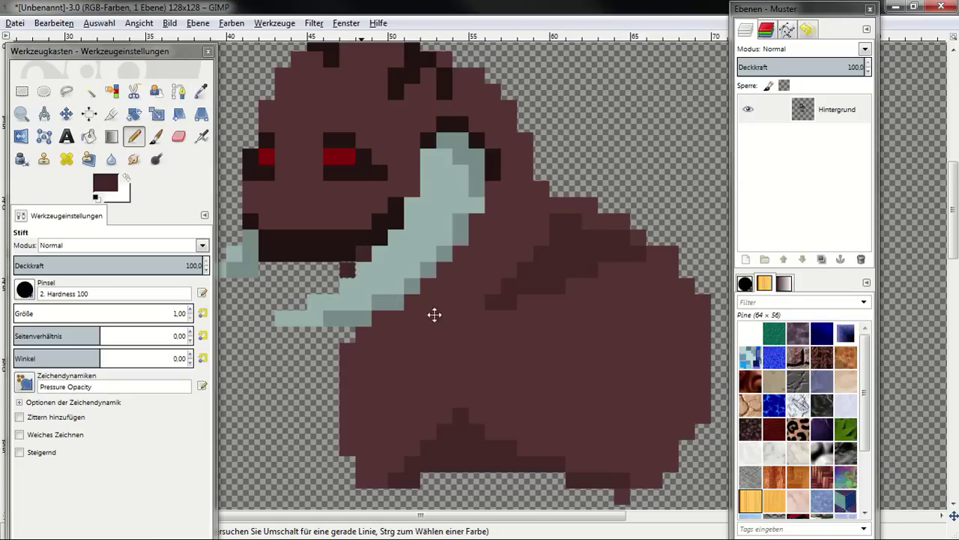
left_click_drag(428, 290, 437, 296)
scroll(514, 358, "down", 1)
scroll(532, 359, "up", 1)
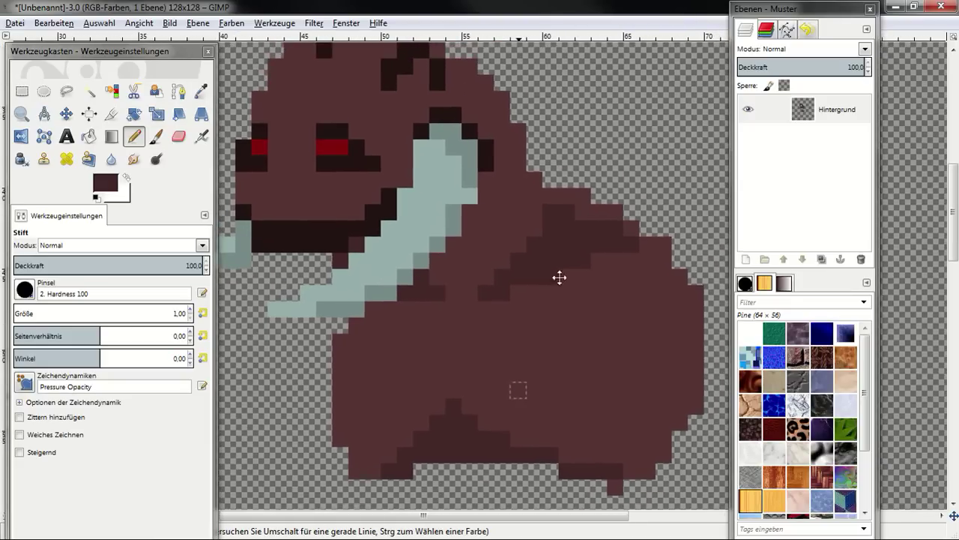
scroll(563, 259, "down", 2)
left_click(466, 327)
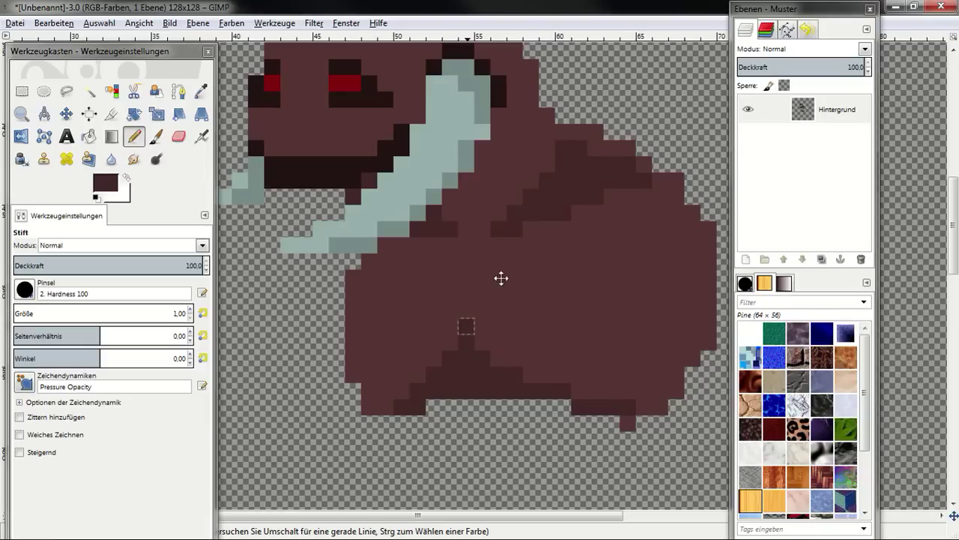
scroll(497, 285, "down", 1)
scroll(497, 285, "right", 1)
Shade the body's lower-right edge and right flank with dark maroon pixels.
left_click(658, 311)
left_click(643, 327)
left_click_drag(628, 342, 614, 358)
left_click(644, 295)
left_click_drag(628, 295, 595, 311)
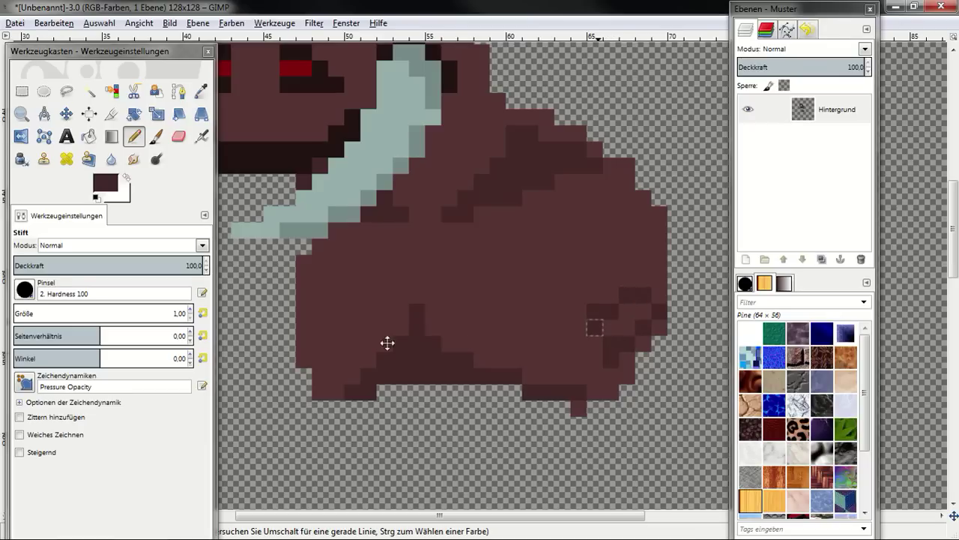
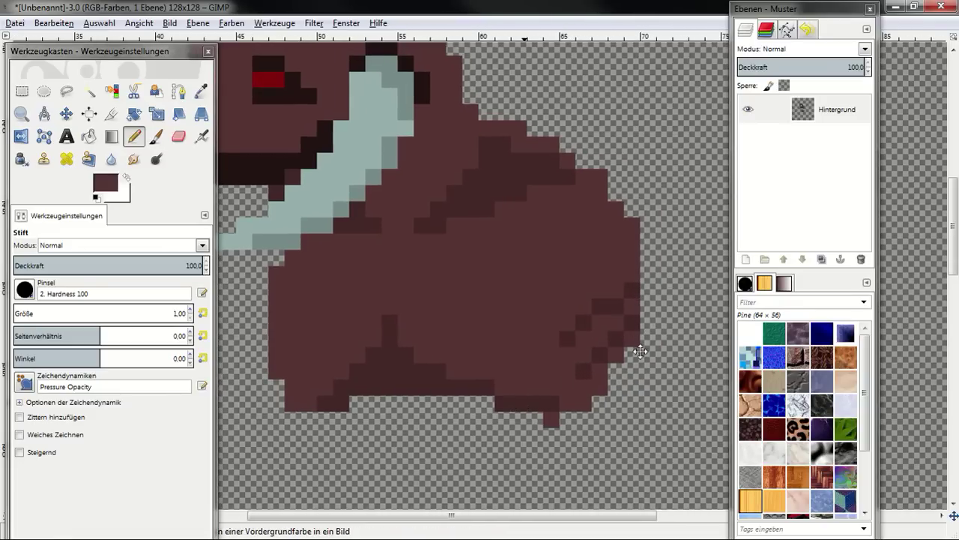
Use the S, V and R sliders to change the foreground colour from maroon to dark reddish grey 474141.
scroll(581, 367, "down", 2)
scroll(580, 366, "down", 2)
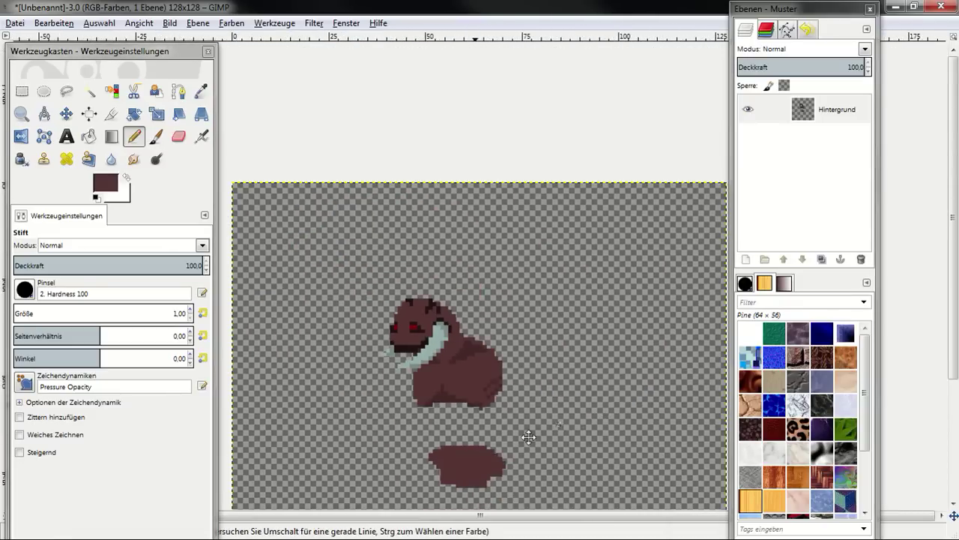
scroll(529, 436, "down", 2)
scroll(528, 436, "down", 1)
scroll(525, 277, "up", 1)
scroll(524, 277, "up", 2)
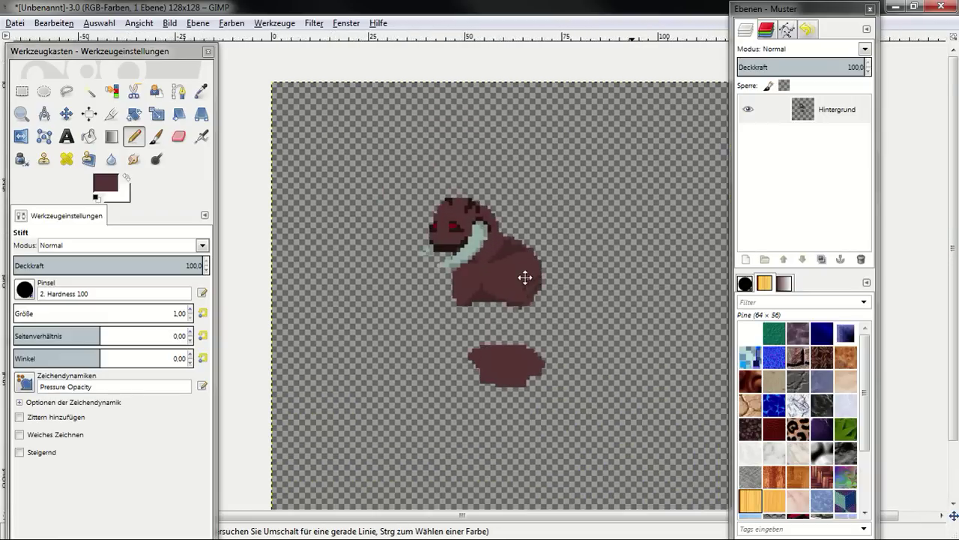
scroll(525, 278, "up", 1)
scroll(521, 279, "up", 1)
scroll(524, 292, "up", 2)
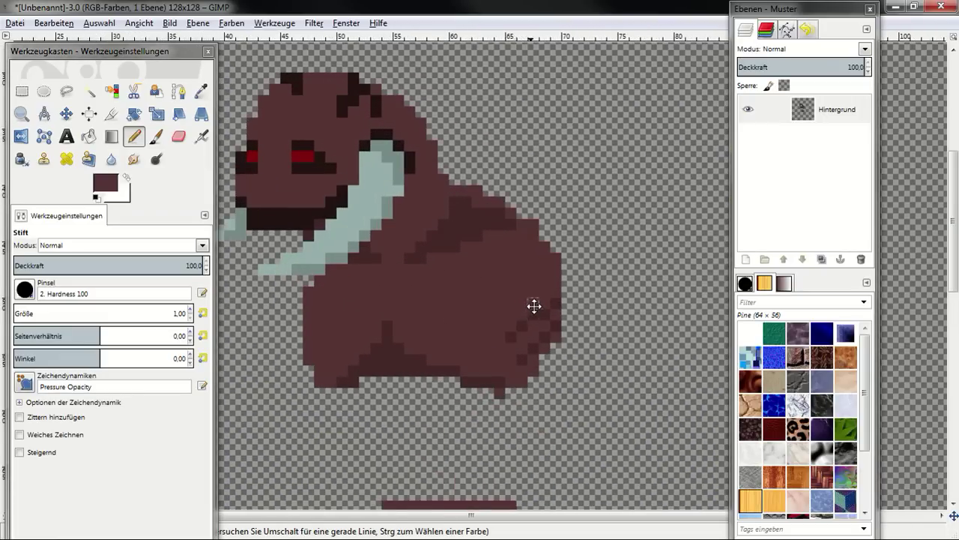
scroll(533, 305, "down", 1)
scroll(515, 246, "down", 1)
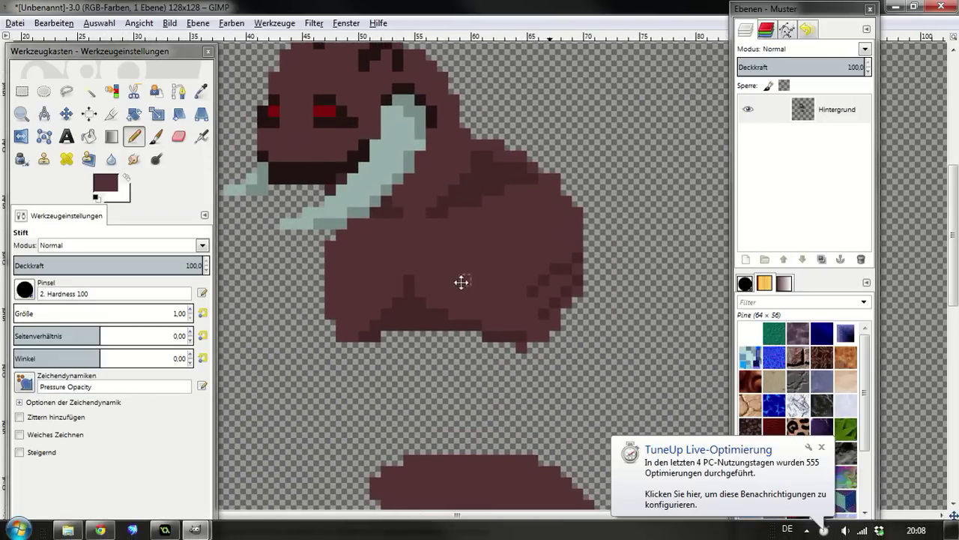
left_click(101, 186)
mouse_move(190, 189)
left_mouse_down()
mouse_move(170, 226)
mouse_move(188, 208)
mouse_move(190, 224)
left_mouse_up()
left_click(199, 227)
left_click_drag(188, 190, 177, 194)
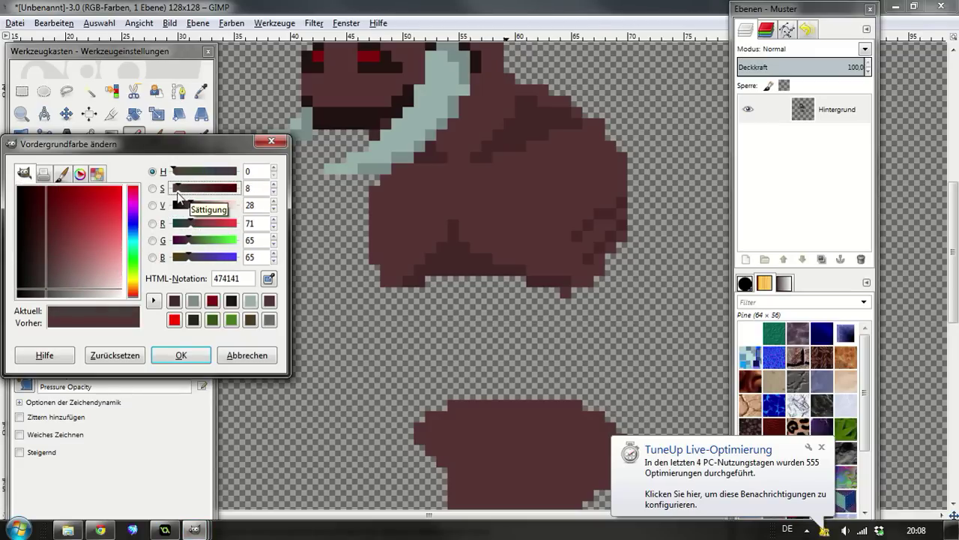
Confirm the 474141 grey and paint dark grey strips across the body below the torso.
left_click(181, 355)
mouse_move(453, 305)
left_mouse_down()
mouse_move(405, 308)
mouse_move(452, 283)
mouse_move(547, 293)
left_mouse_up()
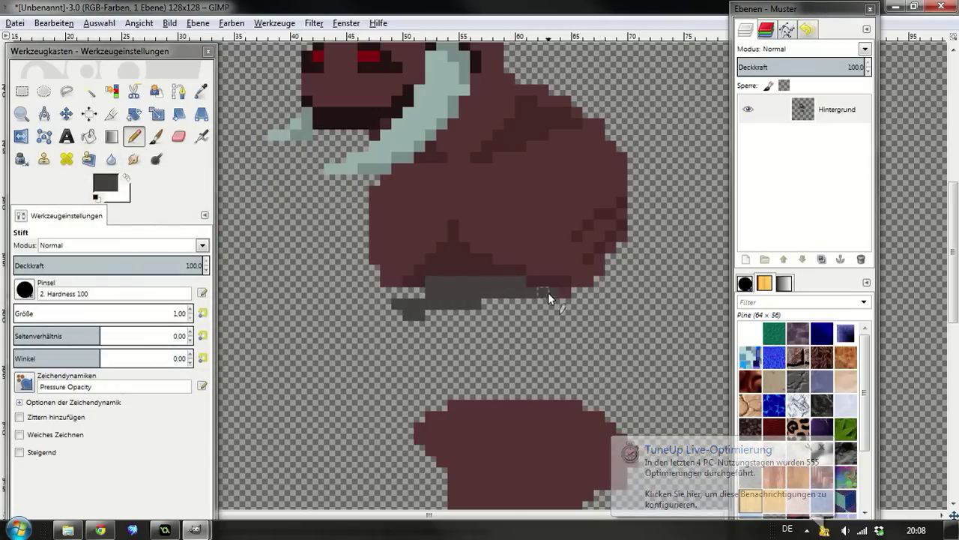
mouse_move(412, 288)
left_mouse_down()
mouse_move(388, 312)
mouse_move(385, 366)
mouse_move(413, 415)
mouse_move(402, 339)
left_mouse_up()
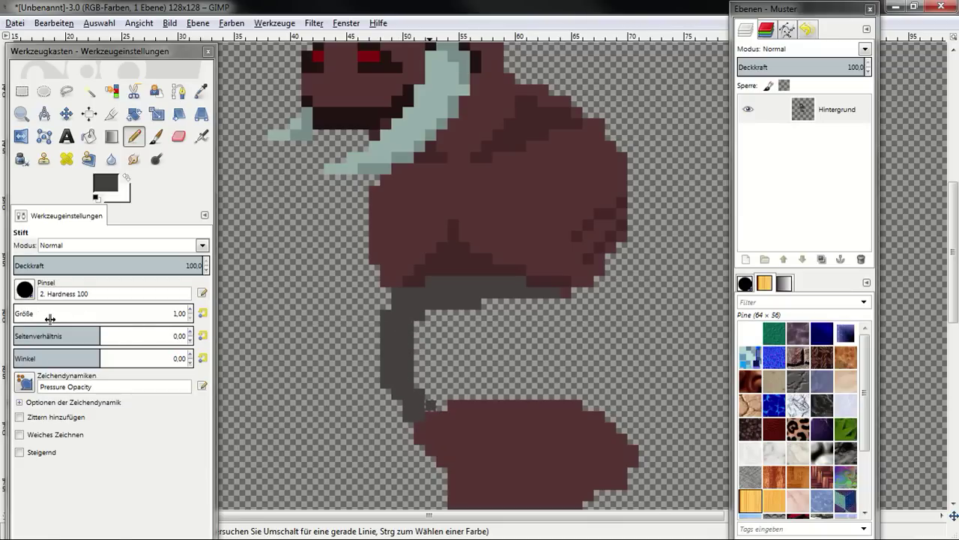
Enlarge the pencil to fill and widen the grey belt band, then reset the pencil size to 1.
left_click_drag(50, 319, 51, 317)
mouse_move(433, 314)
left_mouse_down()
mouse_move(443, 326)
mouse_move(499, 301)
left_mouse_up()
left_click_drag(573, 362, 552, 363)
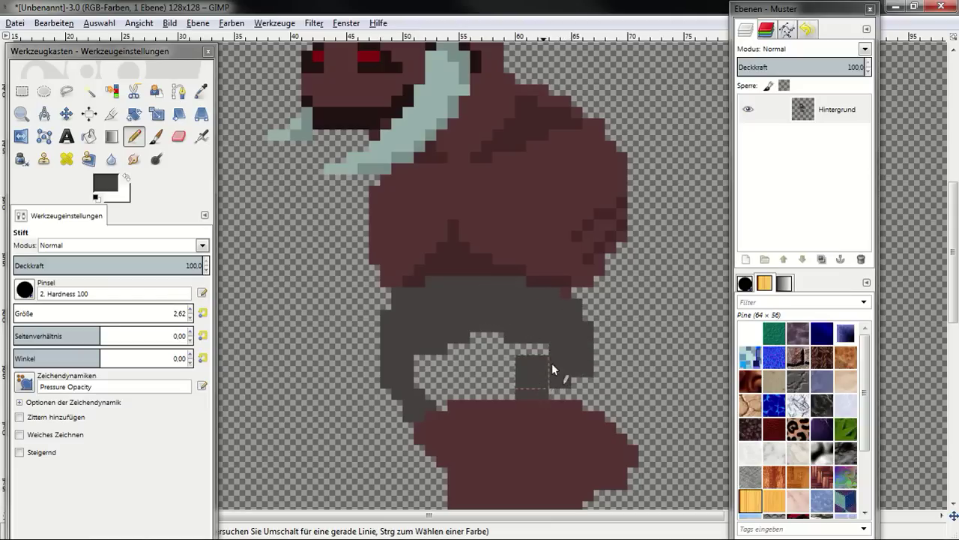
left_click_drag(447, 398, 457, 368)
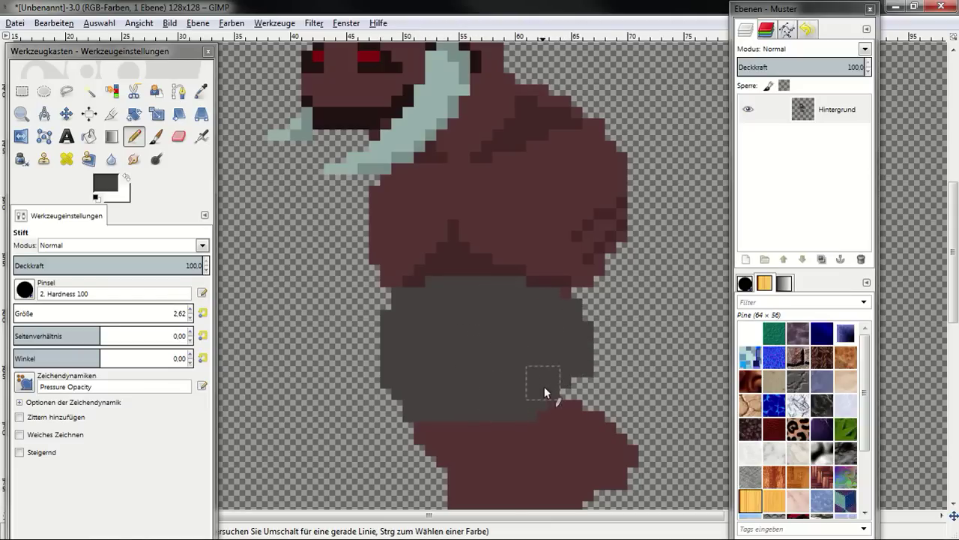
left_click_drag(583, 309, 585, 392)
left_click_drag(464, 349, 407, 337)
left_click_drag(60, 315, 15, 315)
left_click_drag(559, 317, 506, 297)
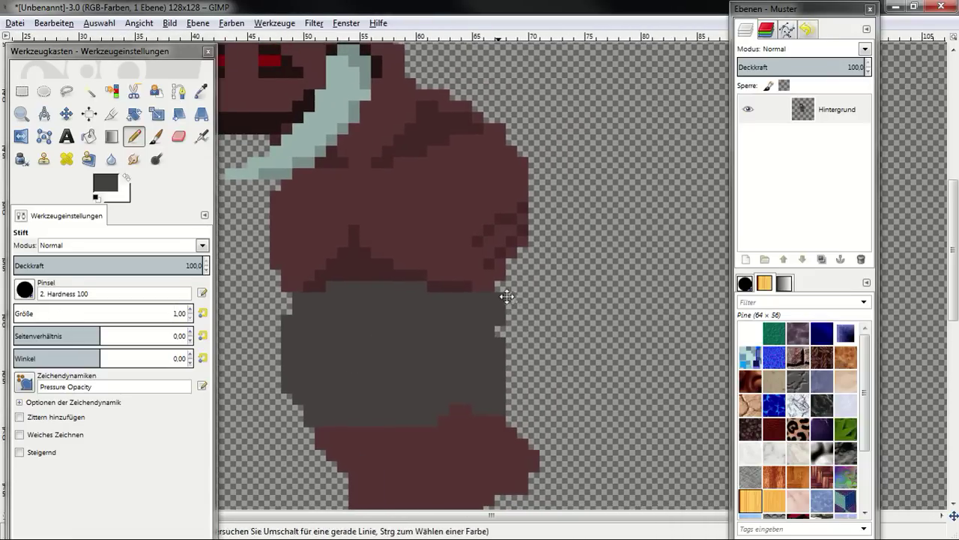
Zoom in and trim the belt's left and right edges into a stepped pixel outline with Pencil and Eraser.
scroll(496, 271, "up", 1)
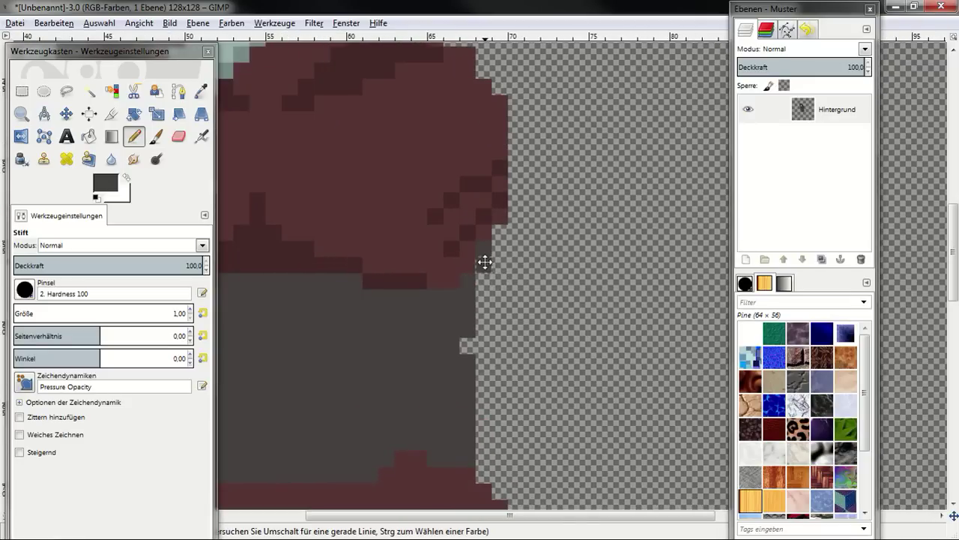
scroll(483, 255, "down", 2)
left_click(488, 378)
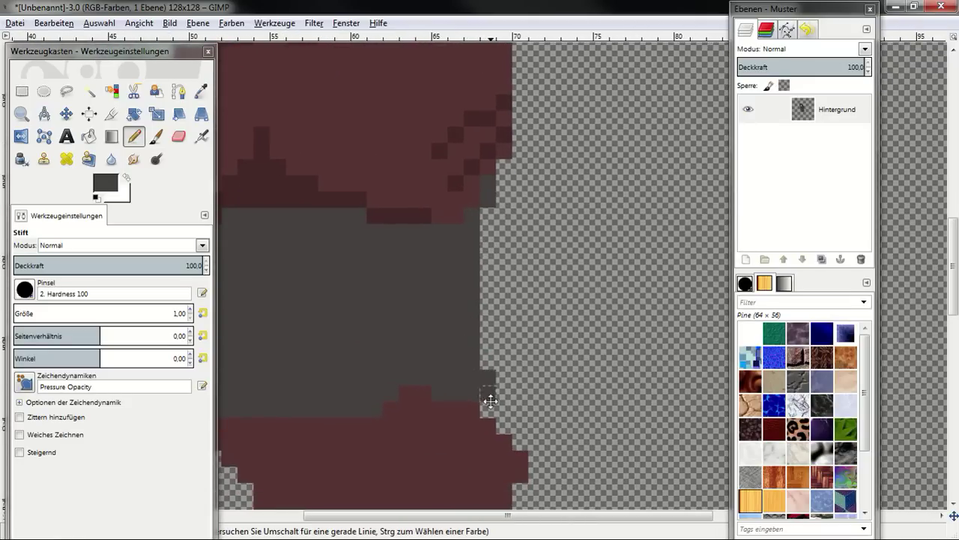
left_click_drag(489, 400, 552, 392)
mouse_move(475, 375)
left_mouse_down()
mouse_move(619, 371)
mouse_move(617, 385)
mouse_move(578, 407)
left_mouse_up()
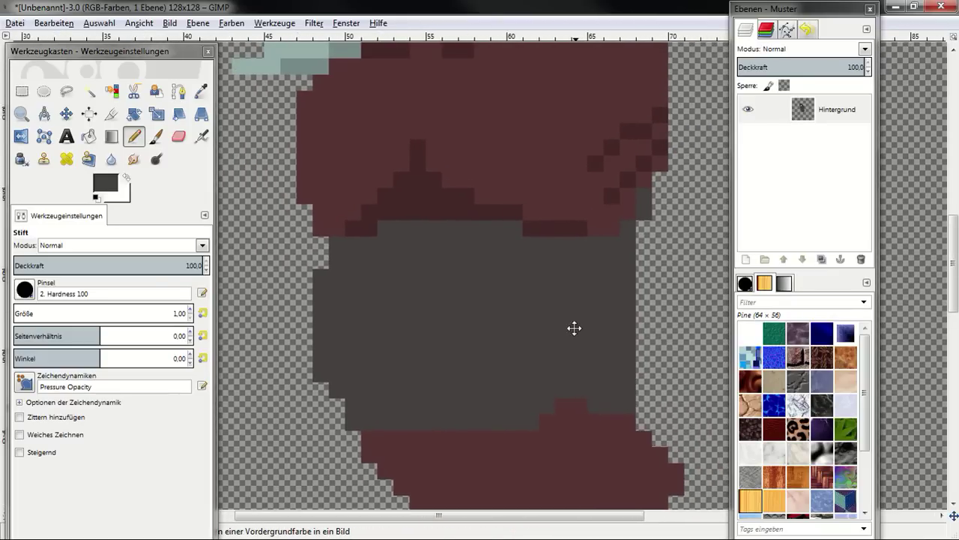
left_click_drag(574, 328, 552, 338)
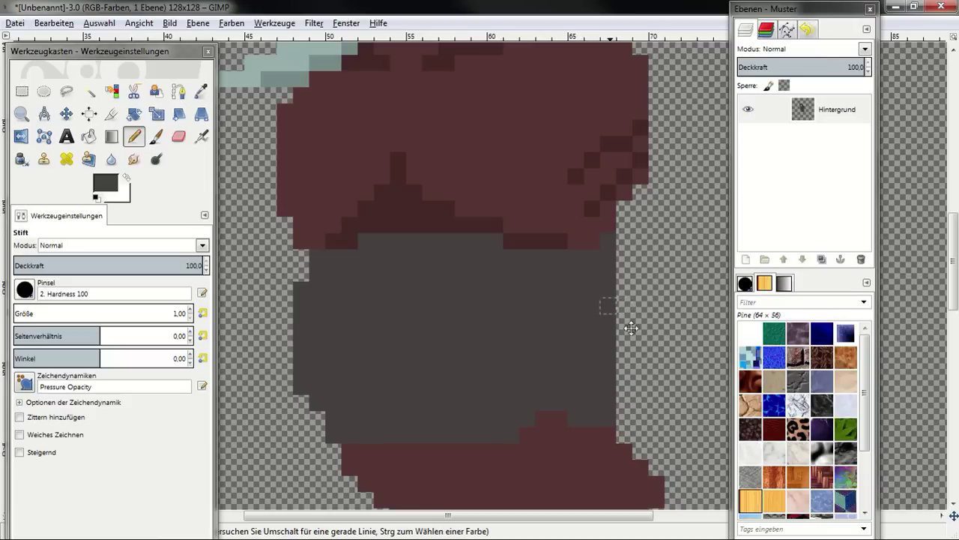
mouse_move(626, 280)
left_mouse_down()
mouse_move(639, 282)
mouse_move(637, 338)
mouse_move(664, 332)
mouse_move(621, 377)
left_mouse_up()
key("shift+e")
key("n")
left_click(378, 355)
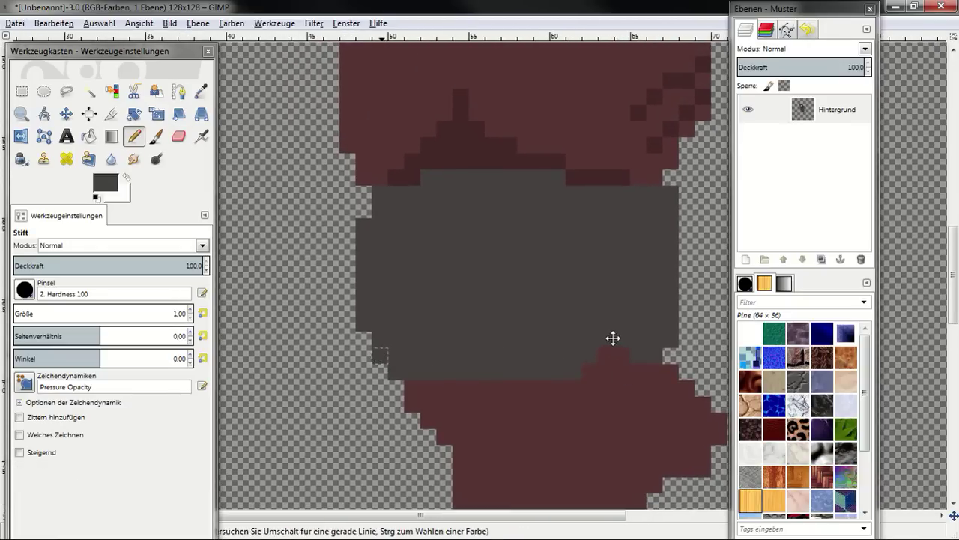
Lighten the foreground grey and recolour two maroon pixels above the belt.
left_click(104, 184)
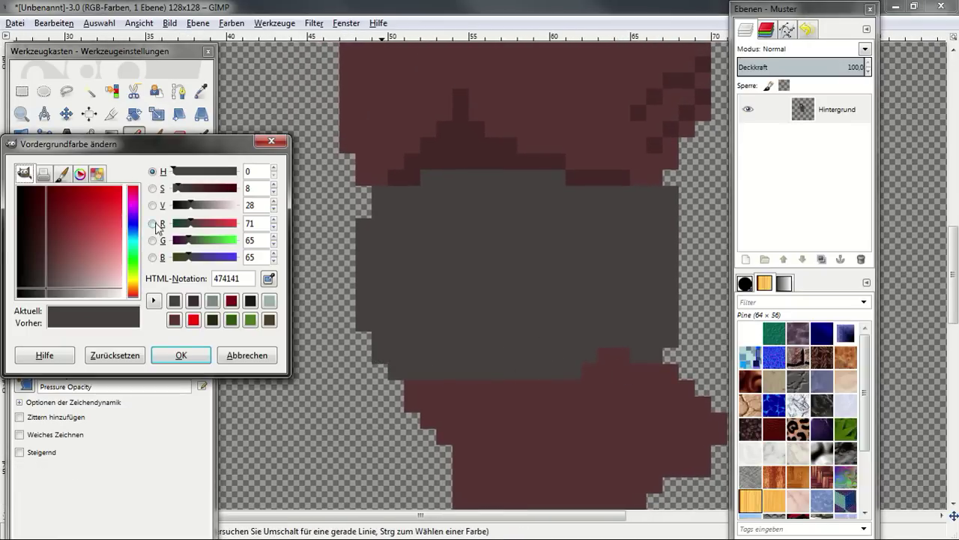
left_click_drag(196, 211, 199, 207)
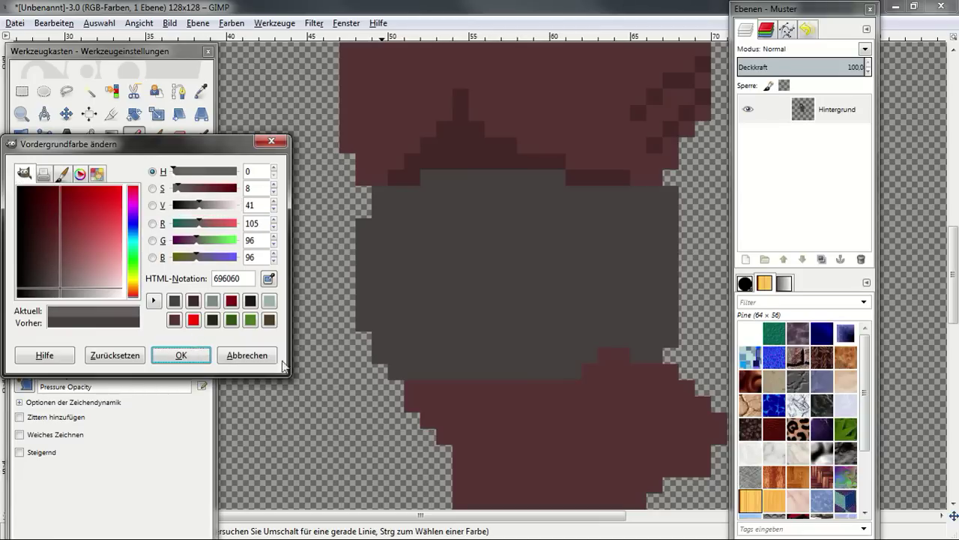
key("Return")
left_click(442, 178, "ctrl")
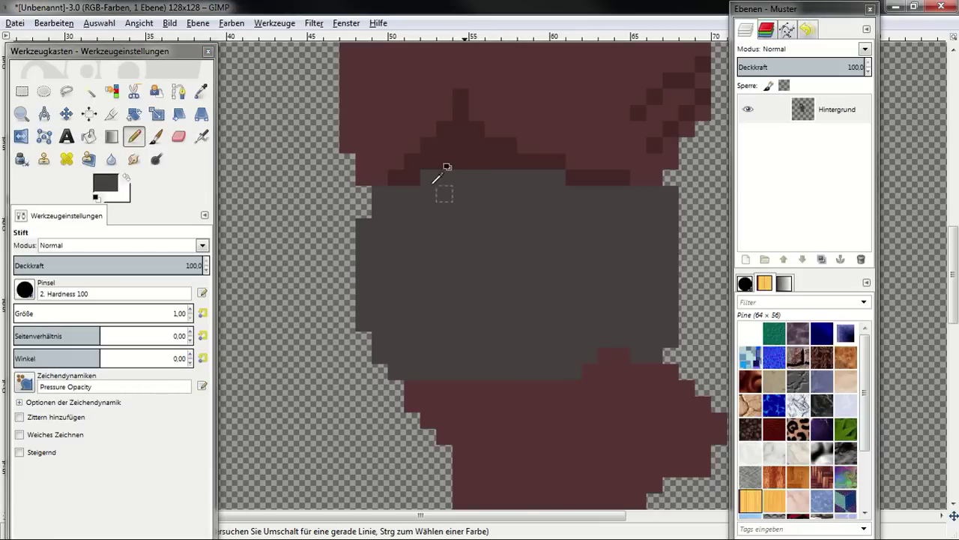
left_click(412, 177)
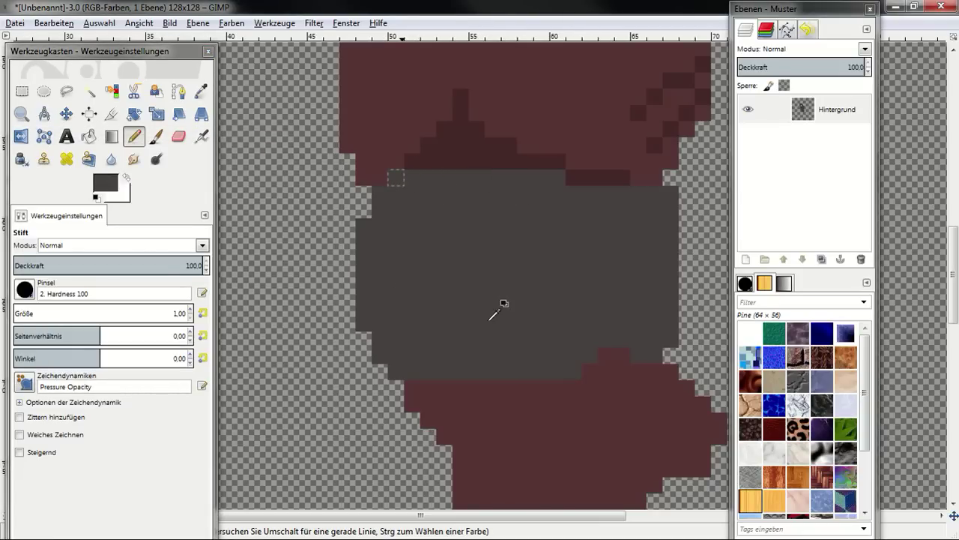
Reuse light grey 696060 from recent colours to draw highlights on the belt's top and lower edge.
left_click(104, 182)
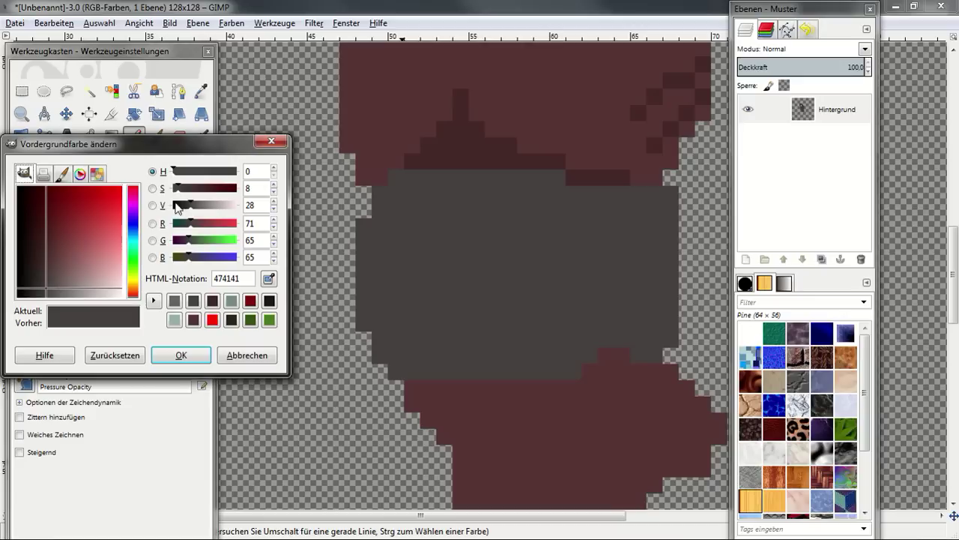
left_click(174, 301)
left_click(199, 358)
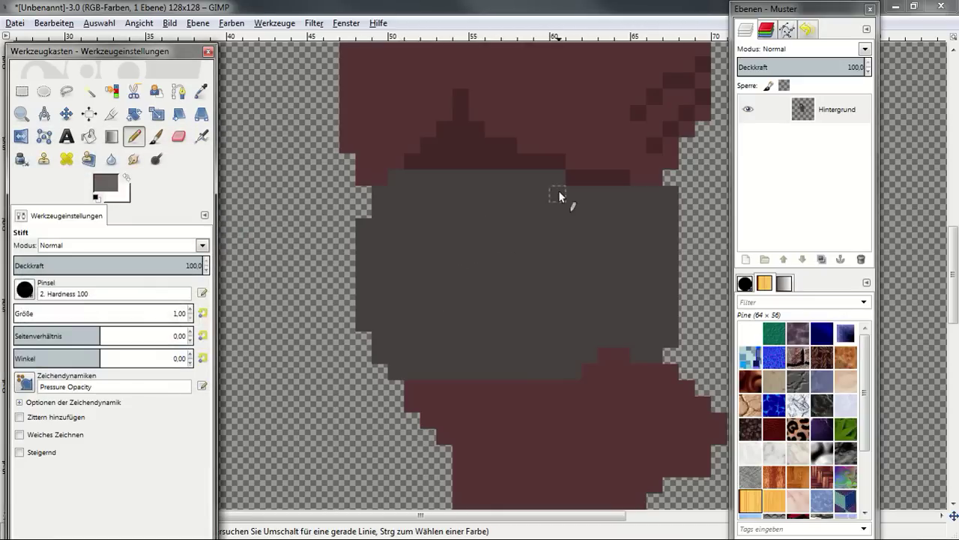
mouse_move(544, 179)
left_mouse_down()
mouse_move(528, 179)
mouse_move(552, 202)
left_mouse_up()
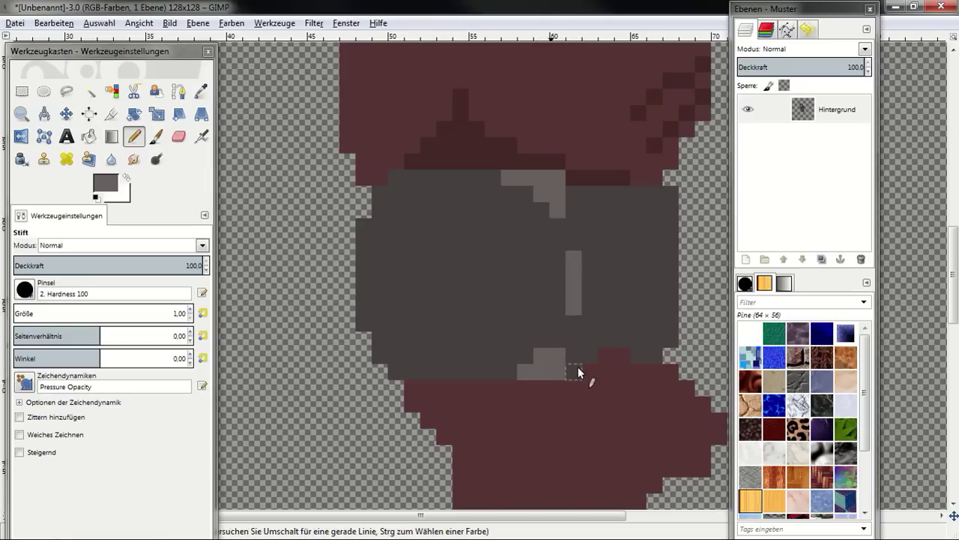
left_click(583, 380, "ctrl")
left_click(574, 371)
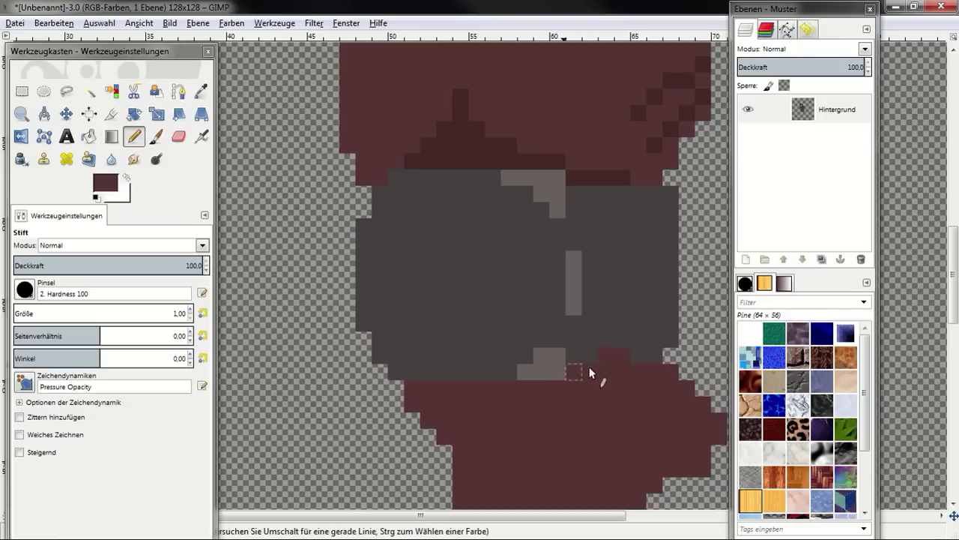
Sample the belt grey and redraw the light highlight bar one pixel further left.
scroll(593, 361, "down", 2)
scroll(630, 360, "left", 2)
left_click(536, 324, "ctrl")
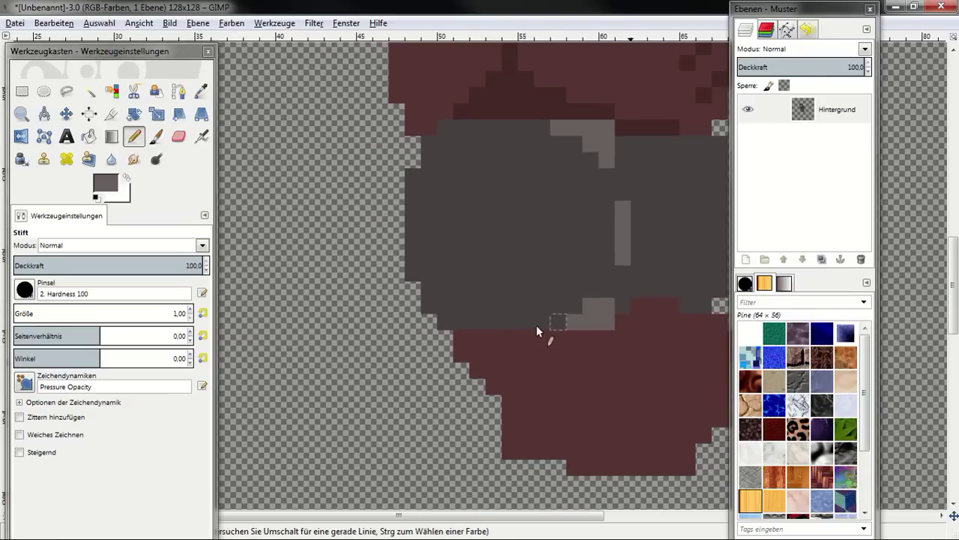
key("ctrl+z")
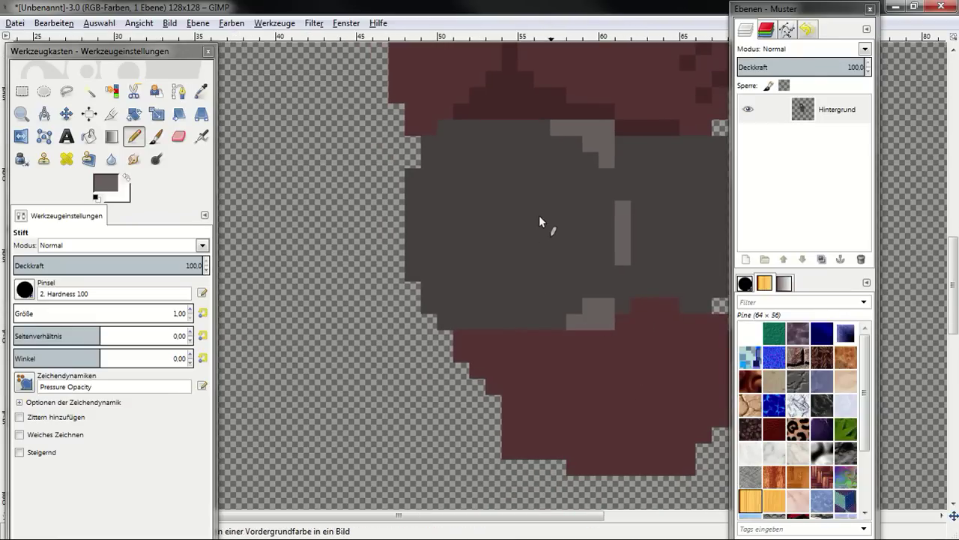
left_click_drag(539, 215, 541, 234)
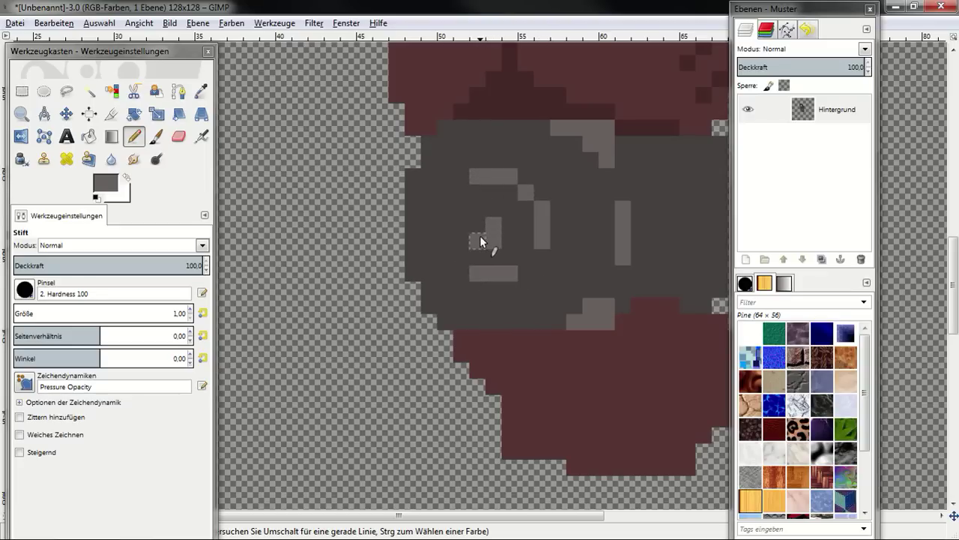
Sample the body's dark maroon and the belt's grey with the colour picker, then bring up the foreground colour settings.
scroll(547, 272, "down", 1)
scroll(497, 291, "down", 2)
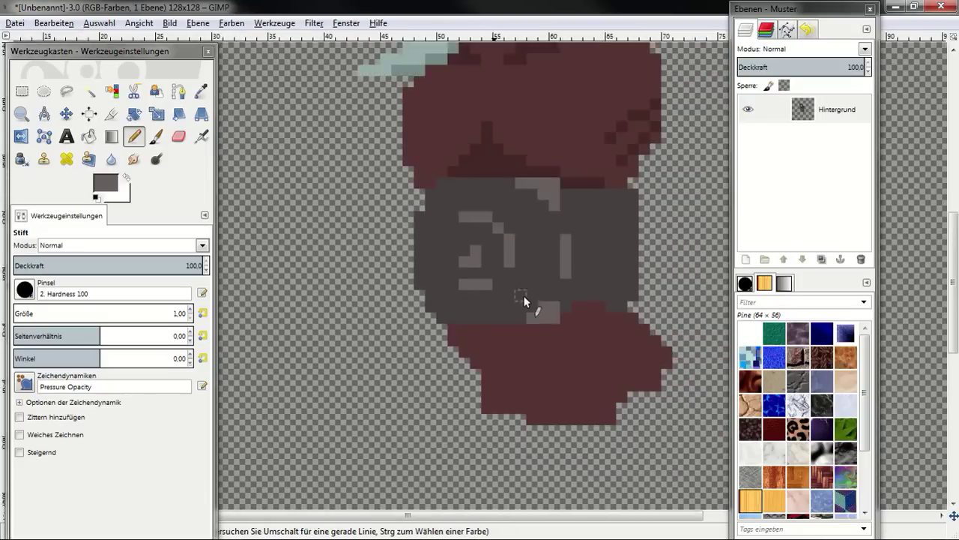
scroll(517, 300, "down", 2)
scroll(480, 318, "down", 1)
scroll(511, 274, "up", 3)
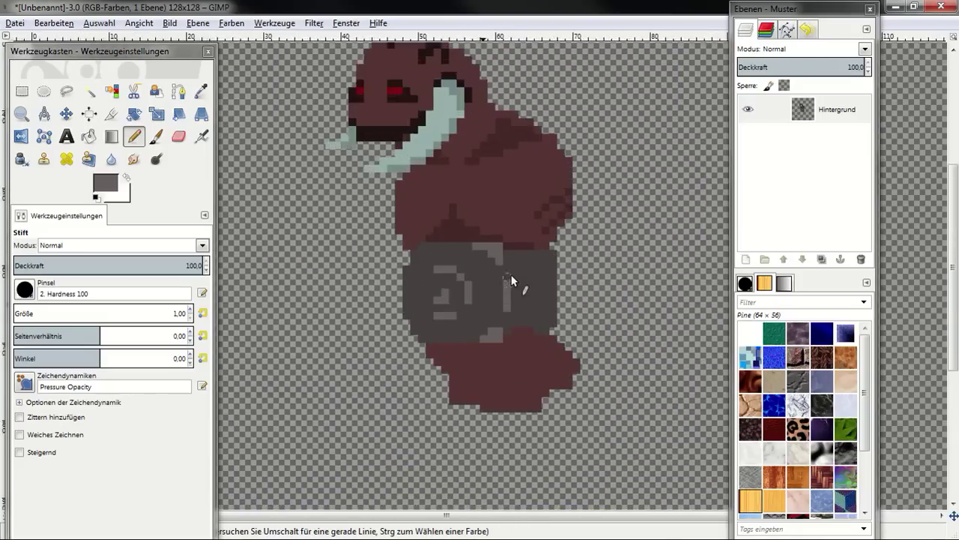
scroll(512, 273, "up", 1)
left_click(546, 267, "ctrl")
left_click(547, 227, "ctrl")
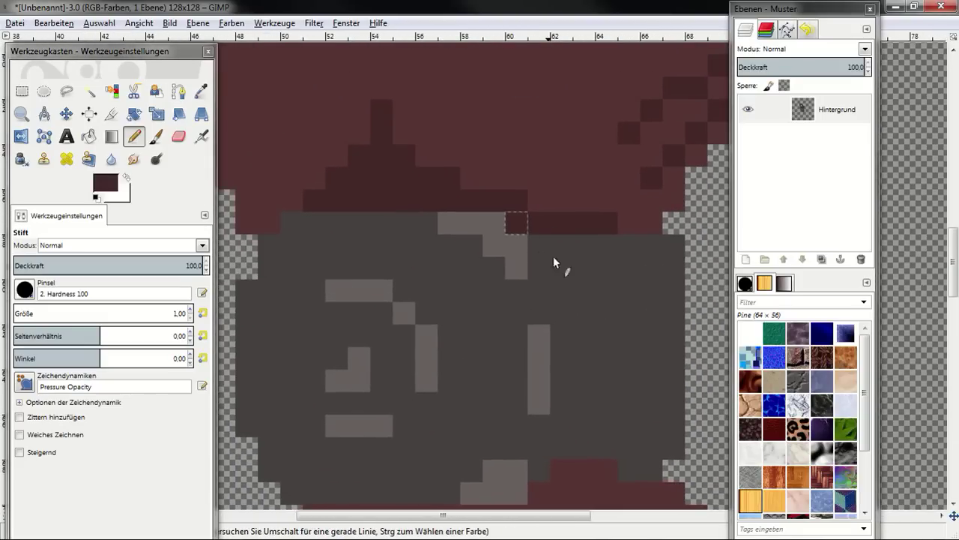
scroll(601, 306, "down", 1)
scroll(592, 304, "down", 1)
left_click(516, 255, "ctrl")
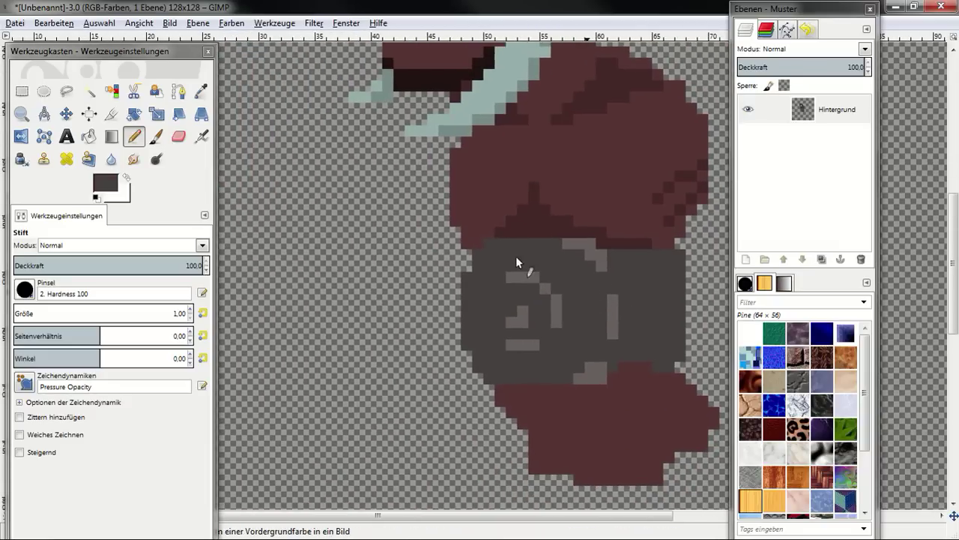
left_click(110, 187)
Set the foreground to very dark grey 3b3636 and shade the belt's top-left and bottom-left edges.
left_click(182, 205)
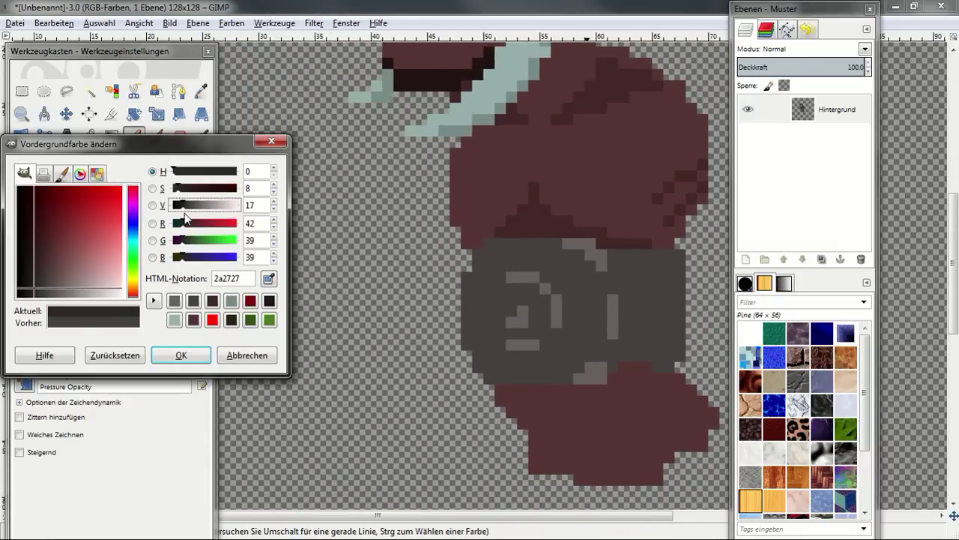
left_click_drag(184, 209, 189, 209)
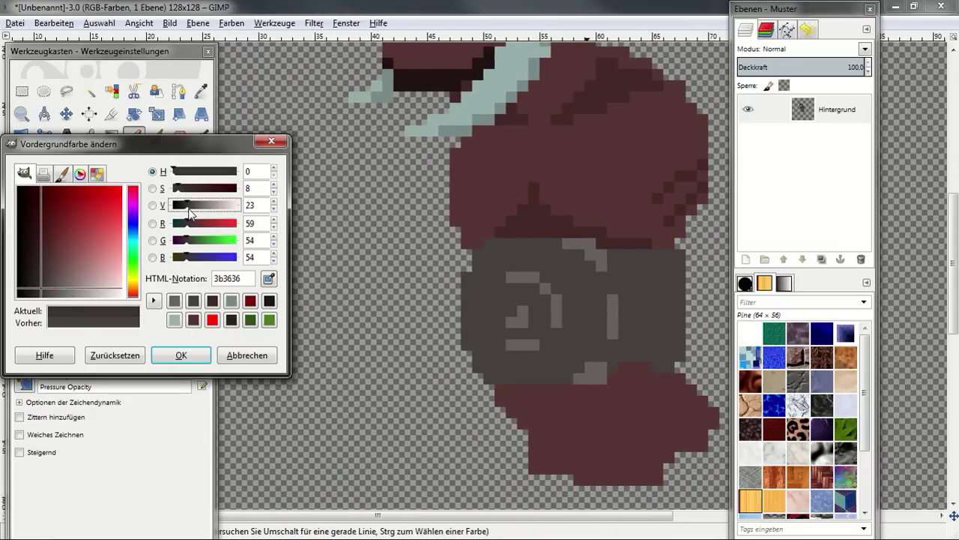
key("Return")
scroll(465, 293, "up", 1)
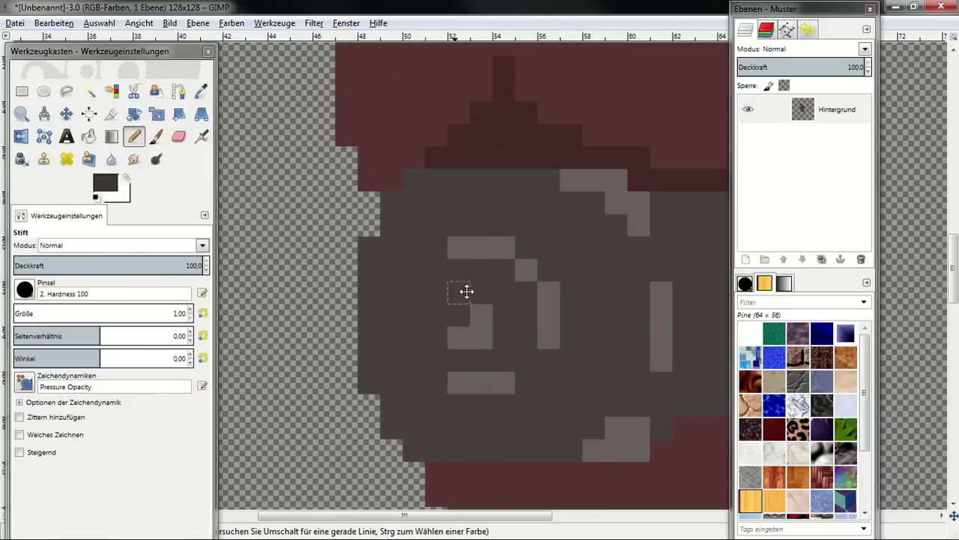
scroll(464, 293, "up", 1)
mouse_move(443, 187)
left_mouse_down()
mouse_move(413, 199)
mouse_move(407, 221)
left_mouse_up()
left_click(402, 200)
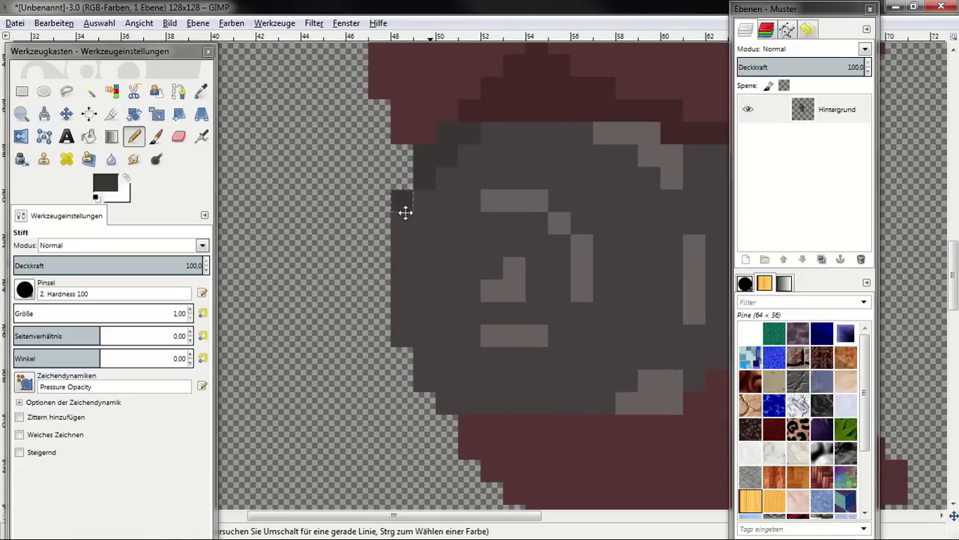
mouse_move(406, 335)
left_mouse_down()
mouse_move(452, 402)
mouse_move(473, 407)
left_mouse_up()
Add dark grey pixels down the belt's left part and a dark row along its bottom.
left_click_drag(425, 363, 433, 346)
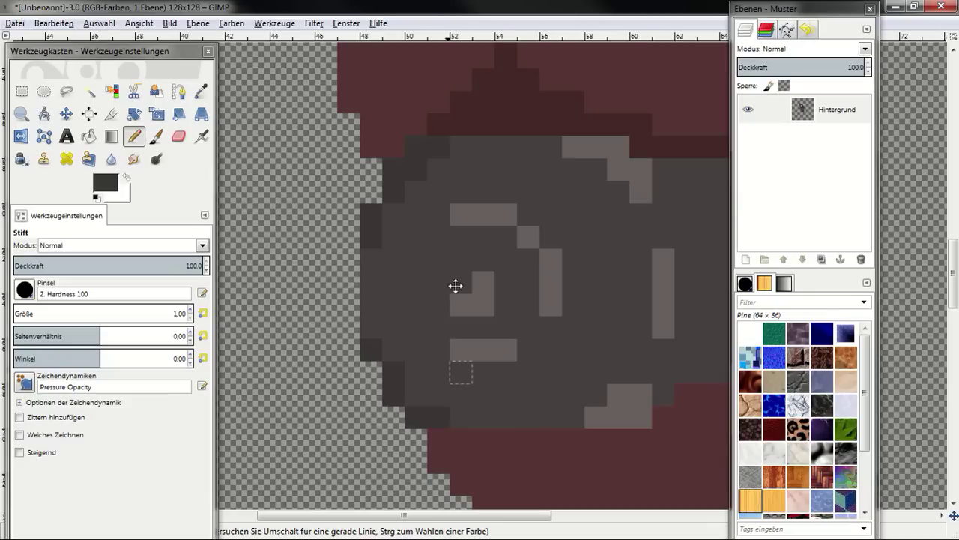
left_click(422, 249)
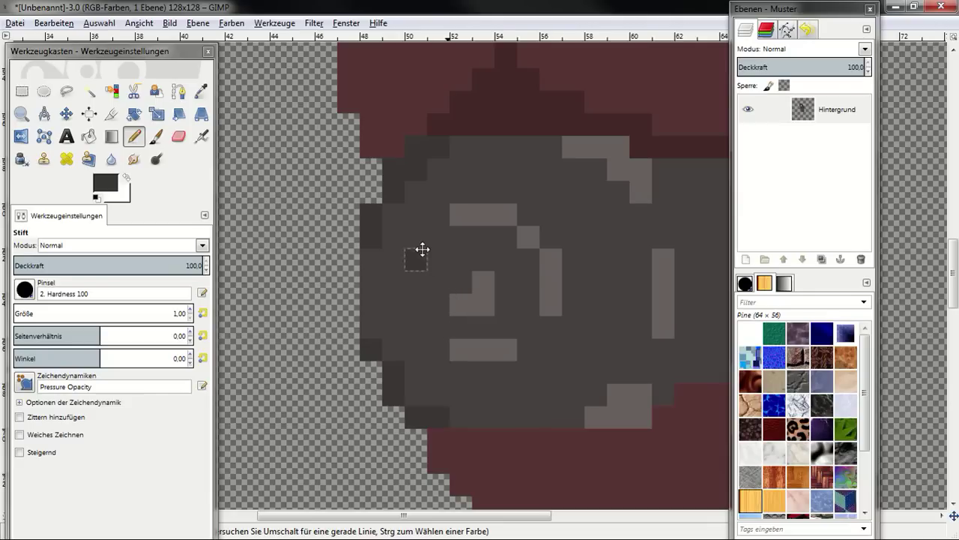
left_click(417, 281)
left_click(415, 326)
scroll(457, 368, "right", 1)
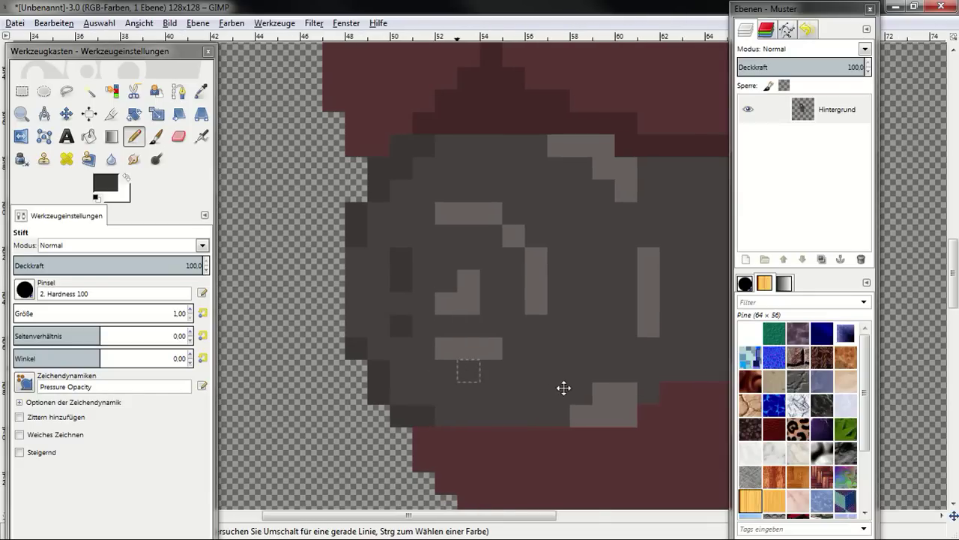
scroll(564, 388, "down", 3)
scroll(578, 394, "down", 2)
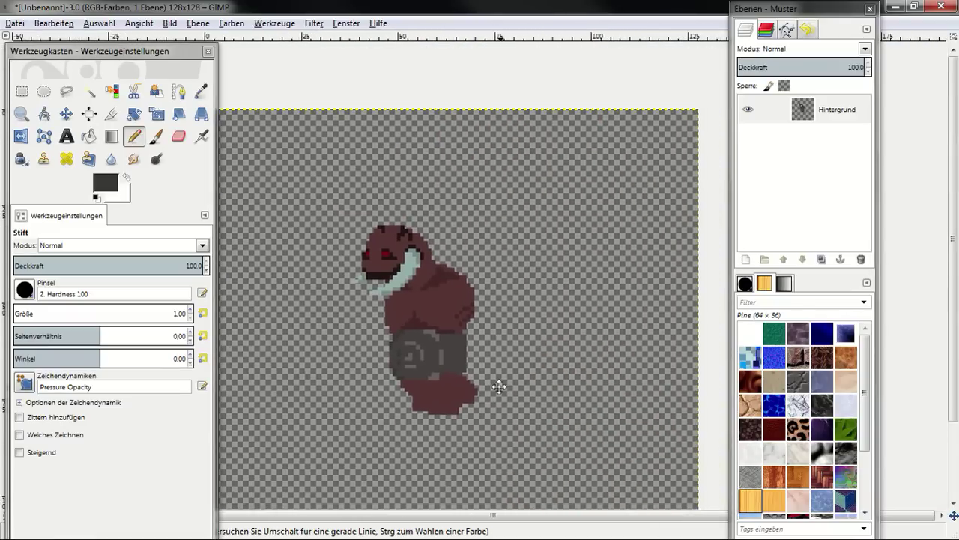
scroll(460, 357, "up", 1)
scroll(454, 358, "up", 2)
scroll(419, 367, "up", 1)
mouse_move(416, 376)
left_mouse_down()
mouse_move(445, 366)
mouse_move(532, 368)
left_mouse_up()
Touch up stray pixels with the eraser and add dark grey shading beside the light belt bar.
left_click(523, 372, "ctrl")
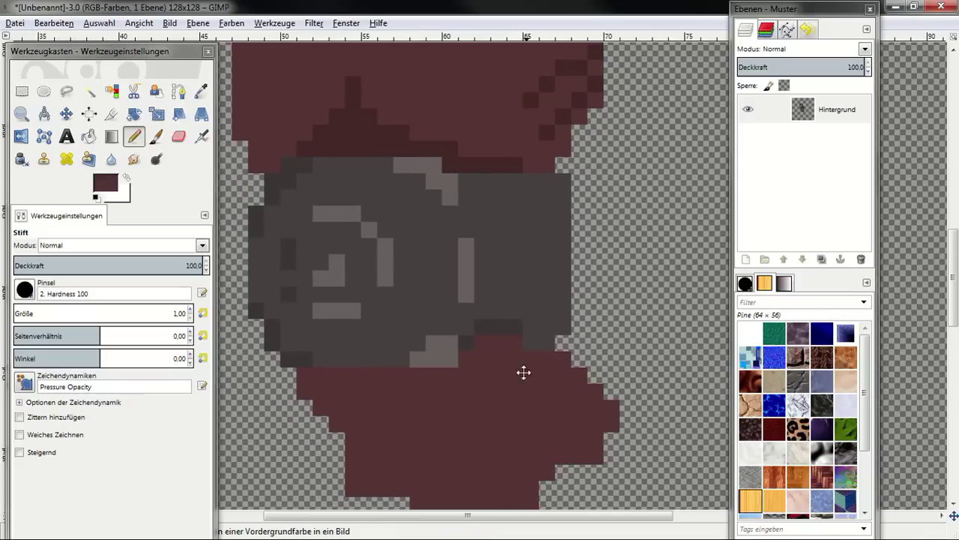
scroll(562, 368, "up", 1)
scroll(561, 368, "left", 1)
key("shift+e")
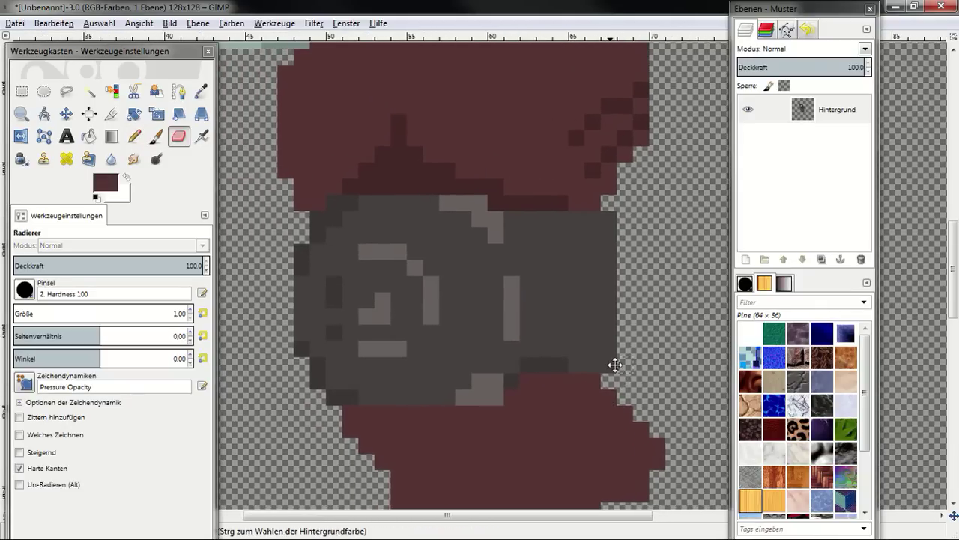
scroll(608, 338, "down", 1)
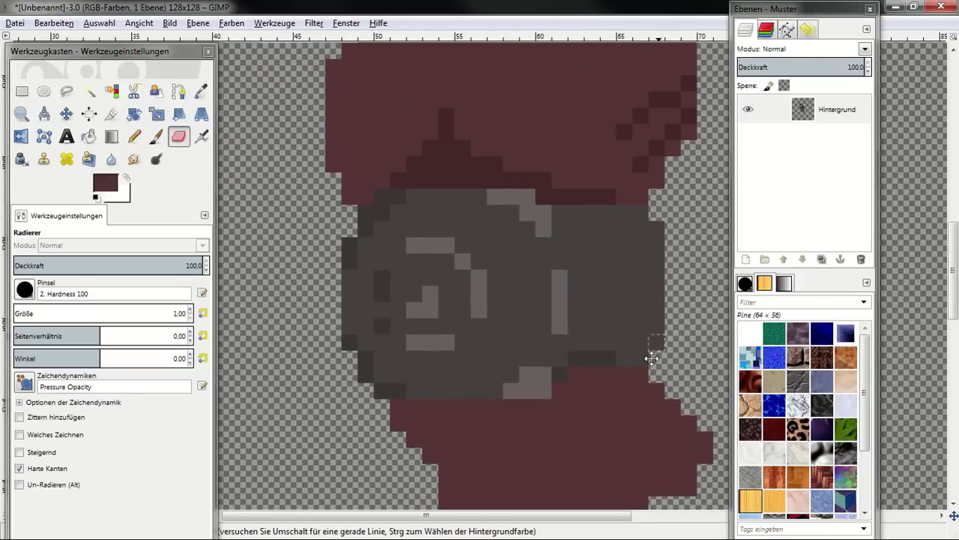
scroll(633, 347, "left", 1)
key("n")
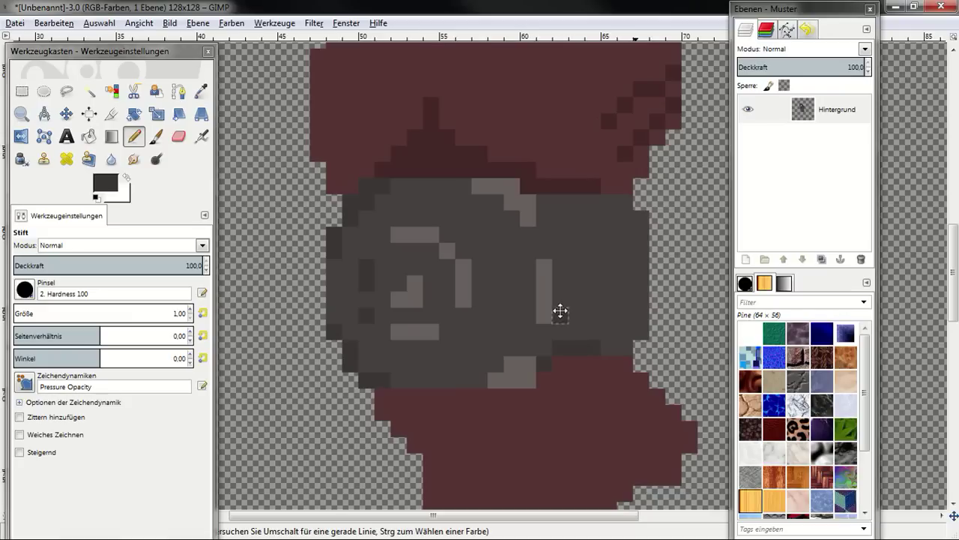
left_click_drag(560, 314, 561, 298)
left_click(558, 236)
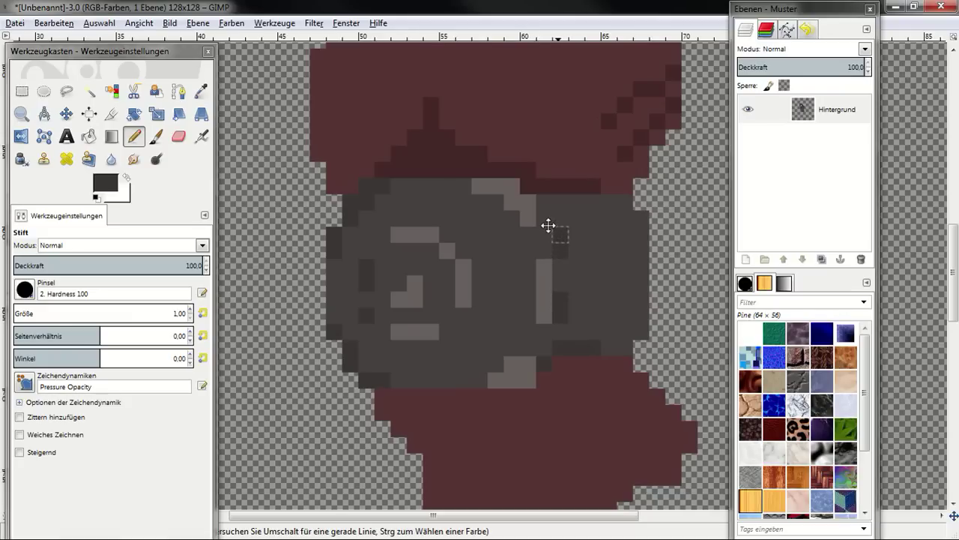
left_click_drag(580, 260, 658, 327)
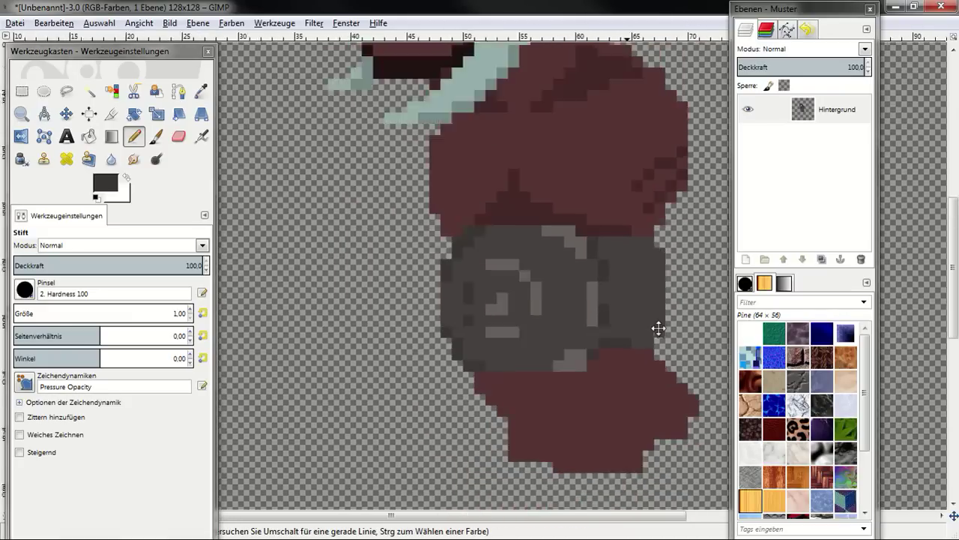
scroll(644, 337, "down", 3, "ctrl")
scroll(524, 378, "down", 1, "ctrl")
scroll(520, 380, "down", 1, "ctrl")
Keep the maroon foreground colour and set the Pencil size to 2.21.
scroll(534, 367, "down", 1, "ctrl")
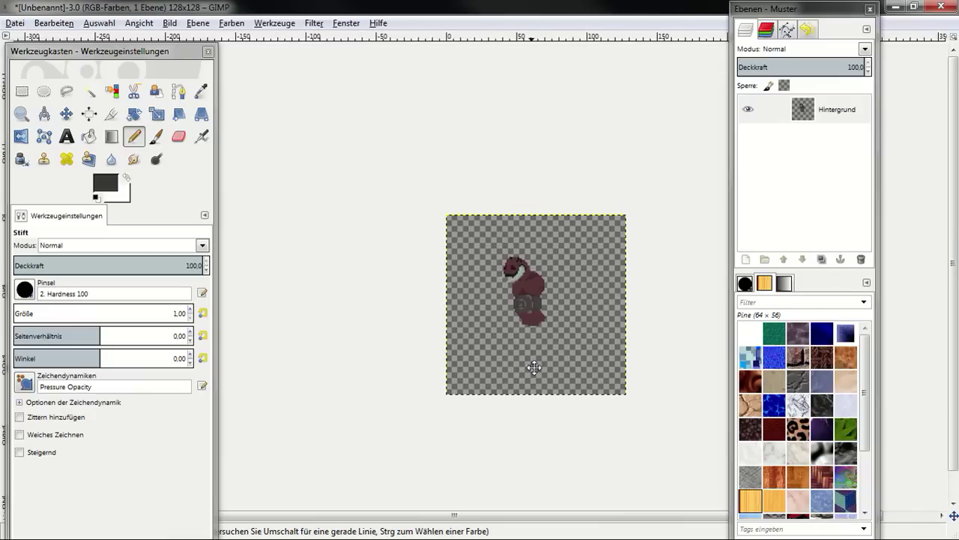
scroll(534, 367, "up", 1, "ctrl")
scroll(547, 334, "up", 1, "ctrl")
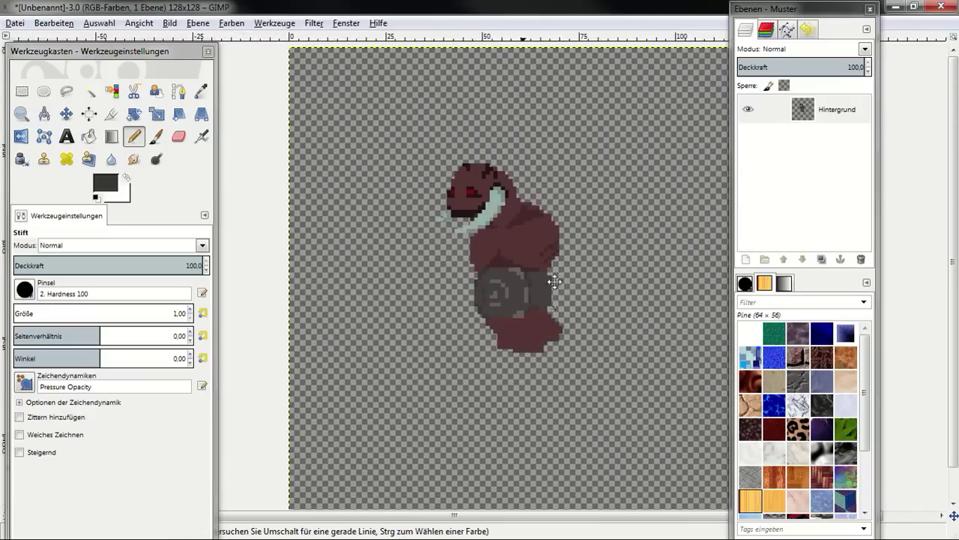
scroll(555, 282, "up", 1, "ctrl")
scroll(497, 208, "up", 2, "ctrl")
scroll(488, 275, "down", 1)
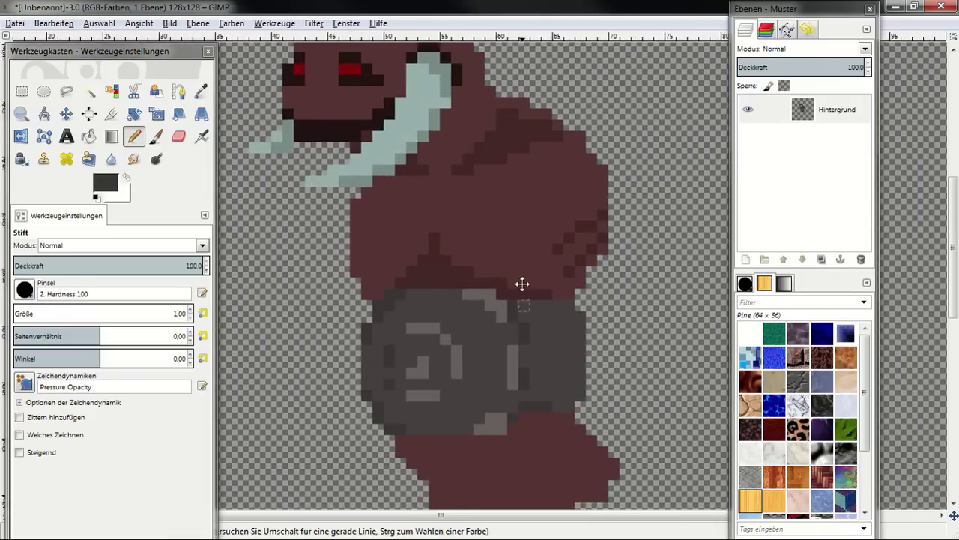
scroll(520, 282, "down", 3)
scroll(530, 312, "down", 1)
scroll(530, 312, "right", 1)
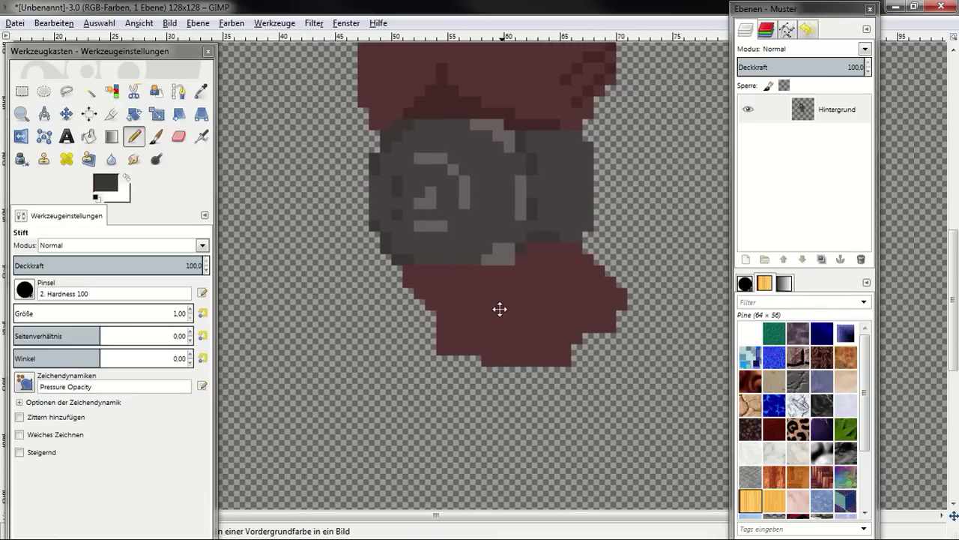
left_click(105, 183)
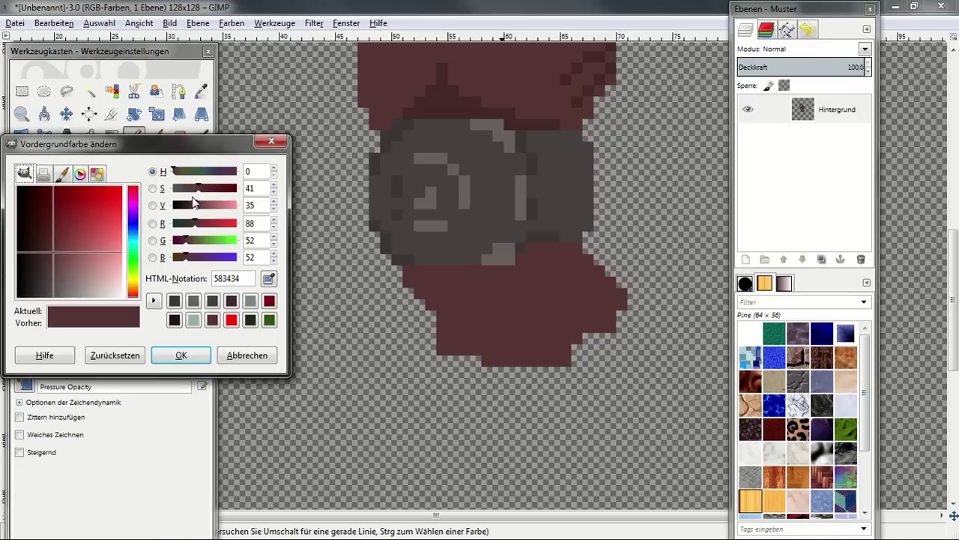
left_click(270, 141)
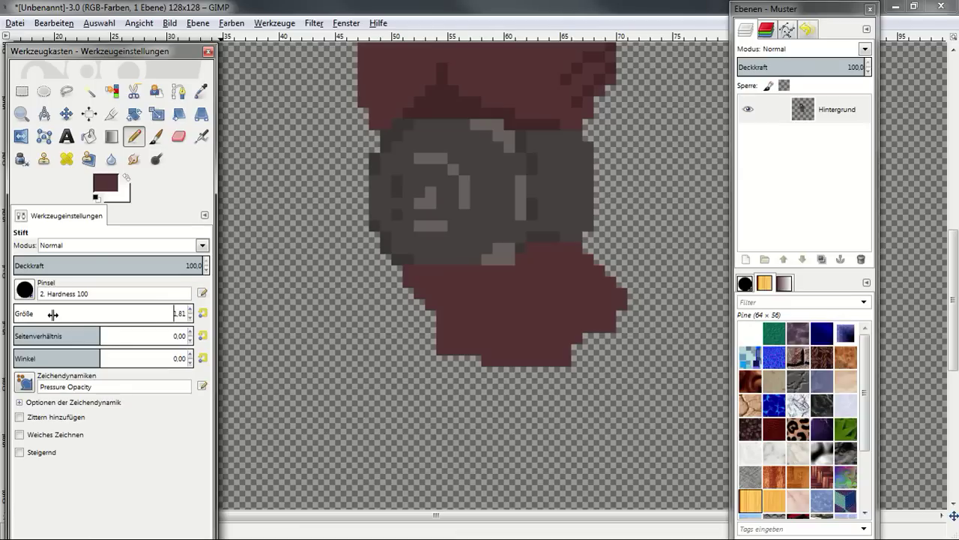
type("2,21")
key("Return")
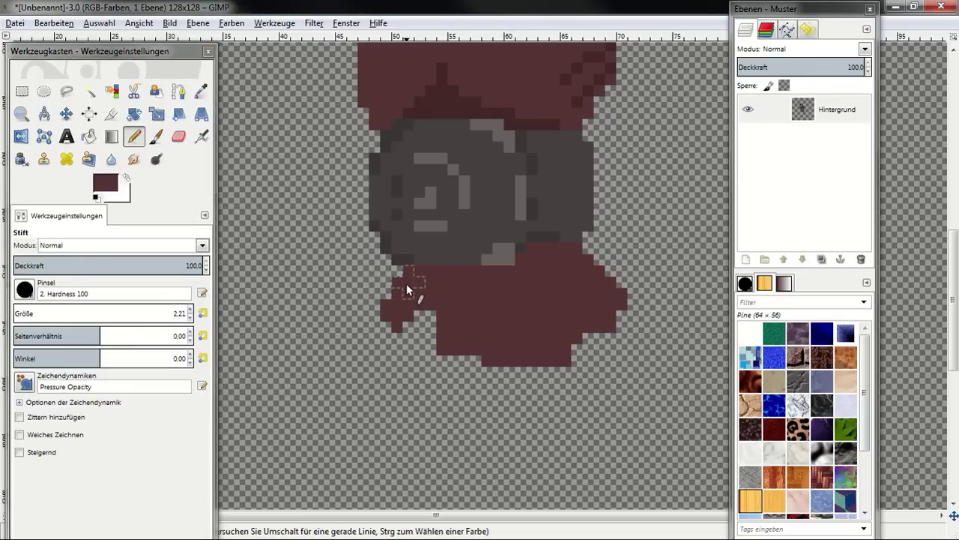
Fill the lower-left gap and notch and extend the body's bottom edge in maroon.
left_click_drag(407, 284, 442, 330)
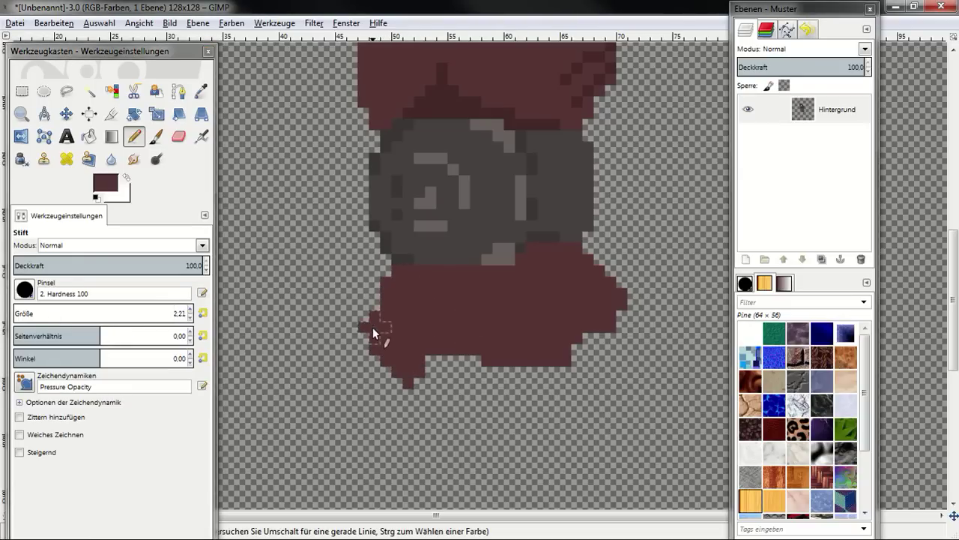
left_click_drag(428, 392, 407, 335)
mouse_move(484, 332)
left_mouse_down()
mouse_move(472, 387)
mouse_move(614, 345)
mouse_move(630, 382)
mouse_move(571, 379)
left_mouse_up()
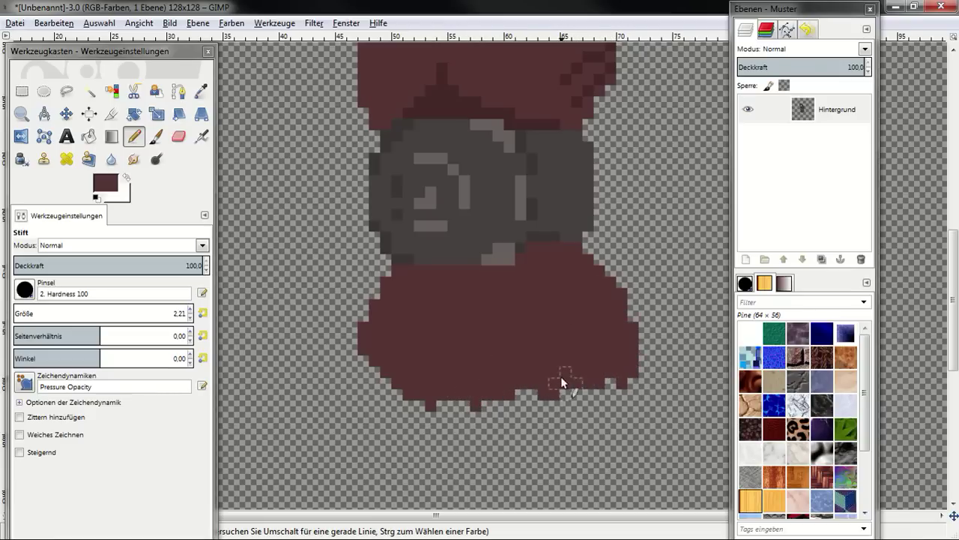
scroll(529, 391, "up", 2)
scroll(529, 390, "right", 2)
scroll(519, 439, "down", 2)
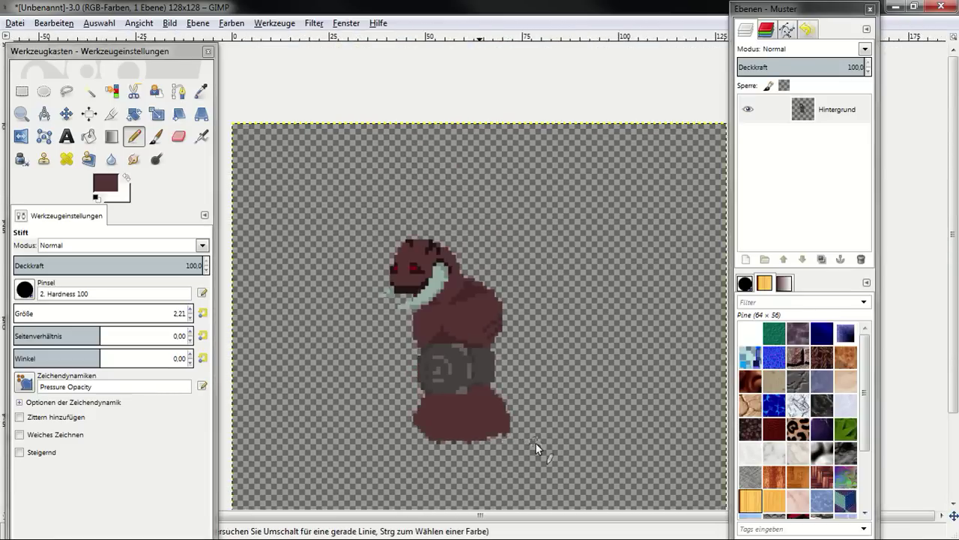
scroll(535, 442, "up", 1)
scroll(469, 347, "up", 1)
mouse_move(419, 386)
left_mouse_down()
mouse_move(434, 411)
mouse_move(449, 377)
mouse_move(491, 427)
mouse_move(486, 359)
mouse_move(547, 348)
left_mouse_up()
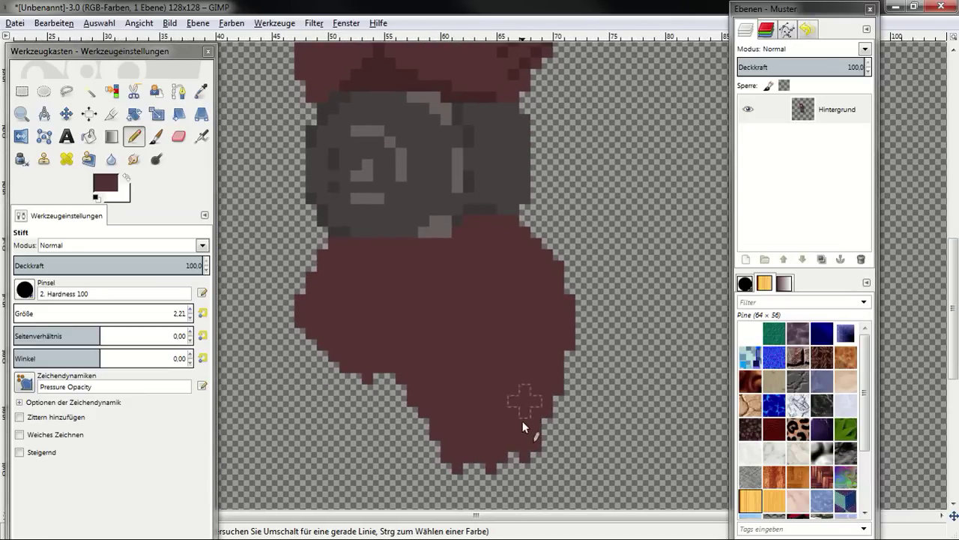
Undo a stray stroke, redraw the left leg further down and extend the right leg in maroon.
scroll(577, 335, "down", 3)
scroll(578, 335, "left", 5)
left_click_drag(461, 332, 423, 349)
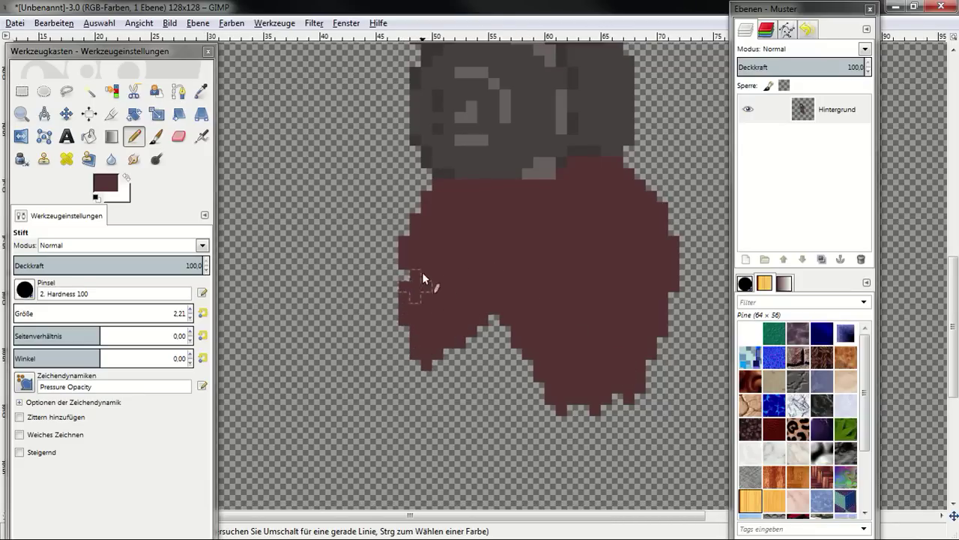
left_click_drag(396, 317, 408, 330)
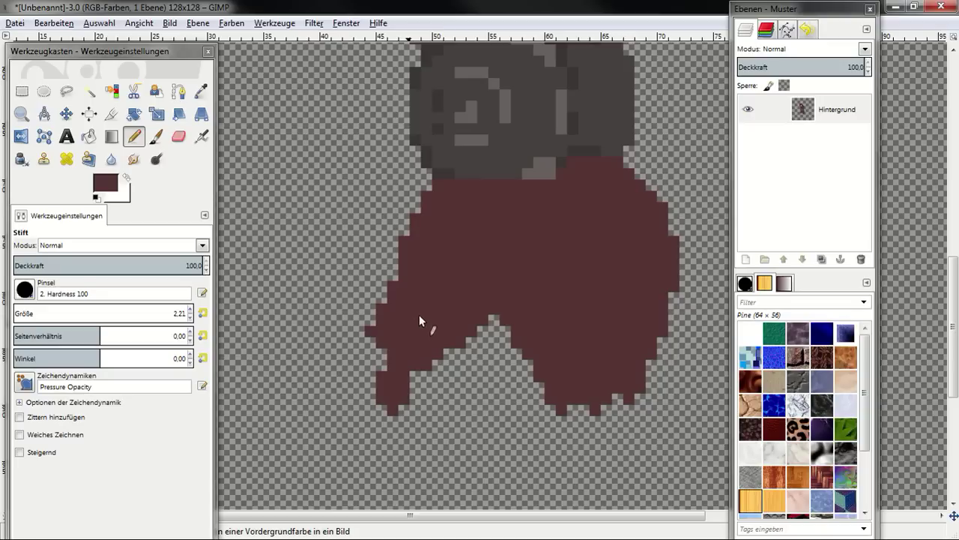
key("ctrl+z")
mouse_move(416, 282)
left_mouse_down()
mouse_move(416, 306)
mouse_move(447, 294)
mouse_move(525, 321)
mouse_move(478, 394)
mouse_move(452, 385)
left_mouse_up()
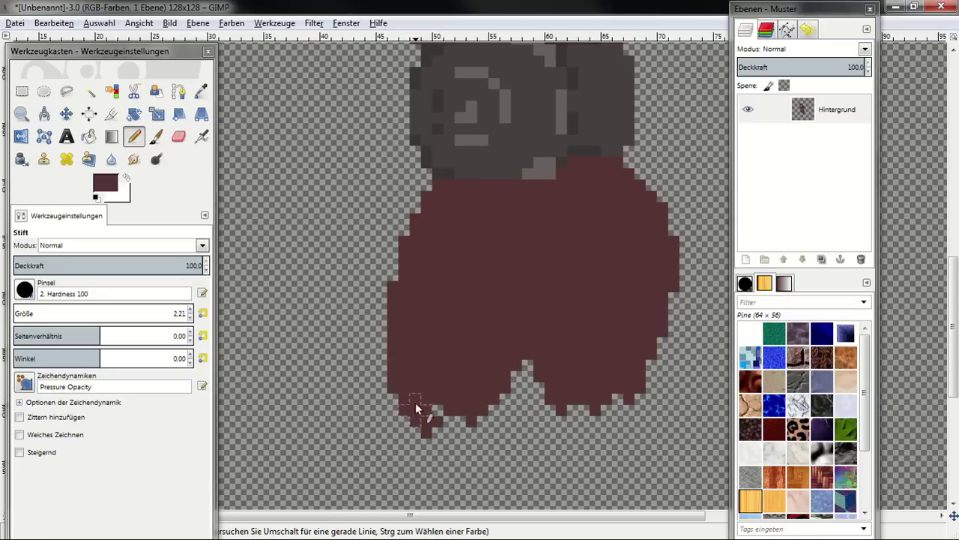
scroll(464, 418, "down", 2)
left_click_drag(547, 374, 621, 293)
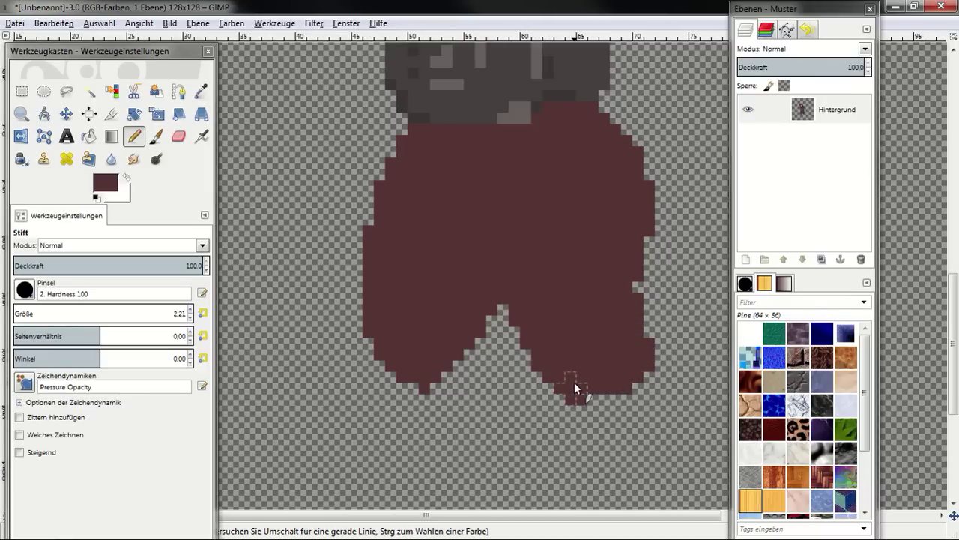
scroll(581, 346, "up", 7)
scroll(592, 330, "down", 4)
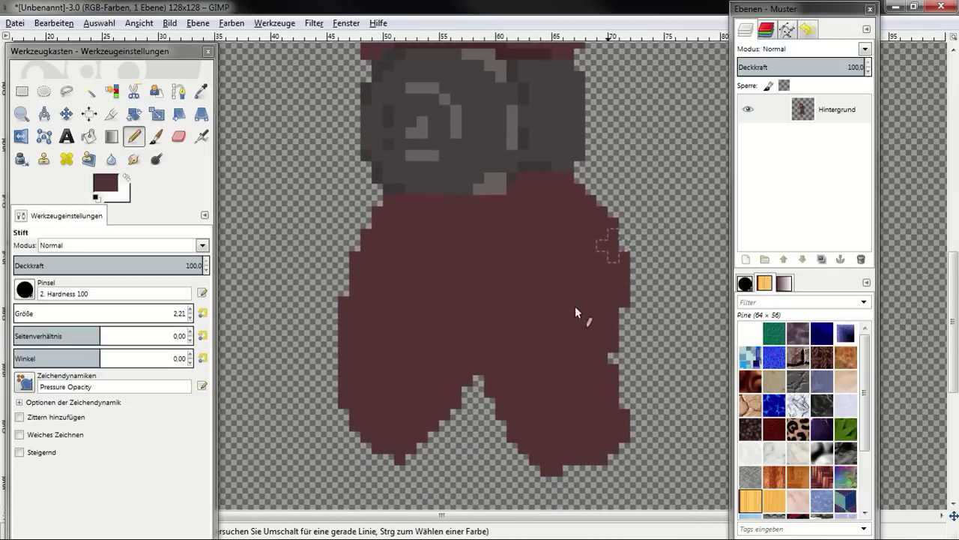
scroll(518, 371, "down", 2)
scroll(547, 360, "down", 2)
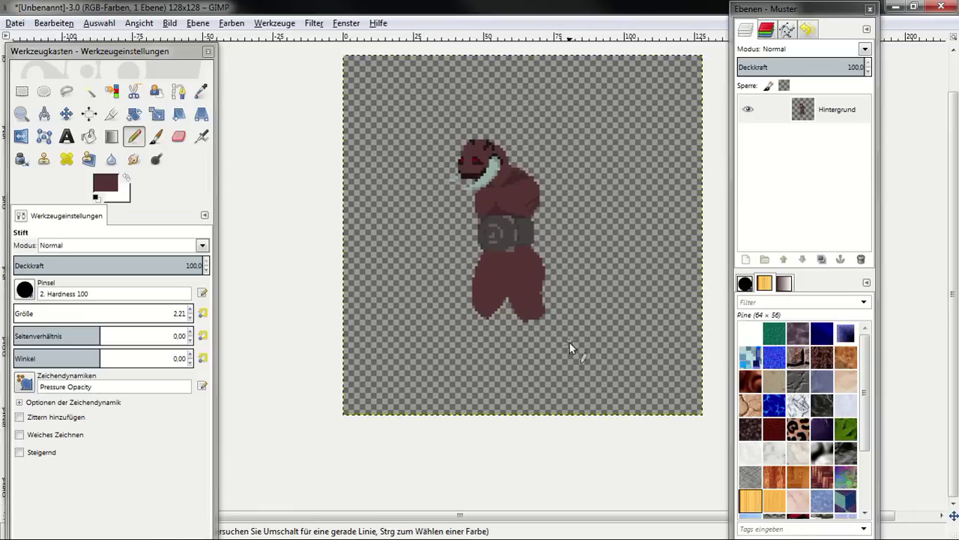
scroll(525, 315, "up", 3)
scroll(502, 300, "up", 1)
scroll(540, 322, "up", 1)
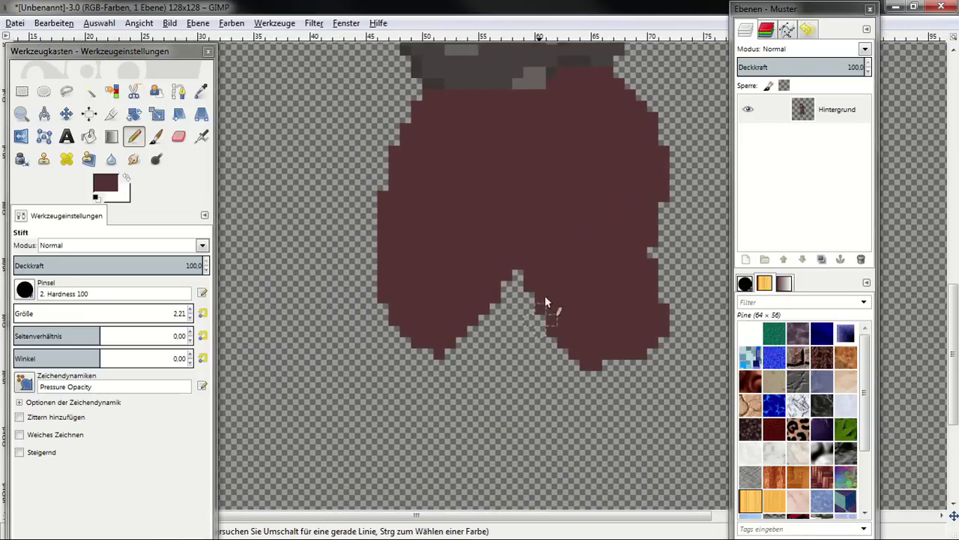
scroll(545, 295, "up", 2)
Sample the belt's dark grey and pencil the left boot and foot below the trousers.
left_click(574, 177, "ctrl")
scroll(557, 251, "down", 3)
scroll(487, 284, "down", 1)
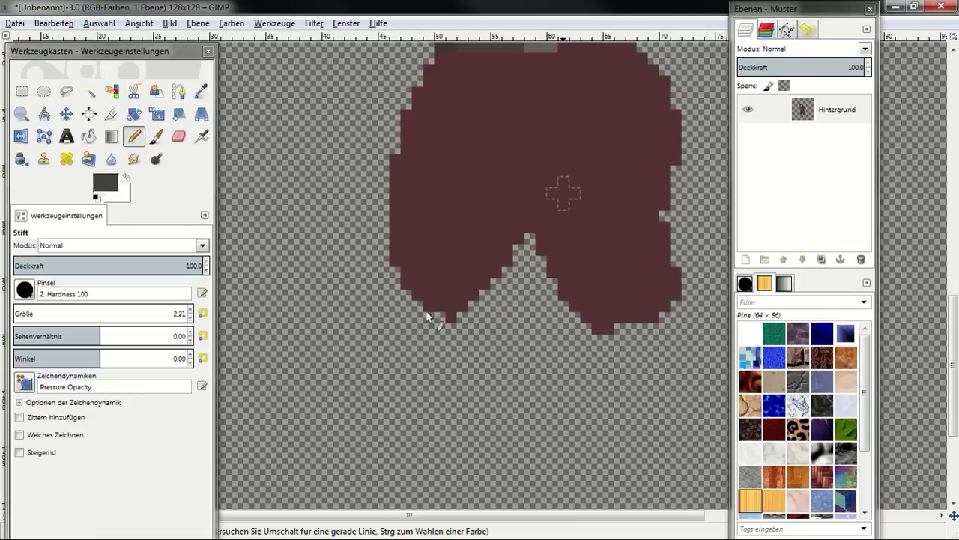
left_click_drag(443, 320, 464, 321)
left_click_drag(468, 367, 433, 325)
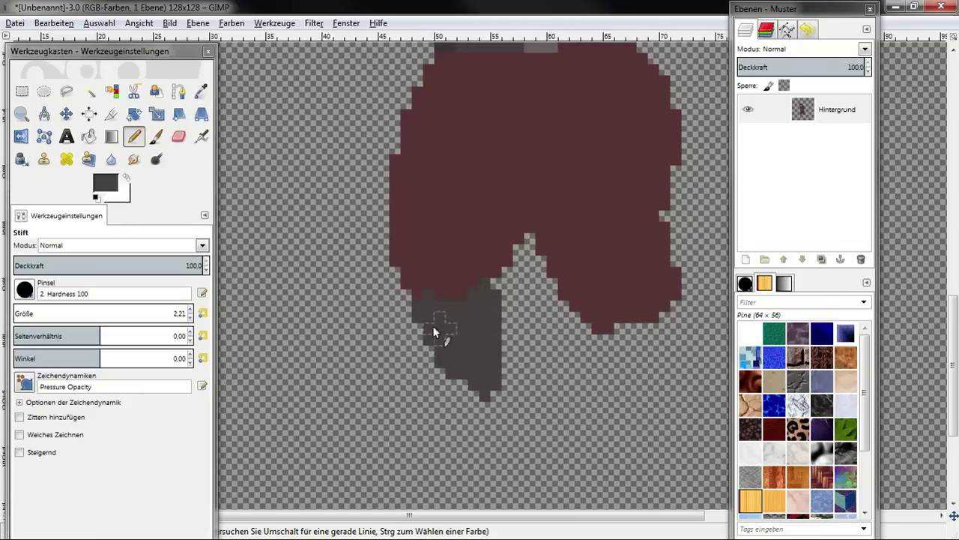
scroll(464, 390, "down", 2)
mouse_move(490, 323)
left_mouse_down()
mouse_move(505, 359)
mouse_move(484, 326)
left_mouse_up()
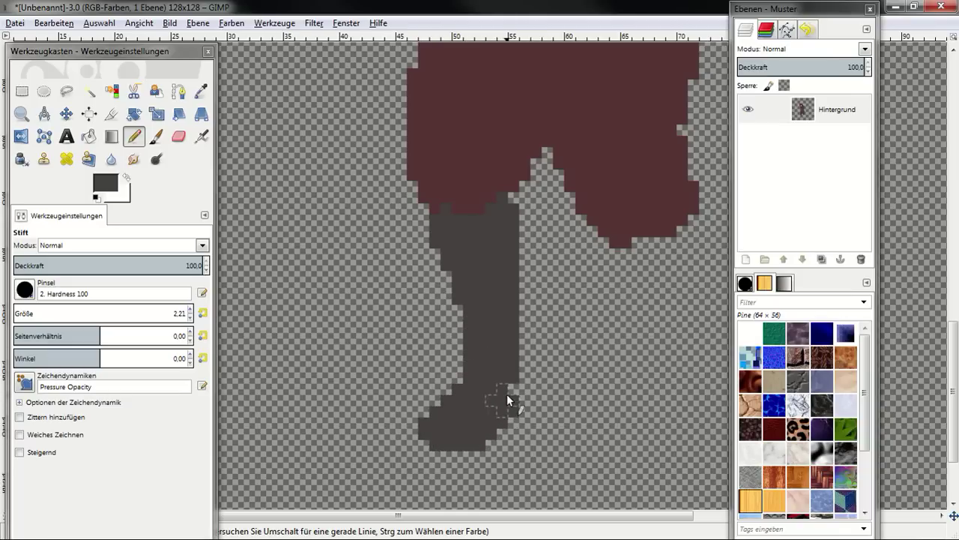
Draw the second dark grey boot down from under the right trouser leg.
scroll(507, 390, "right", 2)
scroll(498, 388, "up", 1)
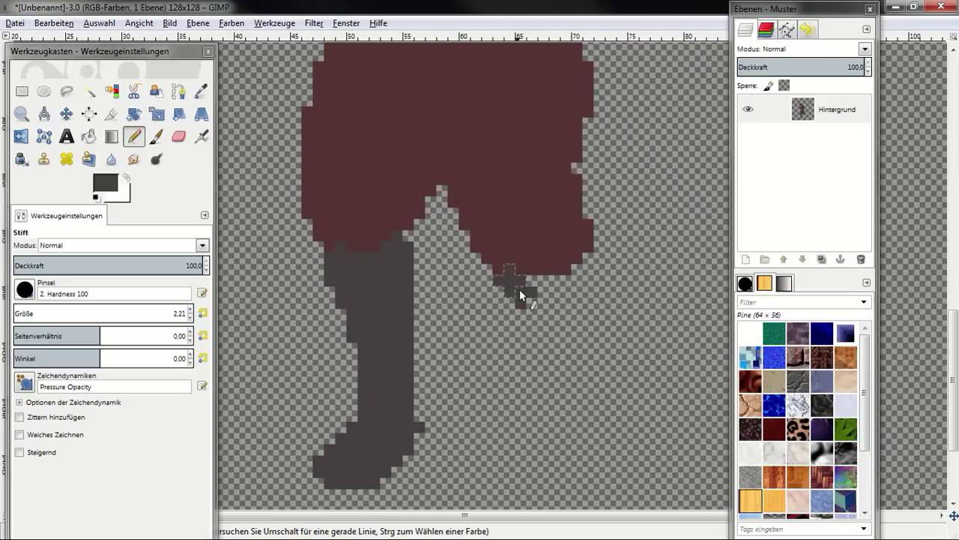
left_click_drag(514, 279, 546, 279)
scroll(560, 273, "down", 1)
scroll(540, 262, "right", 1)
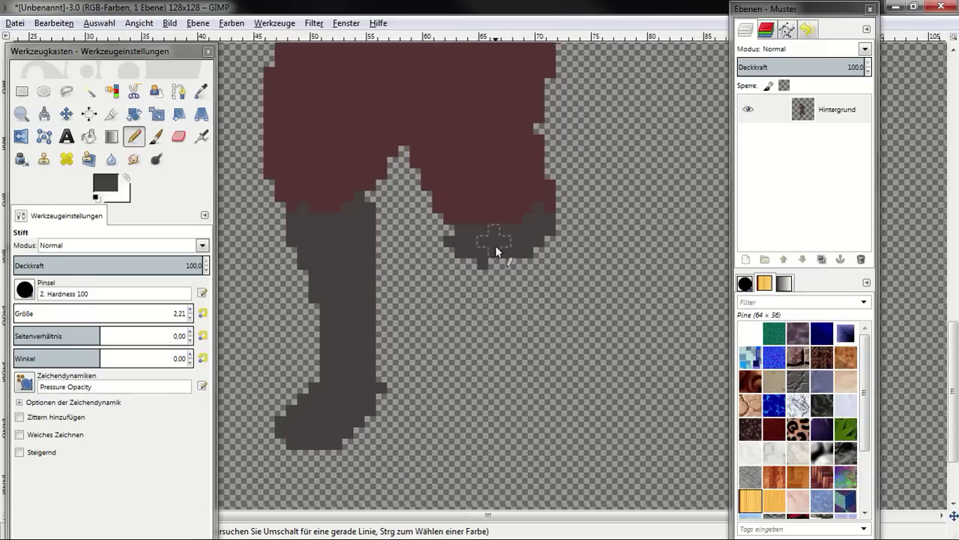
left_click_drag(479, 267, 497, 366)
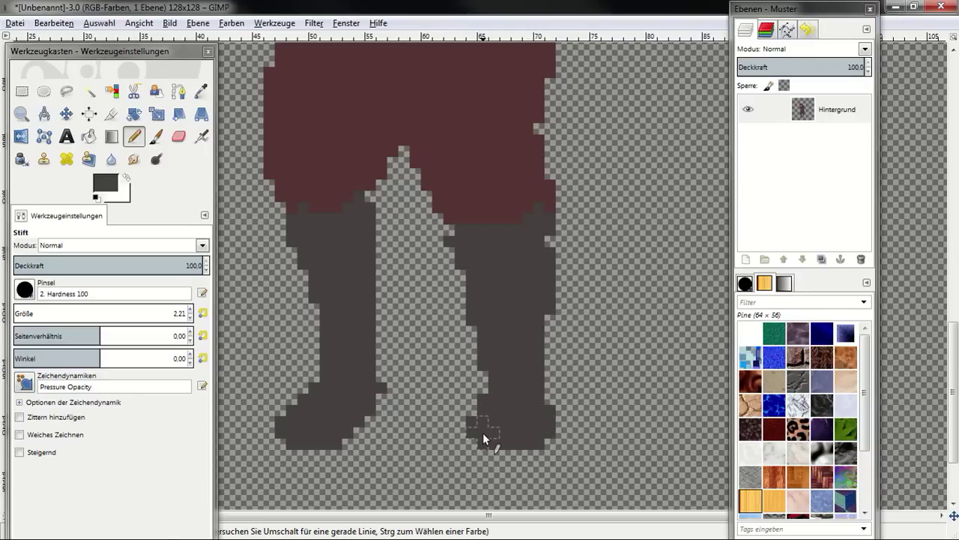
scroll(575, 457, "up", 1)
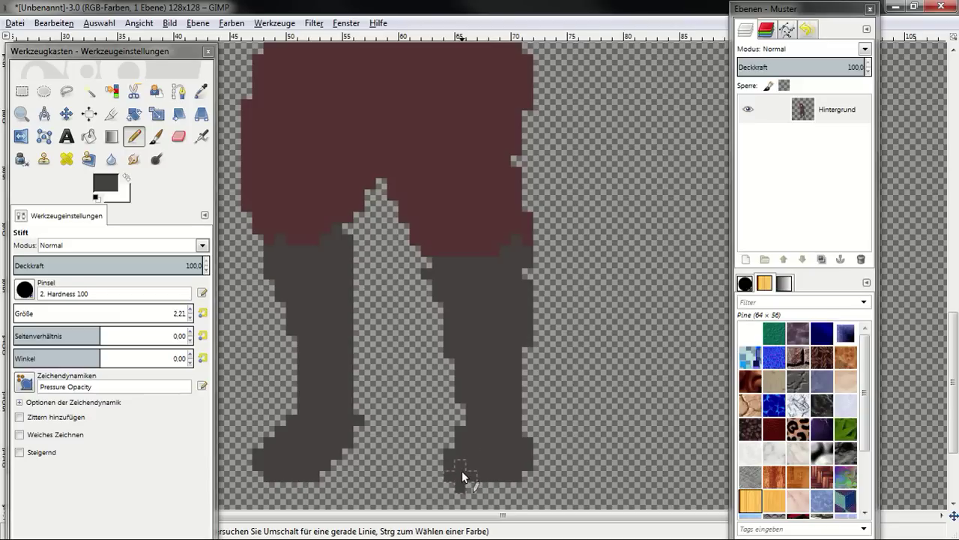
scroll(638, 379, "up", 3)
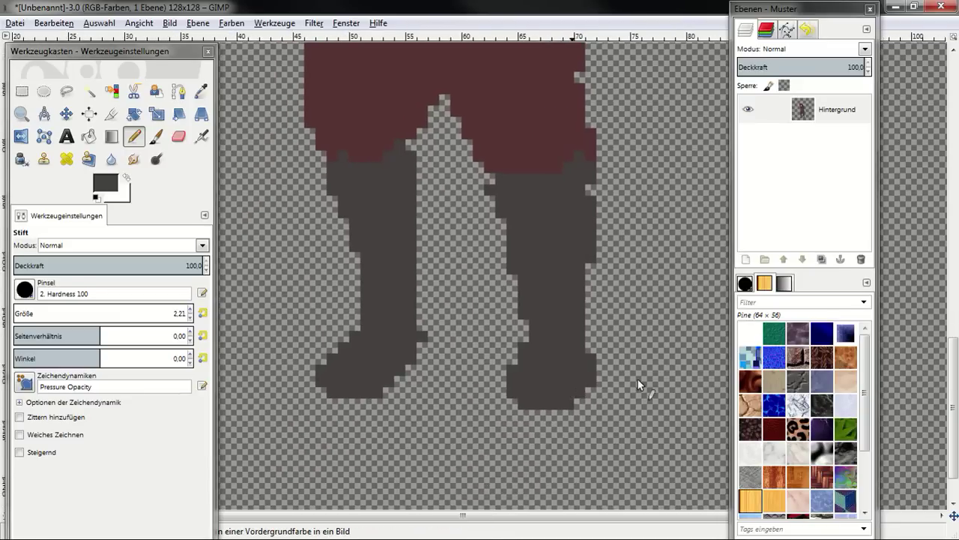
scroll(588, 380, "down", 2)
scroll(557, 380, "down", 2)
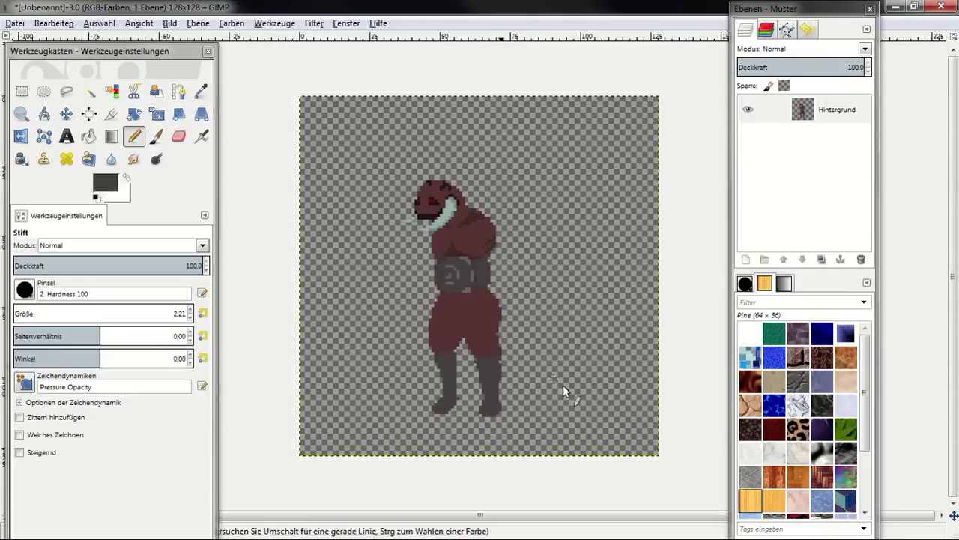
Set the Pencil to a 1-pixel size for hard-edged touch-ups.
scroll(563, 384, "up", 1)
scroll(553, 377, "up", 1)
scroll(550, 315, "up", 2)
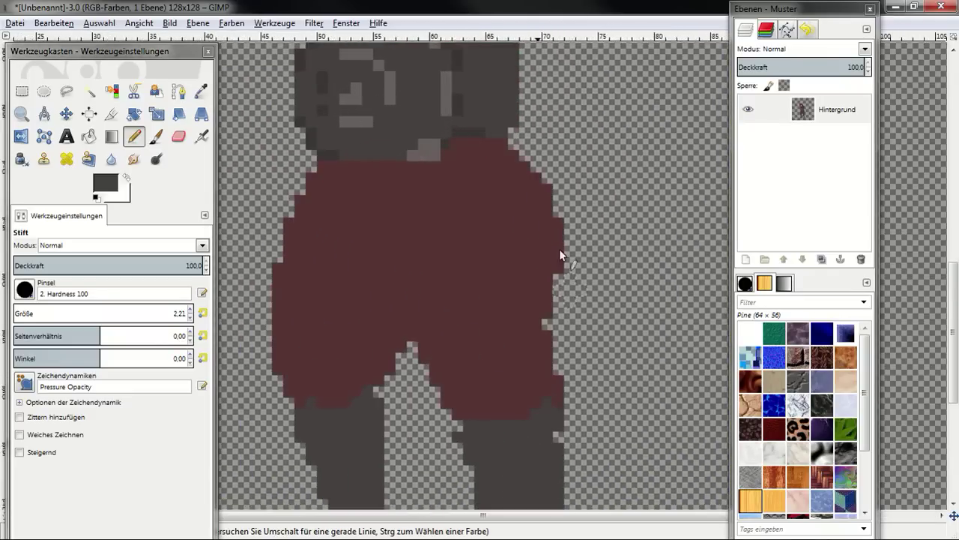
scroll(565, 300, "up", 1)
key("shift+e")
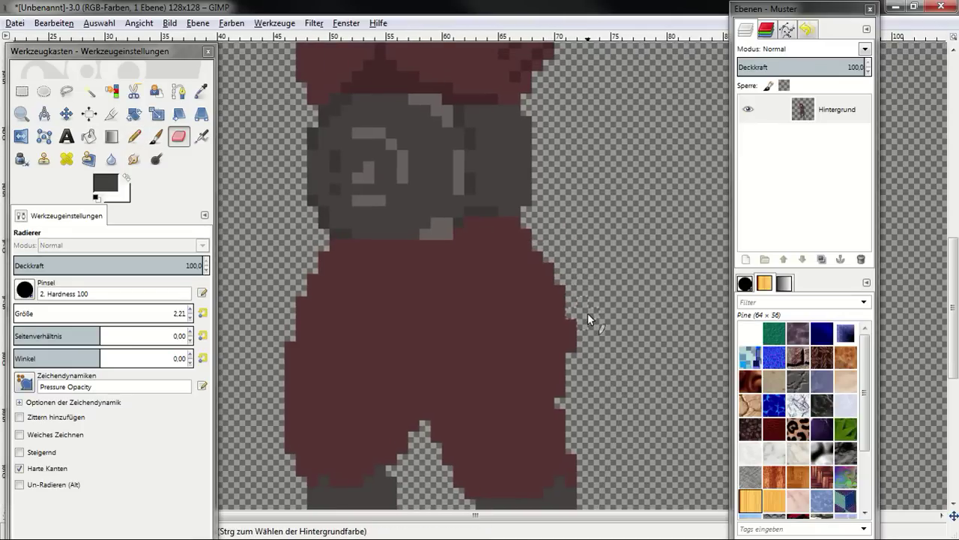
scroll(633, 325, "down", 1)
scroll(579, 329, "left", 1)
key("n")
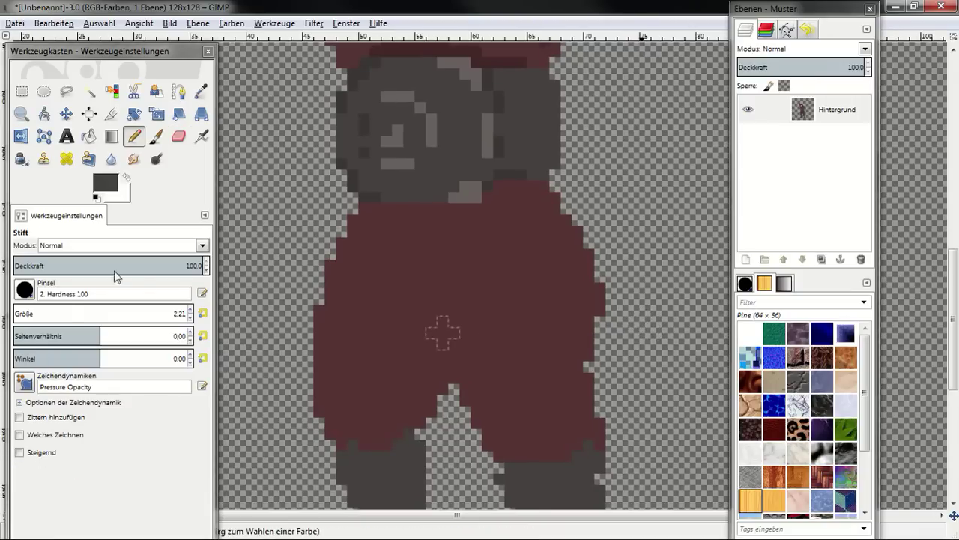
left_click_drag(71, 314, 15, 314)
Paint the trousers' dark red over the boot tops and erase stray red pixels on the right edge.
left_click(381, 439, "ctrl")
scroll(450, 315, "down", 4)
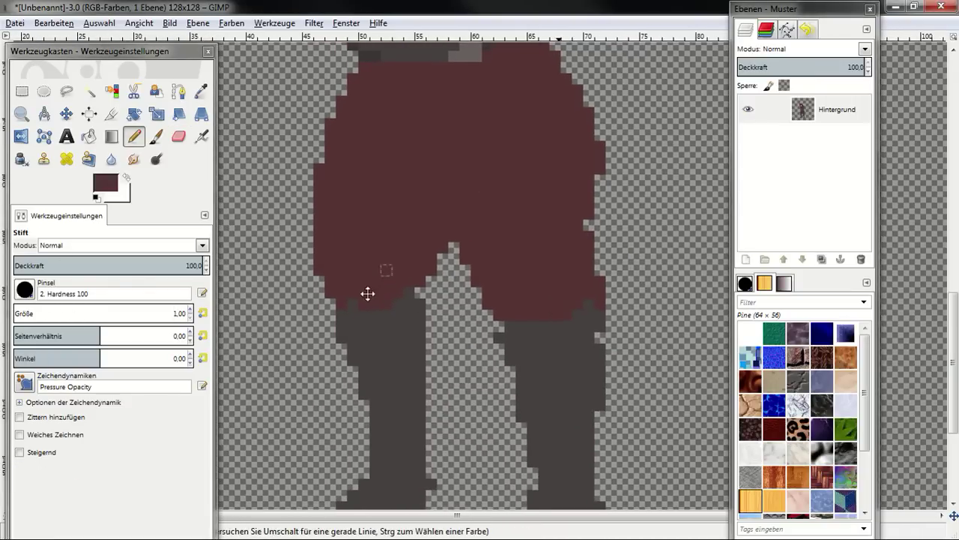
left_click_drag(361, 302, 411, 304)
scroll(554, 307, "right", 2)
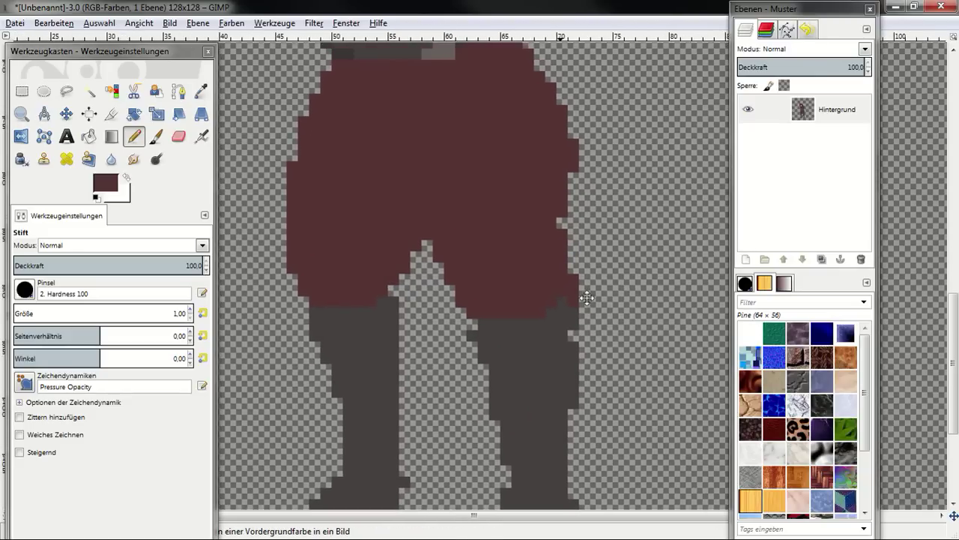
key("shift+e")
left_click_drag(578, 305, 570, 270)
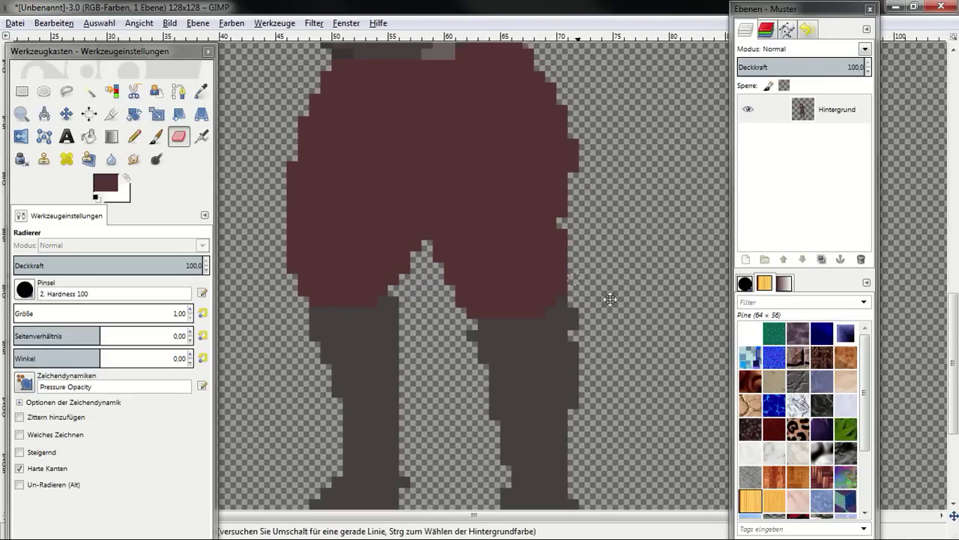
key("n")
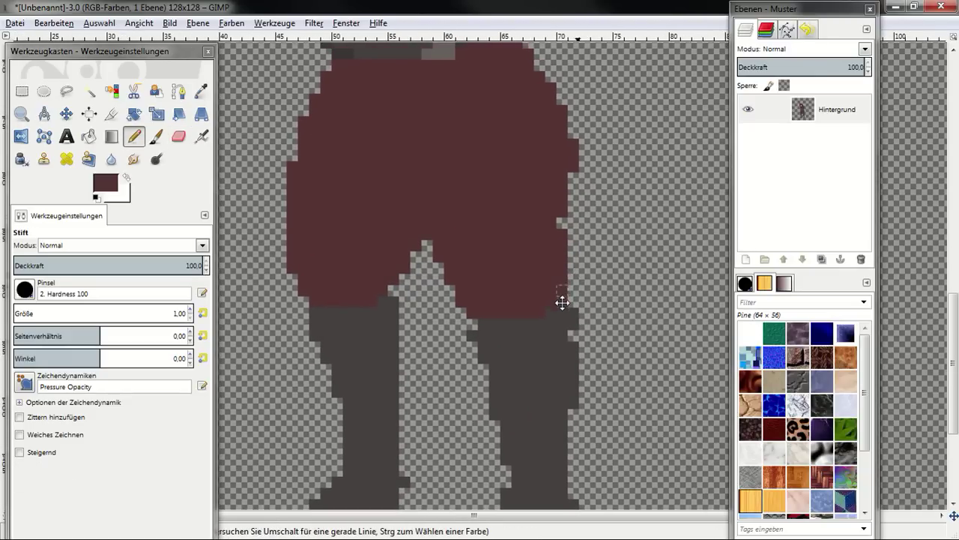
Sample the boot grey and reshape the boot outlines, extending the left foot further left.
left_click(567, 320, "ctrl")
key("shift+e")
scroll(514, 293, "down", 1)
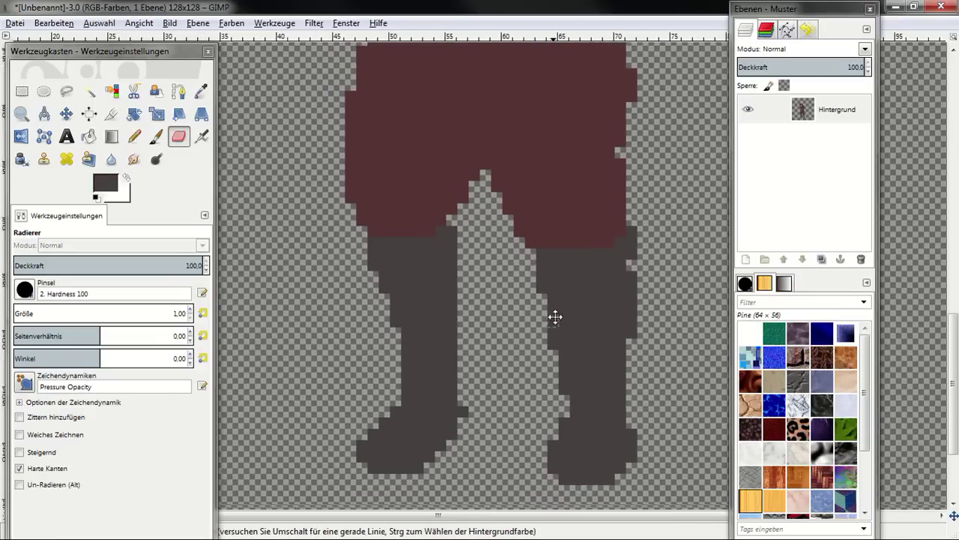
scroll(553, 317, "down", 1)
key("n")
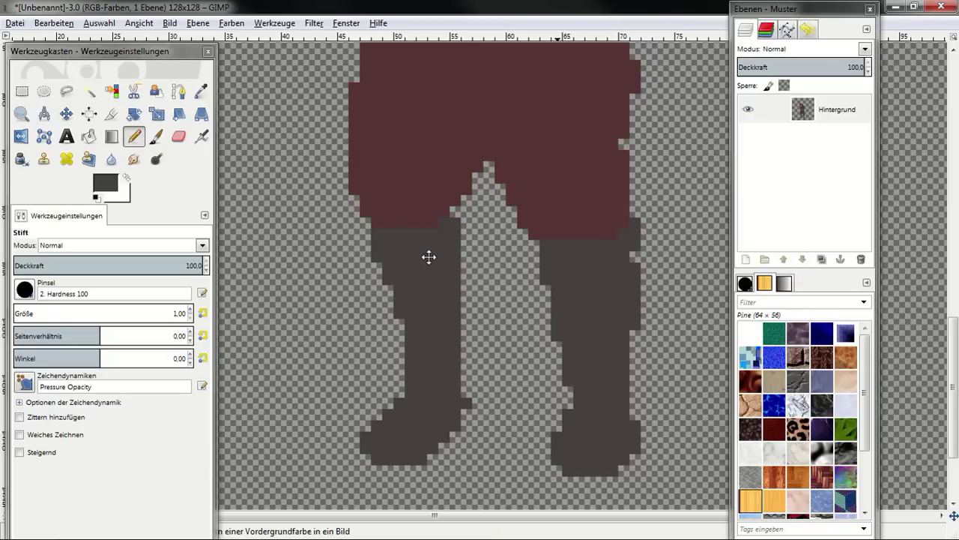
scroll(480, 288, "down", 1)
scroll(485, 254, "left", 1)
scroll(487, 225, "down", 1)
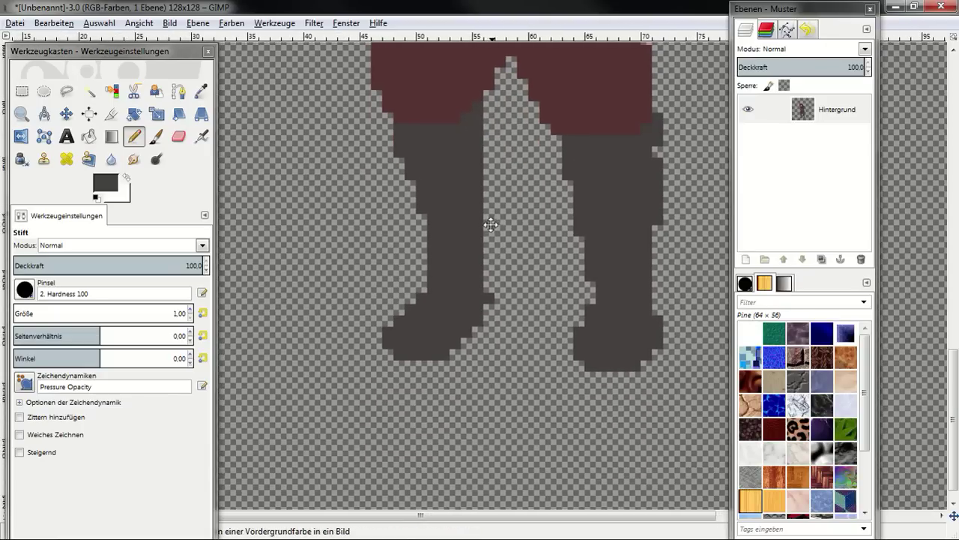
left_click(491, 293)
left_click(585, 364)
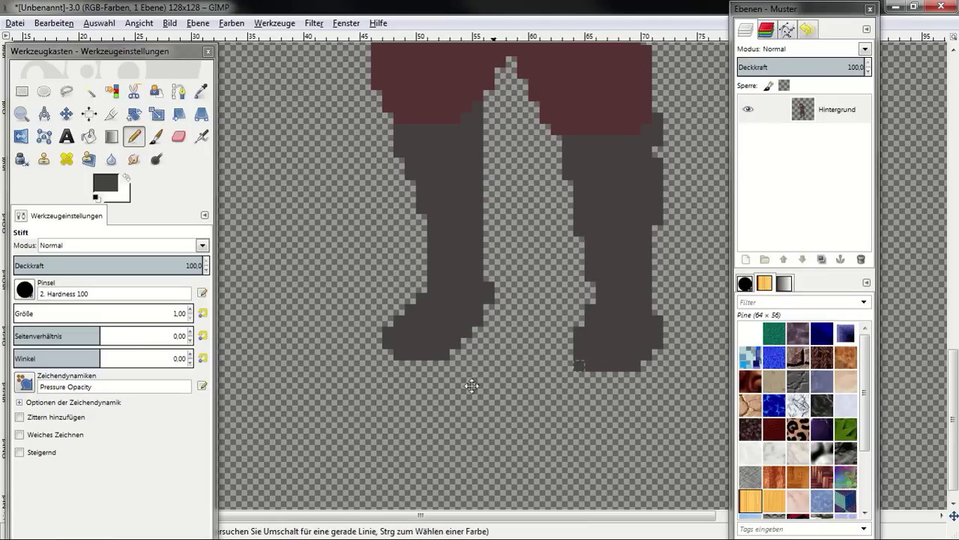
left_click(428, 365)
mouse_move(418, 366)
left_mouse_down()
mouse_move(398, 364)
mouse_move(388, 349)
mouse_move(375, 362)
left_mouse_up()
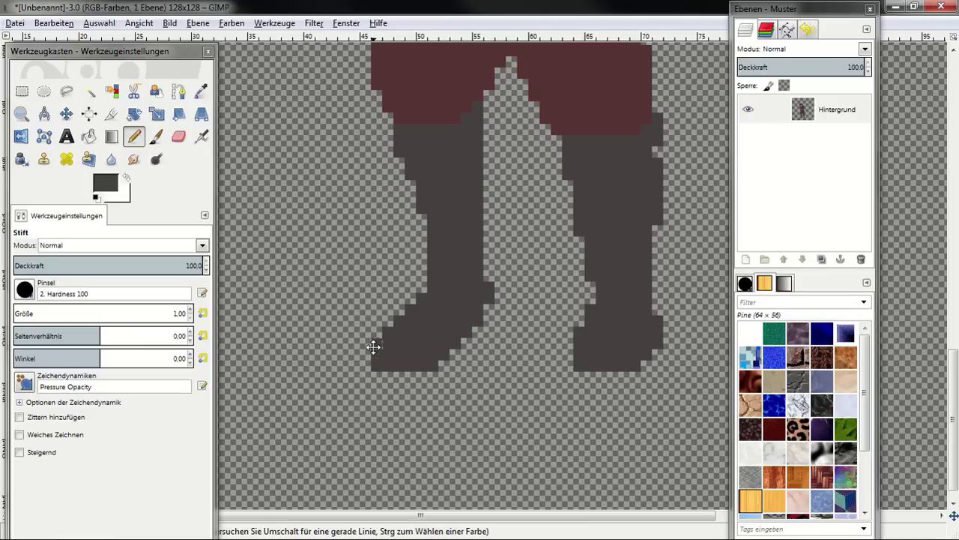
scroll(467, 375, "up", 1)
Draw darker shading lines across the left and right legs.
scroll(499, 306, "up", 2)
scroll(494, 281, "up", 2)
left_click_drag(494, 281, 539, 400)
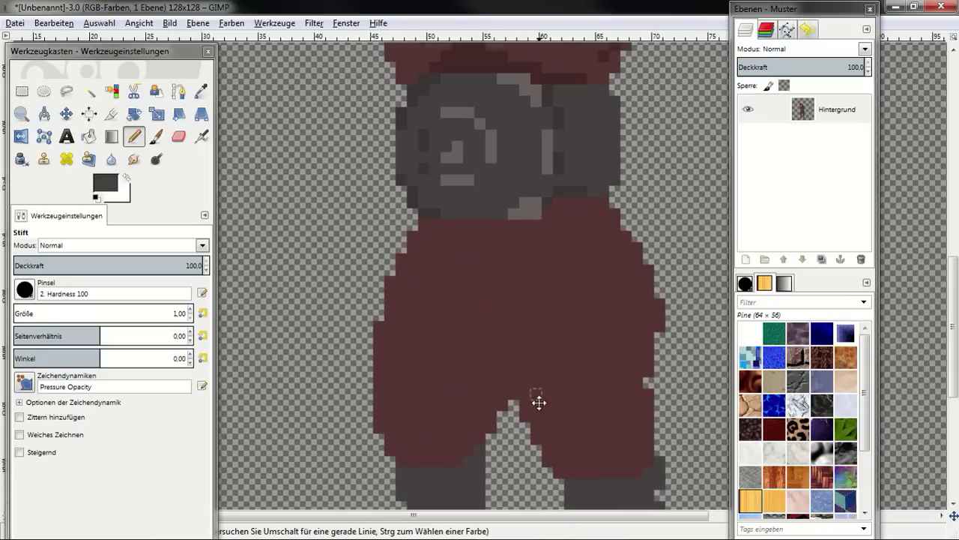
scroll(427, 155, "down", 3)
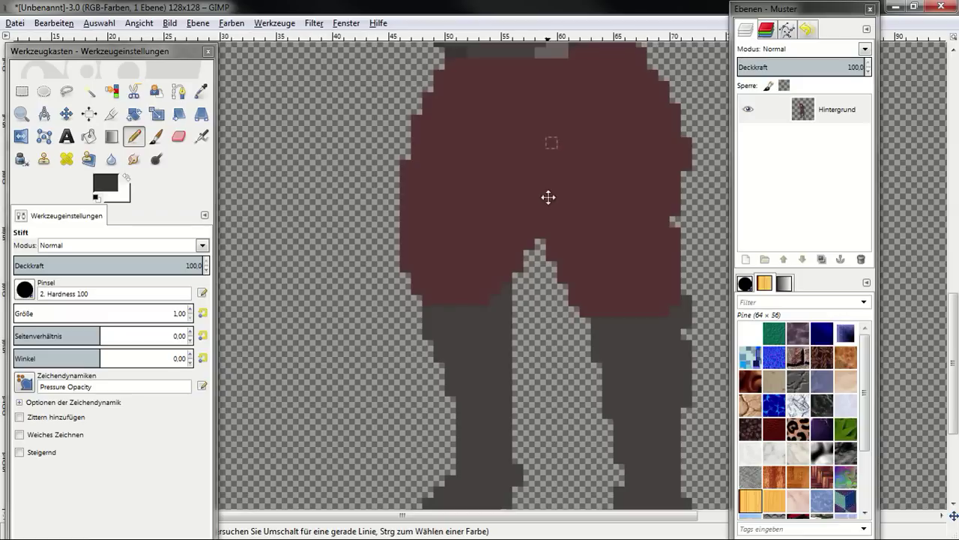
left_click_drag(438, 341, 462, 341)
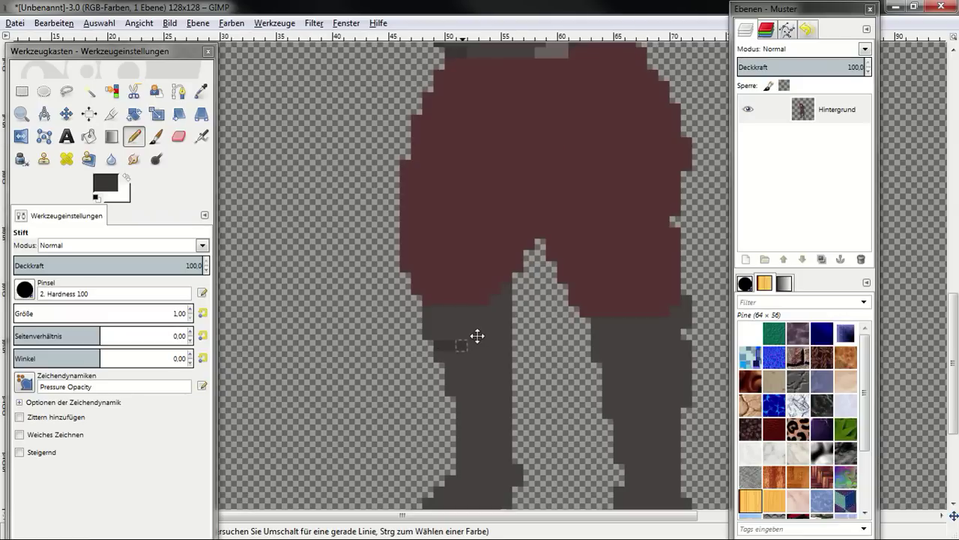
scroll(544, 368, "right", 3)
left_click_drag(607, 369, 626, 369)
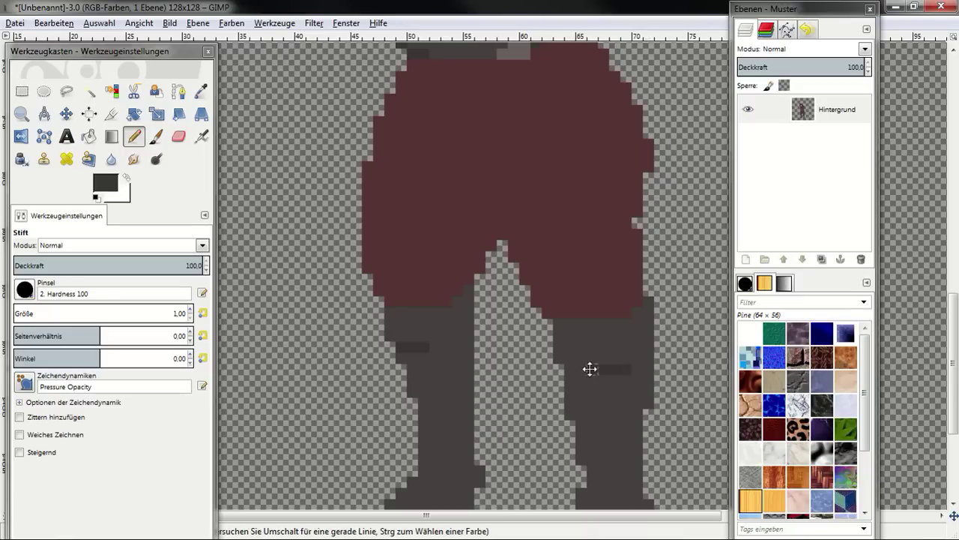
Add light-grey highlights along the tops of both boots.
scroll(619, 240, "down", 5)
scroll(612, 317, "up", 1)
scroll(589, 305, "up", 1)
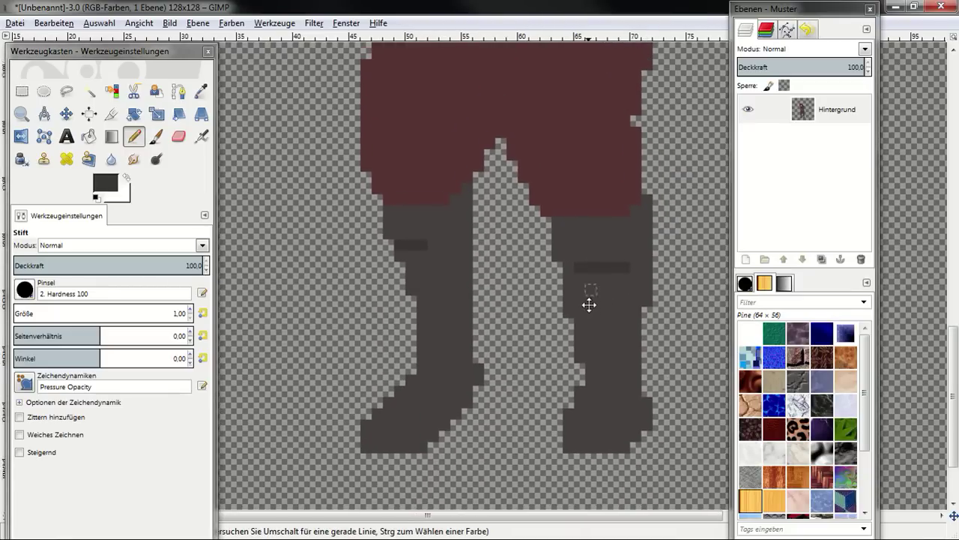
scroll(589, 304, "up", 1)
scroll(591, 281, "up", 6)
scroll(592, 277, "left", 1)
scroll(592, 272, "up", 2)
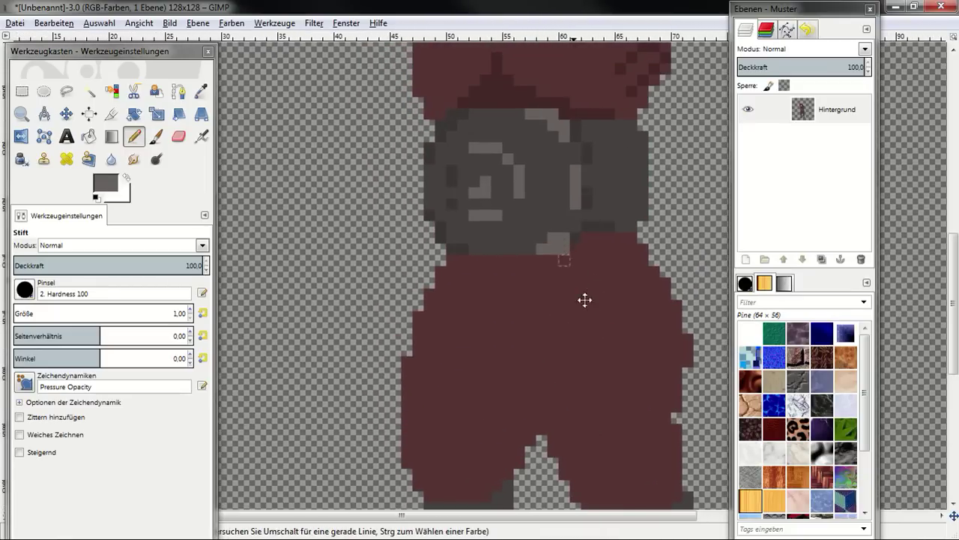
scroll(584, 299, "down", 6)
left_click_drag(474, 320, 454, 318)
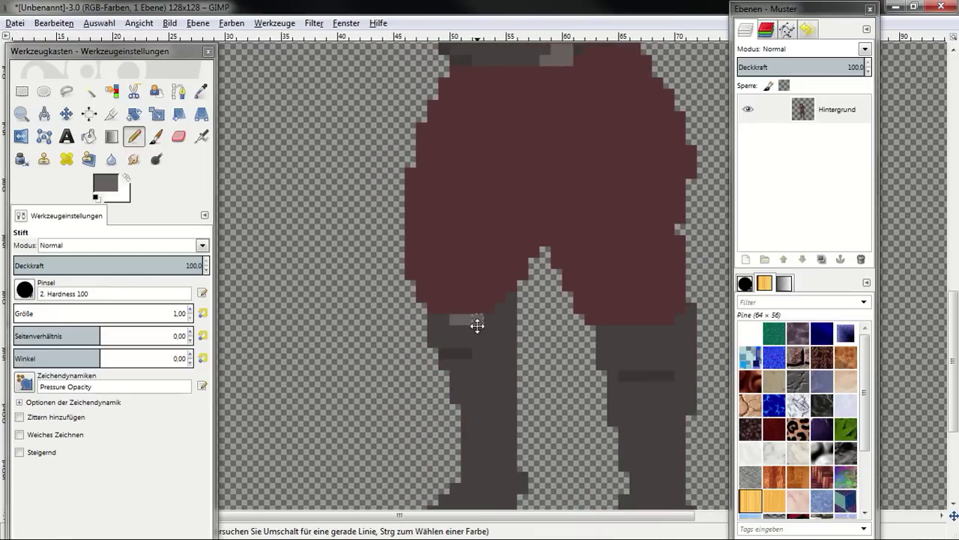
scroll(513, 349, "down", 3)
scroll(608, 270, "right", 1)
mouse_move(604, 232)
left_mouse_down()
mouse_move(627, 240)
mouse_move(630, 255)
left_mouse_up()
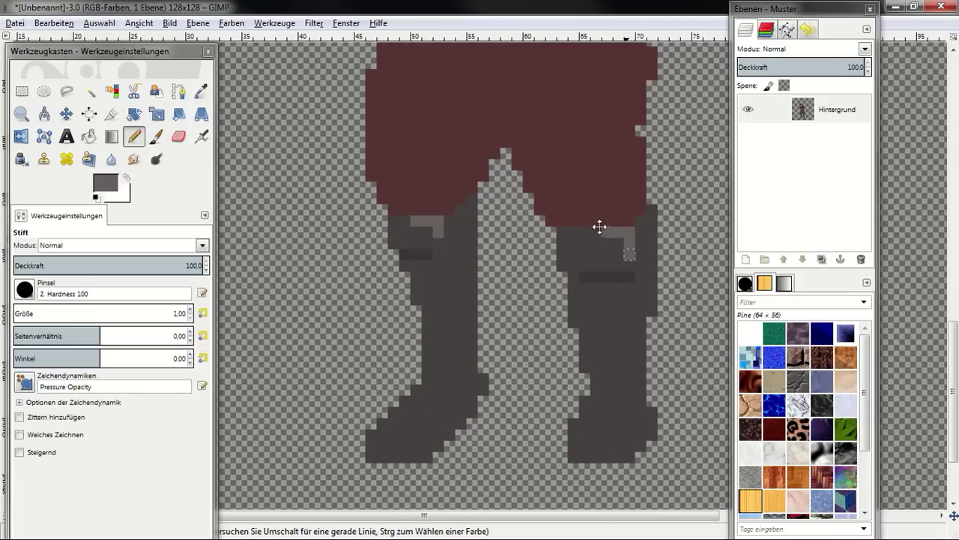
Darken the bottom edges of both boots and the boot's step edge.
scroll(604, 321, "up", 1)
scroll(604, 320, "right", 1)
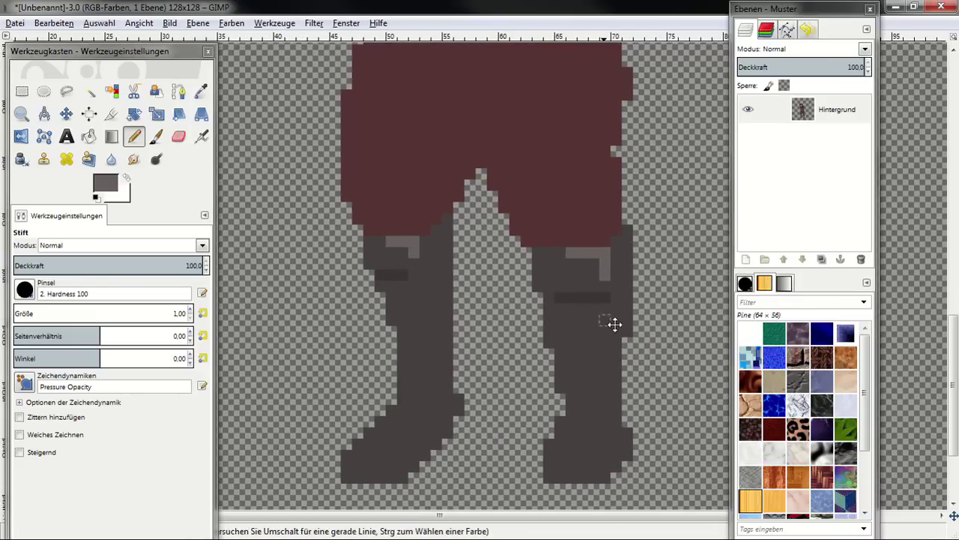
scroll(615, 324, "down", 2)
scroll(490, 336, "down", 2)
scroll(472, 352, "down", 1)
scroll(494, 357, "up", 2)
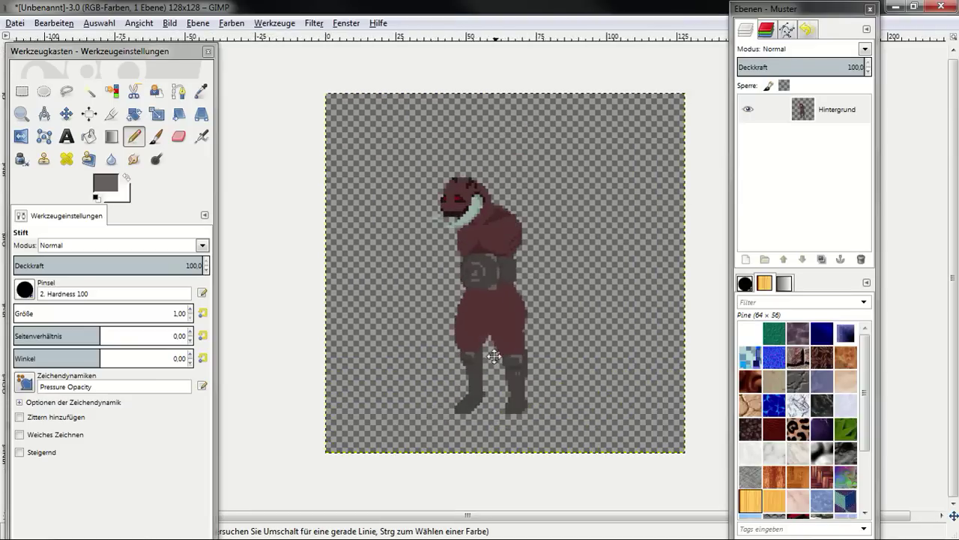
scroll(494, 356, "up", 3)
scroll(515, 317, "left", 1)
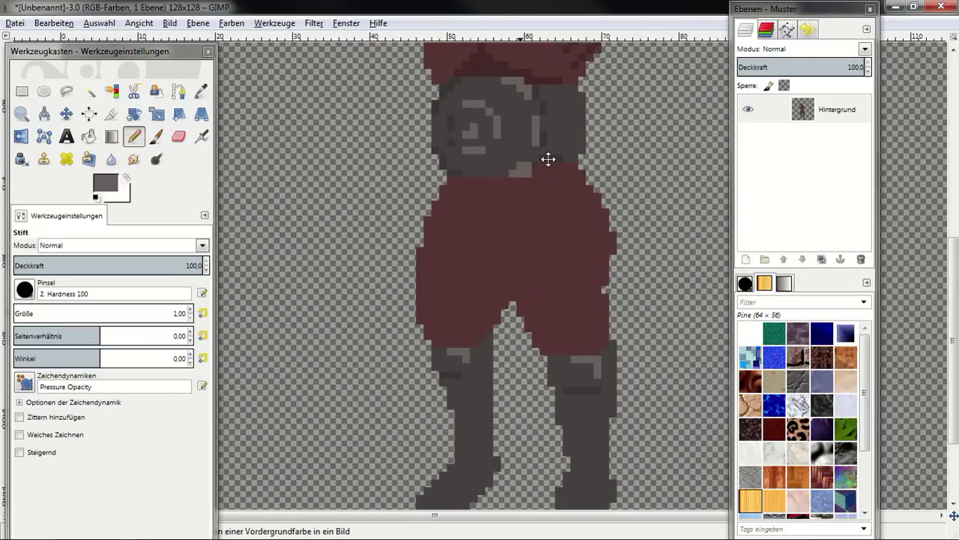
scroll(535, 263, "down", 6)
scroll(535, 263, "left", 2)
left_click_drag(478, 376, 506, 378)
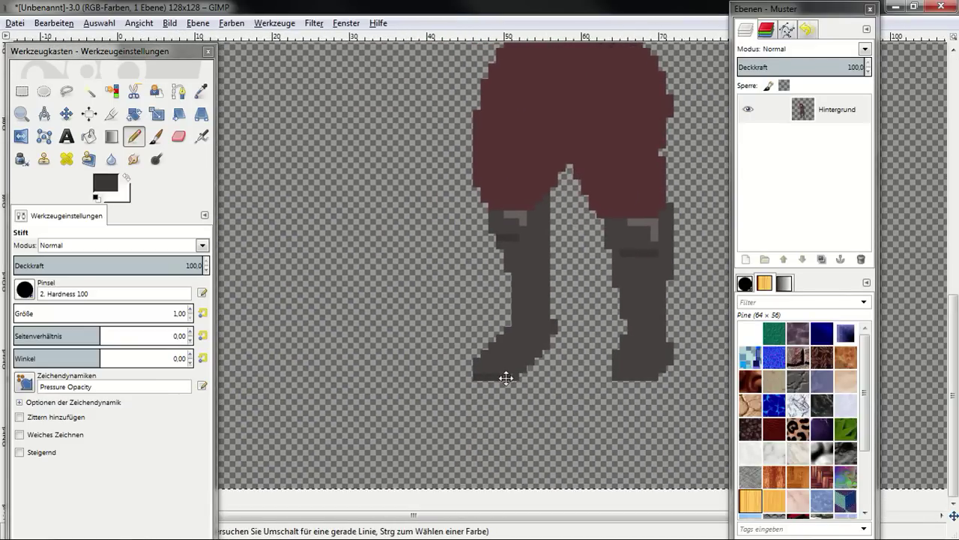
scroll(557, 381, "up", 2)
left_click_drag(462, 341, 545, 256)
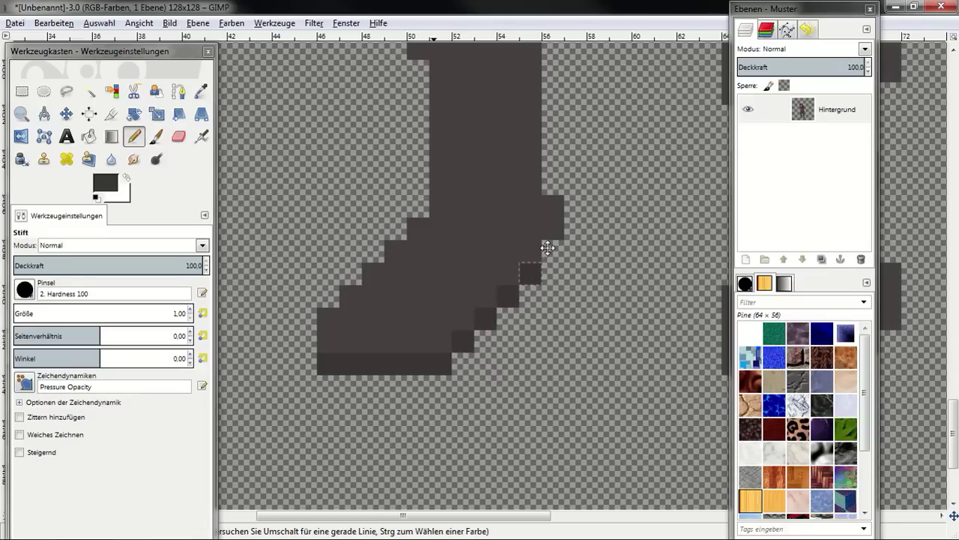
scroll(471, 349, "down", 2)
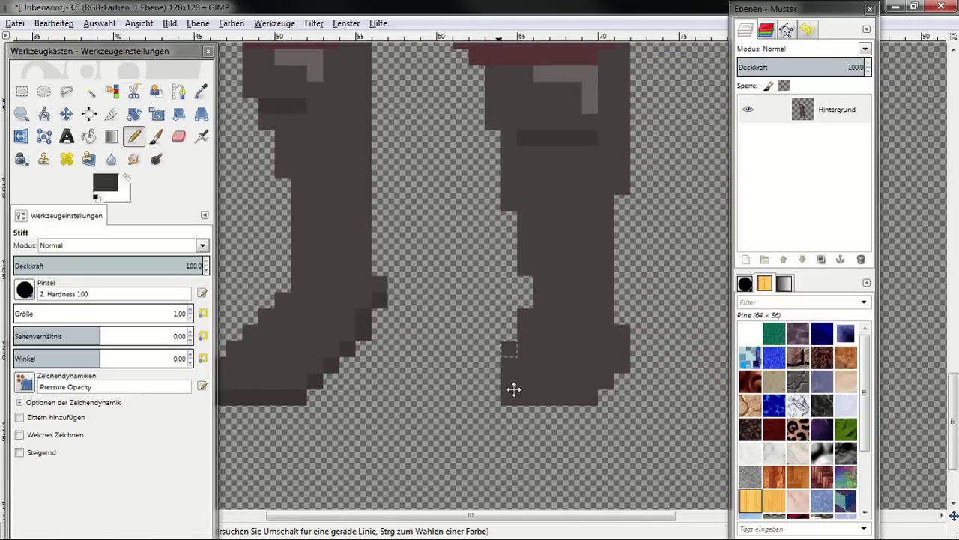
mouse_move(508, 388)
left_mouse_down()
mouse_move(589, 397)
mouse_move(642, 370)
left_mouse_up()
Pick the boot grey and add light highlights across both boot toes.
scroll(642, 370, "down", 2)
scroll(643, 370, "down", 1)
scroll(517, 397, "up", 2)
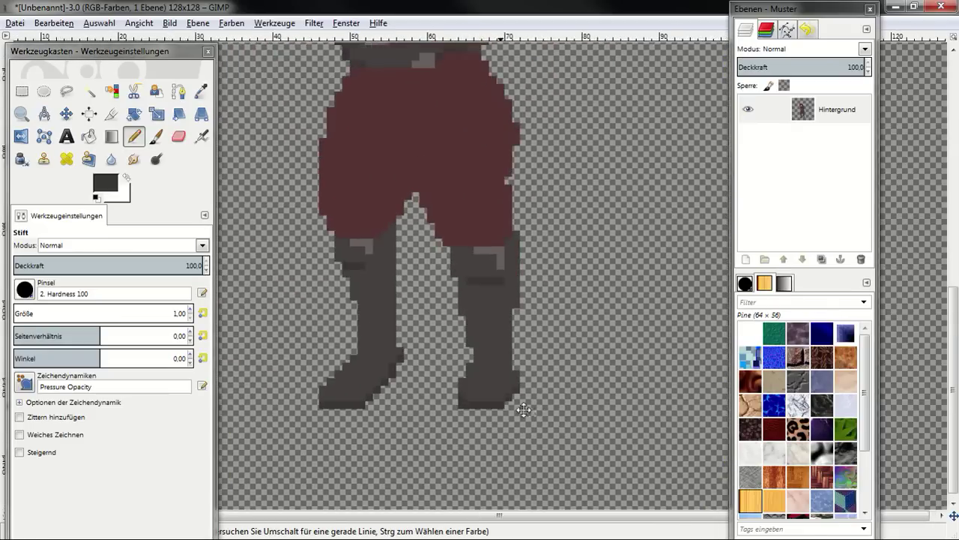
scroll(515, 375, "up", 1)
scroll(561, 455, "down", 2)
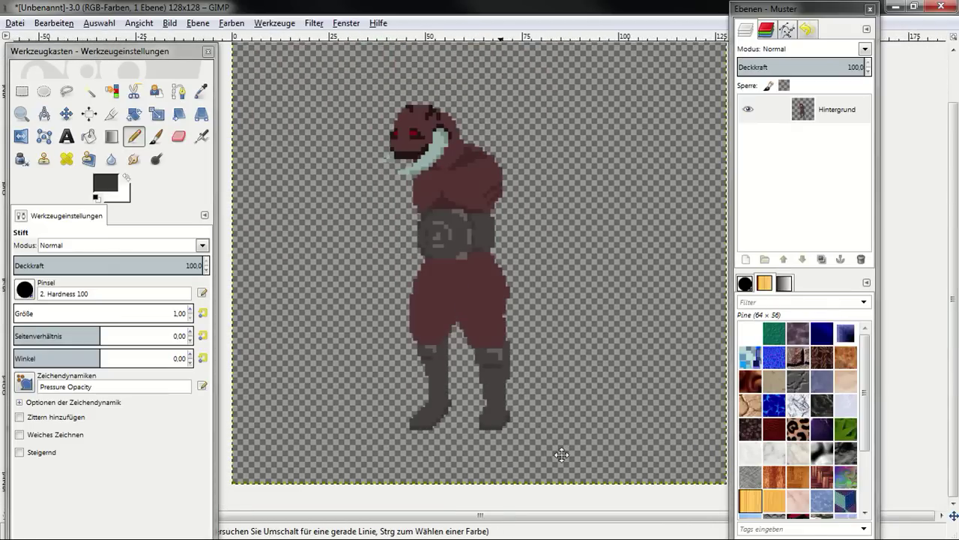
scroll(519, 421, "up", 2)
scroll(466, 412, "left", 2)
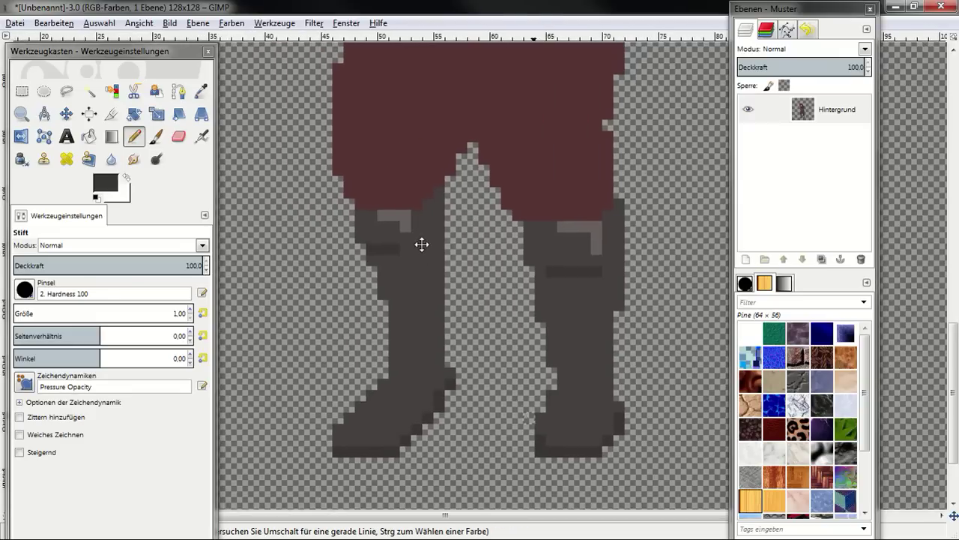
left_click(404, 382, "ctrl")
left_click_drag(353, 421, 371, 422)
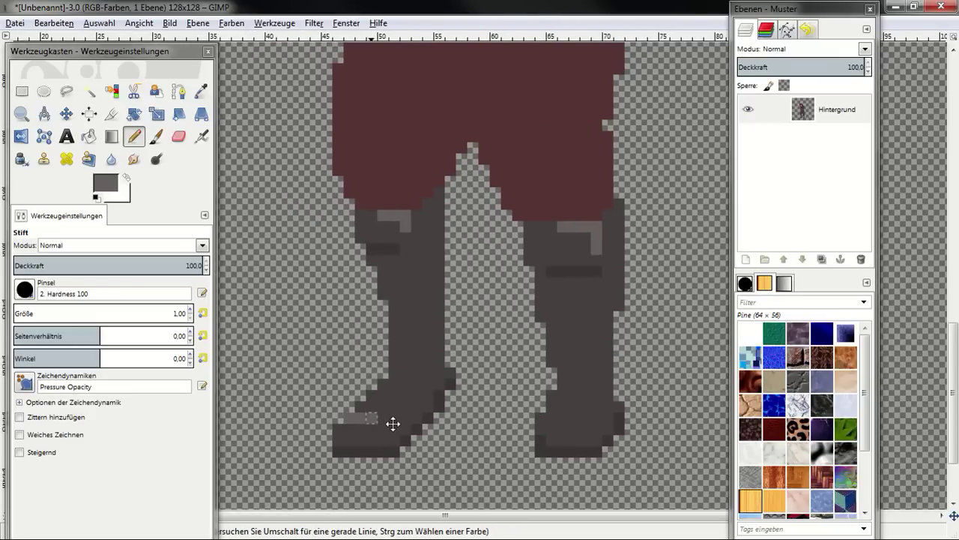
left_click_drag(554, 416, 586, 417)
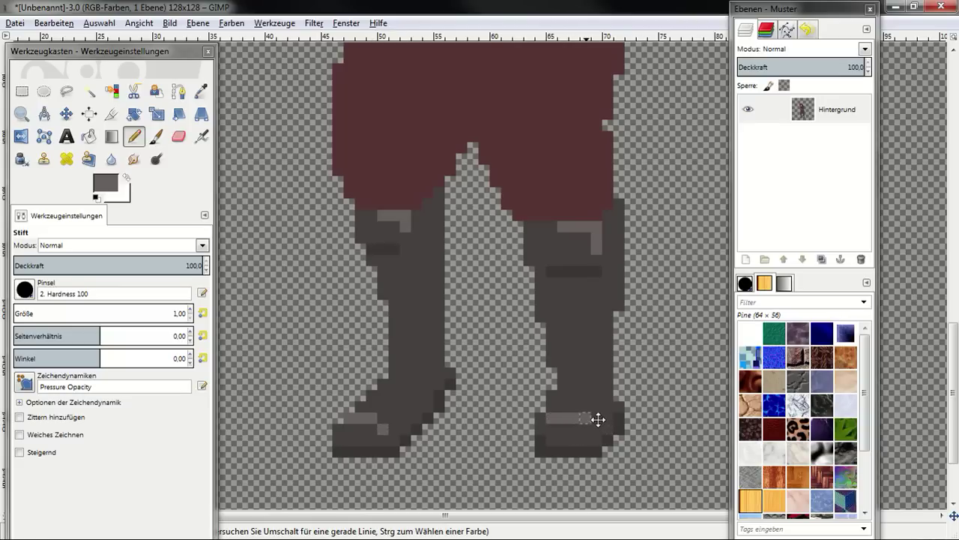
scroll(598, 419, "down", 1)
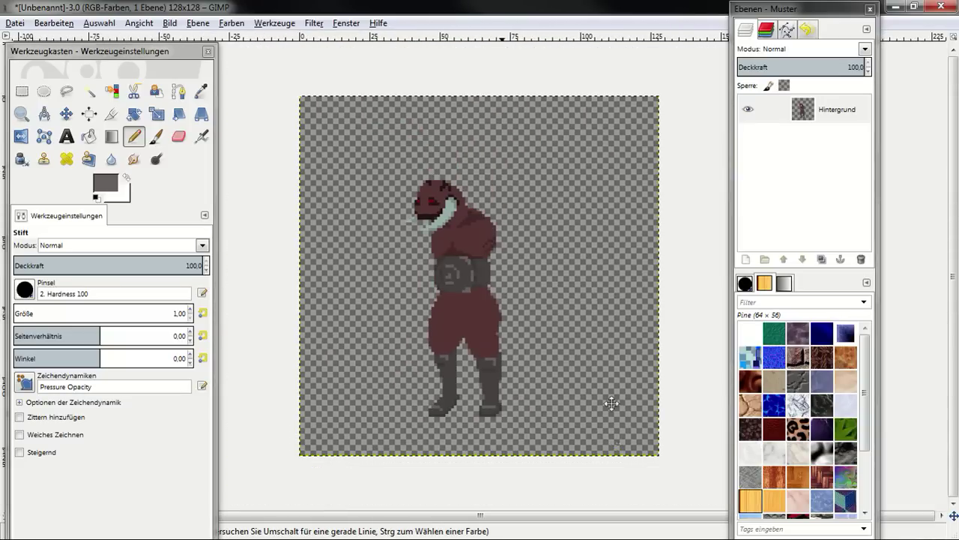
scroll(570, 378, "up", 1)
scroll(520, 370, "up", 1)
scroll(497, 315, "up", 1)
scroll(525, 292, "up", 1)
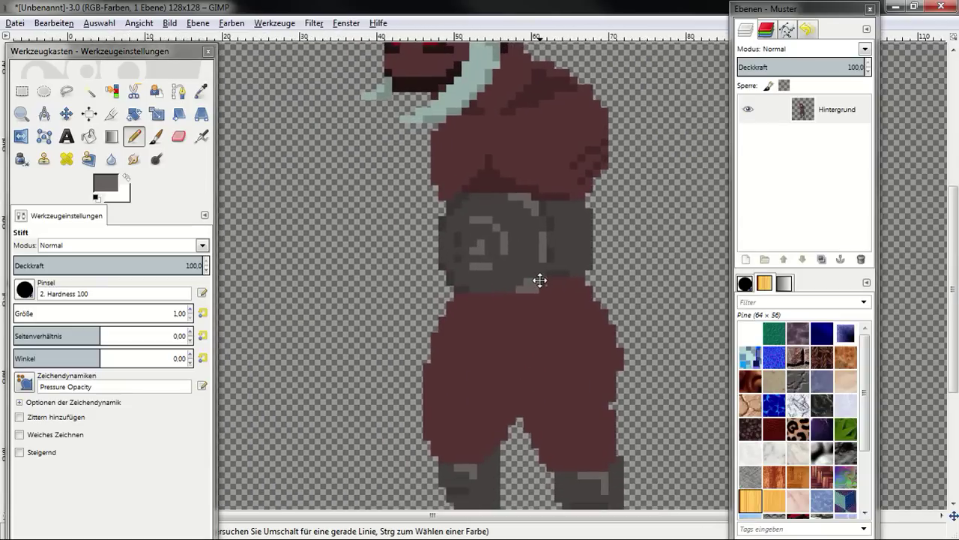
Pick the dark maroon and shade a line just below the belt.
left_click(488, 182, "ctrl")
left_click_drag(550, 280, 566, 281)
scroll(601, 341, "up", 2)
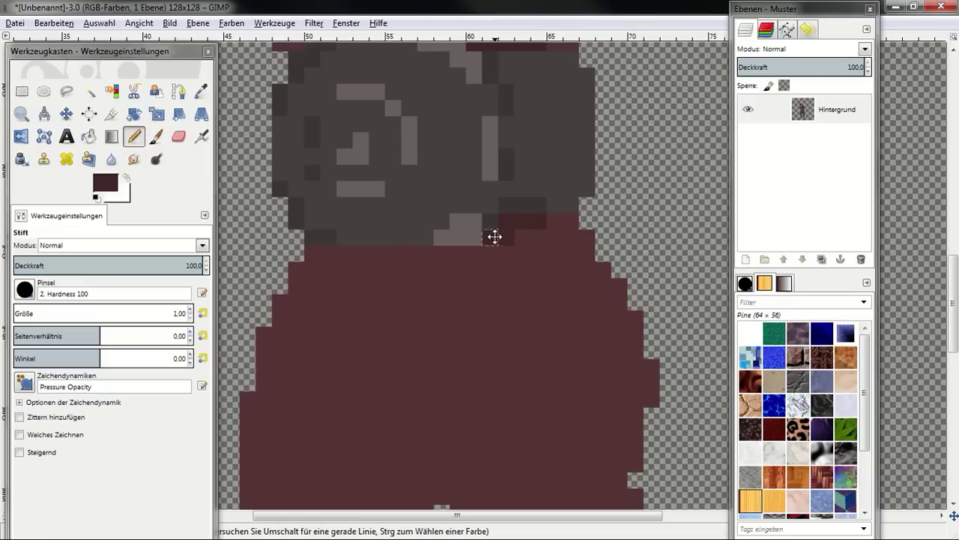
left_click_drag(475, 257, 311, 255)
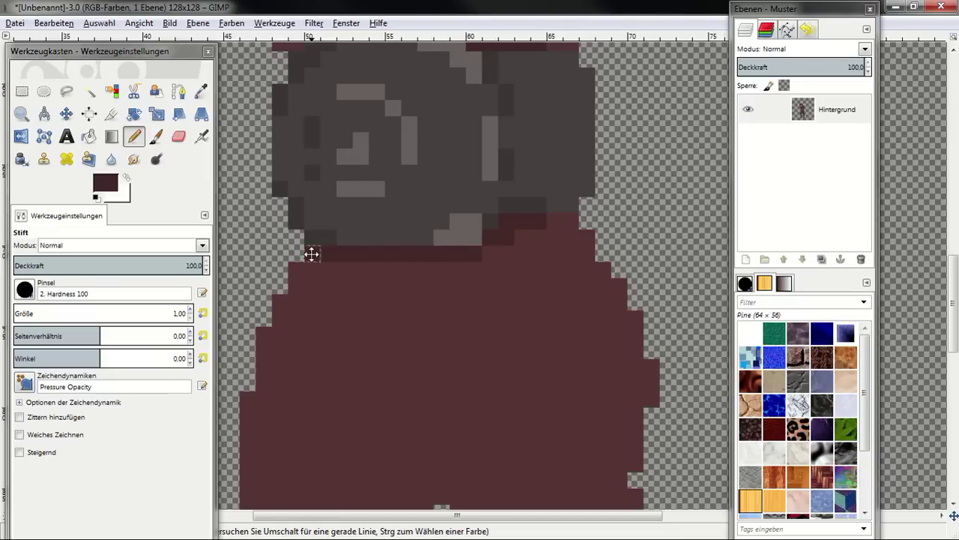
Shade a stepped dark maroon edge along the crotch notch.
scroll(454, 230, "down", 2)
scroll(480, 285, "down", 2)
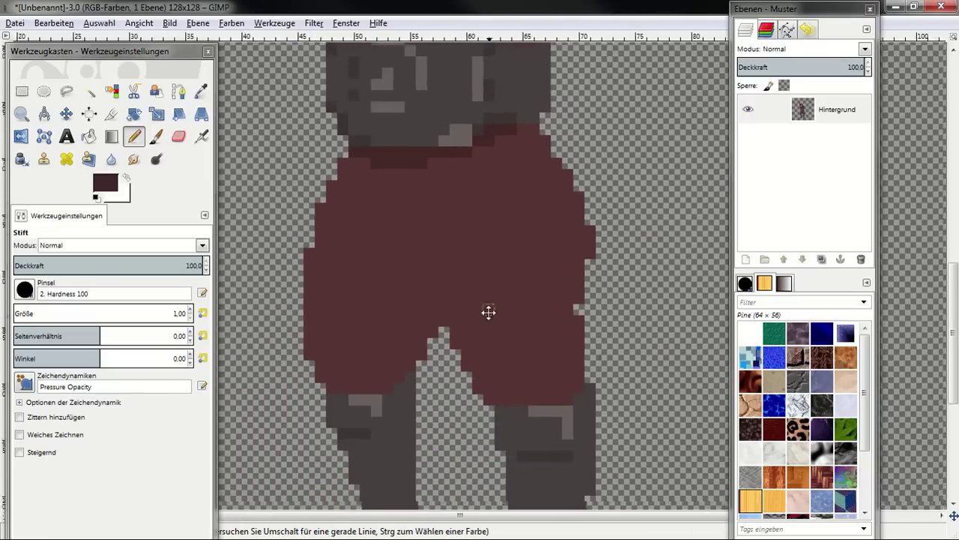
scroll(464, 345, "up", 2)
left_click(443, 341)
left_click(442, 361)
left_click(483, 384)
key("ctrl+z")
left_click_drag(463, 386, 574, 439)
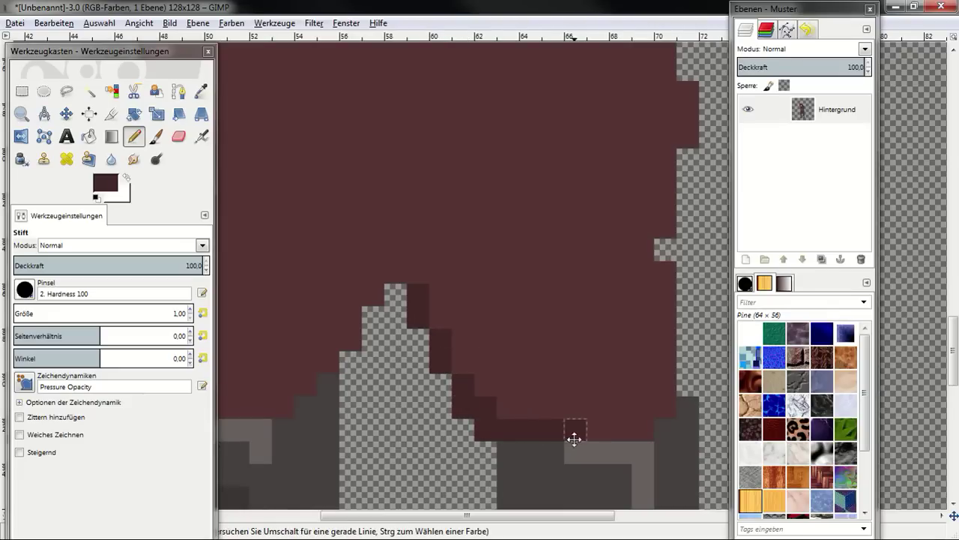
Darken where the legs meet the boots, the leg's outer corner and the inner leg.
scroll(598, 435, "left", 3)
scroll(598, 435, "down", 1)
mouse_move(431, 329)
left_mouse_down()
mouse_move(367, 328)
mouse_move(320, 142)
left_mouse_up()
scroll(357, 295, "up", 3)
scroll(357, 296, "left", 1)
left_click(346, 188)
scroll(435, 242, "right", 2)
scroll(514, 370, "up", 1)
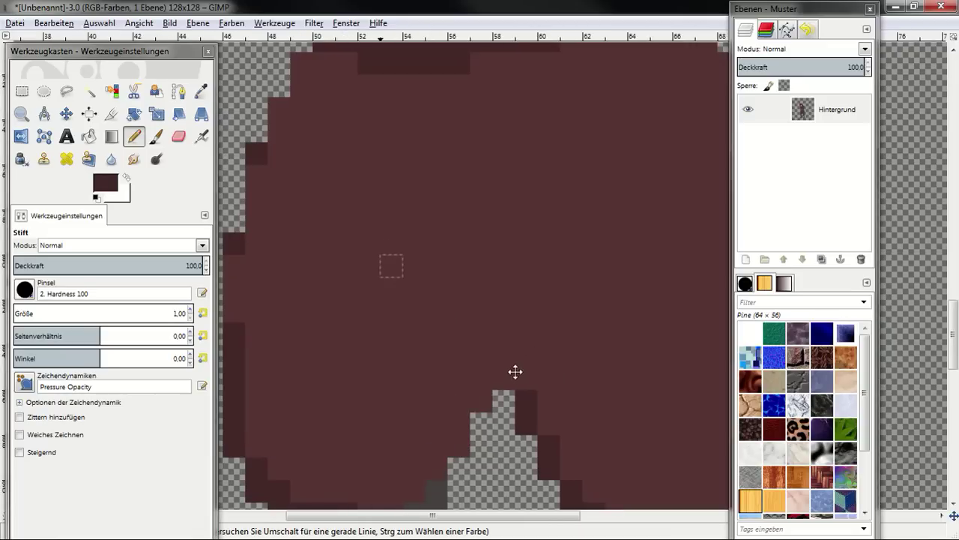
left_click_drag(504, 381, 502, 346)
left_click(489, 308)
scroll(552, 325, "down", 1, "ctrl")
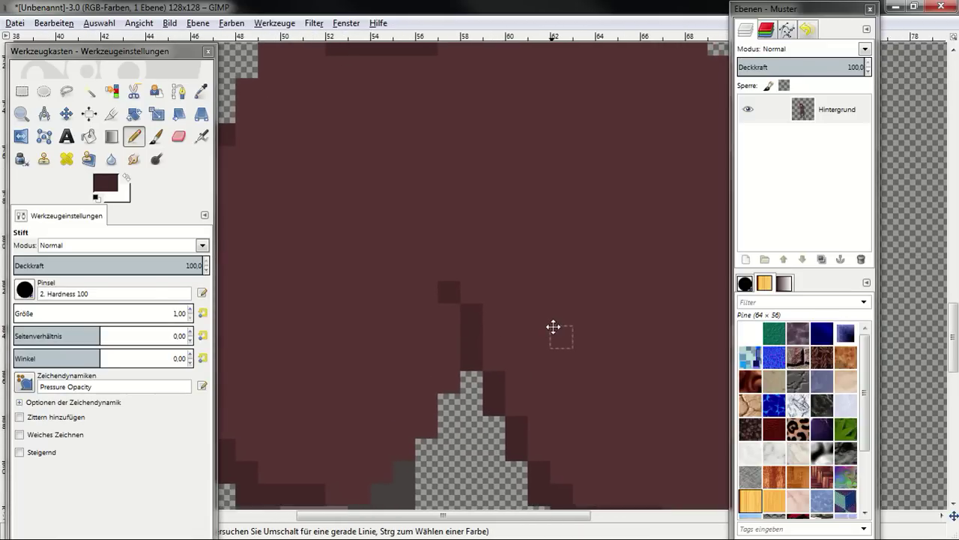
scroll(592, 390, "down", 2, "ctrl")
scroll(595, 405, "down", 2, "ctrl")
scroll(570, 397, "down", 1, "ctrl")
scroll(544, 392, "down", 1, "ctrl")
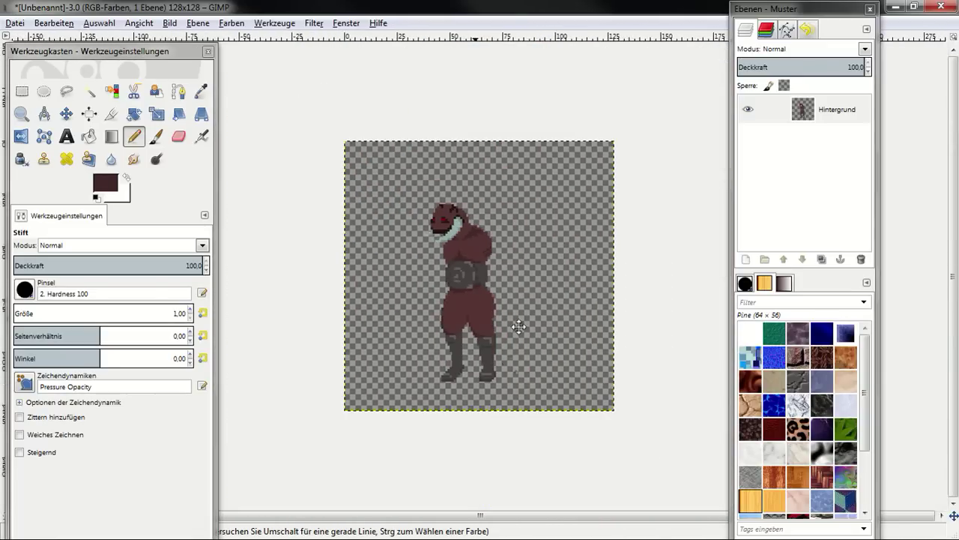
scroll(525, 330, "up", 2, "ctrl")
scroll(546, 342, "up", 2, "ctrl")
scroll(533, 343, "up", 2)
scroll(573, 354, "left", 1)
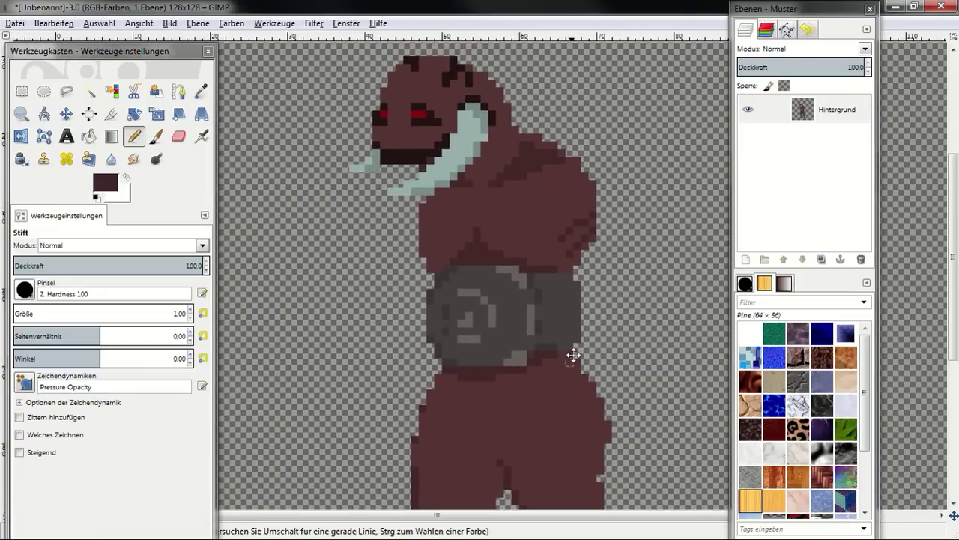
scroll(595, 263, "down", 3)
scroll(600, 195, "down", 1, "ctrl")
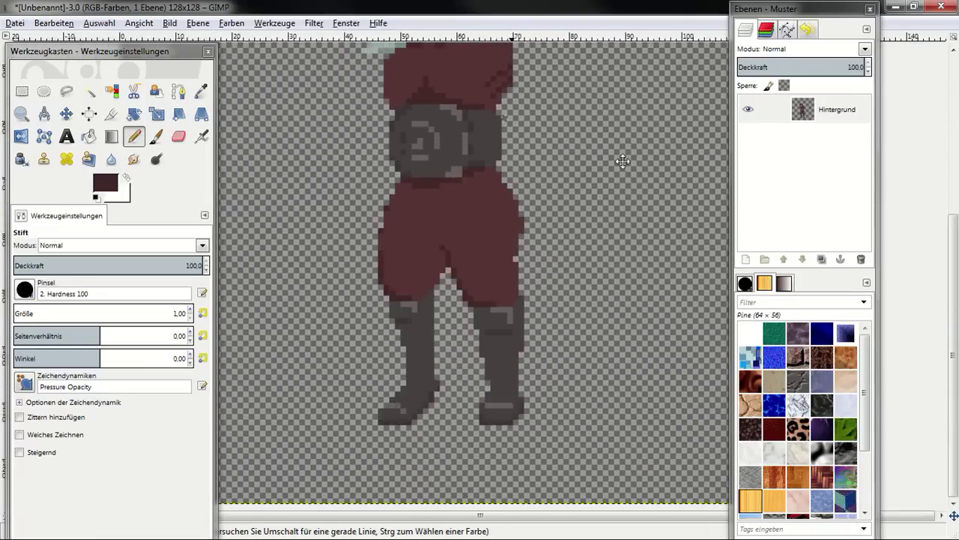
scroll(596, 218, "down", 2, "ctrl")
scroll(596, 218, "up", 1)
scroll(560, 173, "up", 2)
scroll(555, 180, "up", 2, "ctrl")
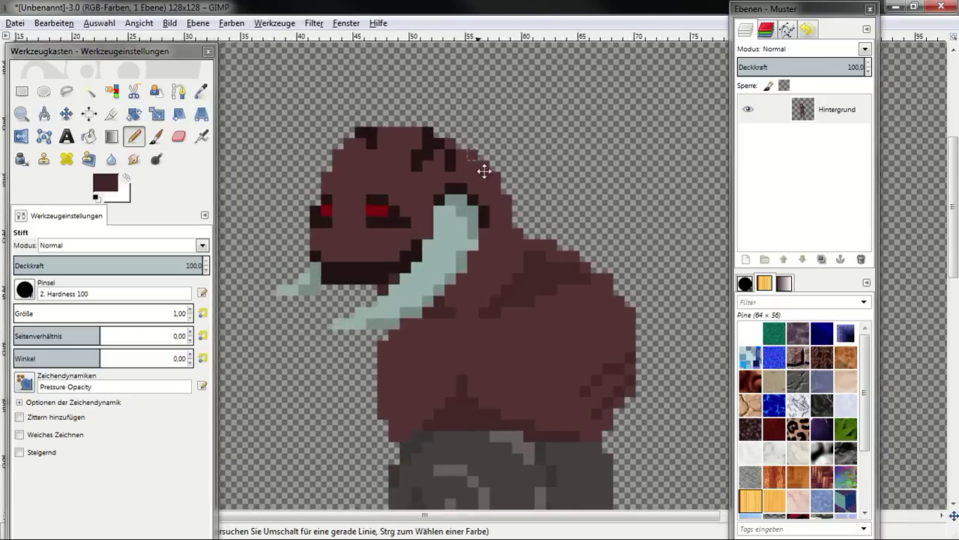
scroll(557, 187, "up", 1, "ctrl")
Draw a dark crack stroke along the shoulder edge with a few crack pixels beneath it.
scroll(574, 242, "down", 1)
scroll(574, 242, "right", 1)
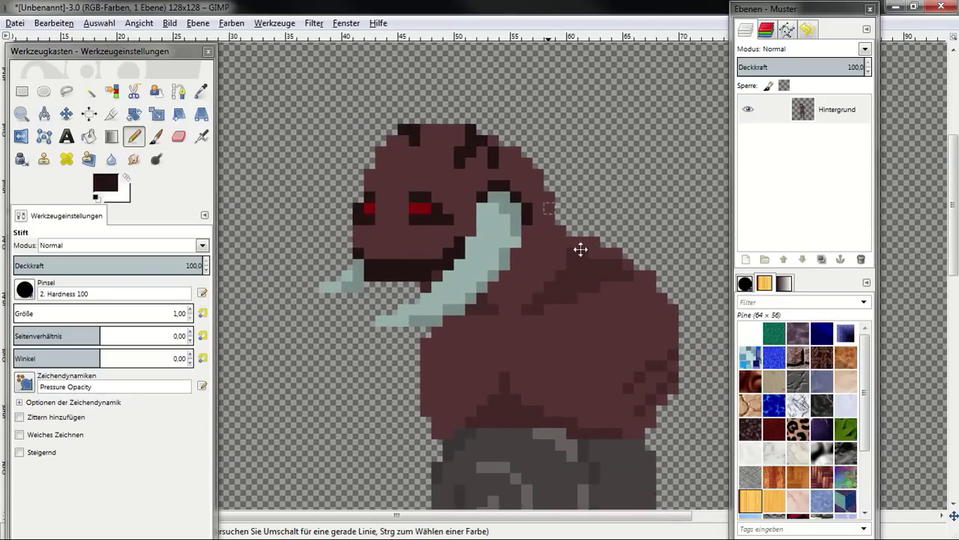
scroll(580, 248, "up", 1, "ctrl")
scroll(604, 281, "down", 1)
scroll(603, 282, "right", 1)
left_click_drag(633, 244, 585, 273)
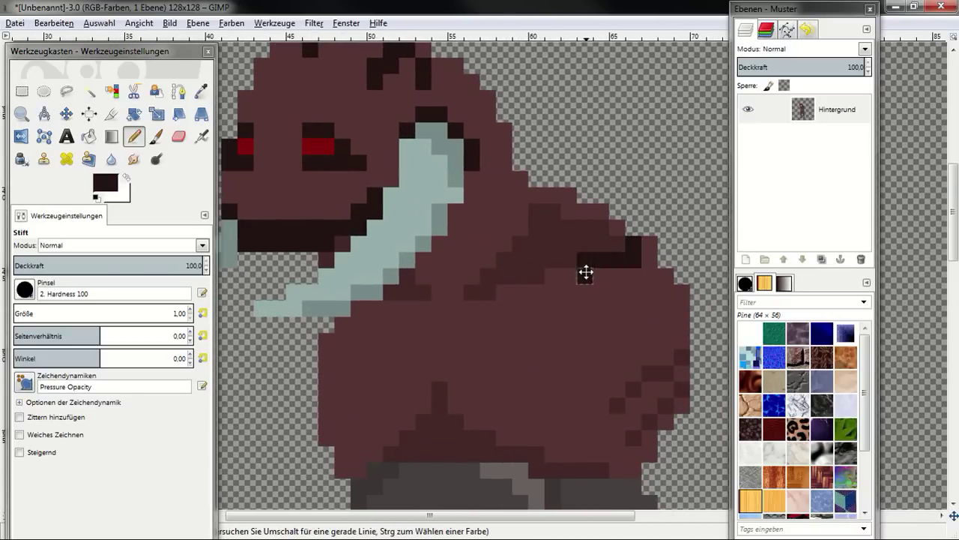
left_click(587, 307)
left_click(587, 322)
left_click(570, 292)
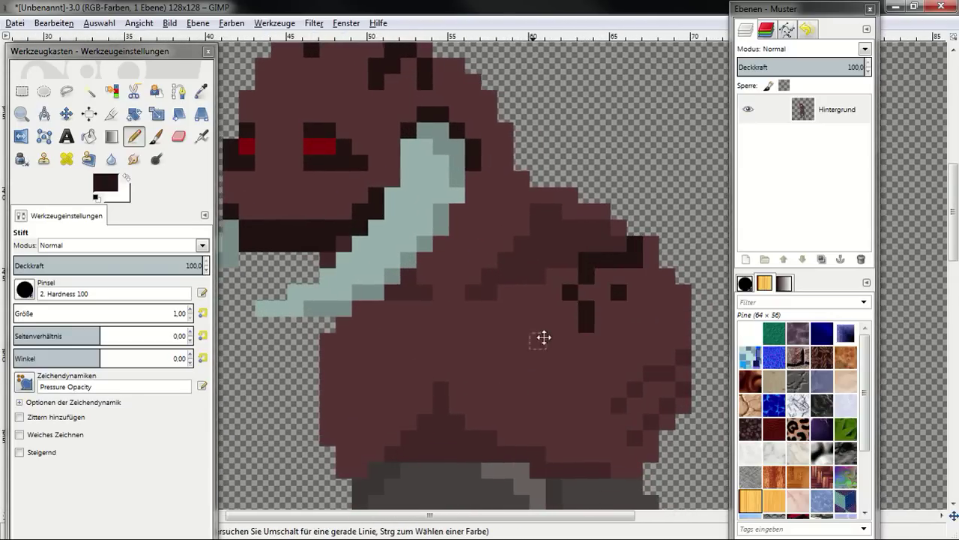
Add a short diagonal crack below the tusk and dark crack lines down and across the chest.
scroll(544, 337, "left", 4)
scroll(544, 337, "down", 2)
left_click_drag(466, 257, 499, 285)
left_click(465, 285)
left_click(465, 317)
left_click(434, 349)
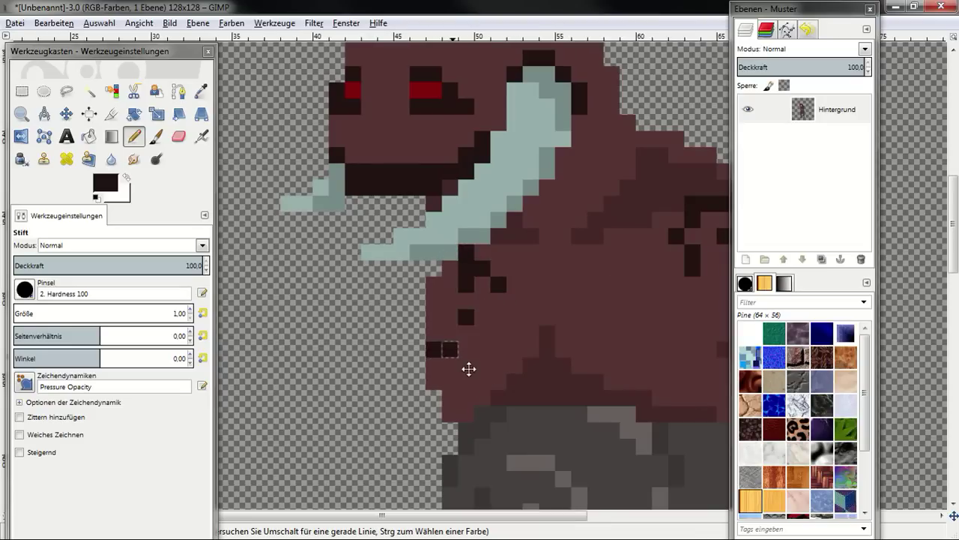
left_click(494, 350)
scroll(584, 327, "down", 3)
scroll(577, 300, "right", 5)
scroll(570, 274, "right", 2)
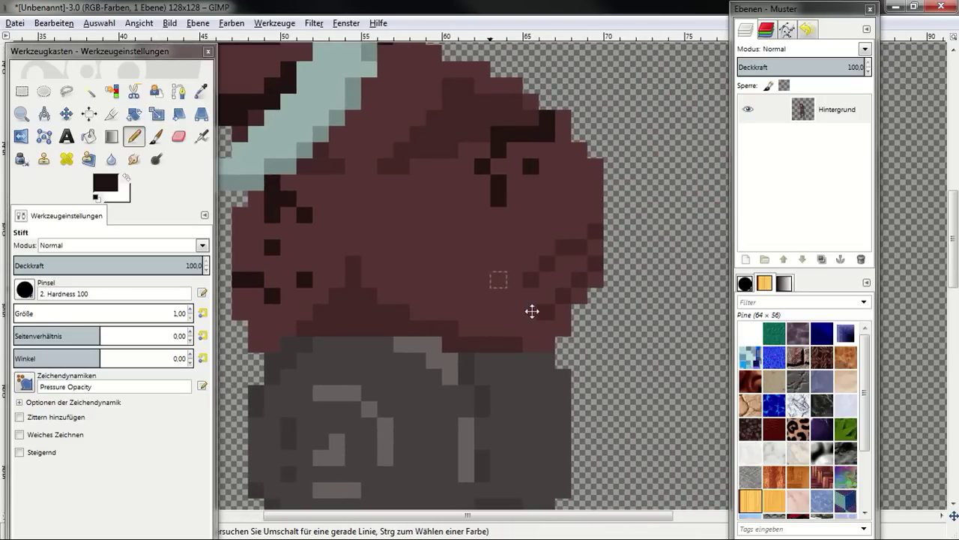
left_click_drag(564, 314, 479, 296)
left_click(497, 280)
left_click(496, 245)
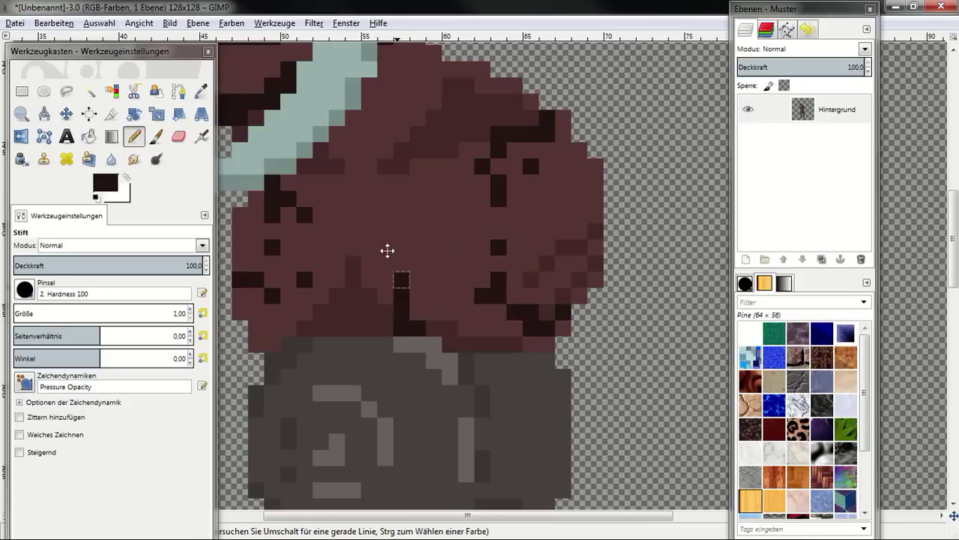
Draw a diagonal dark crack with extra crack pixels along the right thigh.
scroll(415, 306, "down", 5)
scroll(507, 141, "left", 2)
scroll(507, 141, "down", 3)
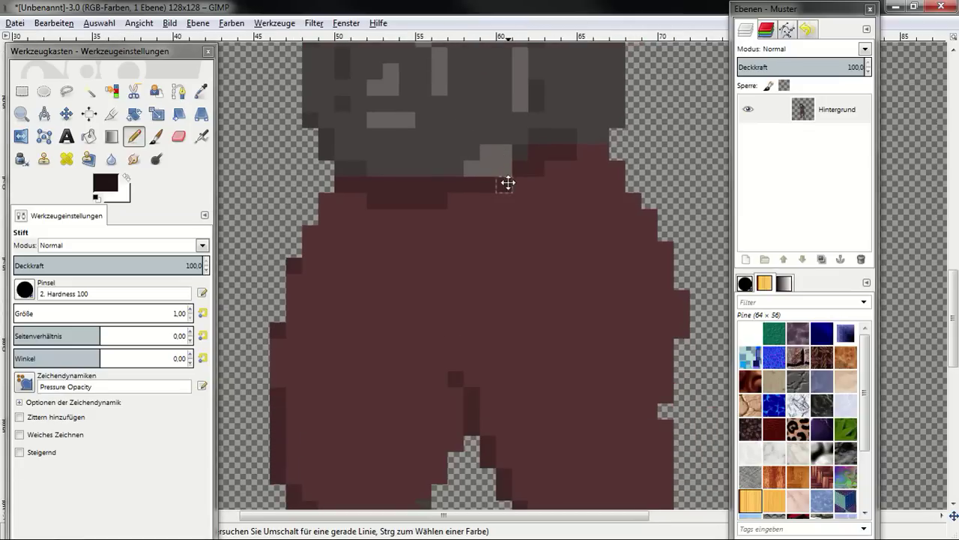
scroll(507, 182, "down", 2)
scroll(580, 263, "right", 2)
mouse_move(570, 86)
left_mouse_down()
mouse_move(565, 124)
mouse_move(518, 158)
mouse_move(548, 173)
mouse_move(521, 200)
left_mouse_up()
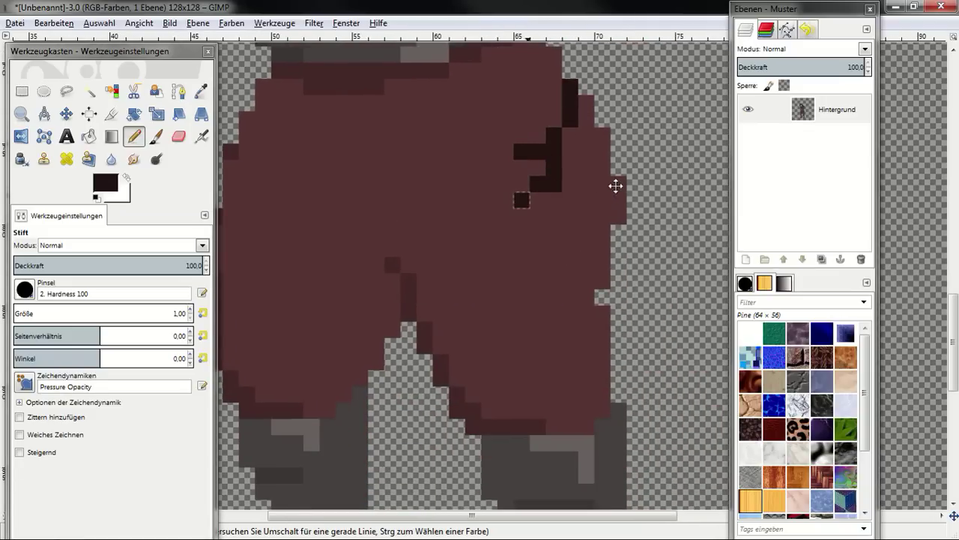
left_click_drag(615, 186, 570, 232)
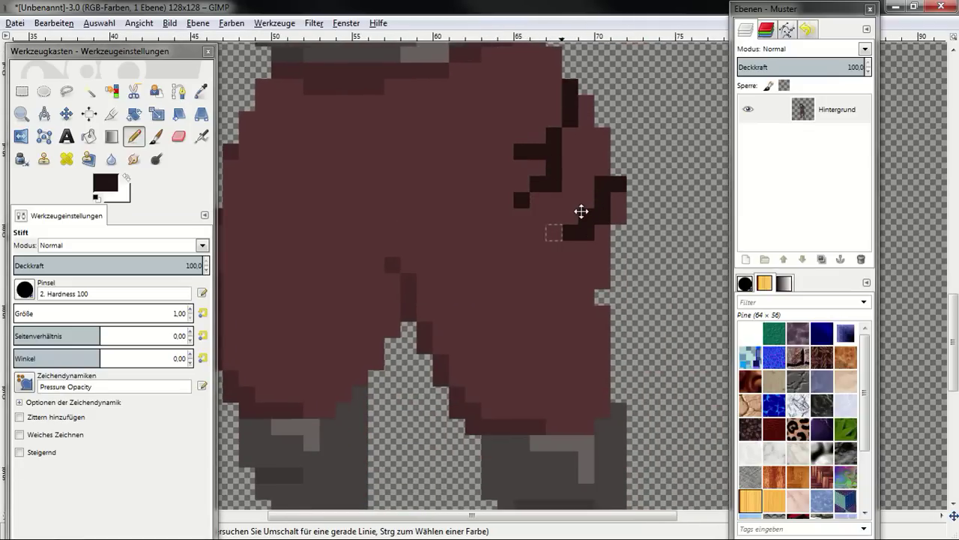
left_click(586, 248)
left_click_drag(603, 338, 535, 284)
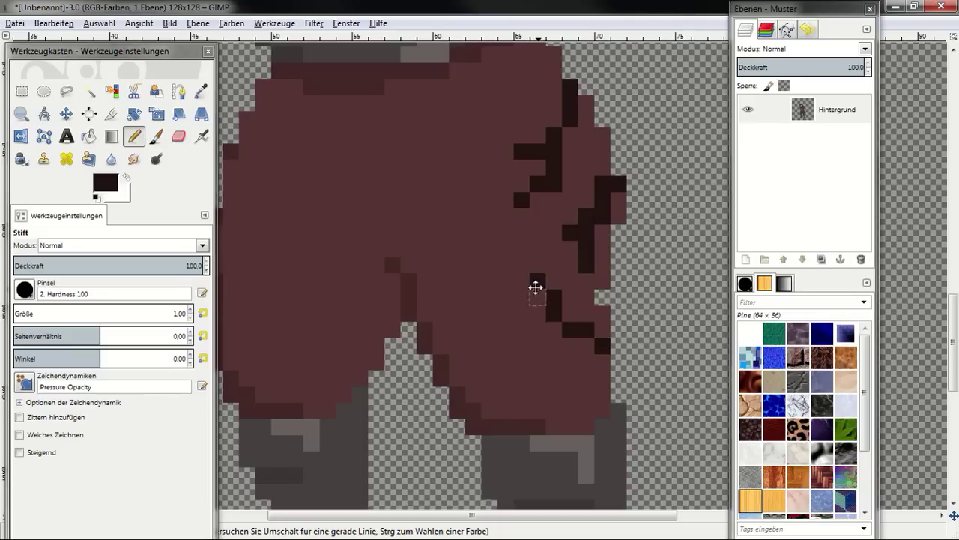
left_click_drag(563, 328, 533, 351)
left_click_drag(547, 391, 612, 291)
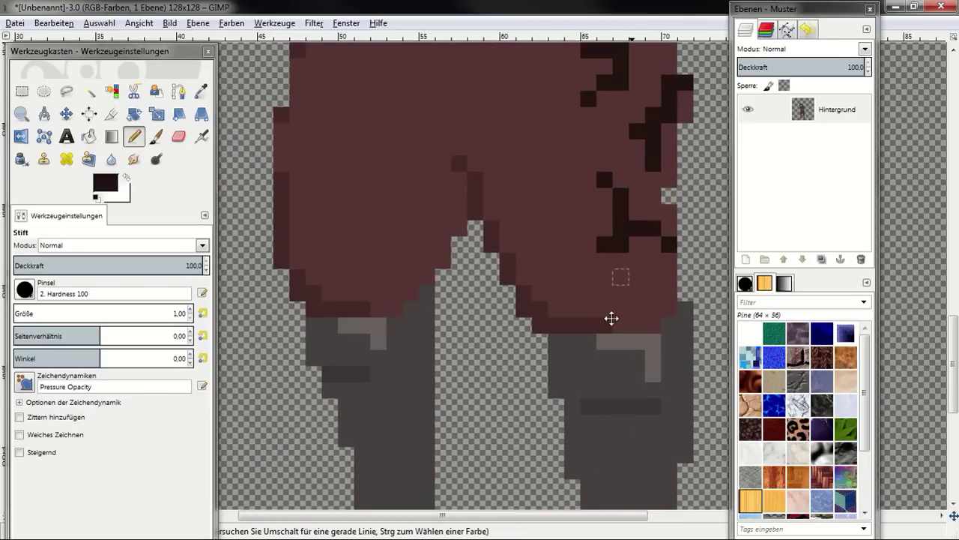
Draw stepped dark cracks across the left thigh and upper legs.
scroll(612, 319, "left", 3)
scroll(622, 322, "up", 2)
scroll(485, 252, "up", 2)
mouse_move(428, 158)
left_mouse_down()
mouse_move(455, 203)
mouse_move(435, 203)
mouse_move(449, 232)
left_mouse_up()
scroll(443, 289, "down", 2)
left_click_drag(383, 216, 442, 252)
left_click_drag(420, 218, 482, 204)
scroll(413, 248, "down", 2)
mouse_move(407, 267)
left_mouse_down()
mouse_move(469, 247)
mouse_move(456, 272)
mouse_move(484, 284)
left_mouse_up()
scroll(601, 268, "down", 4)
scroll(600, 268, "up", 1)
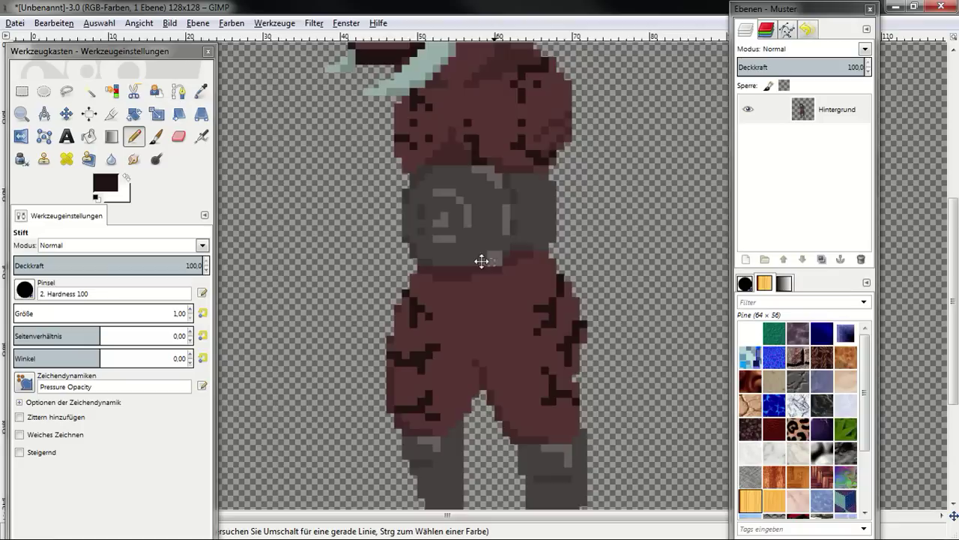
scroll(482, 260, "up", 3)
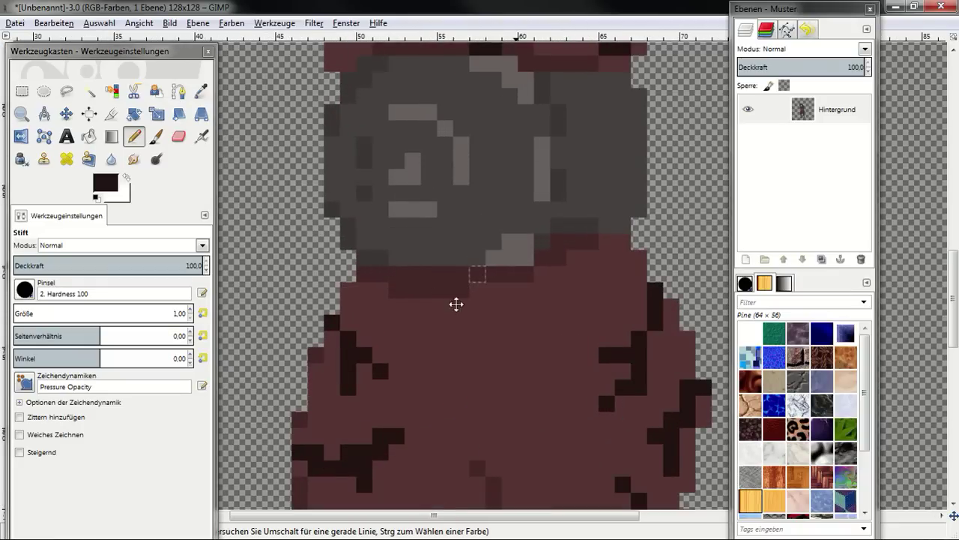
scroll(456, 303, "down", 3)
scroll(528, 271, "up", 4)
scroll(471, 364, "up", 7)
Pick the eye's red and brighten it to V 74 (be1010) as the foreground colour.
scroll(441, 259, "up", 6)
left_click(399, 239, "ctrl")
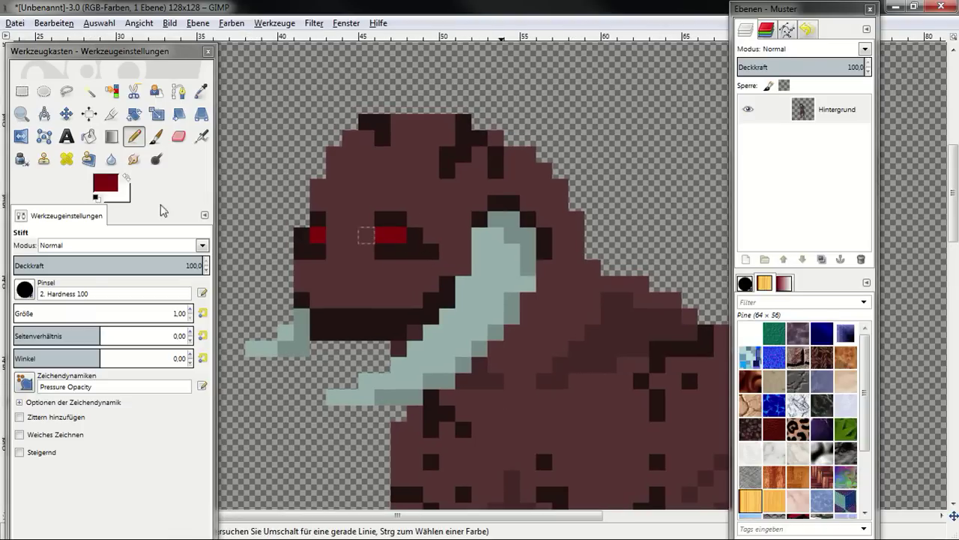
left_click(105, 183)
left_click_drag(217, 212, 222, 214)
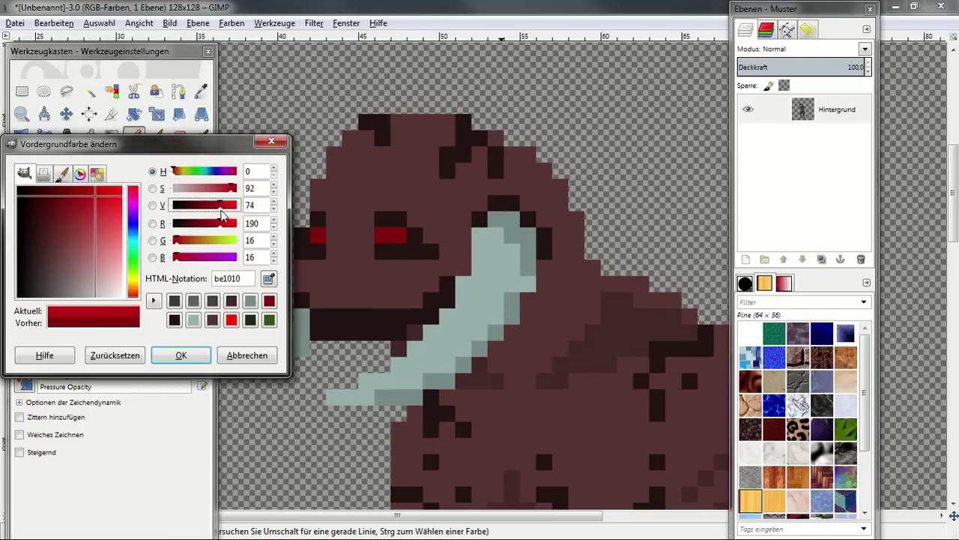
left_click(201, 355)
Scatter glowing red crack pixels across the top and sides of the head.
scroll(548, 246, "up", 3)
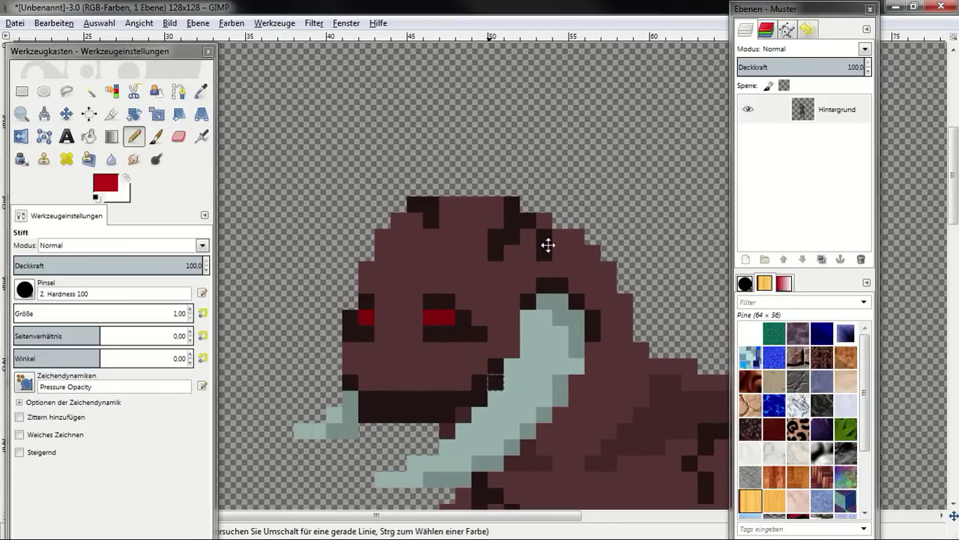
scroll(511, 264, "up", 2)
scroll(512, 264, "up", 1)
scroll(452, 193, "left", 2)
left_click(472, 180)
left_click(441, 243)
left_click(411, 210)
scroll(524, 218, "down", 1)
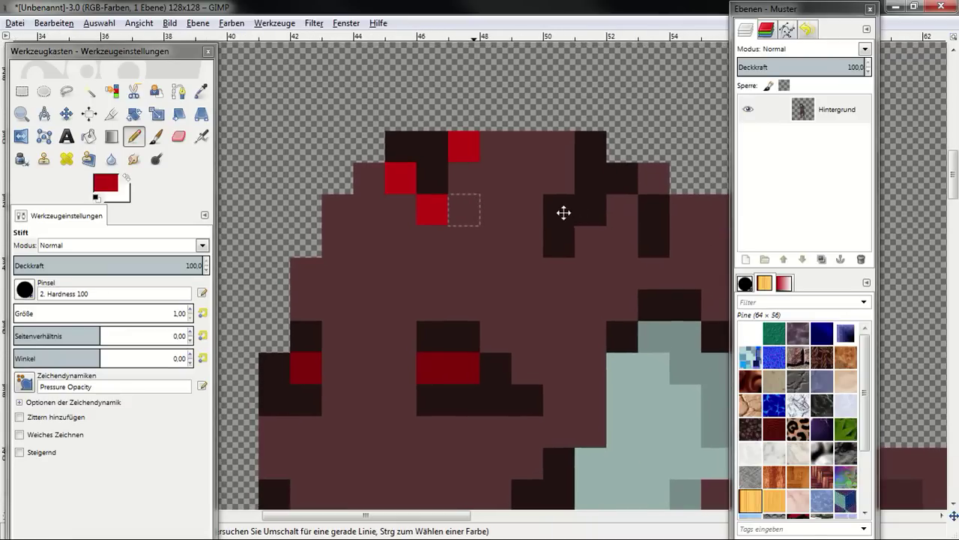
left_click(558, 209)
left_click(537, 271)
left_click(591, 242)
left_click(622, 210)
Paint bright red crack pixels along the shoulder and its edge.
scroll(584, 349, "down", 2)
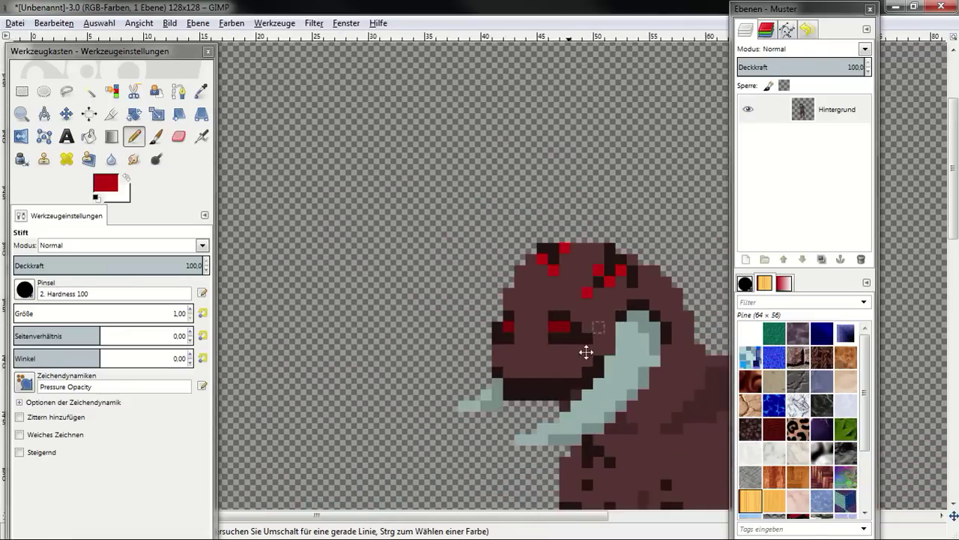
scroll(556, 333, "down", 2)
scroll(556, 334, "up", 1)
scroll(484, 300, "up", 2)
scroll(631, 190, "up", 1)
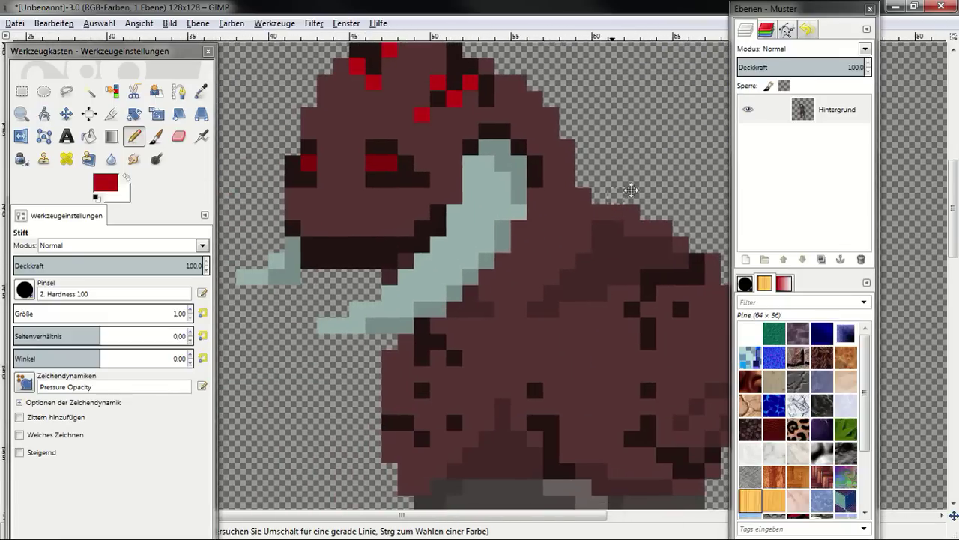
left_click_drag(669, 297, 681, 289)
left_click(647, 309)
left_click(631, 328)
scroll(637, 337, "down", 2)
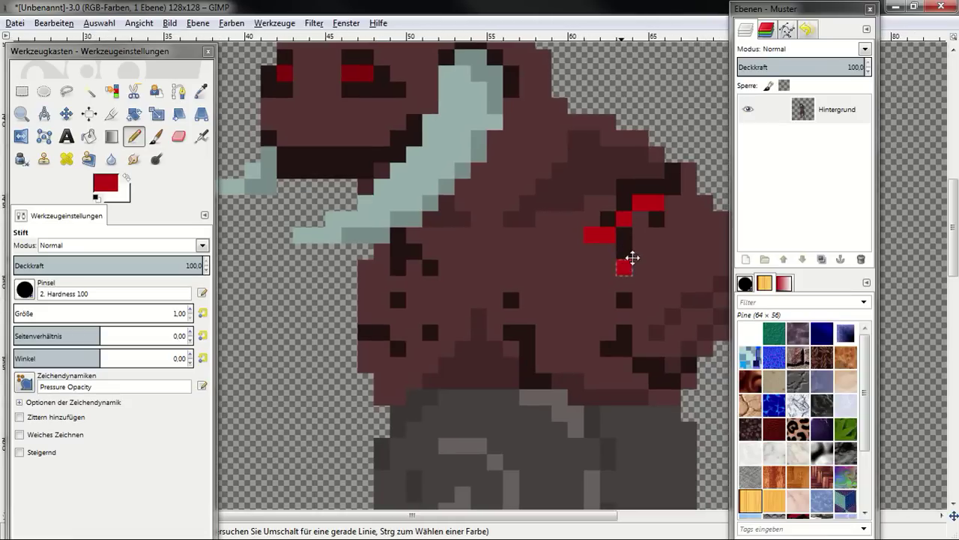
left_click(690, 173)
Add red crack pixels on the lower shoulder and along the body's lower edge.
mouse_move(694, 213)
left_mouse_down()
mouse_move(524, 165)
mouse_move(573, 212)
left_mouse_up()
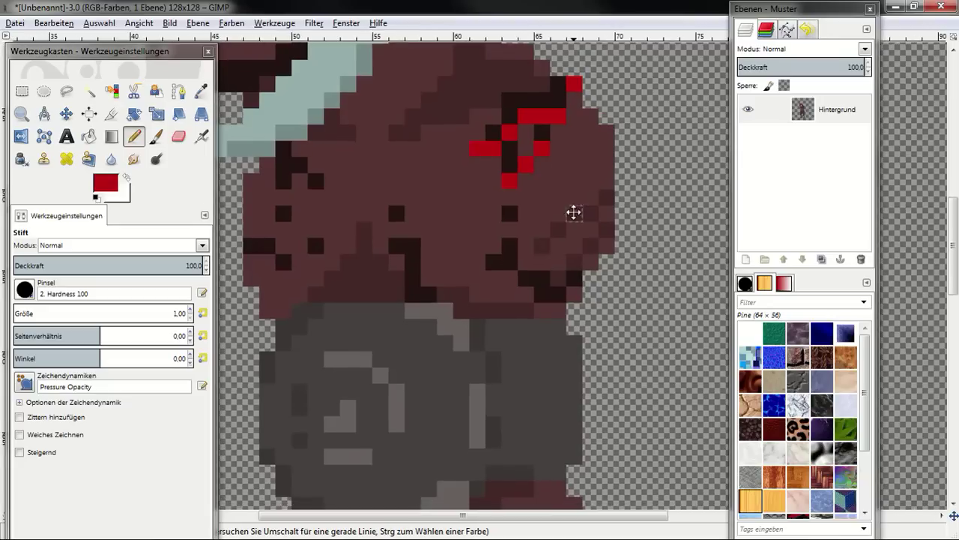
left_click(507, 237)
left_click(478, 260)
left_click(510, 278)
left_click(526, 294)
left_click(558, 278)
left_click(574, 293)
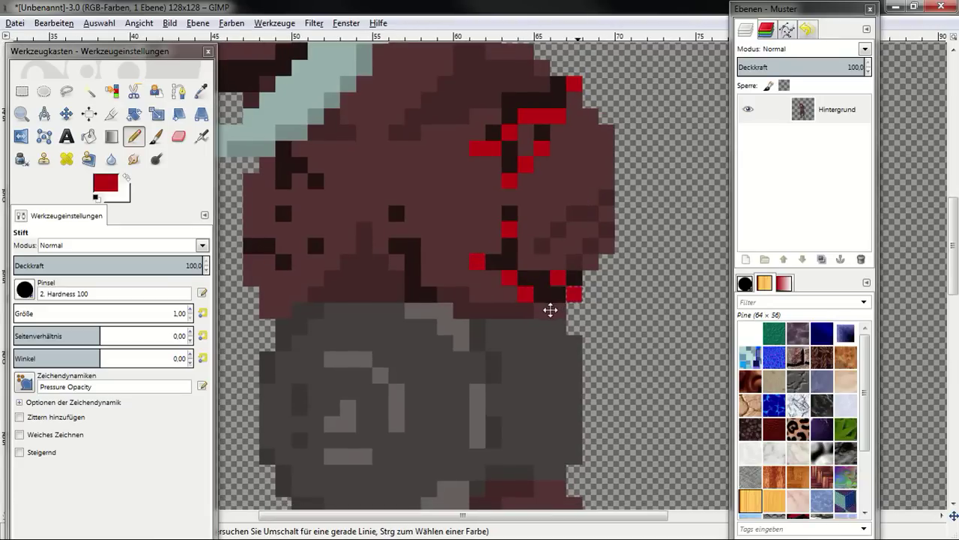
Dot red crack pixels over the left side of the torso.
left_click_drag(441, 324, 601, 314)
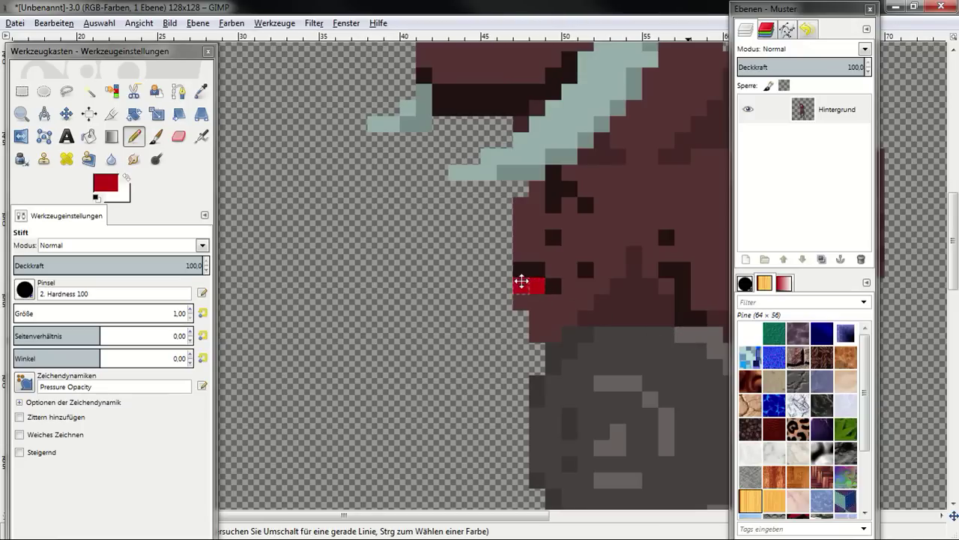
left_click(569, 286)
left_click(569, 237)
left_click(553, 220)
left_click(602, 204)
scroll(608, 248, "right", 2)
left_click(604, 191)
scroll(584, 300, "up", 3)
scroll(584, 300, "right", 2)
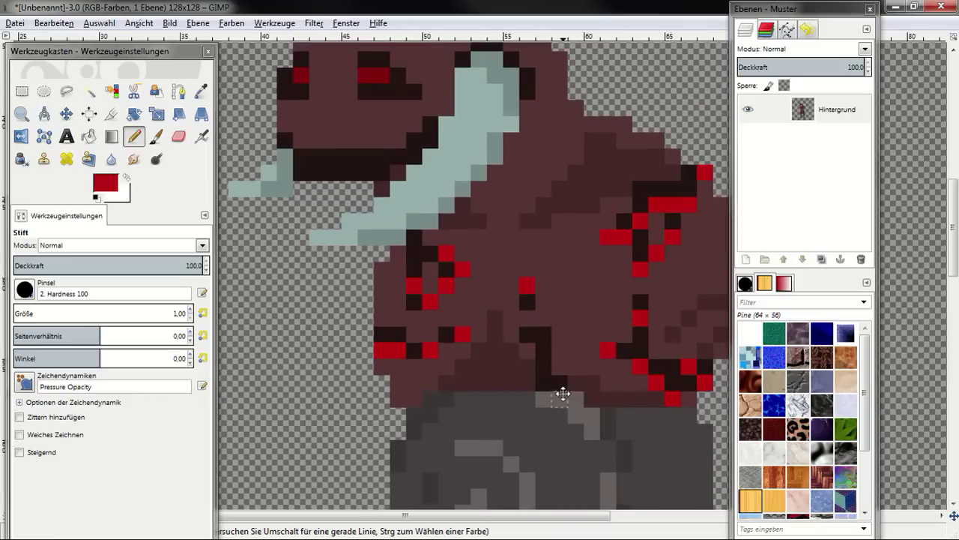
scroll(562, 393, "down", 2)
scroll(562, 394, "down", 1)
scroll(564, 396, "down", 2)
scroll(564, 397, "up", 2)
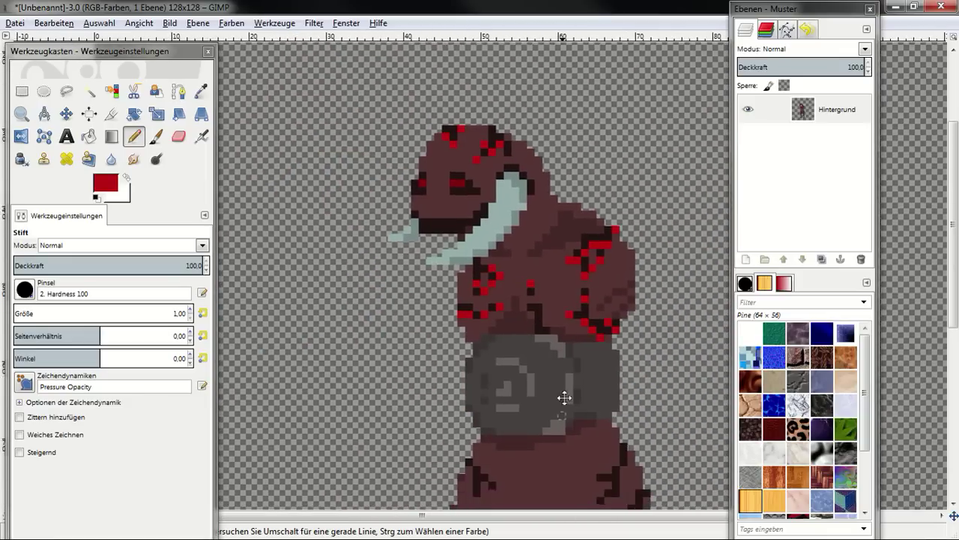
scroll(564, 397, "up", 1)
scroll(561, 336, "up", 1)
scroll(551, 327, "down", 2)
Paint bright red diagonal crack lines and pixels down the left leg.
left_click(424, 332)
left_click_drag(420, 329, 388, 299)
left_click(387, 335)
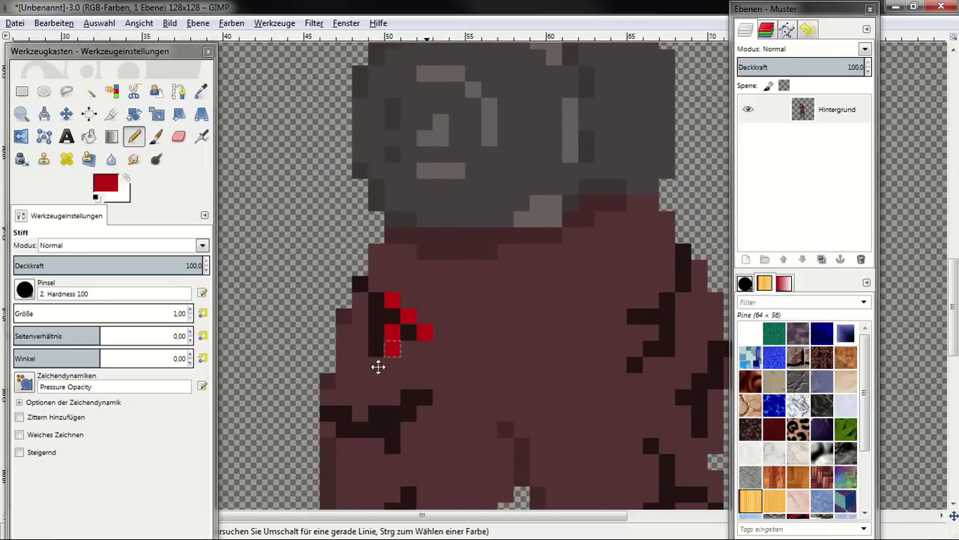
left_click_drag(393, 348, 378, 365)
scroll(463, 280, "down", 3)
left_click_drag(453, 285, 422, 319)
left_click(385, 302)
left_click(416, 349)
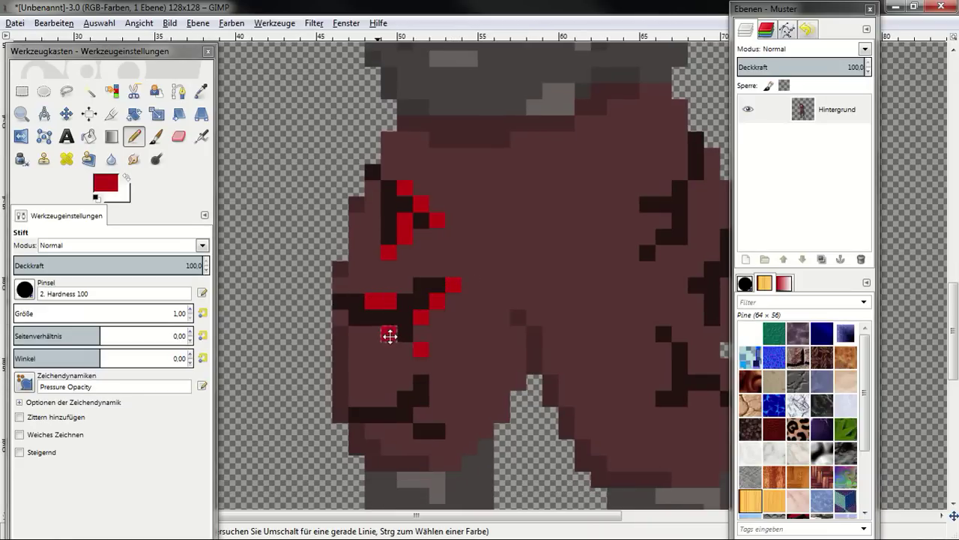
scroll(450, 296, "down", 3)
left_click(401, 315)
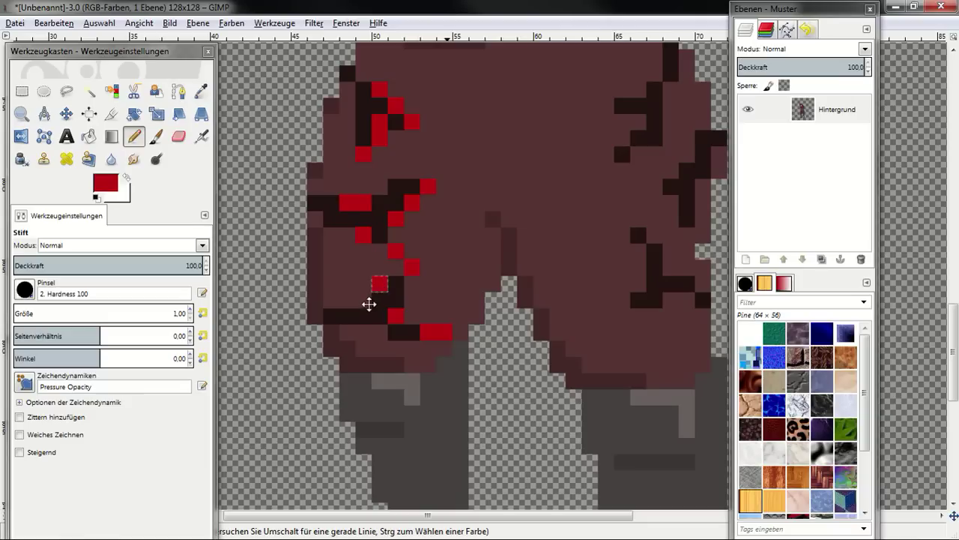
scroll(510, 278, "right", 1)
scroll(427, 347, "right", 3)
scroll(428, 347, "up", 1)
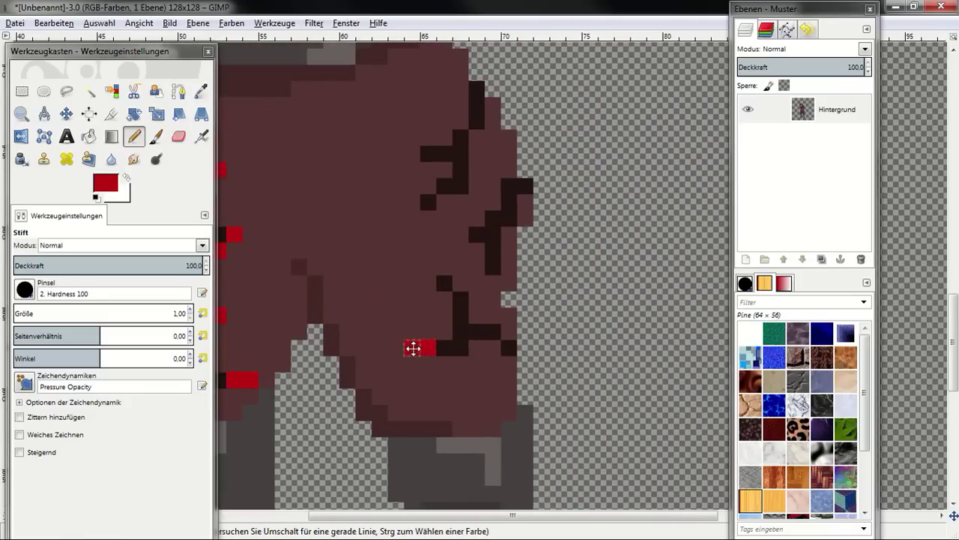
Paint red crack pixels along the dark lines of the right leg.
left_click(443, 299)
left_click(428, 283)
left_click(477, 316)
left_click(508, 363)
left_click(493, 315)
scroll(499, 344, "up", 2)
left_click(488, 333)
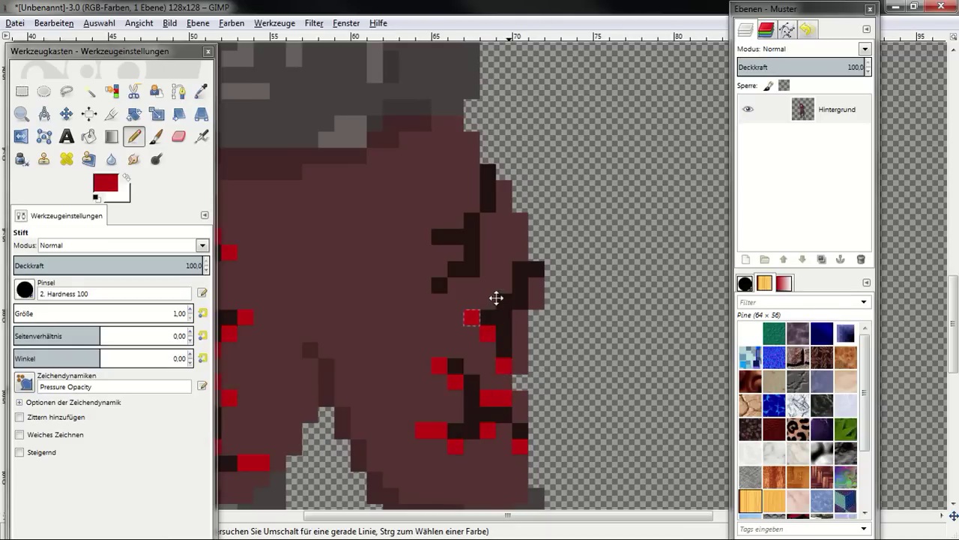
scroll(502, 349, "up", 2)
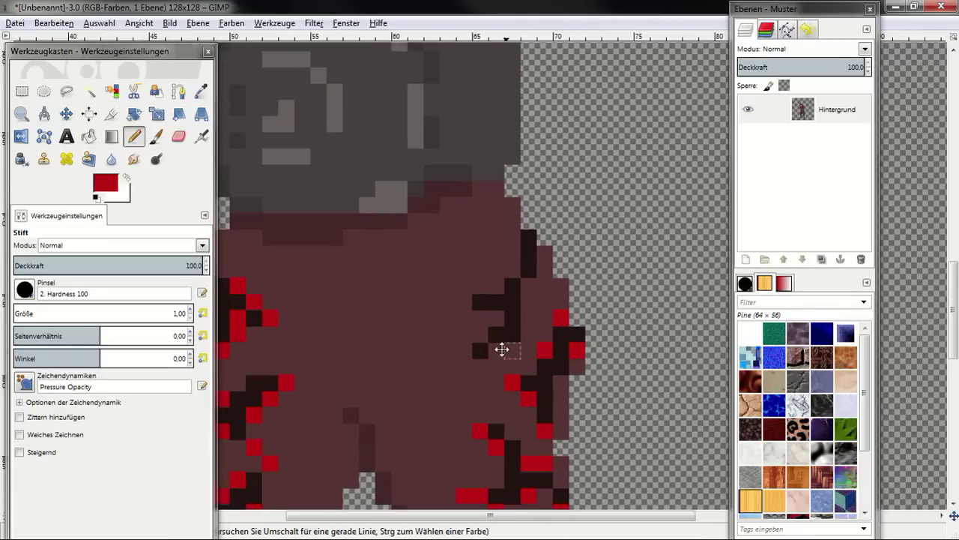
Add a red zigzag crack up the right leg's outer edge.
left_click(479, 332)
left_click(495, 316)
left_click(463, 301)
left_click(496, 284)
left_click(513, 267)
left_click(513, 251)
scroll(569, 269, "down", 1)
scroll(610, 280, "left", 3)
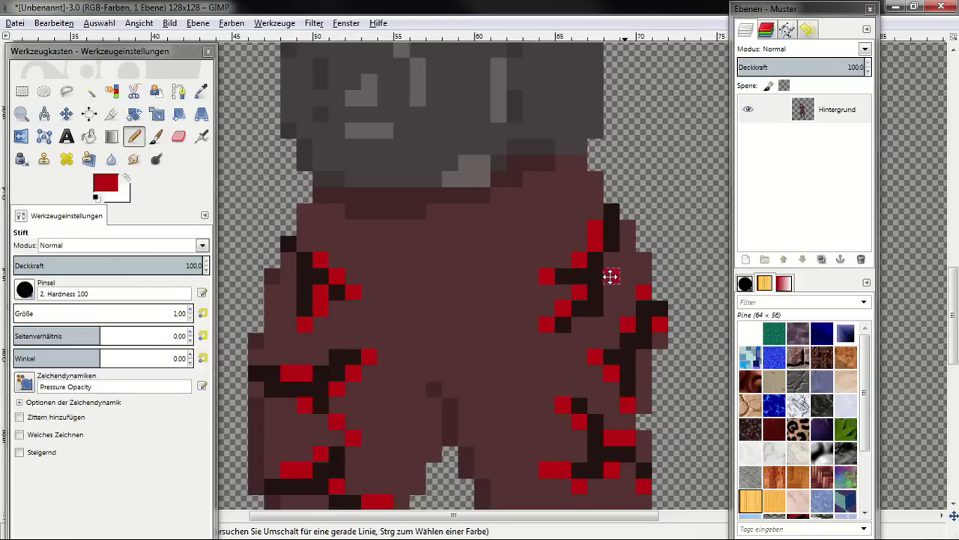
scroll(618, 289, "down", 1)
scroll(610, 307, "down", 1)
scroll(588, 341, "down", 2)
scroll(555, 300, "down", 1)
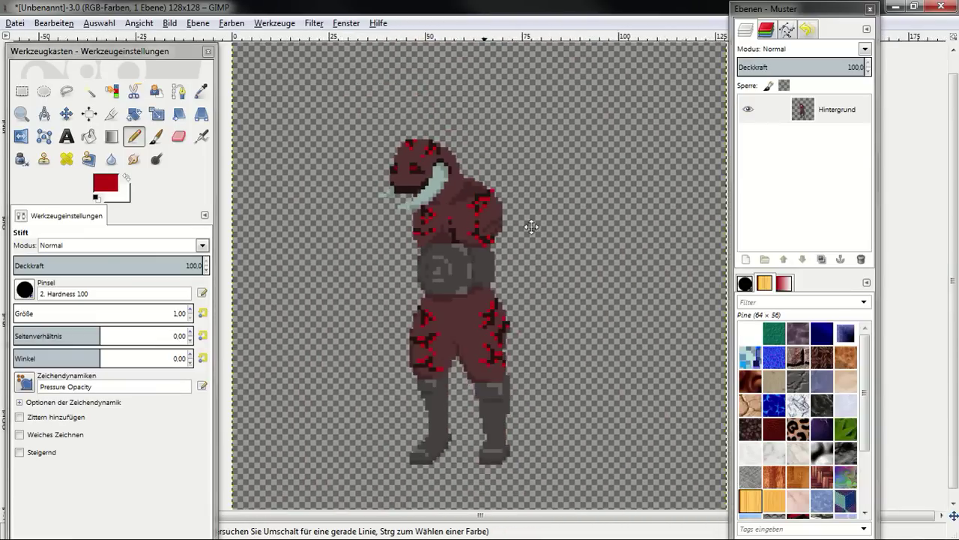
scroll(531, 226, "down", 1)
scroll(554, 307, "down", 1)
scroll(522, 290, "down", 1)
scroll(510, 300, "up", 4)
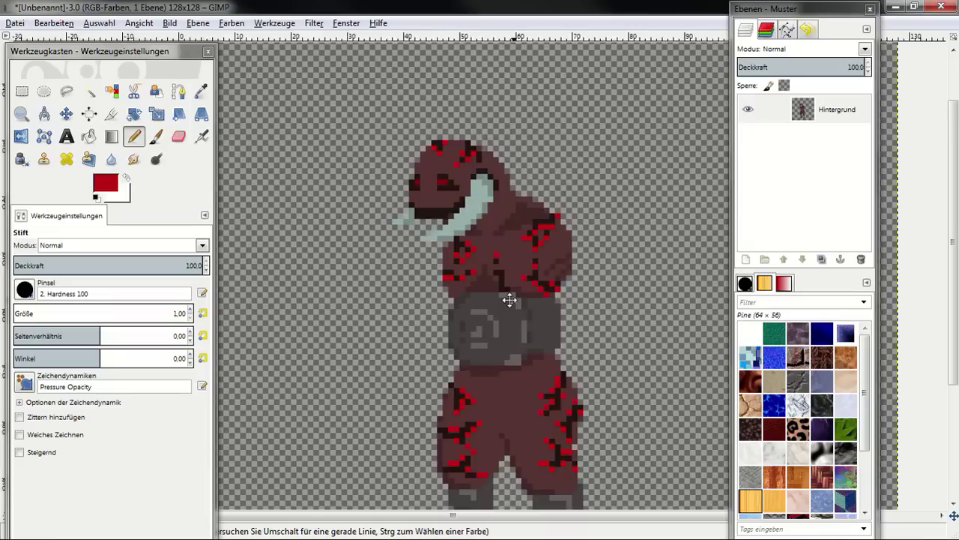
scroll(510, 300, "up", 2)
scroll(499, 267, "up", 1)
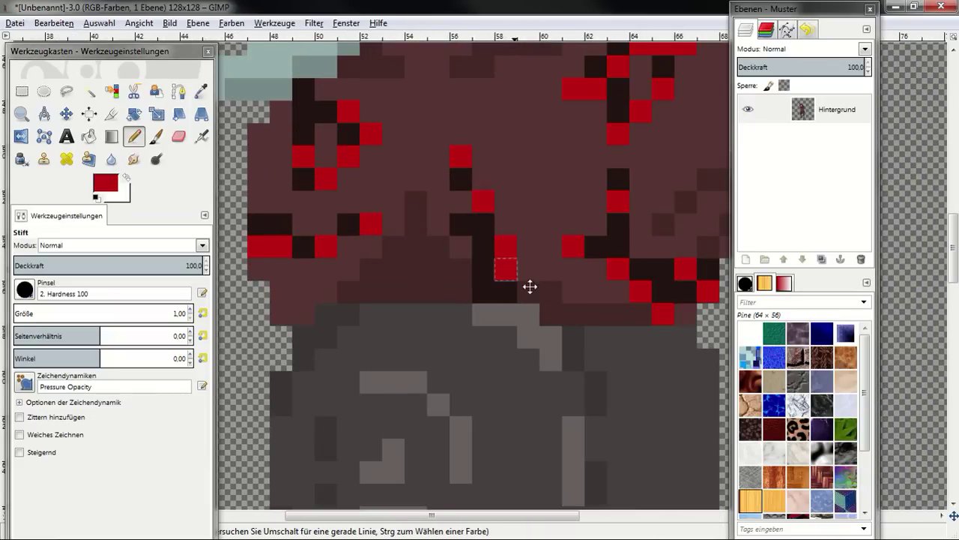
scroll(563, 312, "down", 4)
scroll(570, 329, "down", 1)
scroll(576, 344, "down", 2)
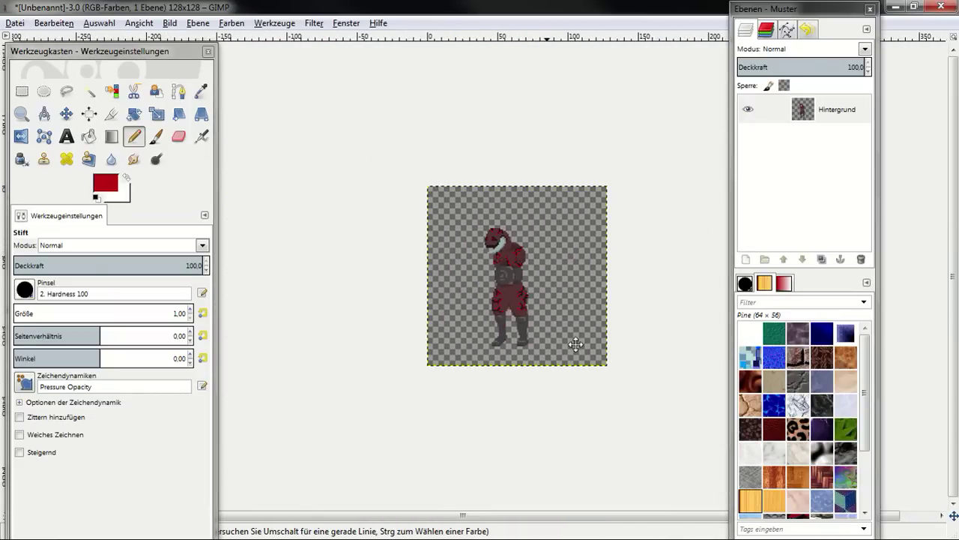
scroll(524, 307, "up", 2)
scroll(475, 261, "up", 4)
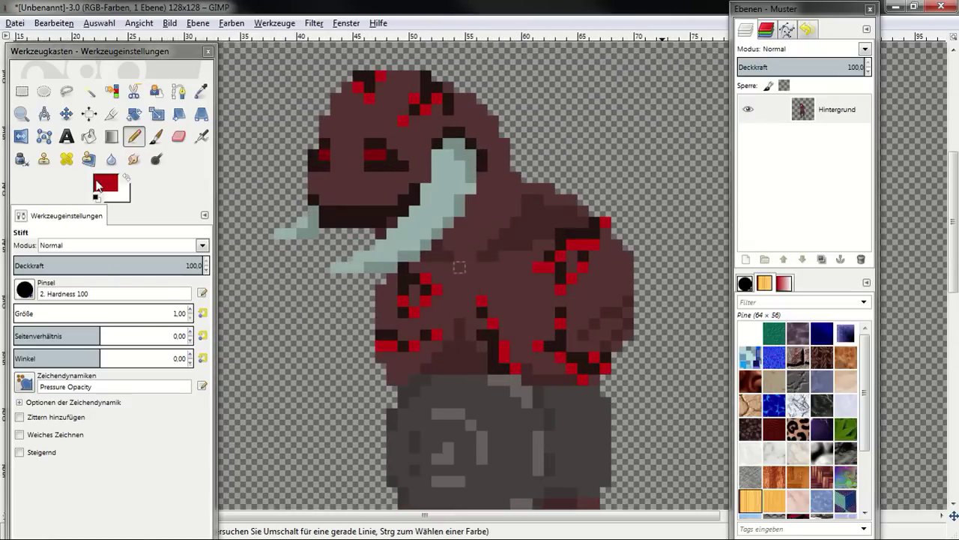
Switch the Pencil's foreground colour to orange.
left_click(98, 185)
scroll(179, 174, "up", 1)
scroll(177, 174, "up", 1)
scroll(178, 173, "up", 1)
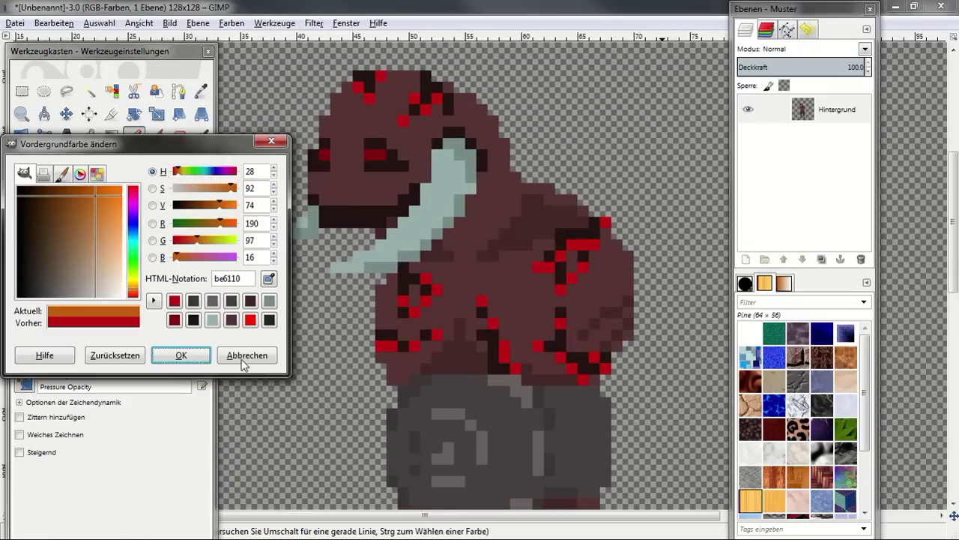
key("Return")
scroll(434, 346, "up", 2)
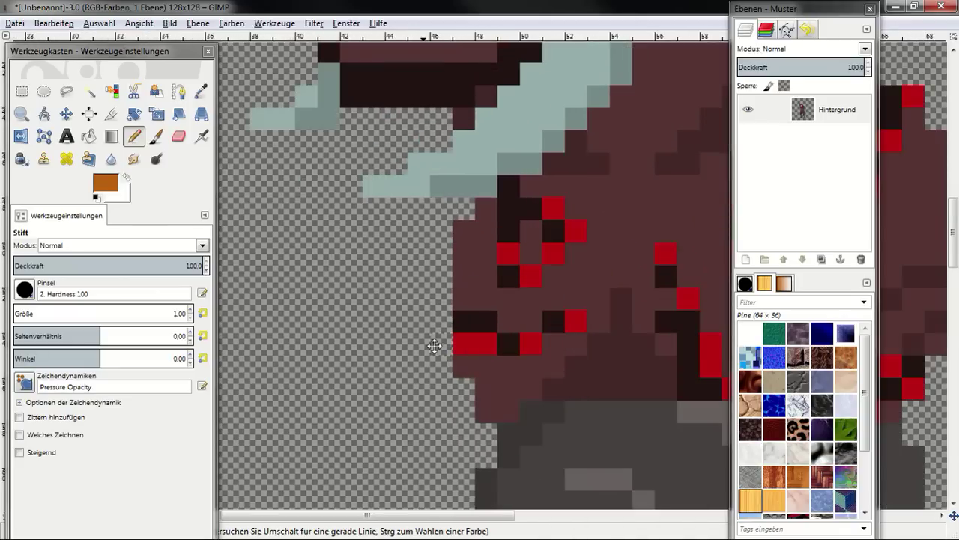
Add orange glow pixels beside the red torso cracks, down to the belt.
left_click(530, 232)
scroll(517, 247, "right", 3)
scroll(517, 248, "up", 1)
left_click(517, 238)
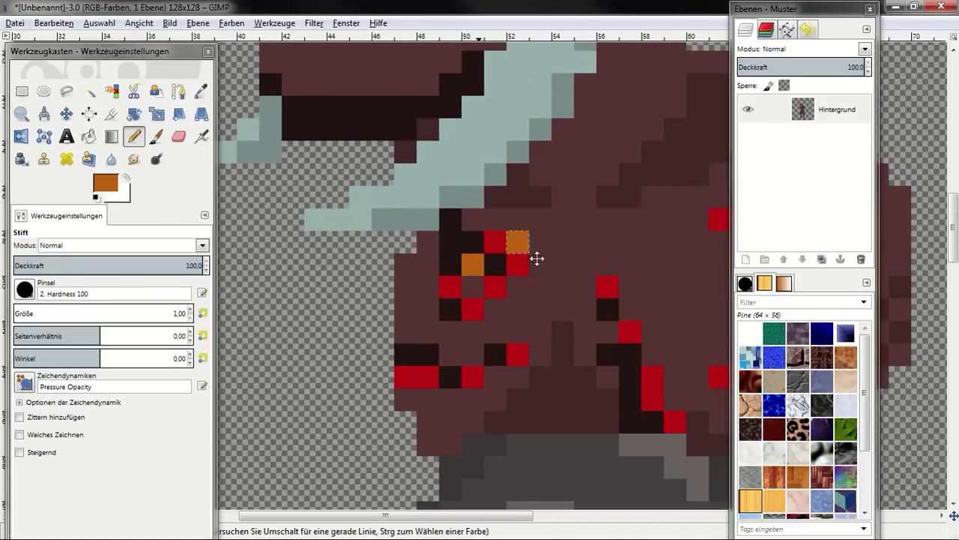
left_click(537, 262)
scroll(465, 315, "right", 3)
scroll(420, 353, "right", 1)
left_click(510, 277)
left_click_drag(528, 308, 560, 367)
scroll(540, 322, "down", 2)
scroll(539, 322, "right", 1)
left_click(516, 302)
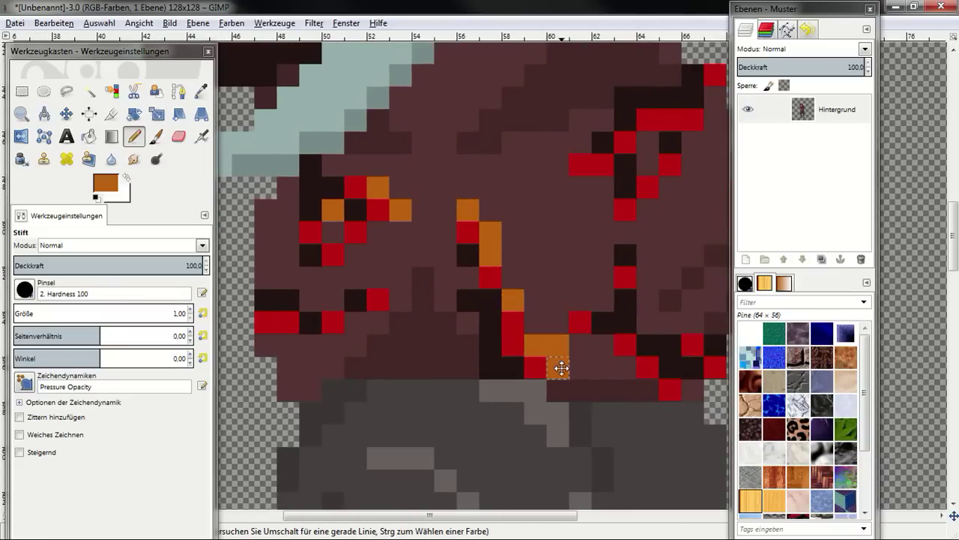
left_click(578, 395)
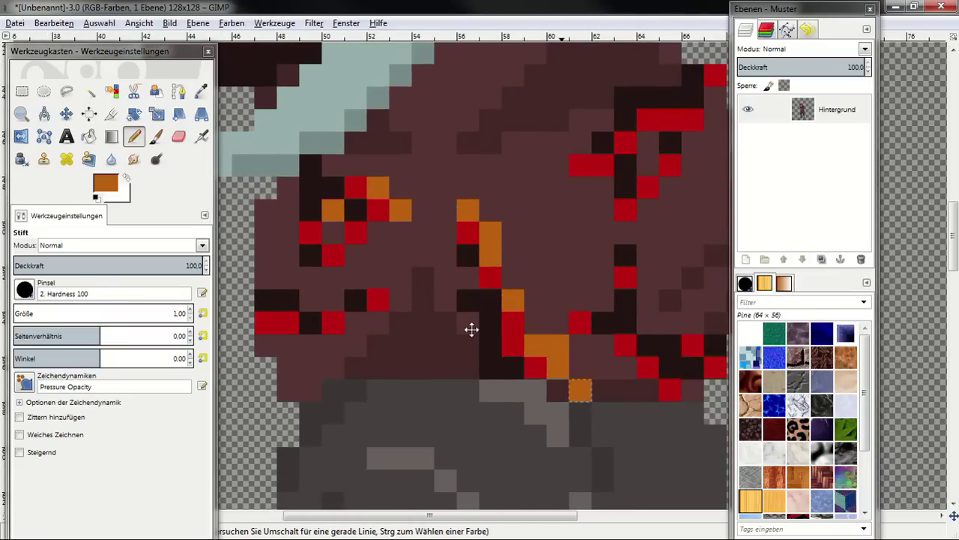
left_click_drag(471, 329, 445, 289)
Place orange highlights around the shoulder cracks and neighbouring red cracks.
left_click(356, 323)
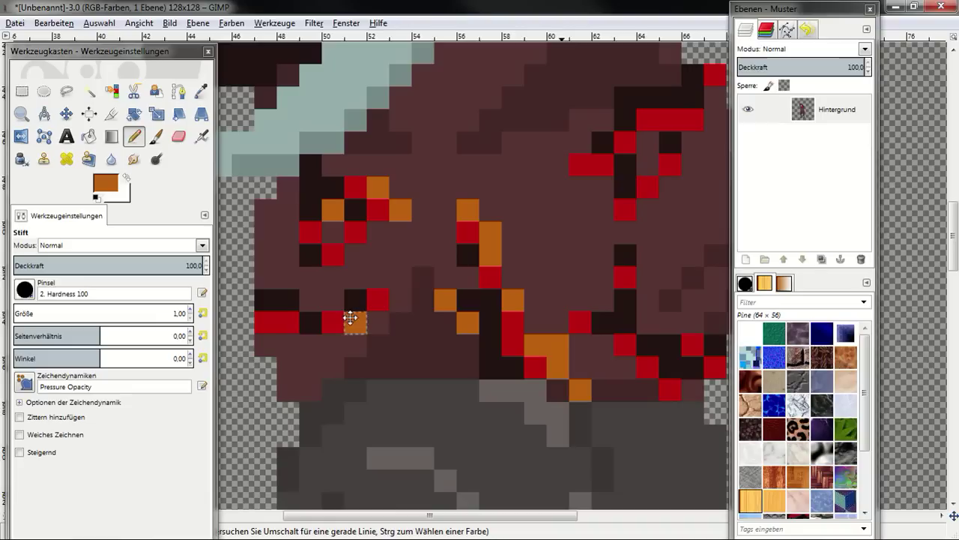
left_click(313, 302)
left_click(291, 343)
scroll(428, 287, "up", 3)
scroll(428, 287, "right", 5)
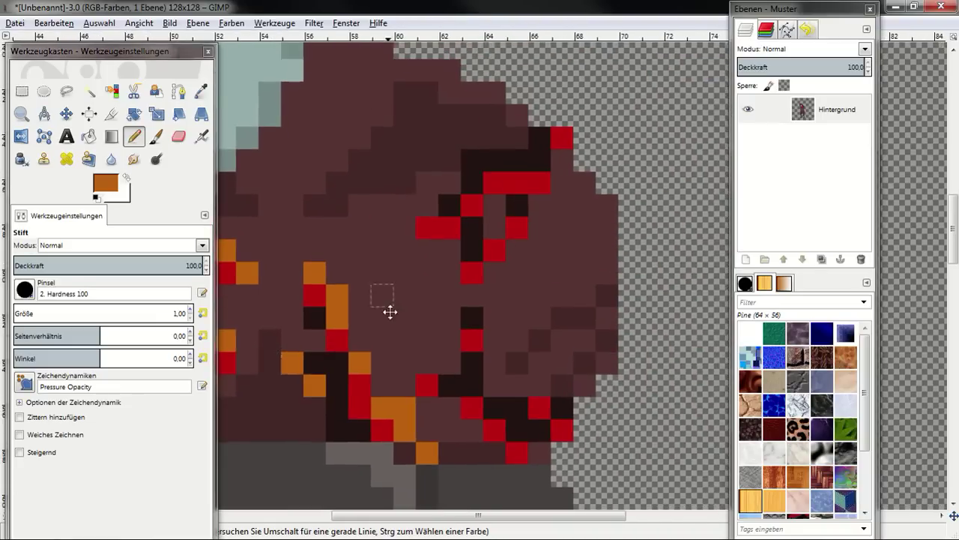
left_click(414, 256)
left_click(458, 207)
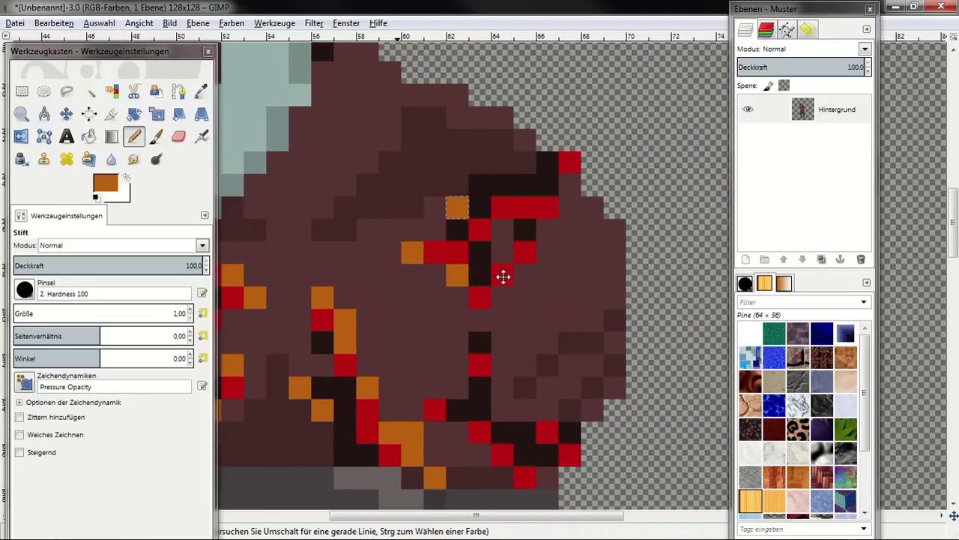
left_click(502, 297)
left_click(525, 274)
left_click(547, 229)
left_click(570, 184)
scroll(577, 213, "down", 3)
scroll(570, 225, "left", 1)
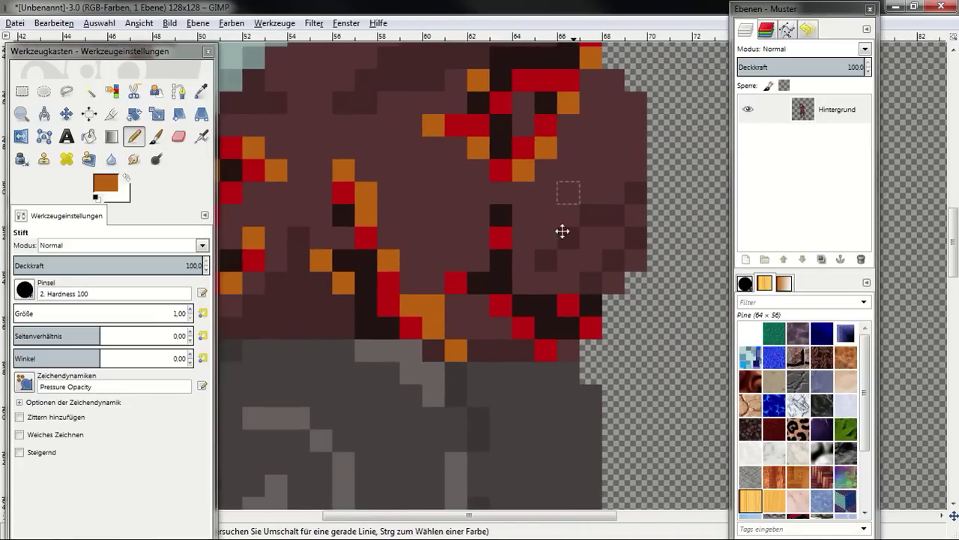
left_click(485, 239)
left_click(465, 264)
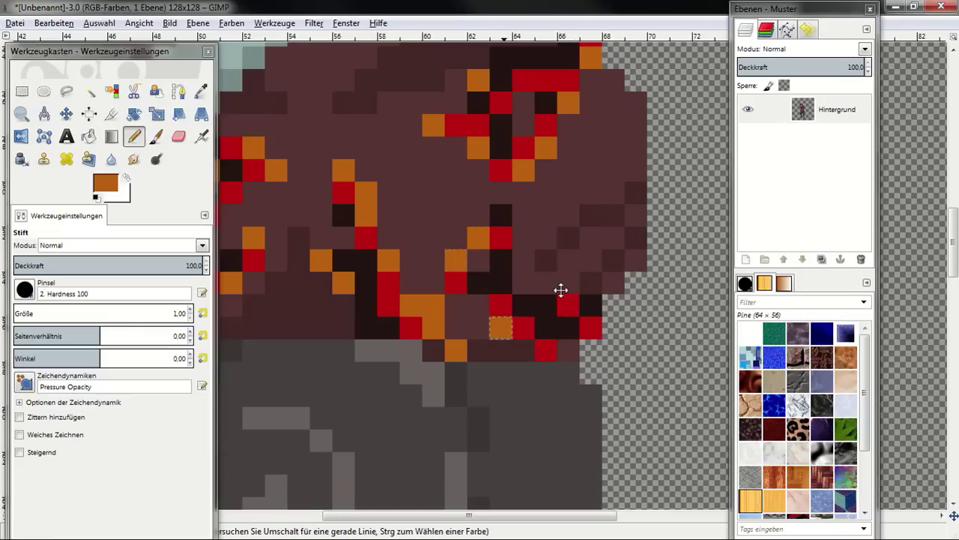
Dot orange glow along the left-side crack and scatter it around the lower cracks.
scroll(621, 218, "down", 5)
scroll(621, 218, "left", 4)
scroll(448, 199, "down", 5)
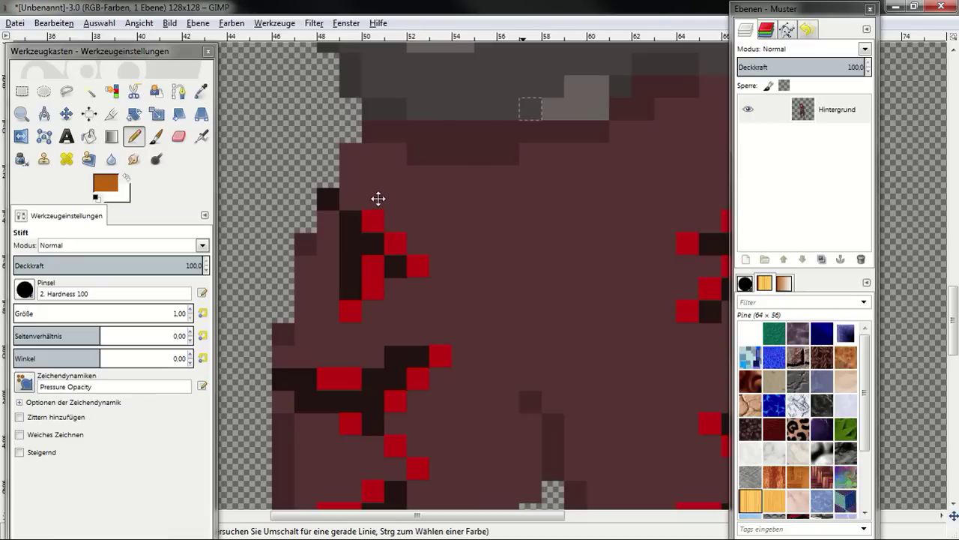
left_click(373, 199)
left_click(396, 221)
left_click(464, 266)
left_click(396, 288)
left_click(373, 311)
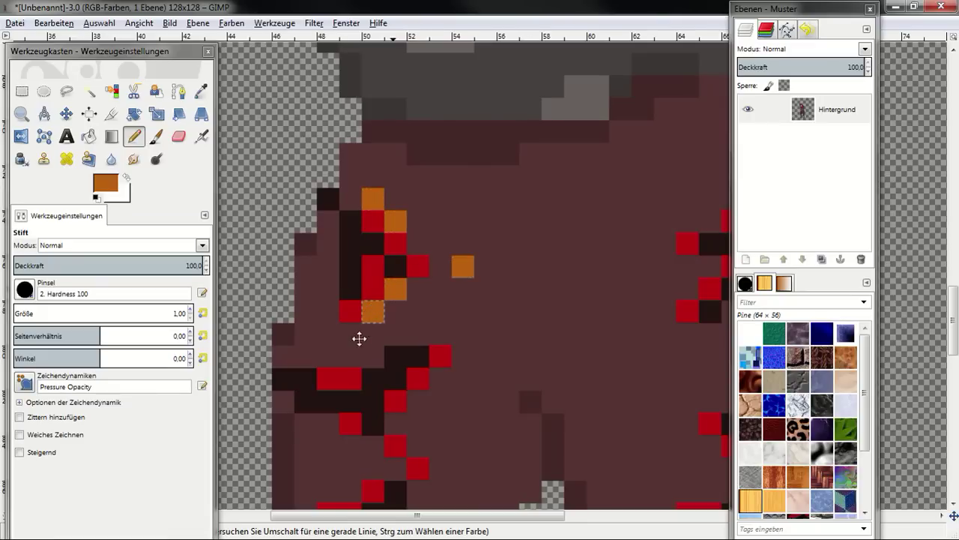
left_click(353, 351)
scroll(350, 255, "down", 4)
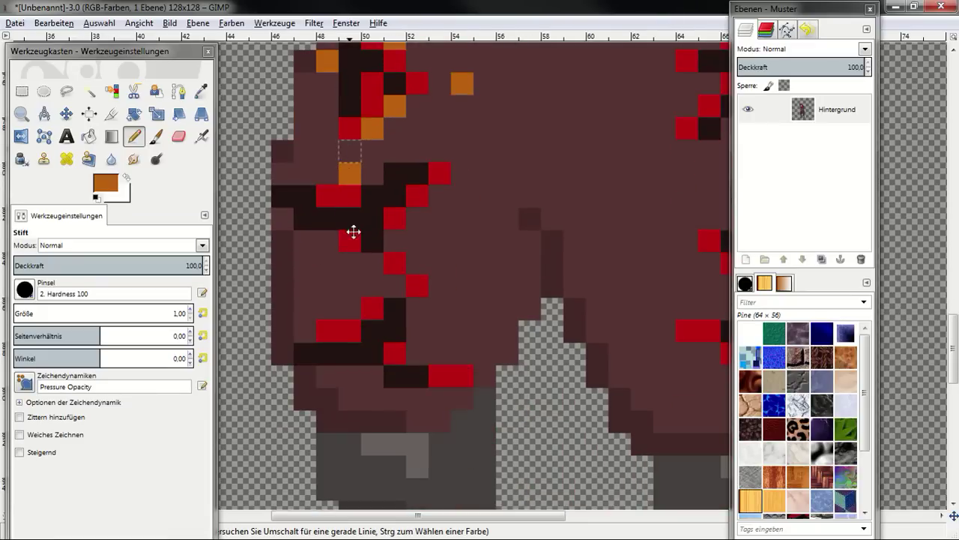
mouse_move(416, 216)
left_mouse_down()
mouse_move(462, 174)
mouse_move(417, 151)
left_mouse_up()
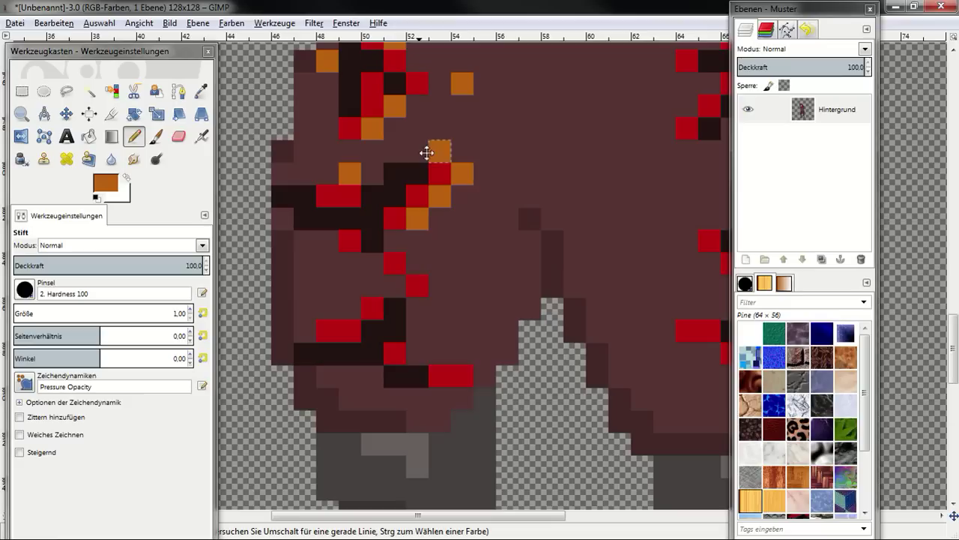
left_click(415, 317)
left_click(373, 263)
left_click(330, 245)
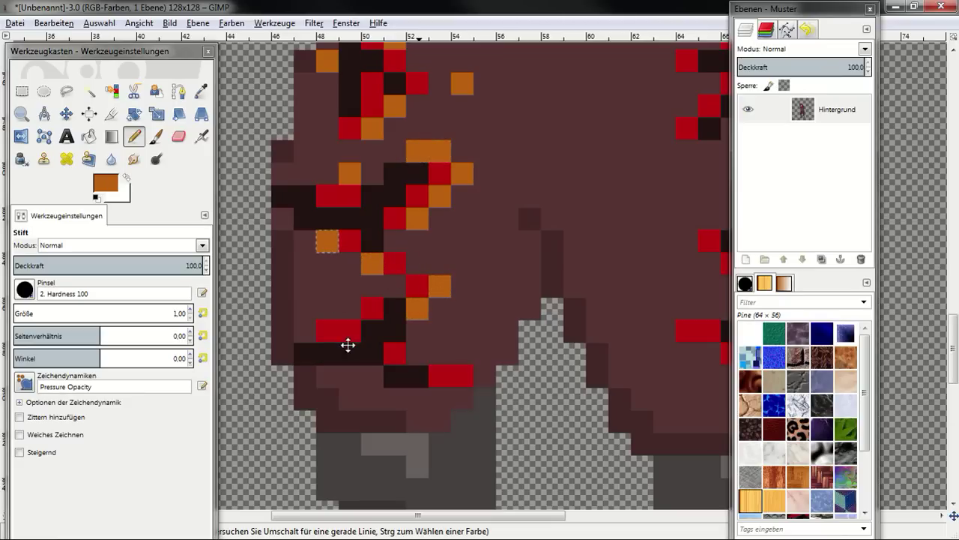
left_click(350, 307)
left_click(308, 329)
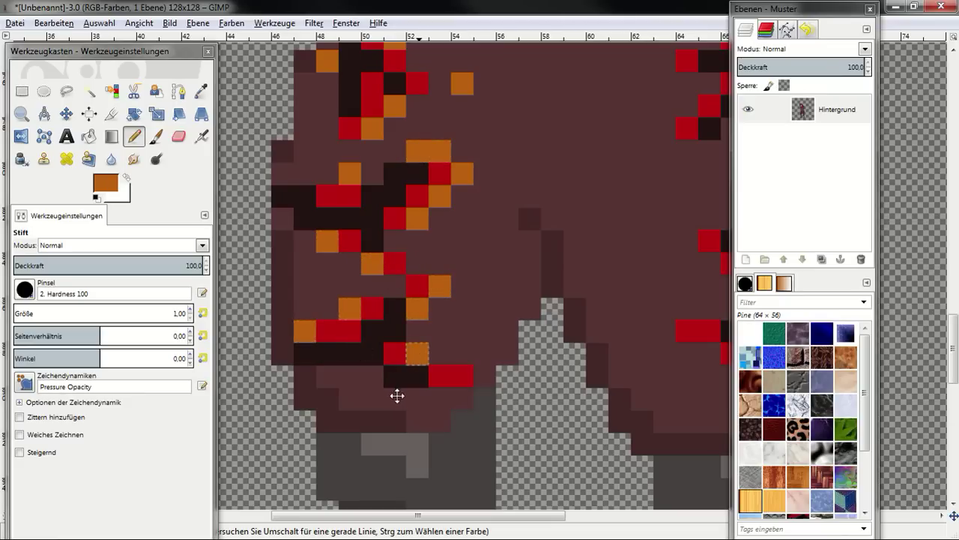
scroll(464, 353, "right", 5)
Undo the stray orange pixels and repaint them in better positions.
key("ctrl+z")
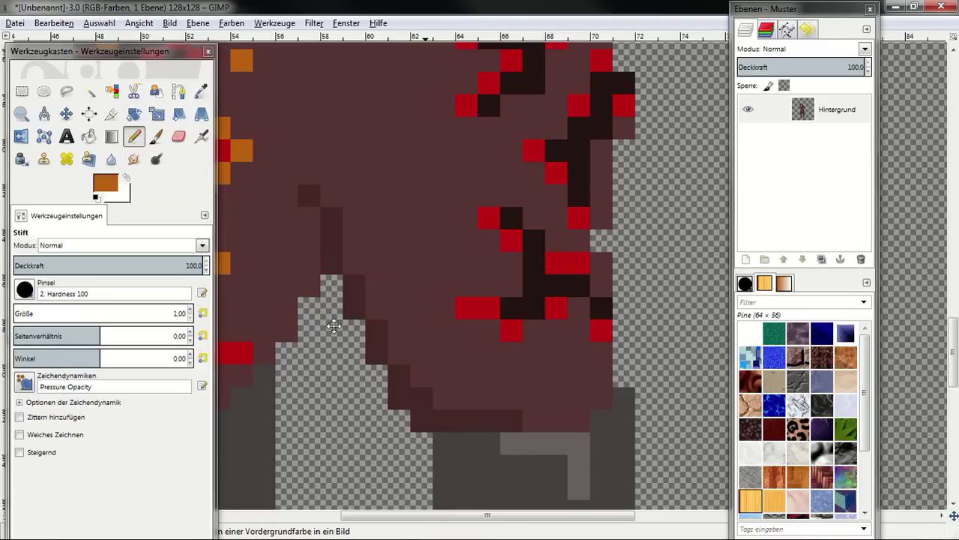
scroll(389, 323, "left", 2)
left_click(326, 322)
scroll(450, 321, "right", 2)
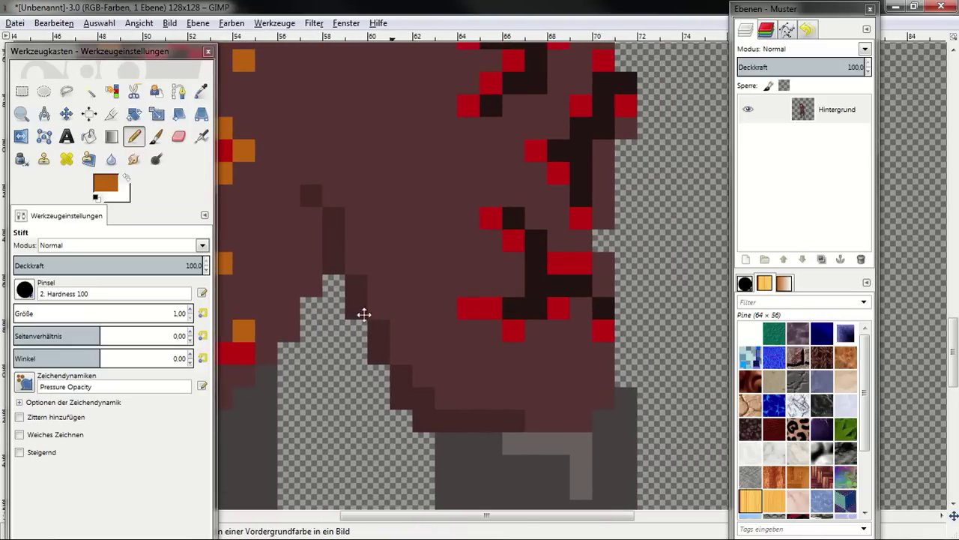
key("ctrl+z")
left_click(264, 328)
Add orange glow pixels around and along the right-side crack.
mouse_move(445, 309)
left_mouse_down()
mouse_move(445, 281)
mouse_move(487, 242)
left_mouse_up()
left_click(475, 213)
left_click(532, 216)
left_click(513, 193)
left_click(555, 325)
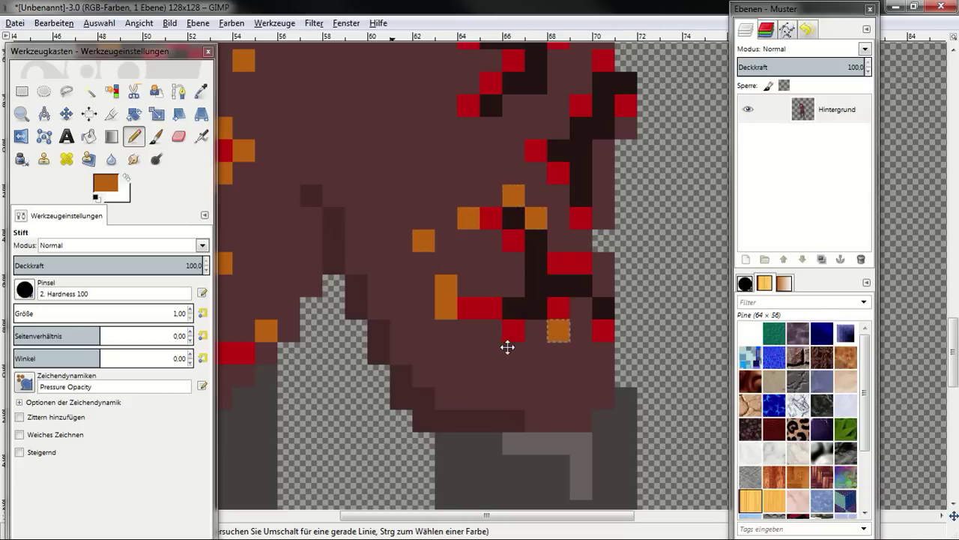
left_click(505, 348)
left_click(603, 349)
left_click(603, 286)
scroll(519, 314, "up", 1)
scroll(519, 313, "up", 2)
mouse_move(531, 278)
left_mouse_down()
mouse_move(559, 305)
mouse_move(556, 262)
left_mouse_up()
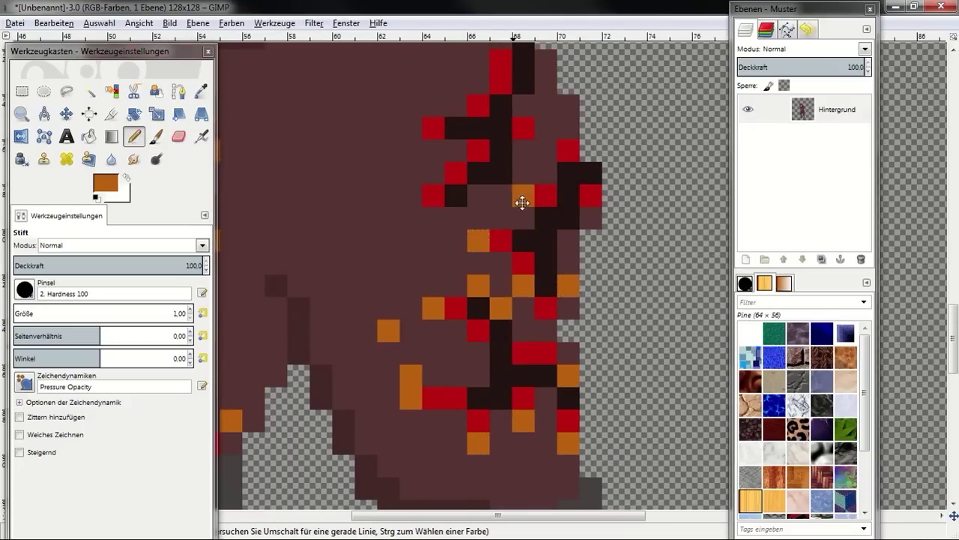
Add more orange glow pixels beside the cracks on the right edge.
scroll(517, 225, "down", 2)
scroll(517, 225, "right", 2)
left_click(378, 302)
left_click(401, 264)
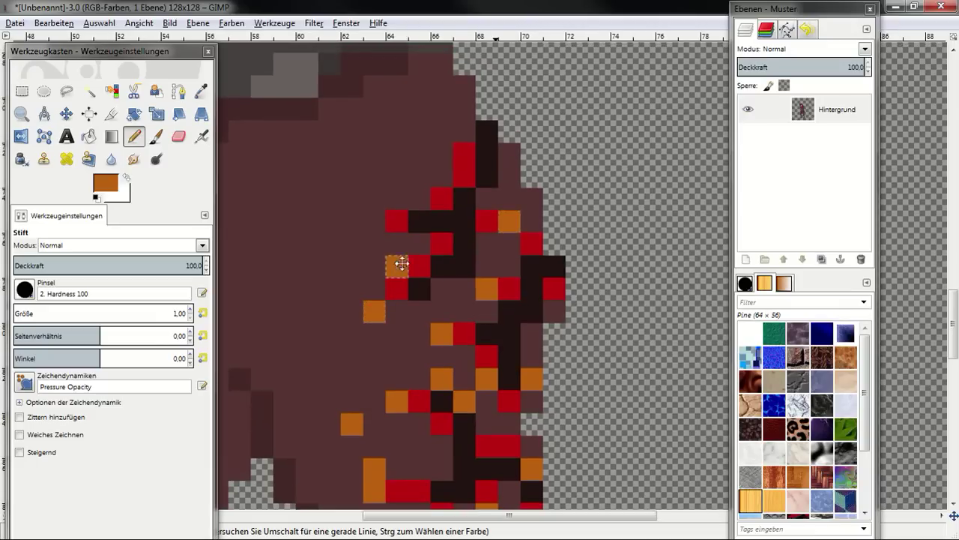
left_click(374, 221)
left_click(419, 197)
scroll(550, 330, "down", 1)
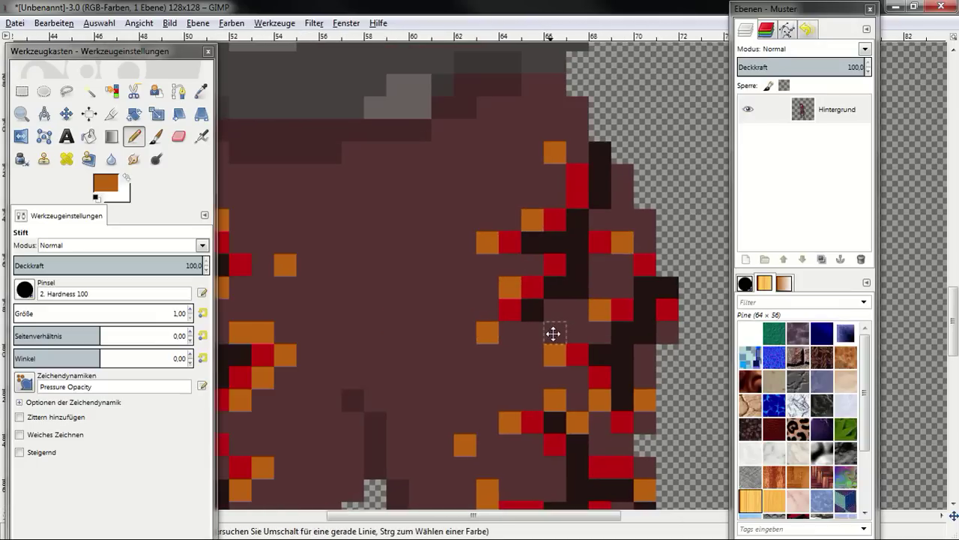
scroll(560, 381, "down", 2)
scroll(560, 381, "down", 2)
scroll(560, 382, "down", 1)
Pencil orange glow pixels along the head cracks and beside the mouth.
scroll(428, 223, "up", 3)
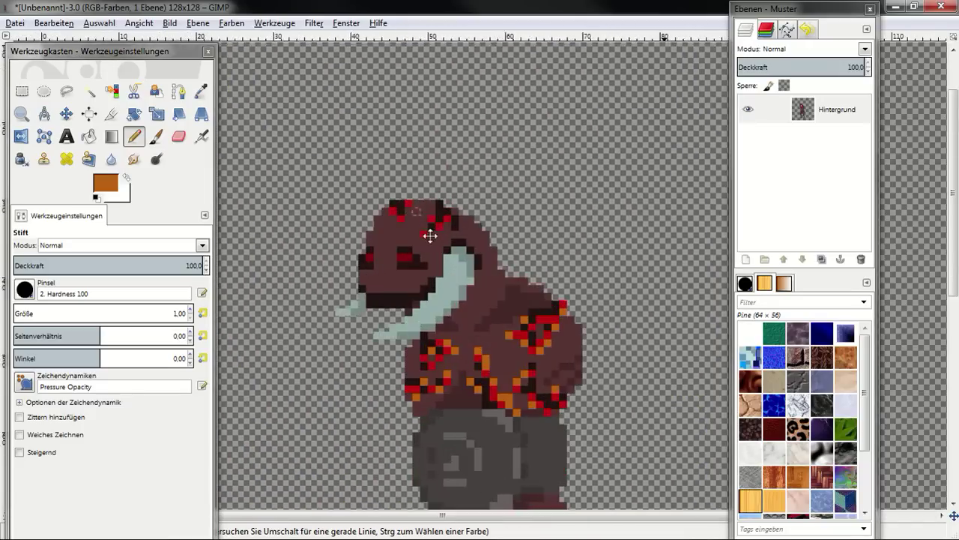
scroll(487, 255, "up", 2)
scroll(488, 255, "up", 2)
left_click(499, 278)
left_click(561, 246)
left_click(498, 151)
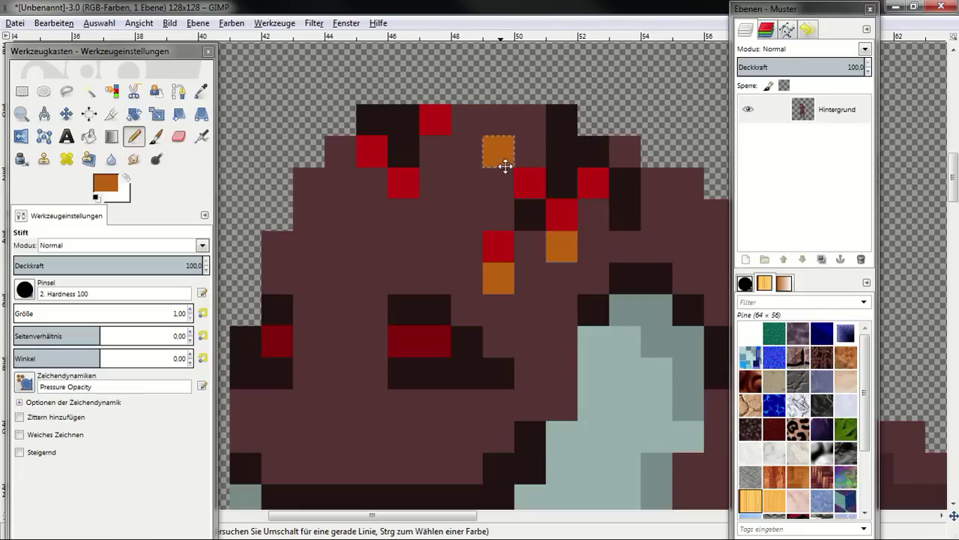
left_click(466, 151)
left_click(413, 212)
left_click(341, 186)
scroll(447, 282, "down", 3)
scroll(486, 316, "down", 1)
scroll(432, 272, "up", 1)
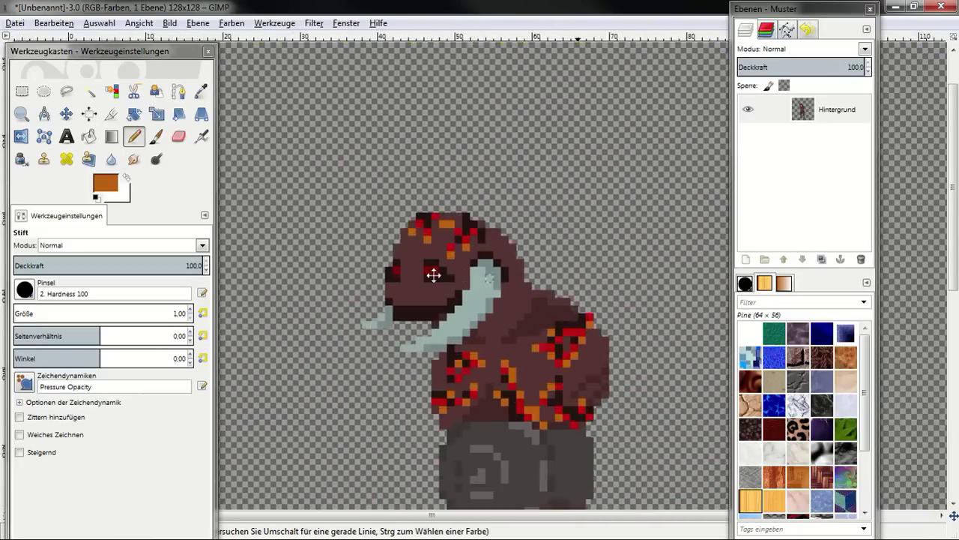
scroll(424, 332, "up", 4)
left_click(502, 368)
left_click(465, 334)
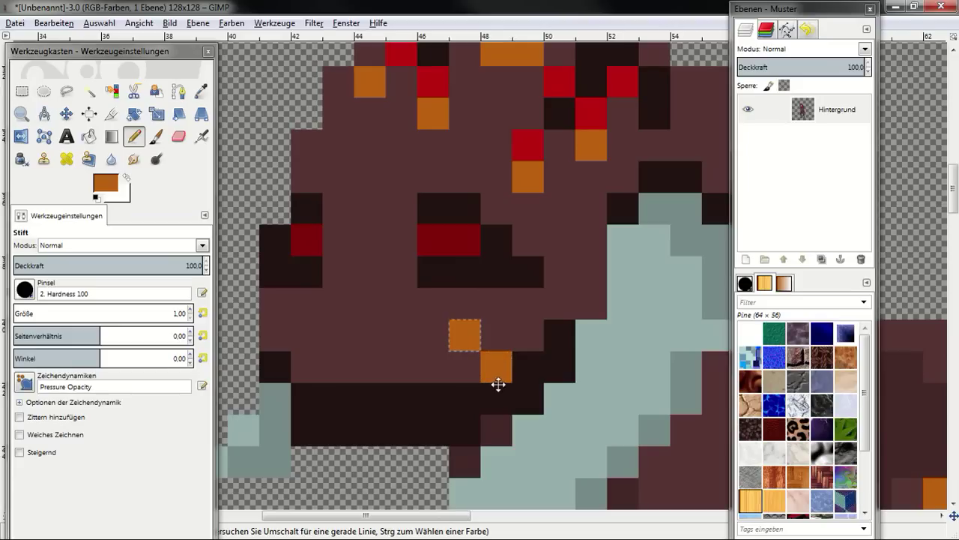
Paint bright red pixels along the mouth line and beside the tusk, topped with an orange pixel.
left_click(528, 145, "ctrl")
left_click_drag(506, 338, 530, 336)
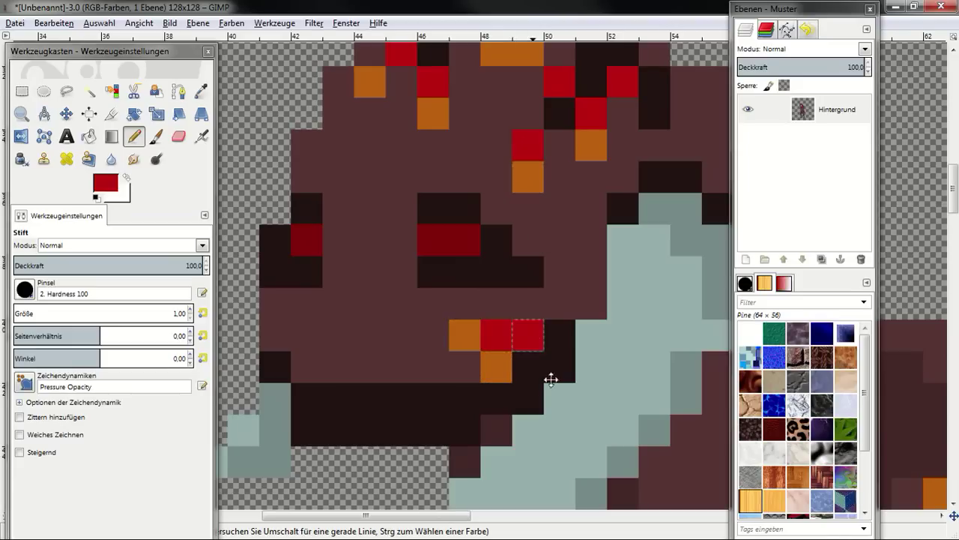
left_click(591, 304)
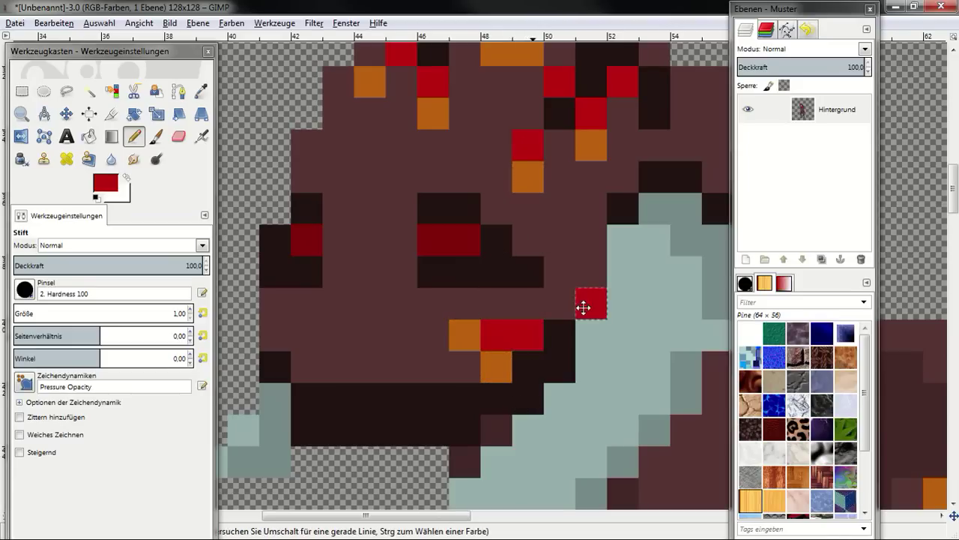
left_click(529, 176, "ctrl")
left_click(591, 273)
Add orange and red glow pixels down the left edge of the lower body.
scroll(572, 304, "down", 1)
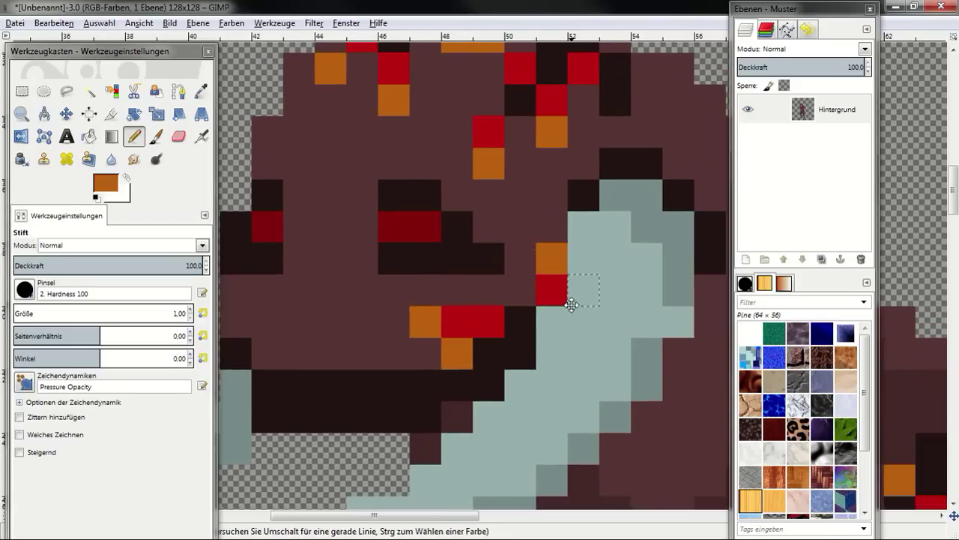
scroll(592, 337, "down", 2)
scroll(583, 348, "down", 2)
scroll(582, 348, "down", 2)
scroll(559, 343, "down", 1)
scroll(556, 300, "down", 1)
scroll(567, 322, "down", 2)
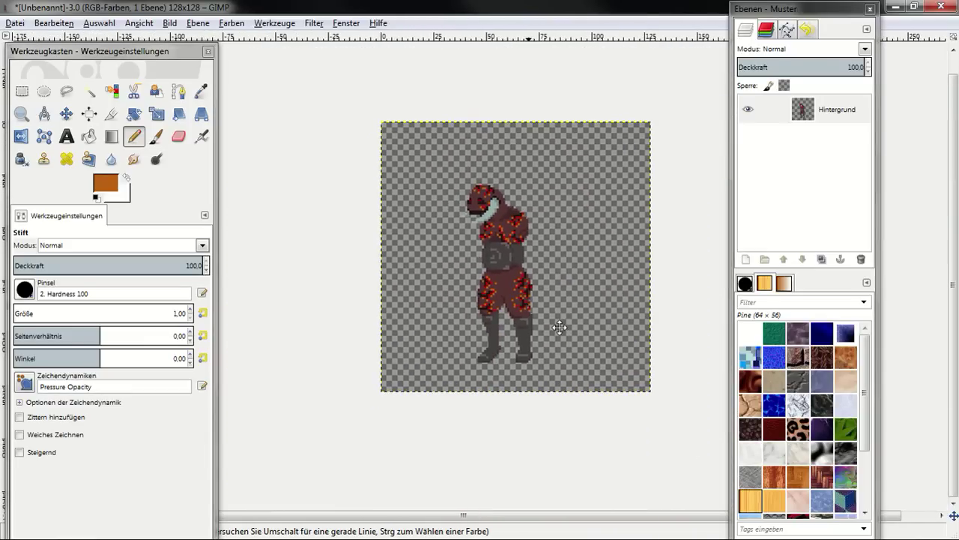
scroll(499, 257, "up", 2)
scroll(503, 278, "up", 1)
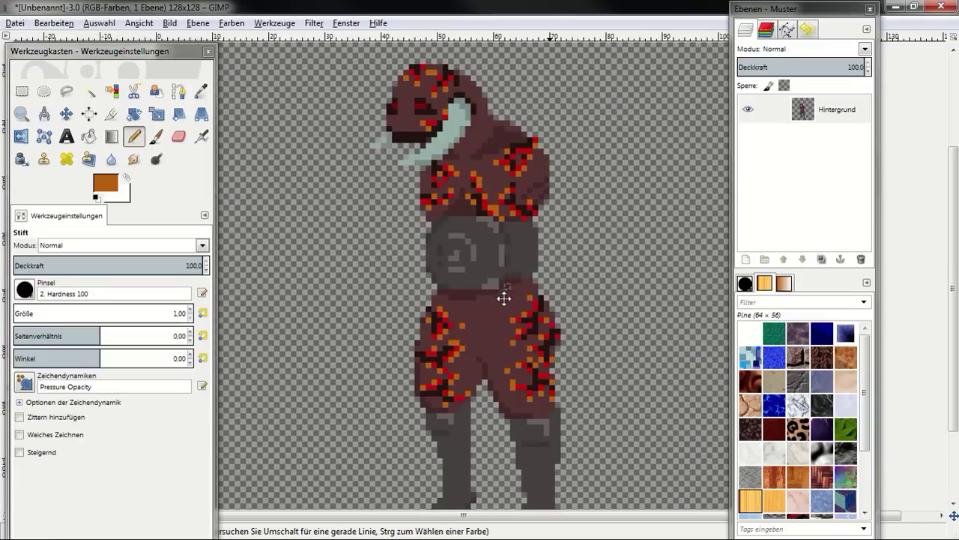
scroll(503, 295, "up", 1)
scroll(550, 285, "up", 2)
scroll(516, 316, "up", 1)
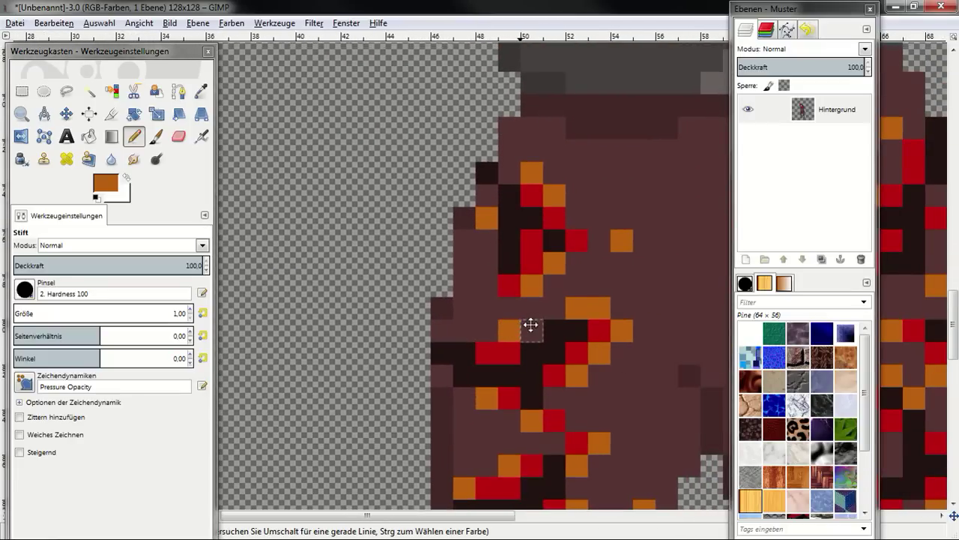
left_click_drag(464, 241, 463, 263)
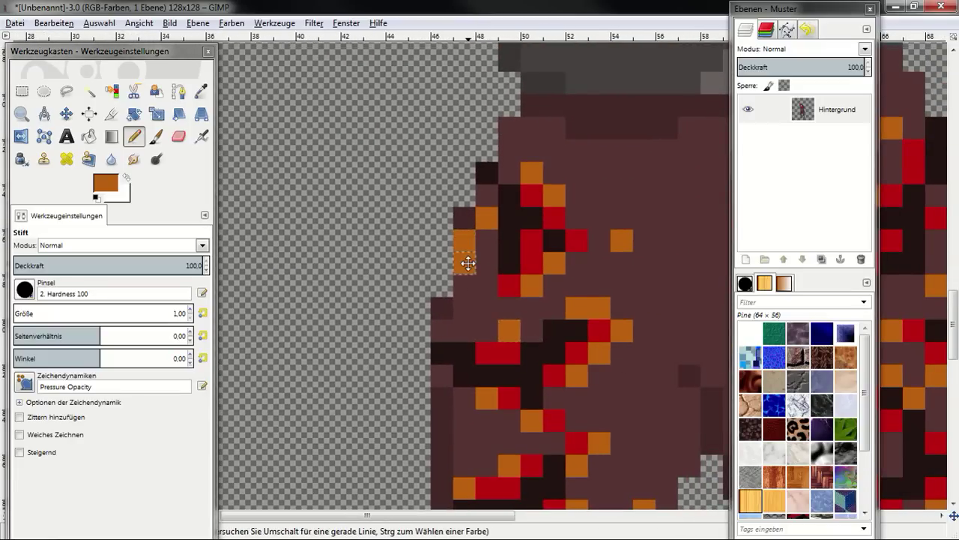
left_click(509, 287, "ctrl")
left_click(443, 327)
scroll(480, 381, "down", 2)
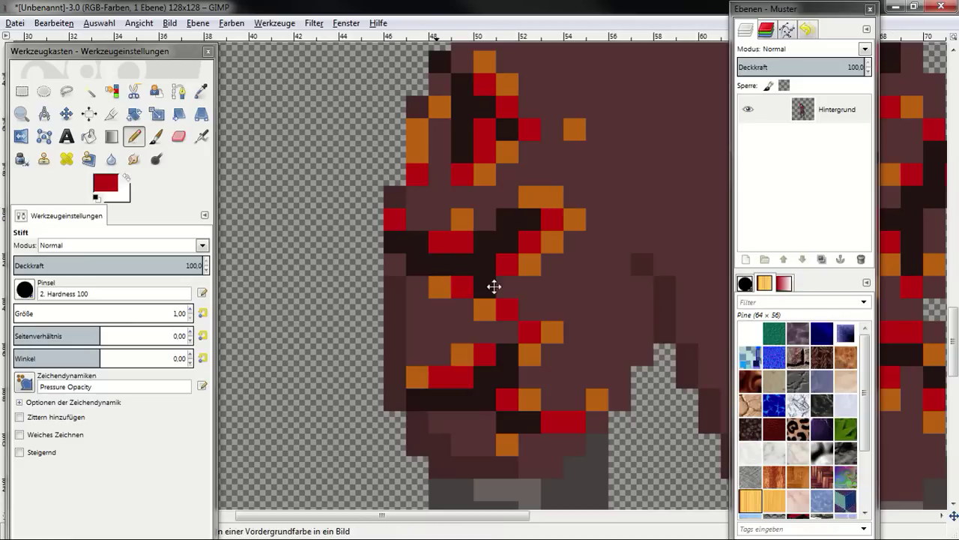
mouse_move(397, 332)
left_mouse_down()
mouse_move(402, 353)
mouse_move(442, 360)
left_mouse_up()
left_click(419, 377, "ctrl")
left_click(394, 377)
left_click(417, 310)
Add orange glow pixels along the right edge of the lower body.
scroll(451, 385, "down", 2)
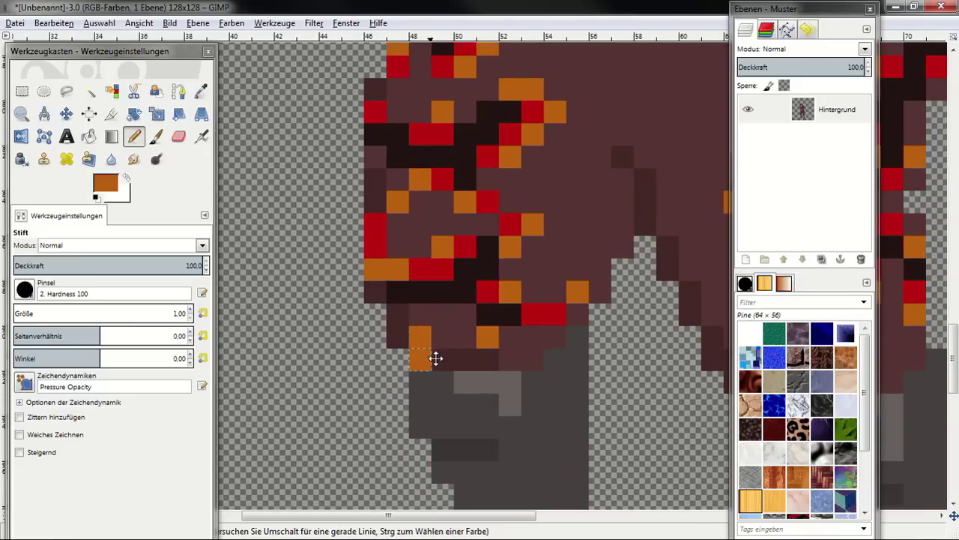
scroll(478, 380, "right", 2)
scroll(321, 397, "right", 4)
scroll(548, 315, "left", 2)
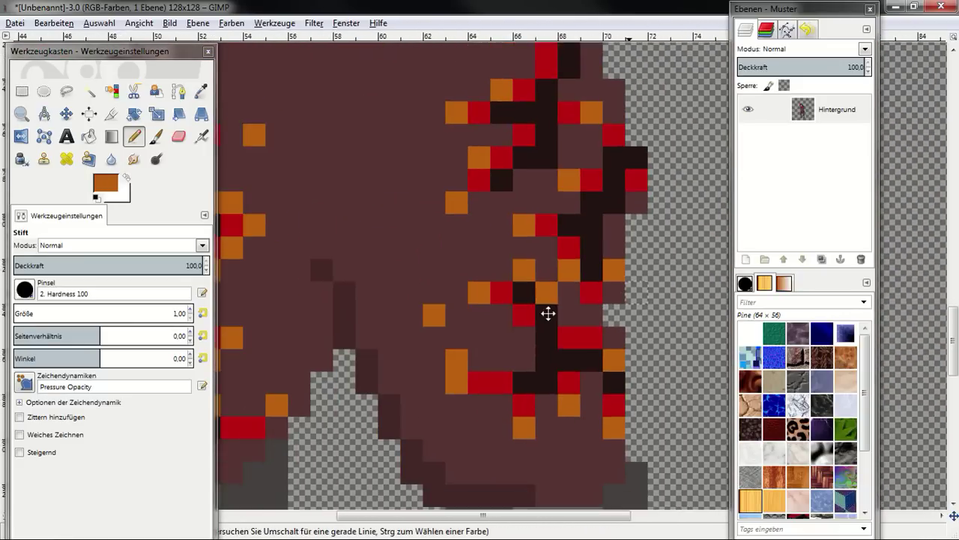
scroll(595, 352, "up", 1)
scroll(604, 337, "up", 2)
scroll(603, 338, "right", 1)
left_click(571, 223)
left_click(526, 155)
left_click(503, 132)
scroll(534, 290, "right", 2)
scroll(533, 290, "up", 1)
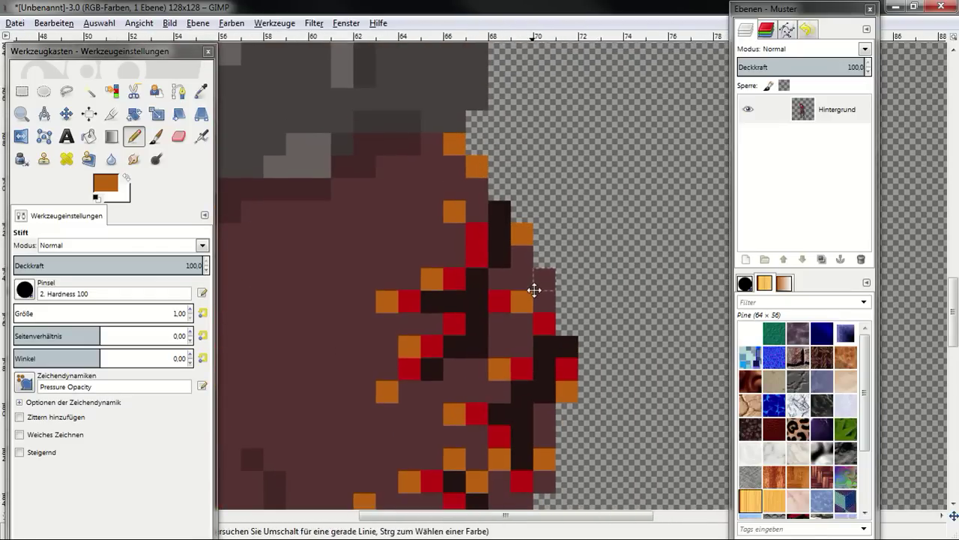
scroll(533, 290, "down", 2)
scroll(529, 299, "down", 3)
scroll(517, 322, "down", 1)
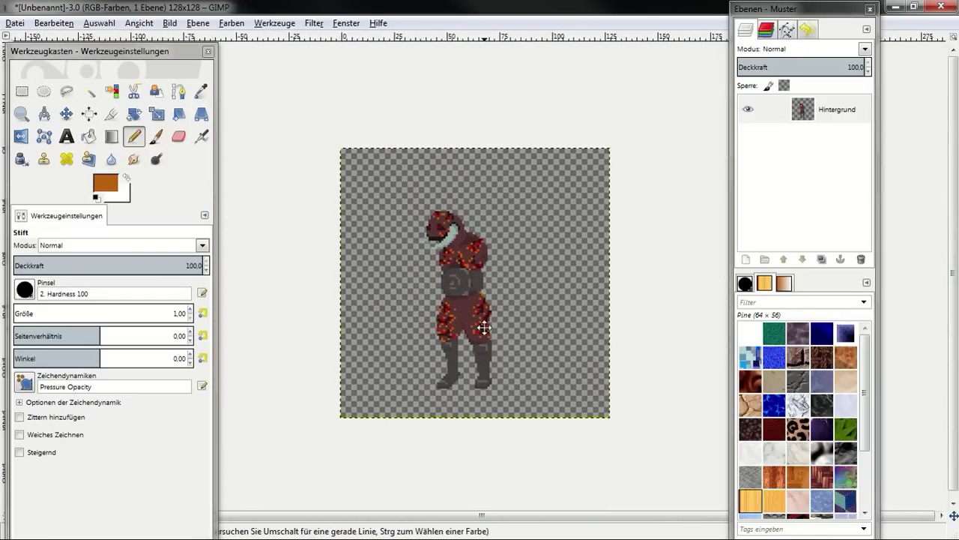
Draw a near-black crack across the upper torso and line it with red pixels.
scroll(484, 328, "up", 3)
scroll(461, 311, "up", 2)
scroll(460, 310, "up", 1)
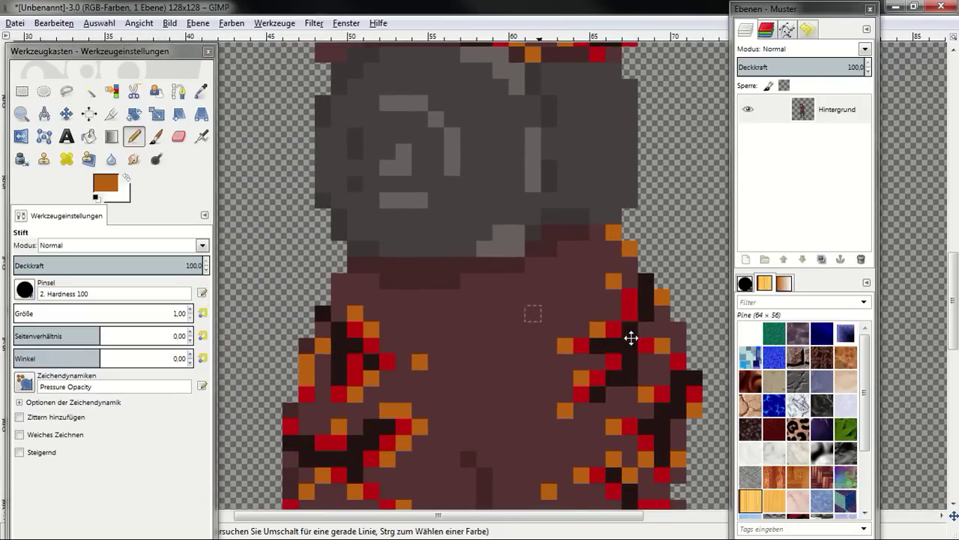
left_click(631, 338, "ctrl")
mouse_move(587, 275)
left_mouse_down()
mouse_move(505, 315)
mouse_move(464, 313)
mouse_move(485, 360)
left_mouse_up()
left_click(574, 347, "ctrl")
left_click(500, 328)
left_click(468, 346)
left_click(468, 362)
left_click(548, 311)
left_click(499, 297)
left_click(581, 297)
left_click(581, 264)
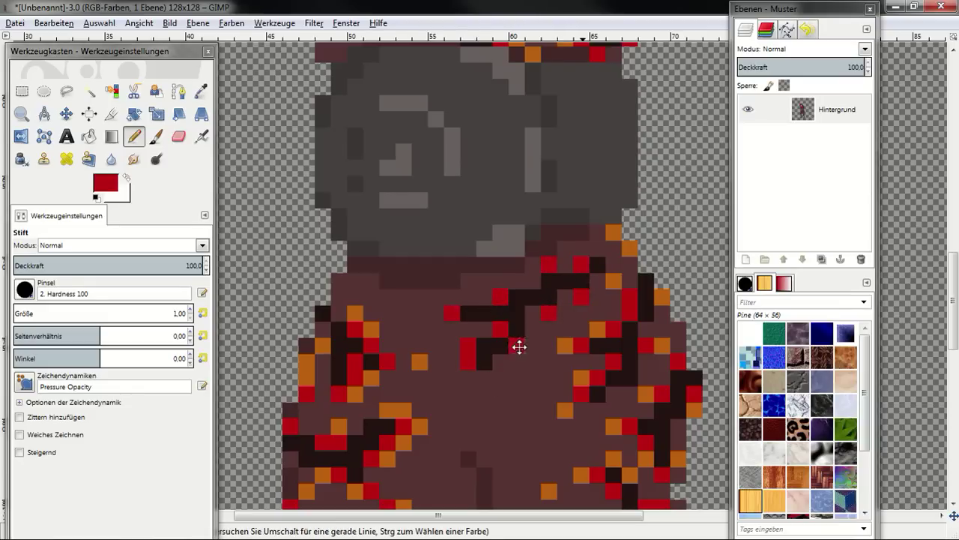
Dot orange glow pixels along the torso crack.
left_click(565, 344, "ctrl")
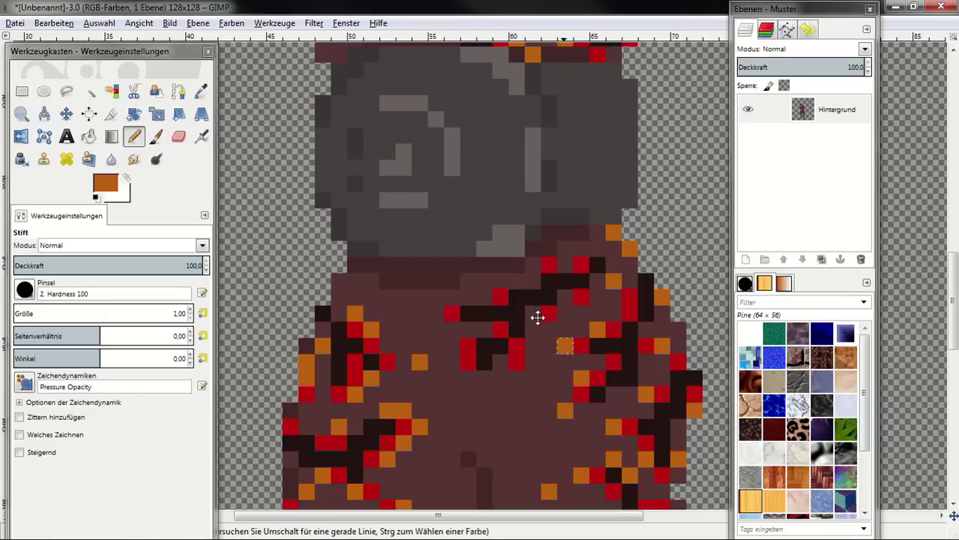
left_click_drag(532, 312, 549, 329)
left_click(512, 377)
left_click_drag(482, 374, 466, 374)
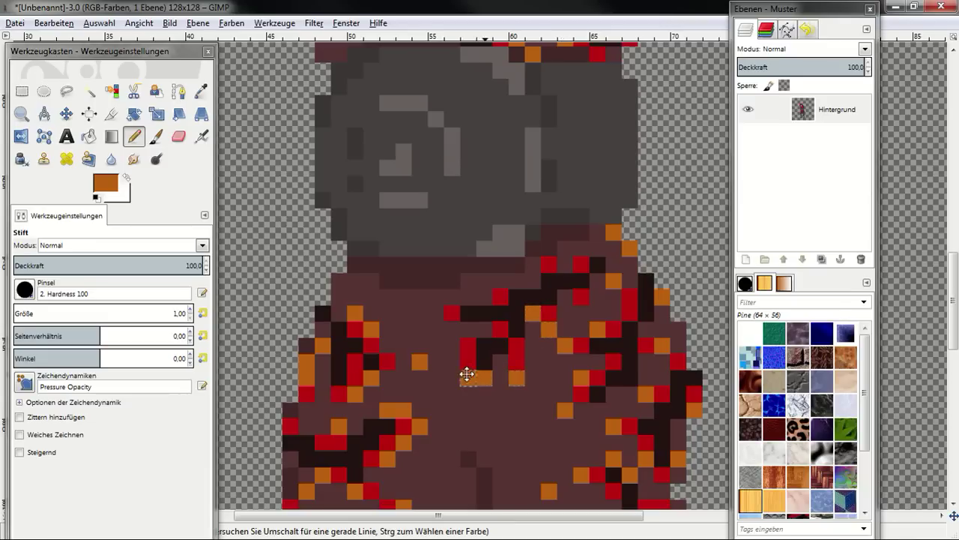
left_click(470, 391)
left_click(436, 313)
left_click(484, 295)
left_click(533, 280)
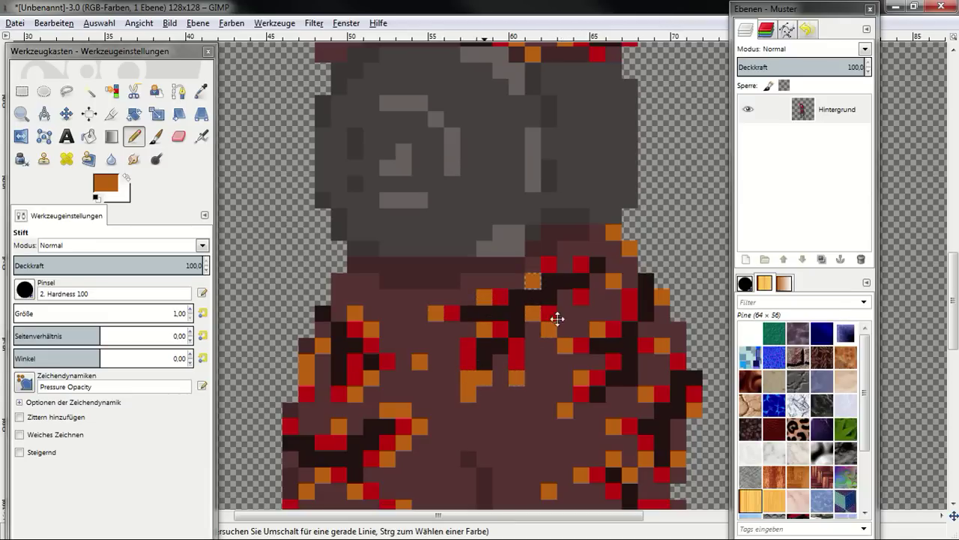
scroll(598, 337, "down", 1)
scroll(597, 337, "right", 1)
Add an orange pixel near the collar and look over the finished sprite.
left_click(594, 213)
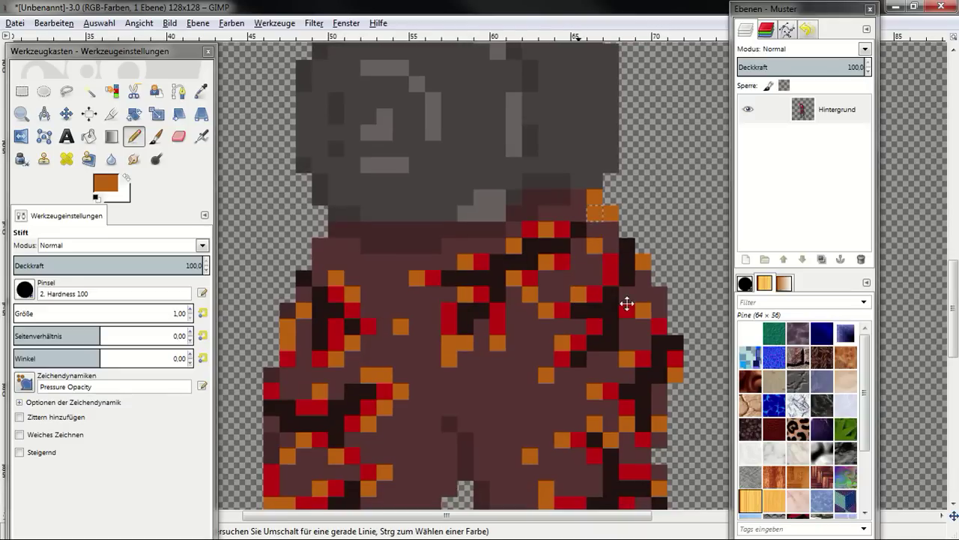
scroll(609, 310, "up", 1)
scroll(609, 309, "right", 1)
scroll(629, 337, "down", 2)
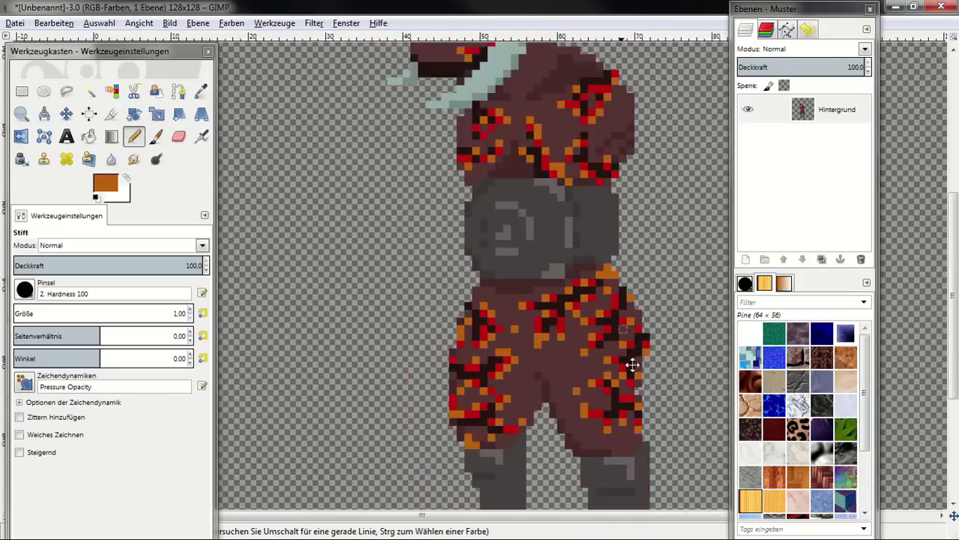
scroll(636, 364, "down", 2)
scroll(582, 378, "down", 2)
scroll(582, 378, "up", 1)
scroll(582, 348, "up", 1)
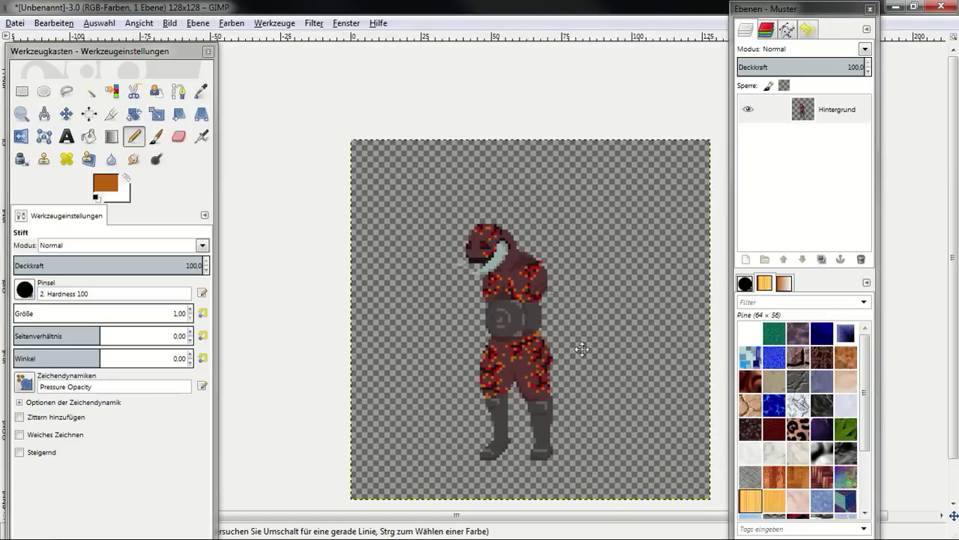
scroll(596, 351, "right", 2)
scroll(584, 344, "down", 3)
scroll(556, 325, "down", 1)
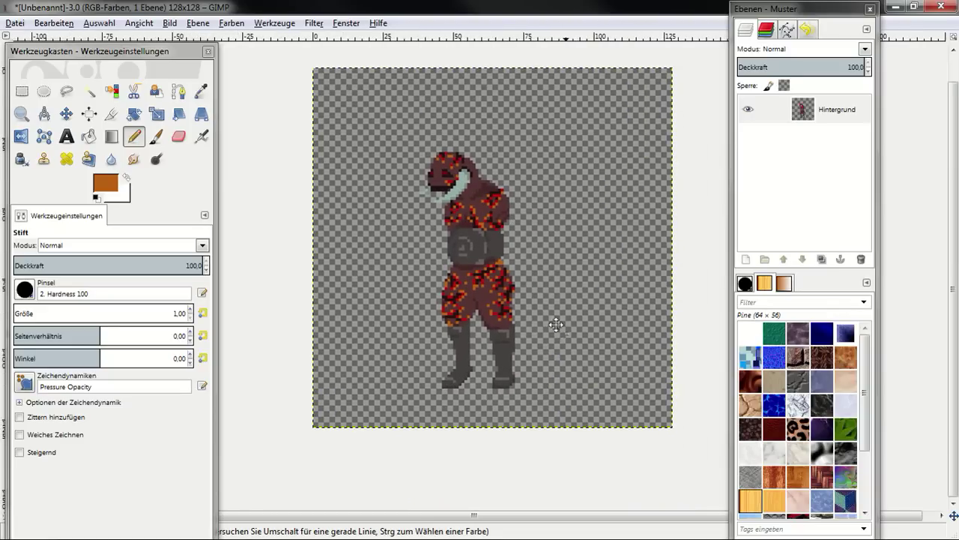
scroll(552, 285, "up", 1)
scroll(558, 273, "up", 1)
scroll(558, 270, "down", 1)
scroll(555, 266, "down", 1)
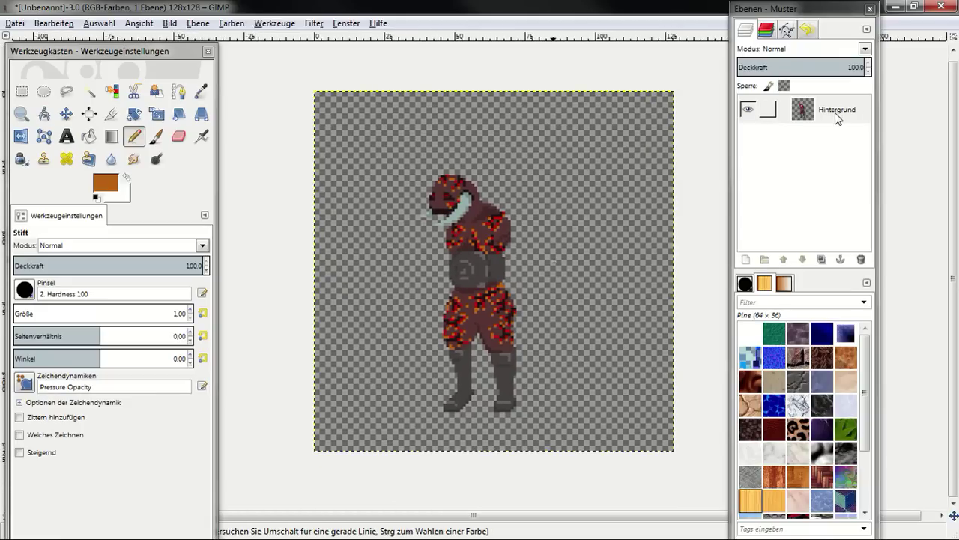
scroll(552, 230, "up", 1)
scroll(561, 215, "up", 1)
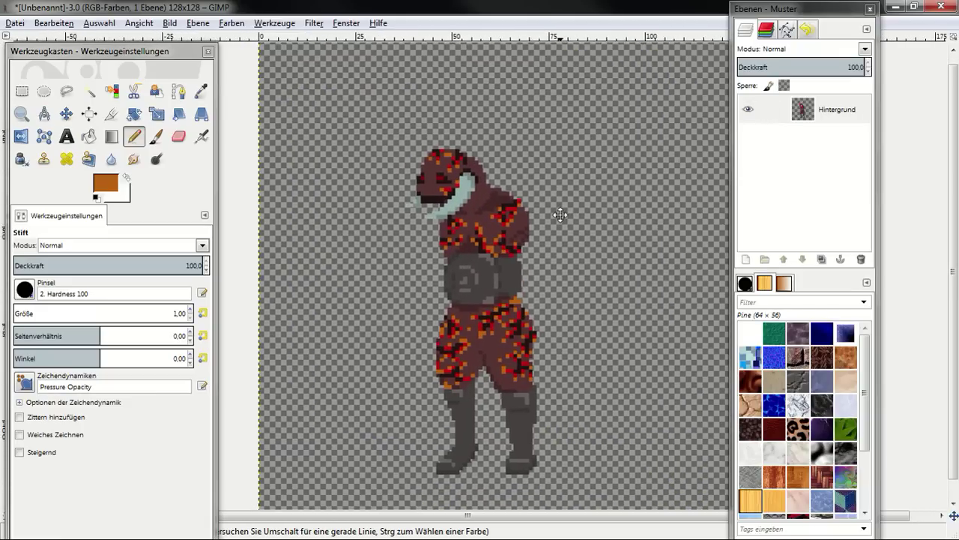
scroll(561, 215, "up", 1)
scroll(547, 209, "down", 1)
Create a Transparenz-filled layer via Neue Ebene… and rename it 'arms'.
right_click(825, 112)
left_click(749, 144)
left_click(213, 331)
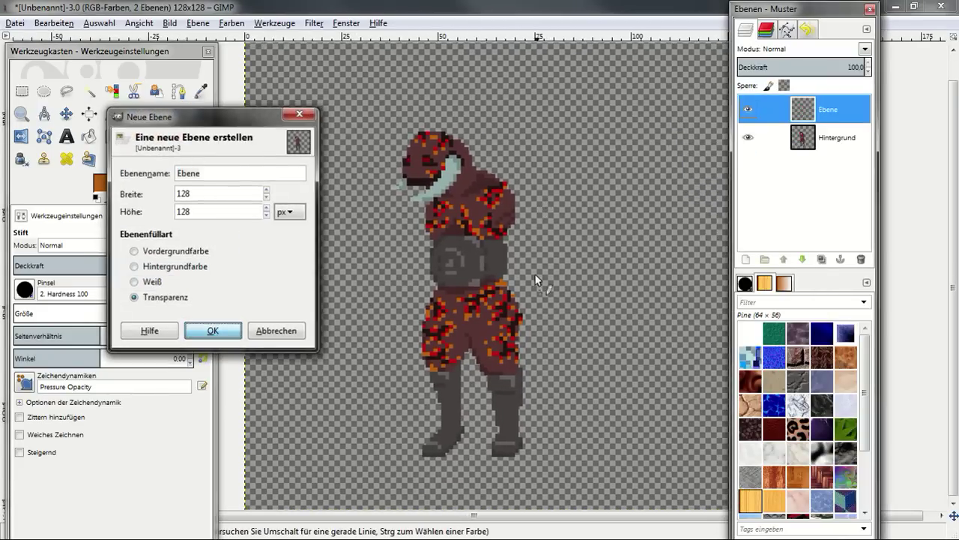
left_click(831, 113)
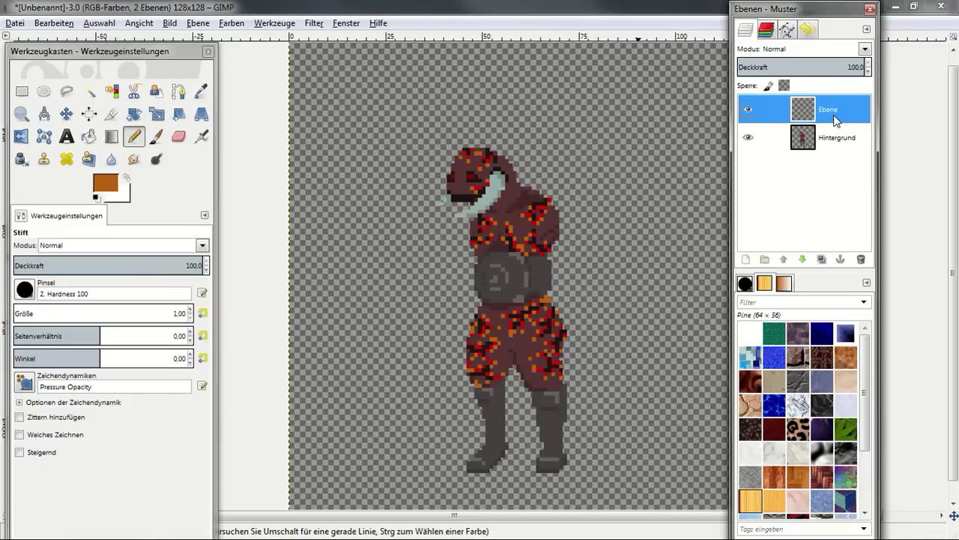
double_click(834, 117)
type("arms")
key("Return")
key("space")
Pick the belt's dark grey and paint the arm shape with a diagonal edge on the arms layer.
scroll(525, 161, "up", 1)
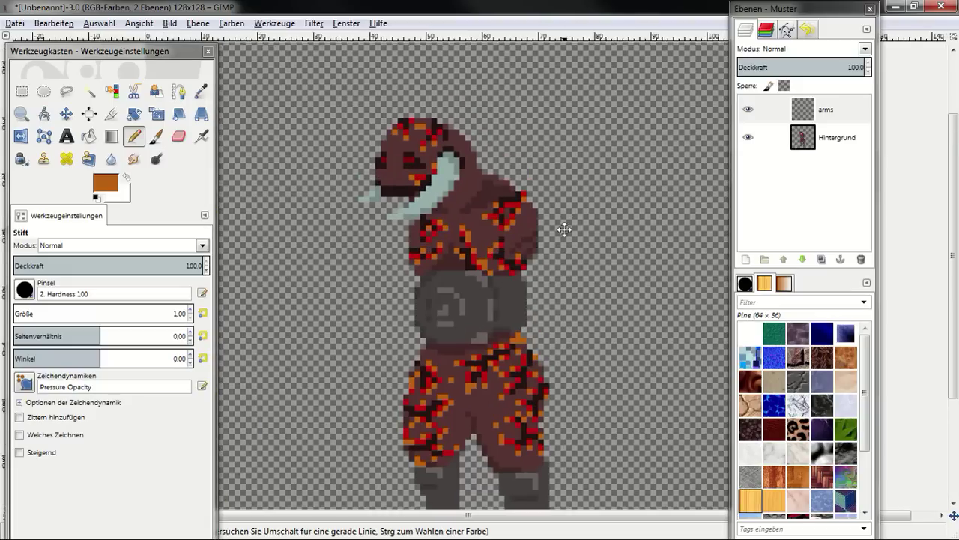
scroll(524, 161, "up", 1)
left_click(834, 138)
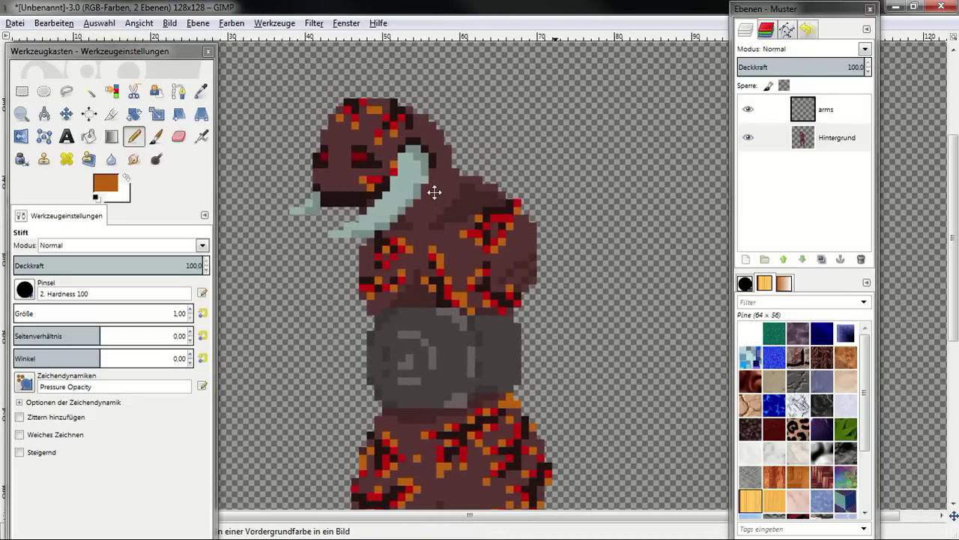
left_click(439, 193, "ctrl")
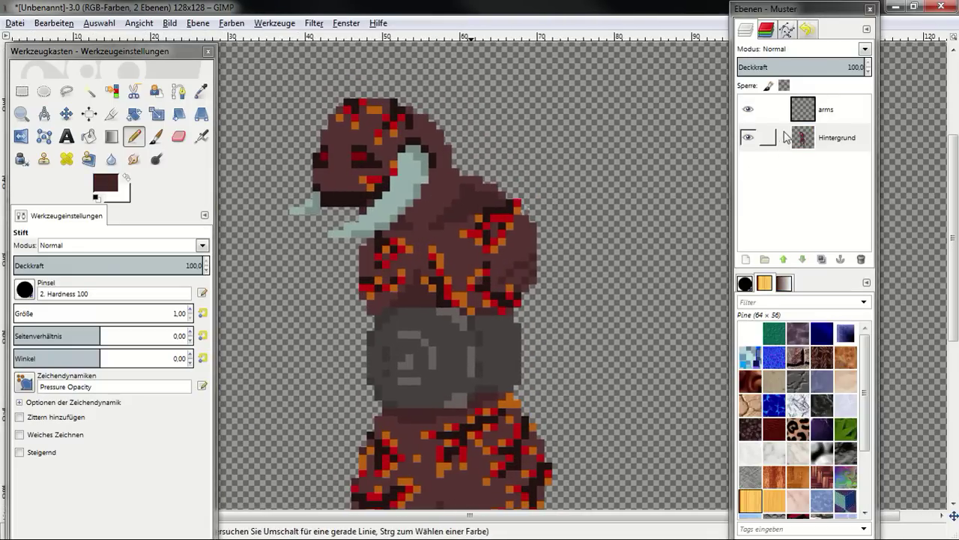
left_click(503, 353, "ctrl")
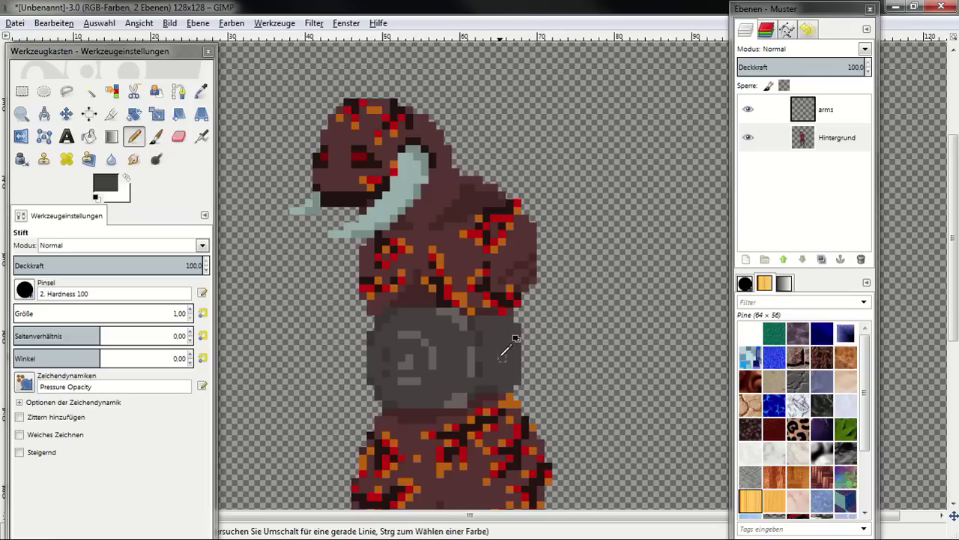
left_click(765, 109)
left_click_drag(575, 258, 545, 269)
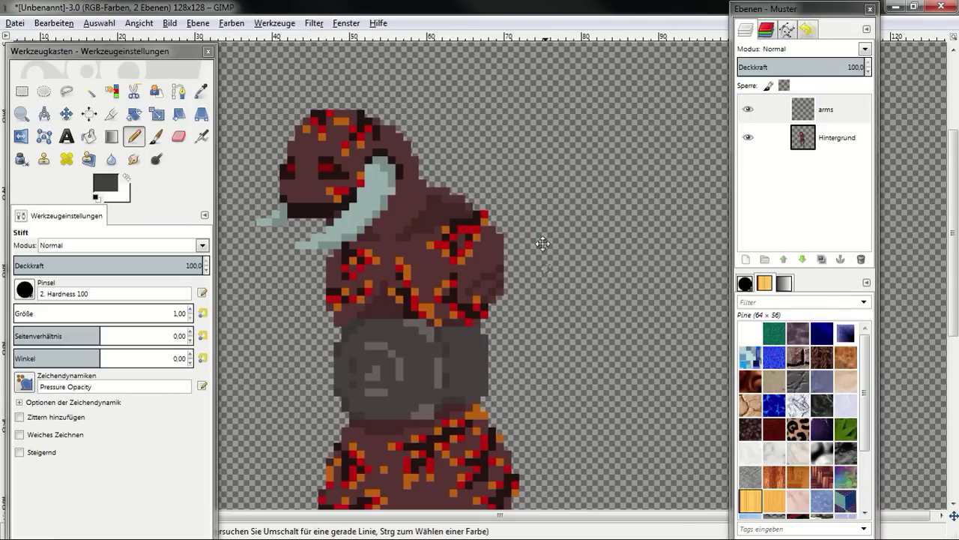
scroll(472, 230, "up", 1)
scroll(492, 239, "up", 1)
mouse_move(455, 224)
left_mouse_down()
mouse_move(497, 209)
mouse_move(460, 218)
mouse_move(473, 203)
mouse_move(438, 234)
mouse_move(484, 193)
mouse_move(555, 220)
mouse_move(490, 201)
mouse_move(600, 265)
mouse_move(525, 238)
mouse_move(561, 261)
mouse_move(467, 261)
mouse_move(473, 246)
mouse_move(430, 236)
mouse_move(450, 203)
mouse_move(487, 185)
mouse_move(519, 197)
mouse_move(492, 224)
mouse_move(507, 248)
mouse_move(515, 243)
left_mouse_up()
scroll(515, 243, "left", 3)
scroll(515, 239, "down", 1)
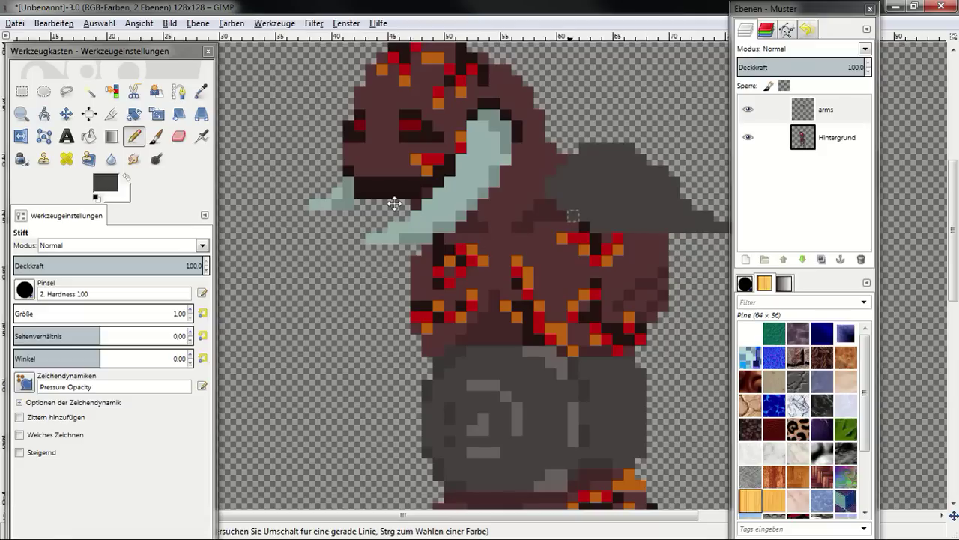
mouse_move(403, 202)
left_mouse_down()
mouse_move(356, 229)
mouse_move(404, 217)
left_mouse_up()
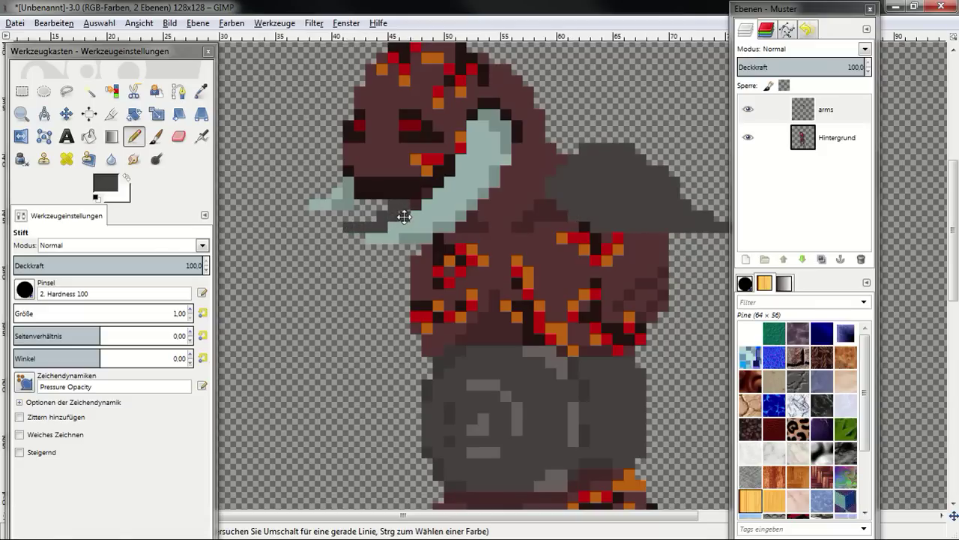
Add lighter grey pixels along the arm's top edge.
scroll(498, 307, "down", 1)
scroll(484, 278, "down", 2)
scroll(465, 277, "up", 1)
scroll(441, 262, "up", 2)
scroll(450, 195, "up", 1)
scroll(495, 233, "up", 1)
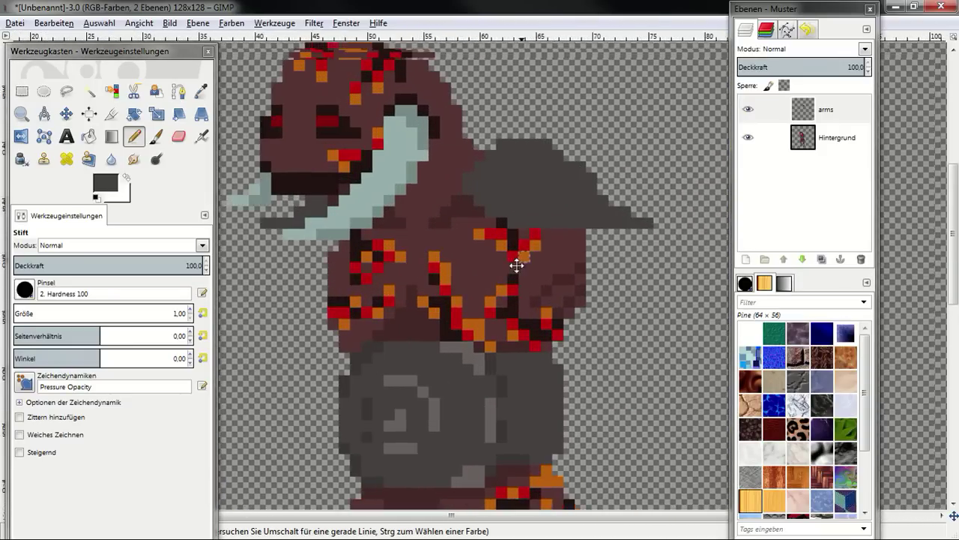
scroll(516, 262, "up", 1)
left_click(764, 137)
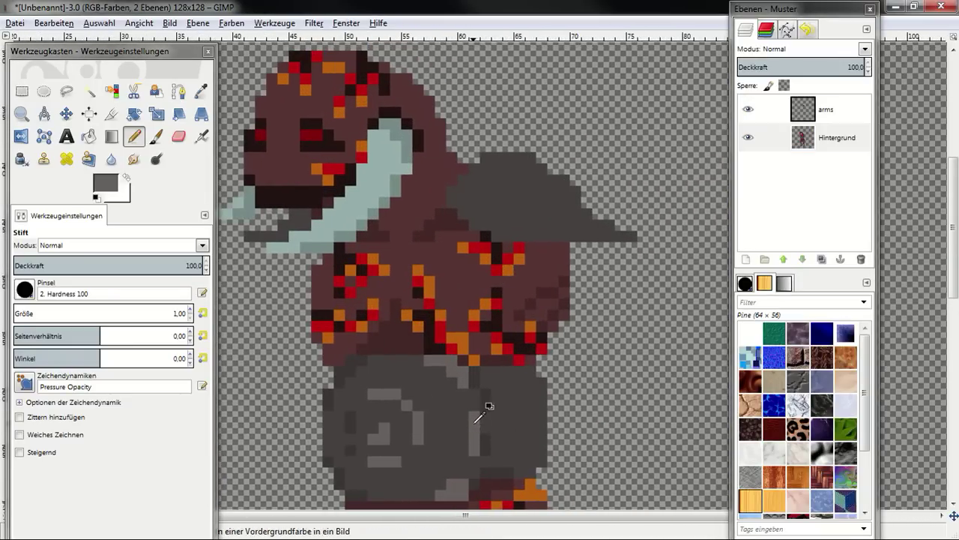
key("Page_Up")
left_click_drag(517, 153, 570, 189)
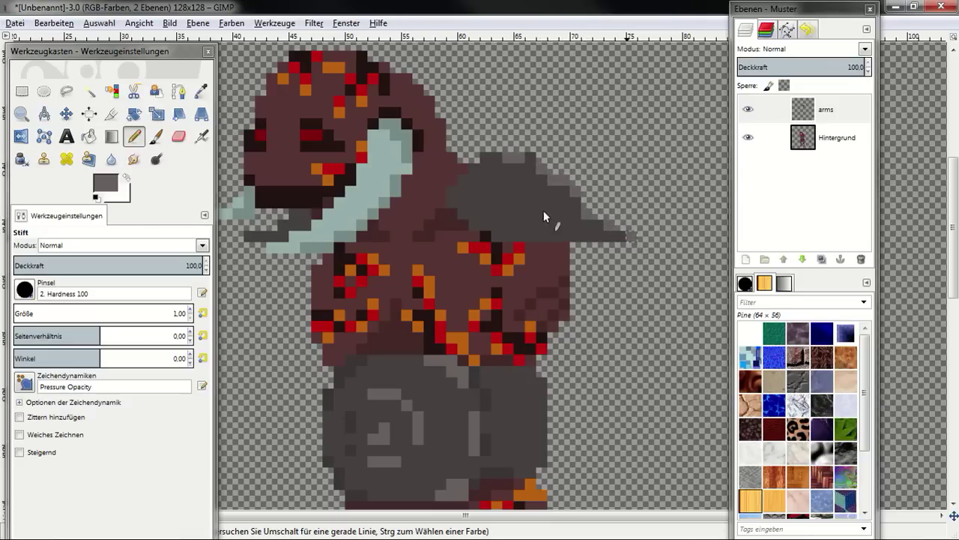
Pick a darker grey from the canvas and shade the arm with it.
scroll(536, 162, "down", 1)
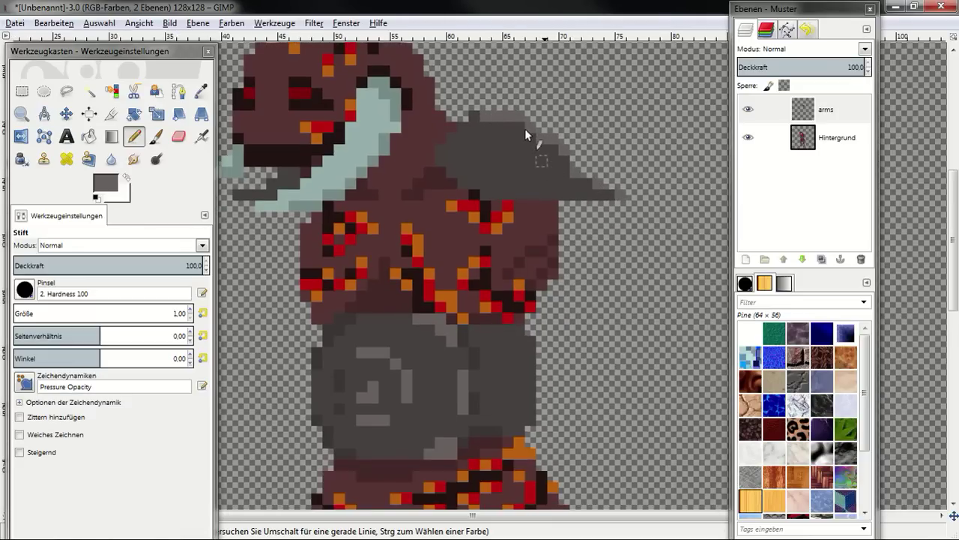
scroll(584, 185, "down", 1)
left_click(764, 143)
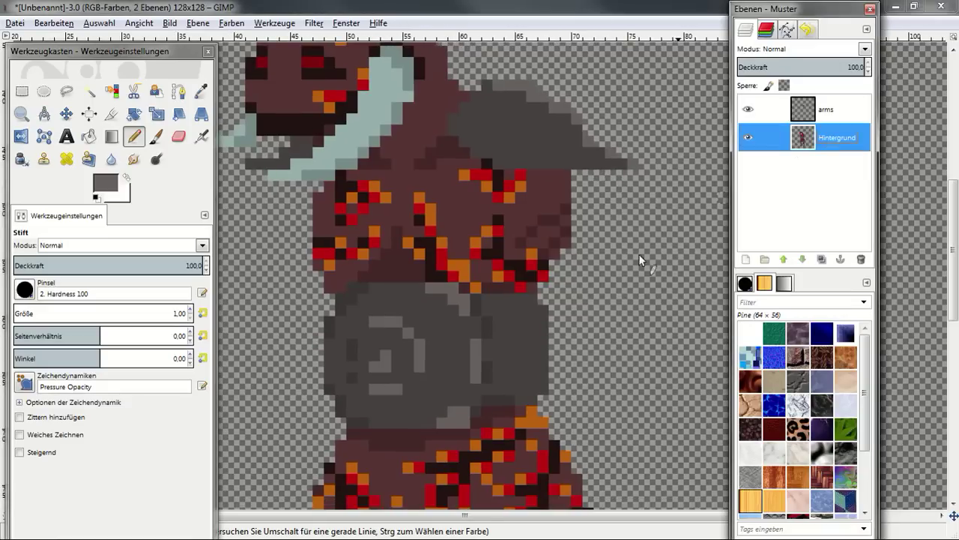
left_click(535, 341, "ctrl")
left_click(823, 111)
scroll(499, 186, "up", 1)
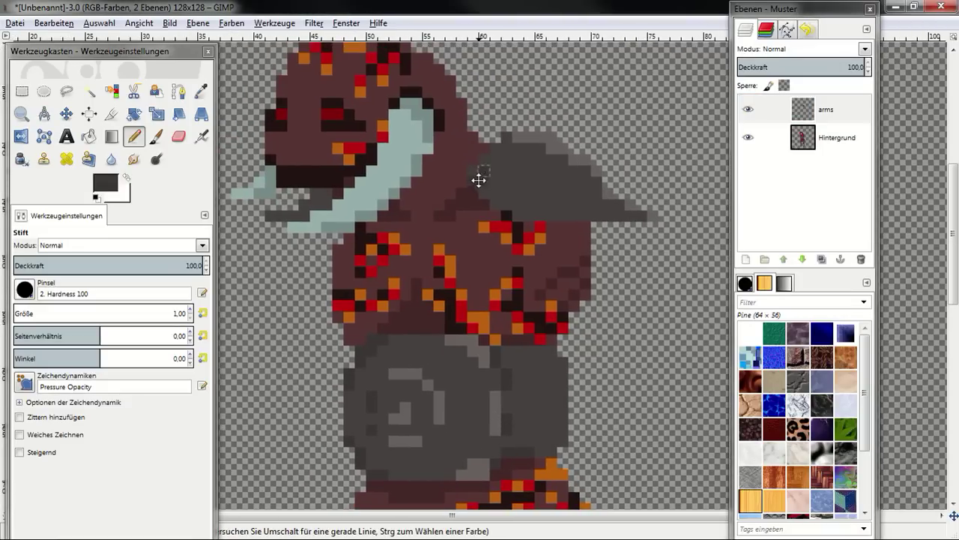
left_click_drag(478, 180, 543, 217)
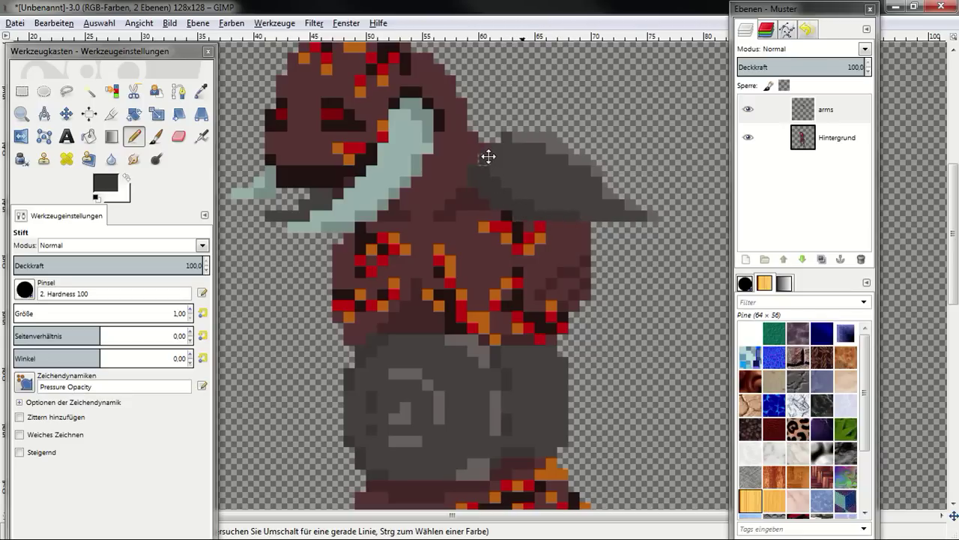
scroll(563, 184, "down", 1)
scroll(562, 193, "down", 1)
Sample the dark maroon body colour on the Hintergrund layer, then reselect the arms layer.
scroll(561, 202, "down", 1)
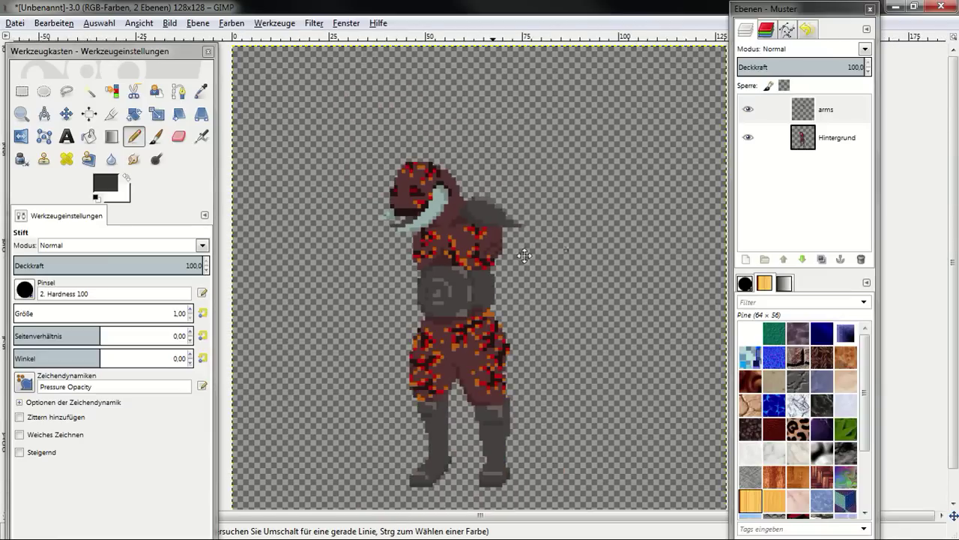
scroll(514, 247, "down", 1)
scroll(425, 218, "up", 3)
scroll(300, 182, "up", 1)
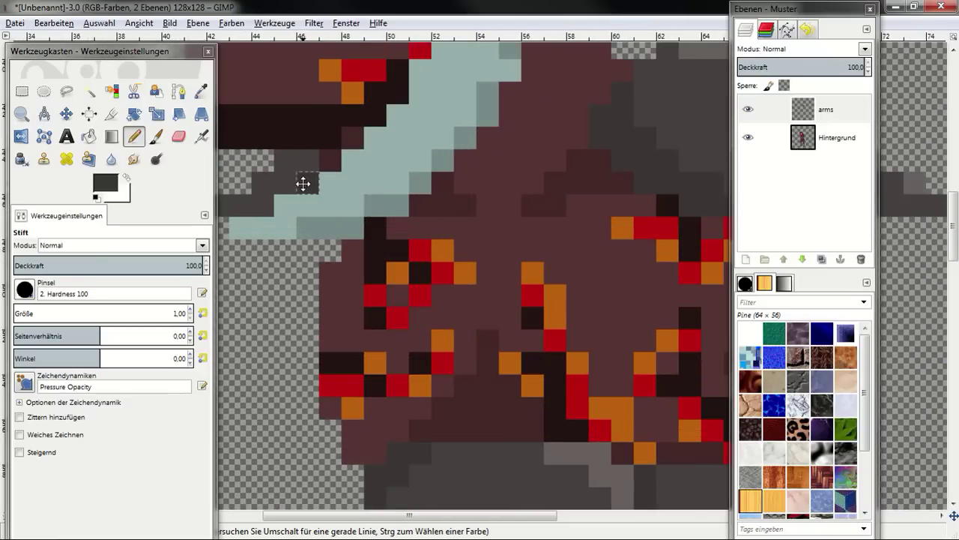
scroll(298, 206, "left", 3)
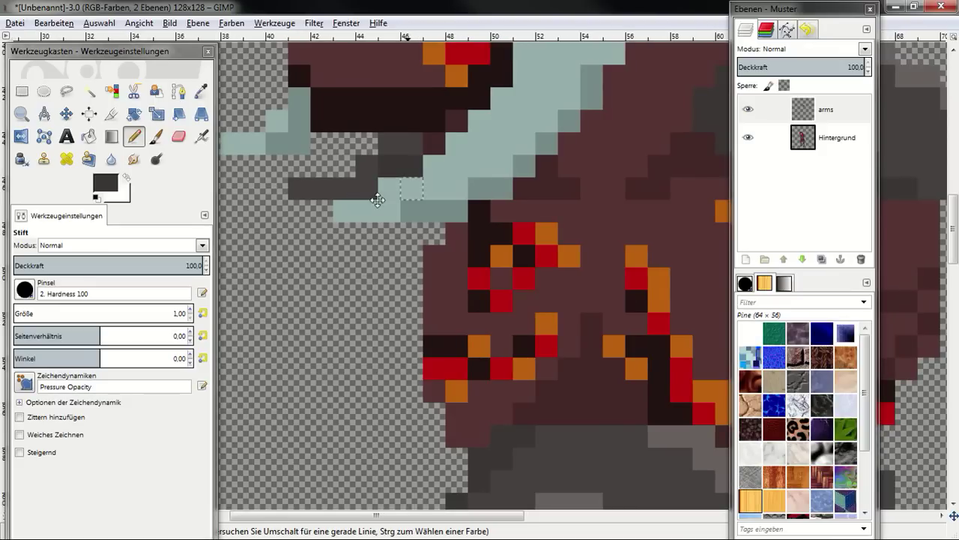
scroll(377, 199, "down", 1)
scroll(358, 188, "down", 1)
scroll(419, 217, "down", 1)
scroll(491, 224, "up", 1)
scroll(502, 233, "up", 1)
scroll(521, 238, "up", 3)
scroll(528, 238, "down", 5)
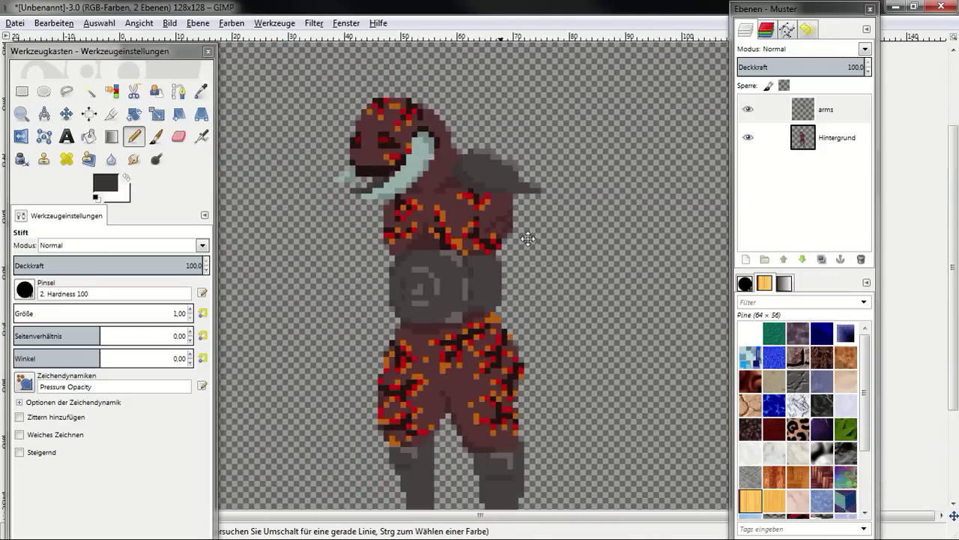
scroll(525, 236, "down", 1)
scroll(514, 225, "down", 1)
scroll(514, 217, "down", 1)
scroll(495, 215, "up", 2)
scroll(491, 213, "up", 1)
scroll(497, 201, "up", 1)
left_click(779, 143)
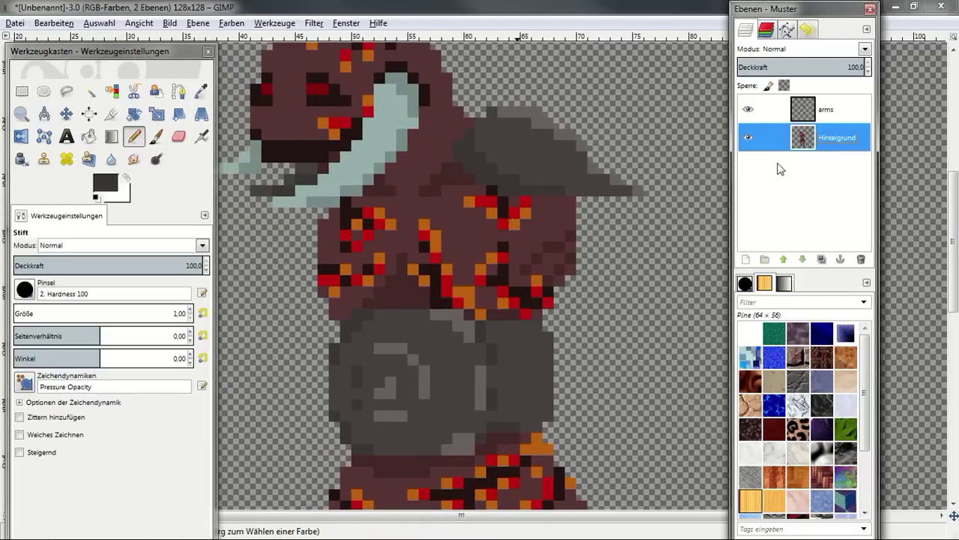
left_click(456, 177, "ctrl")
left_click(828, 113)
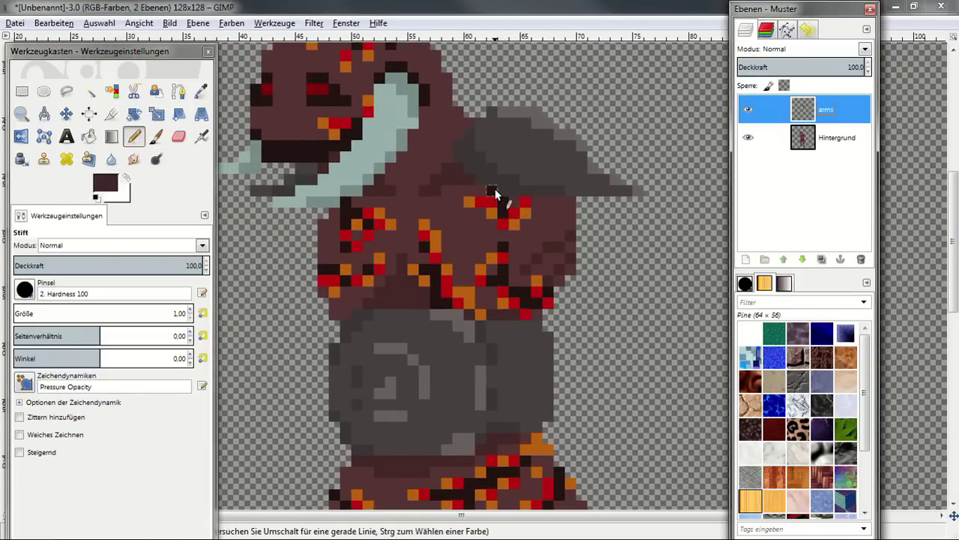
Paint dark-brown pixels down the right arm's edge, darkening its lighter pixels.
left_click(535, 236)
left_click_drag(580, 200, 594, 245)
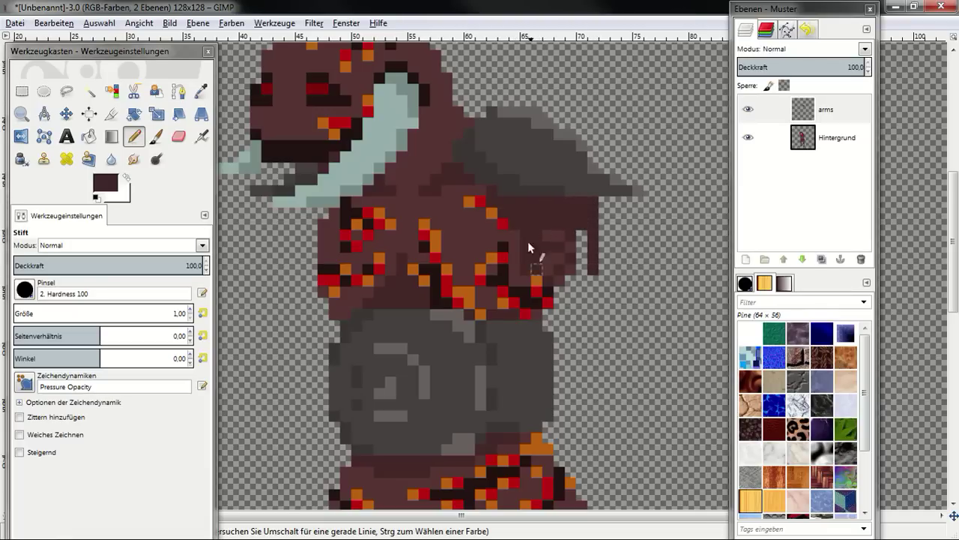
left_click_drag(571, 324, 581, 289)
mouse_move(586, 332)
left_mouse_down()
mouse_move(602, 254)
mouse_move(613, 322)
mouse_move(604, 359)
left_mouse_up()
scroll(596, 373, "down", 3)
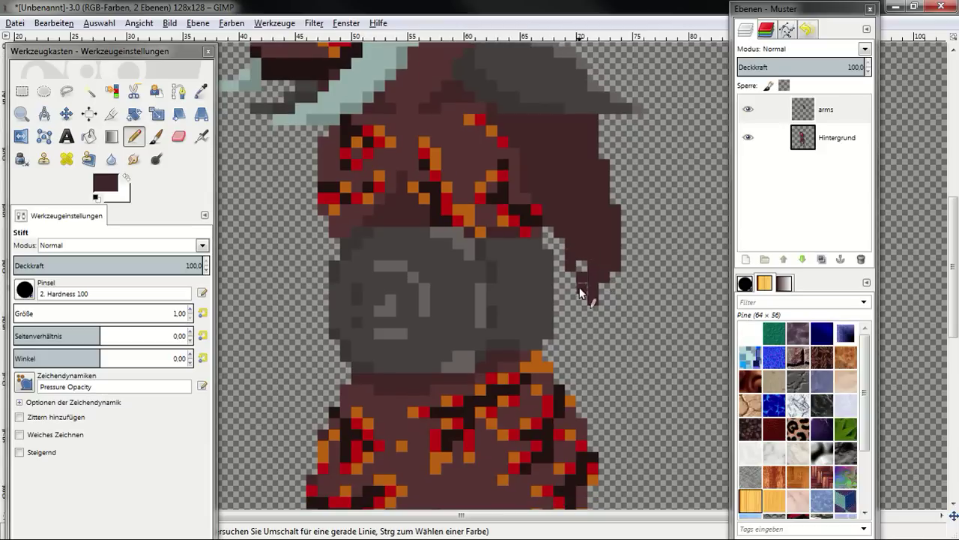
Lengthen the right arm downward, filling dark-brown pixels beside the grey belt.
mouse_move(586, 275)
left_mouse_down()
mouse_move(592, 364)
mouse_move(604, 373)
left_mouse_up()
left_click_drag(617, 271, 604, 339)
scroll(604, 253, "down", 3)
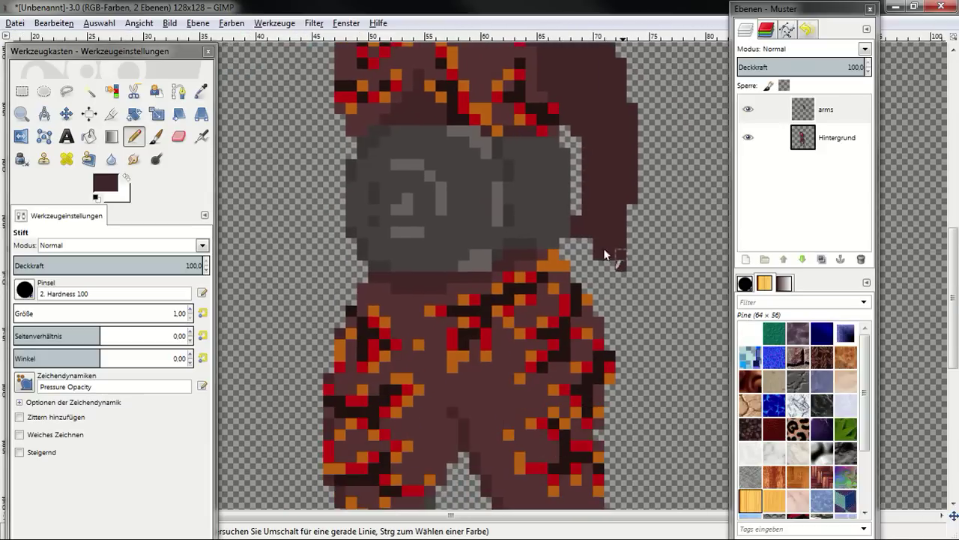
left_click_drag(552, 262, 593, 238)
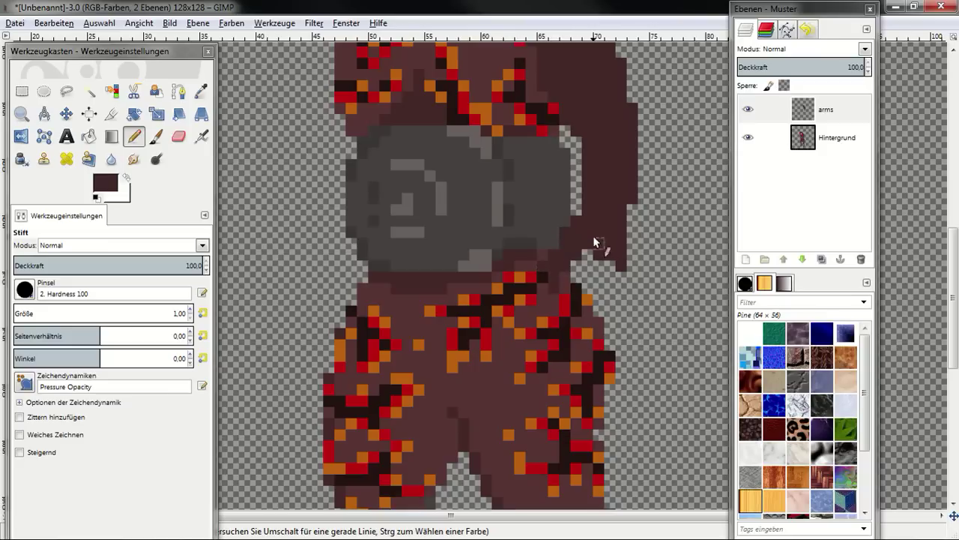
left_click(593, 299)
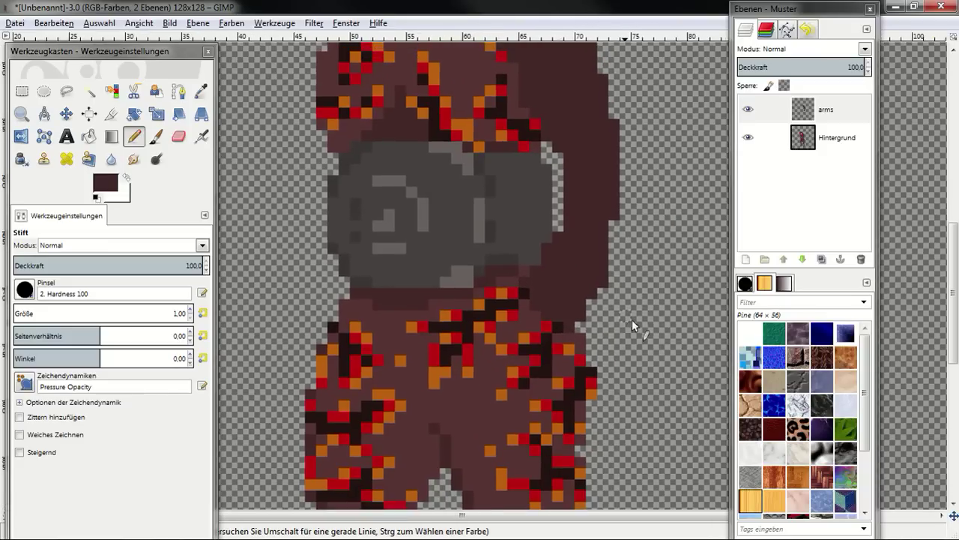
scroll(562, 296, "down", 3)
scroll(559, 313, "up", 2)
scroll(559, 314, "up", 3)
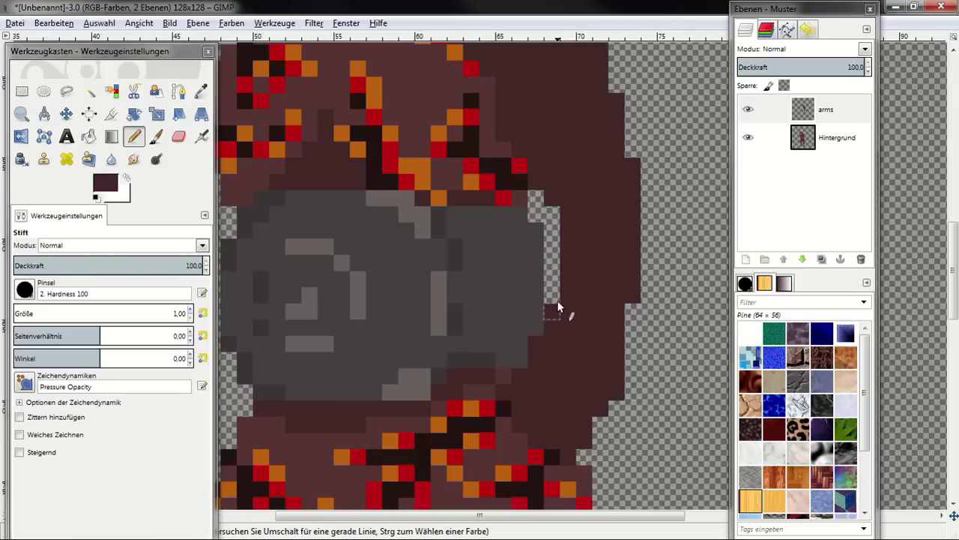
scroll(570, 294, "down", 2)
scroll(588, 285, "down", 1)
scroll(587, 334, "down", 1)
scroll(606, 319, "up", 1)
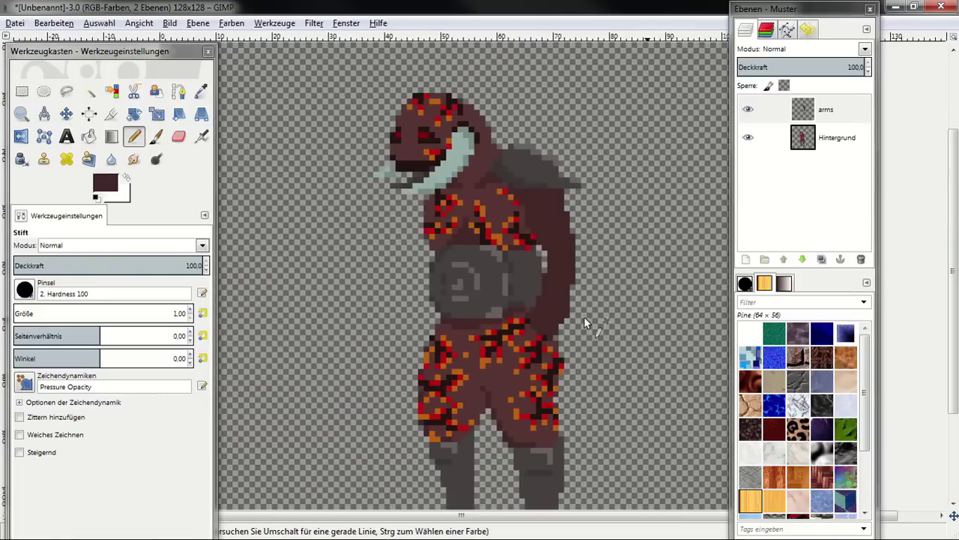
scroll(569, 294, "up", 1)
scroll(508, 202, "up", 2)
scroll(507, 204, "up", 1)
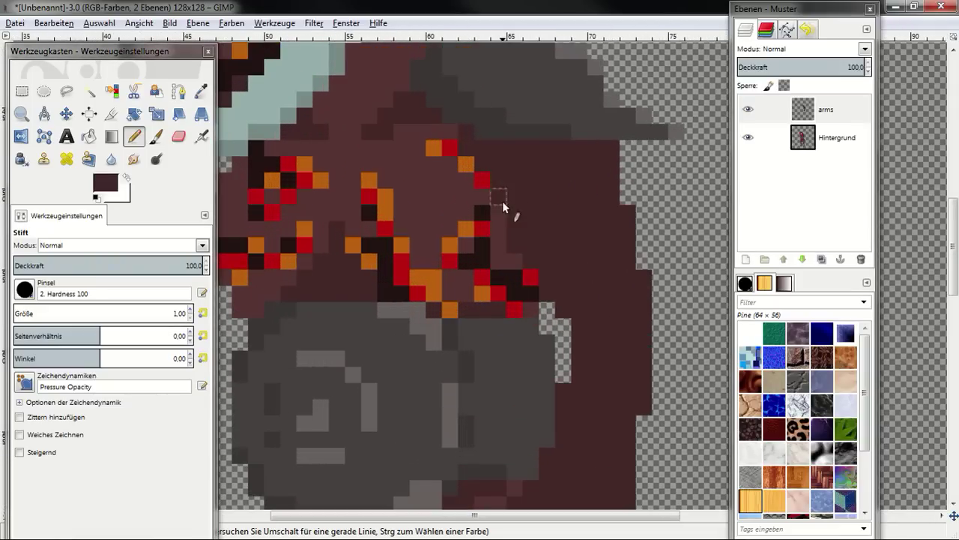
scroll(525, 218, "down", 2)
scroll(597, 254, "down", 1)
scroll(597, 254, "up", 1)
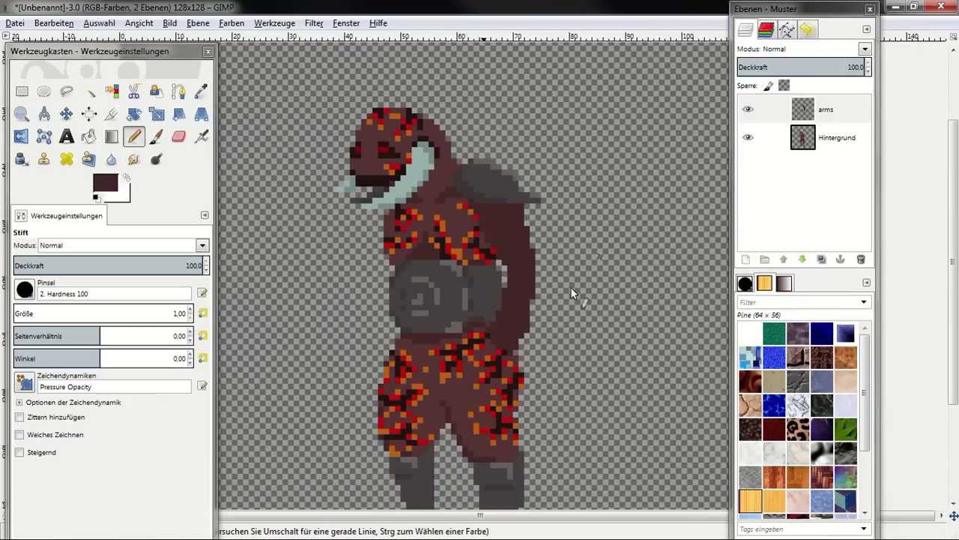
key("shift+e")
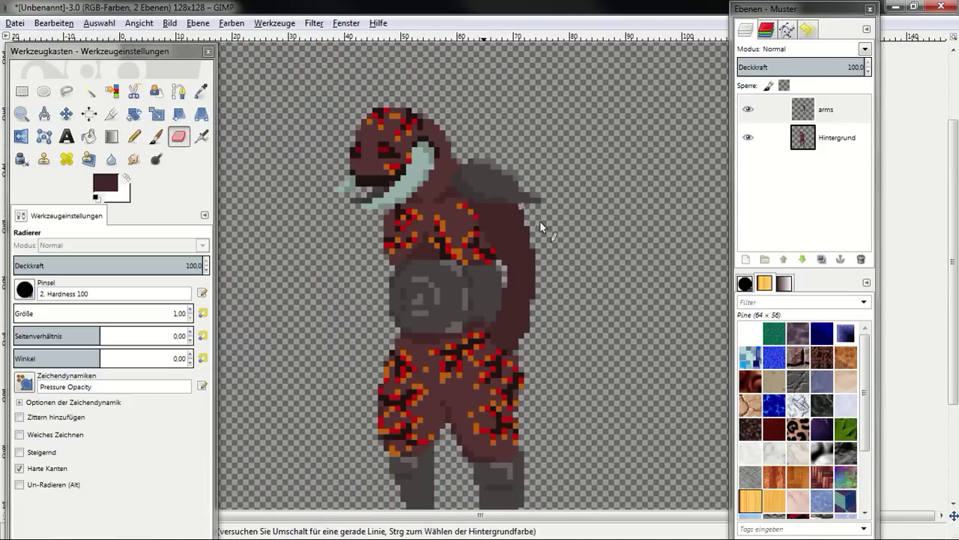
scroll(570, 217, "down", 2)
key("n")
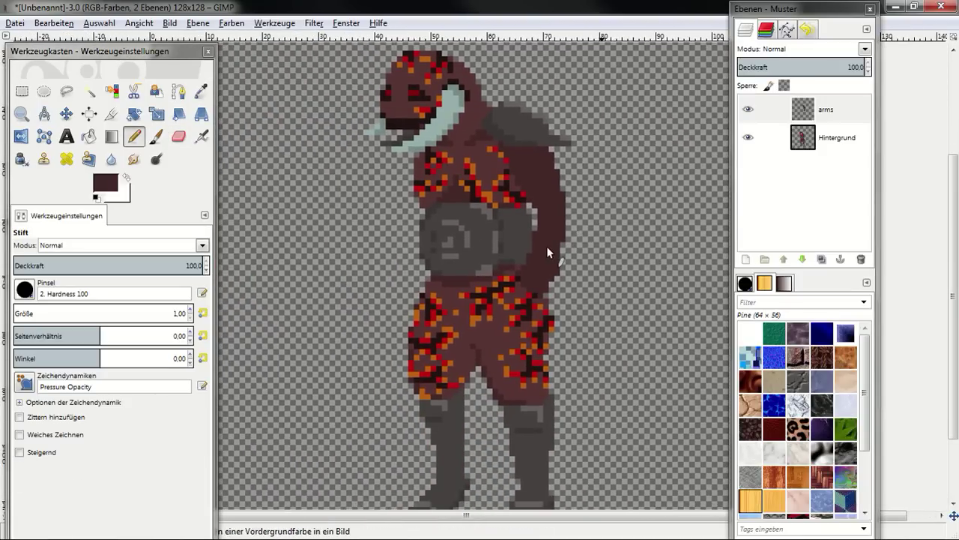
scroll(546, 246, "up", 1)
scroll(615, 276, "up", 1)
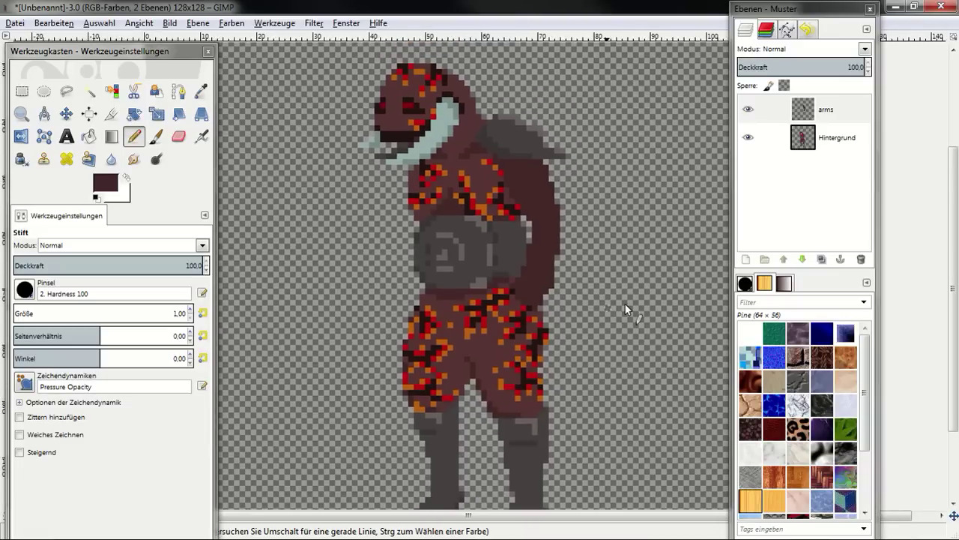
scroll(618, 296, "up", 2)
Make the arms layer active and shade the upper right arm with a row of lighter pixels.
scroll(576, 288, "up", 2)
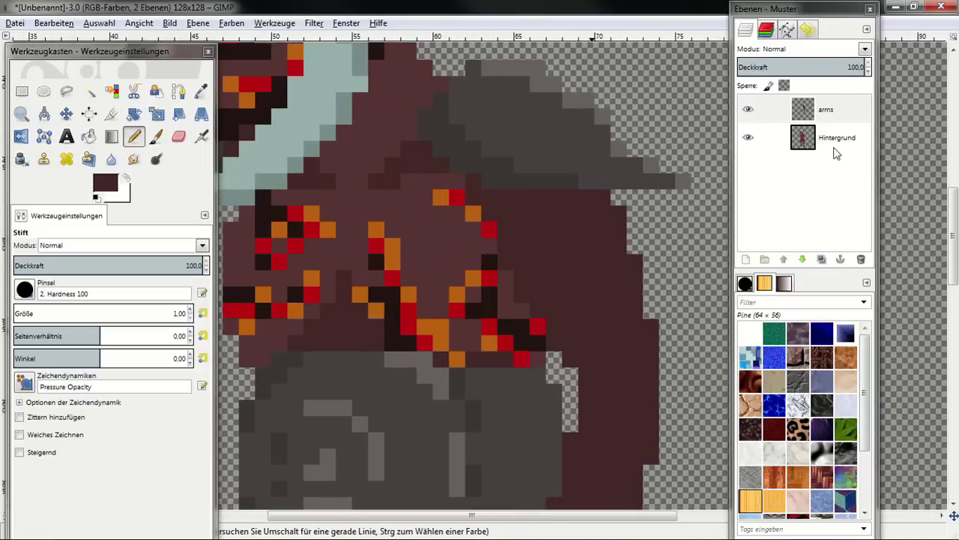
left_click(834, 142)
scroll(392, 247, "up", 2)
left_click_drag(615, 234, 433, 304)
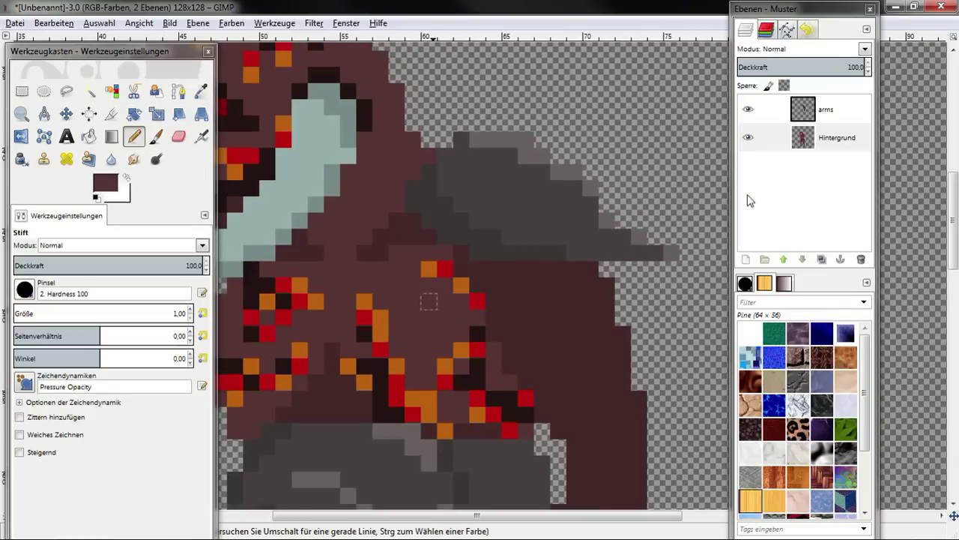
left_click(803, 113)
left_click_drag(579, 272, 534, 271)
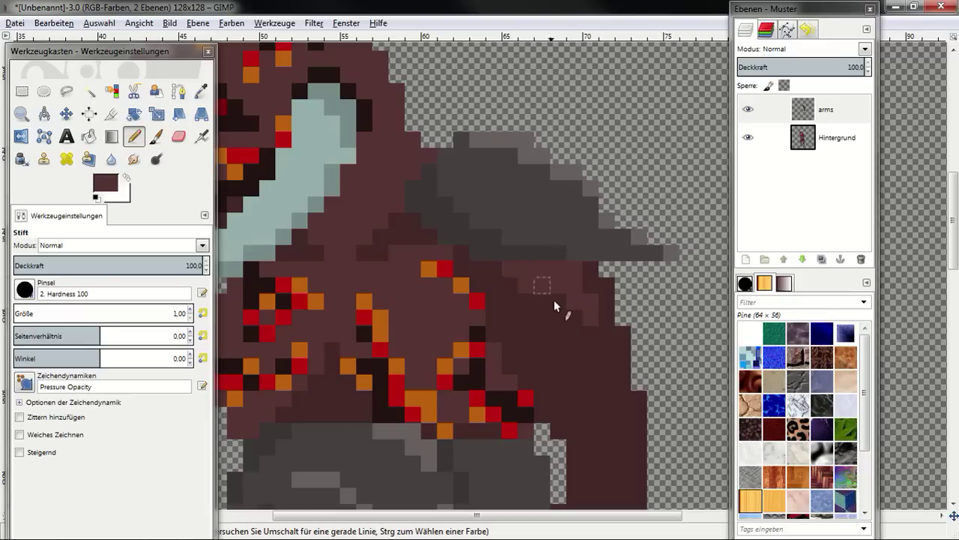
left_click_drag(581, 355, 542, 326)
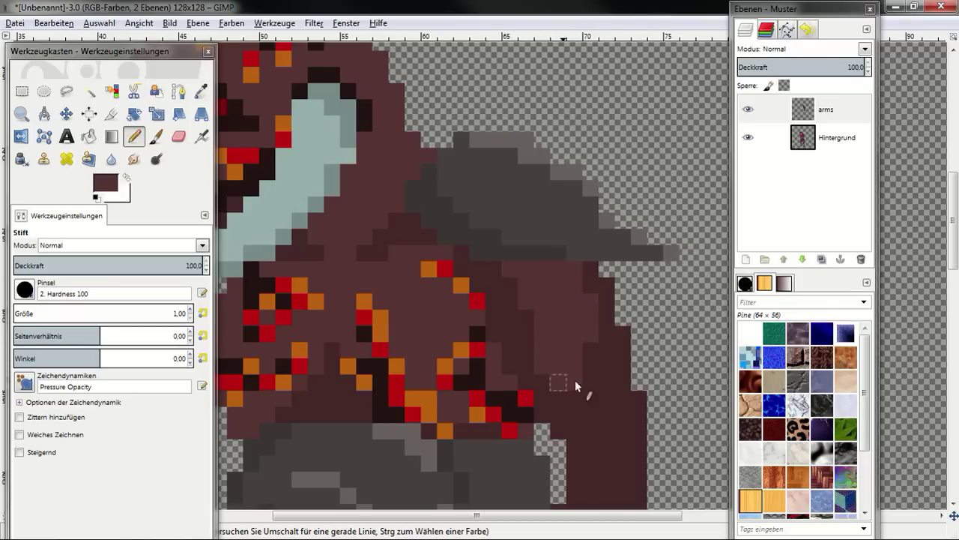
Add lighter-brown shading pixels down the lower part of the right arm.
scroll(575, 380, "down", 2)
scroll(612, 366, "down", 2)
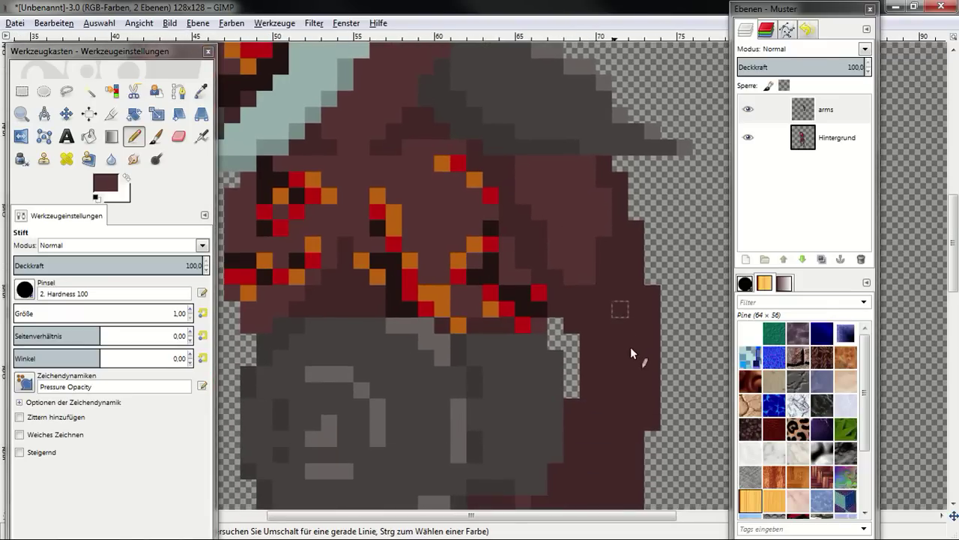
scroll(608, 352, "down", 3)
scroll(611, 356, "right", 1)
left_click_drag(596, 362, 606, 359)
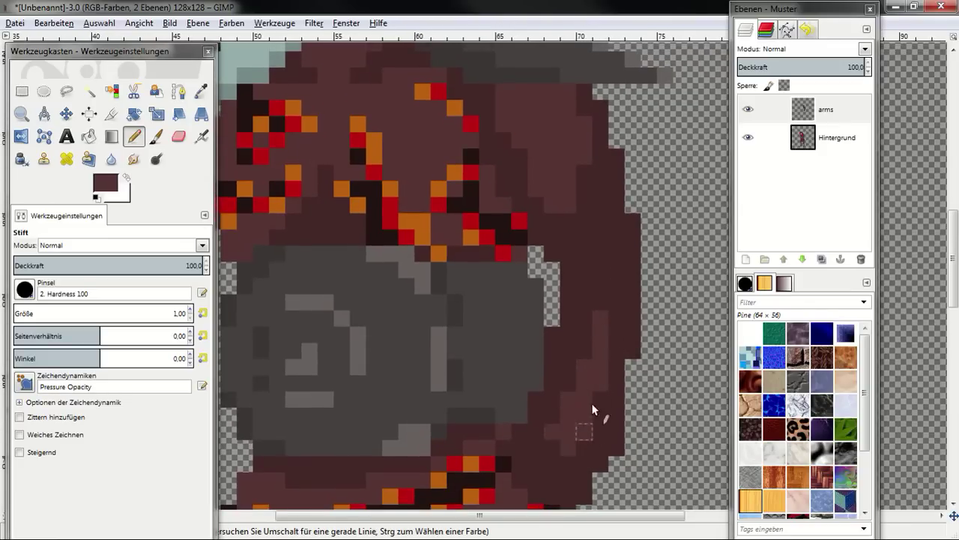
scroll(608, 457, "down", 1)
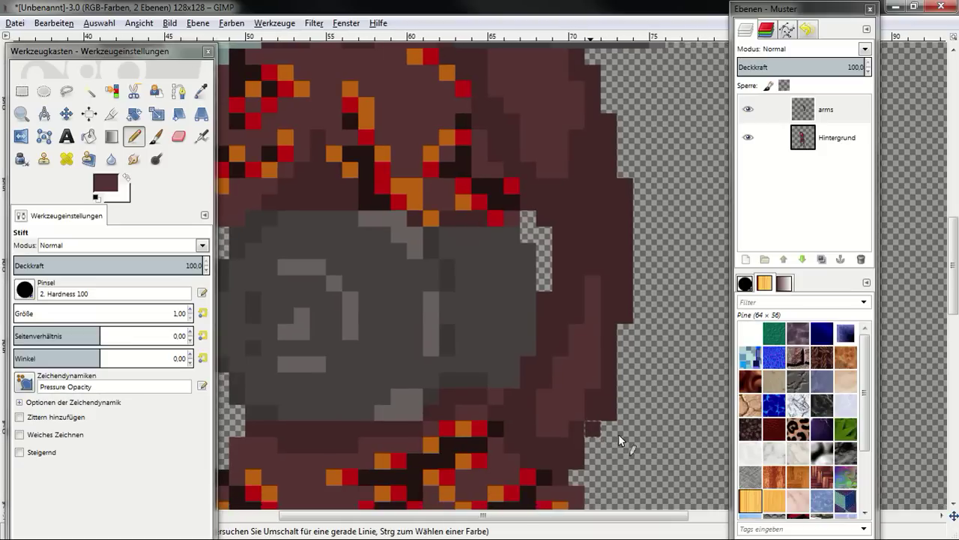
scroll(618, 434, "down", 3)
scroll(634, 441, "down", 2)
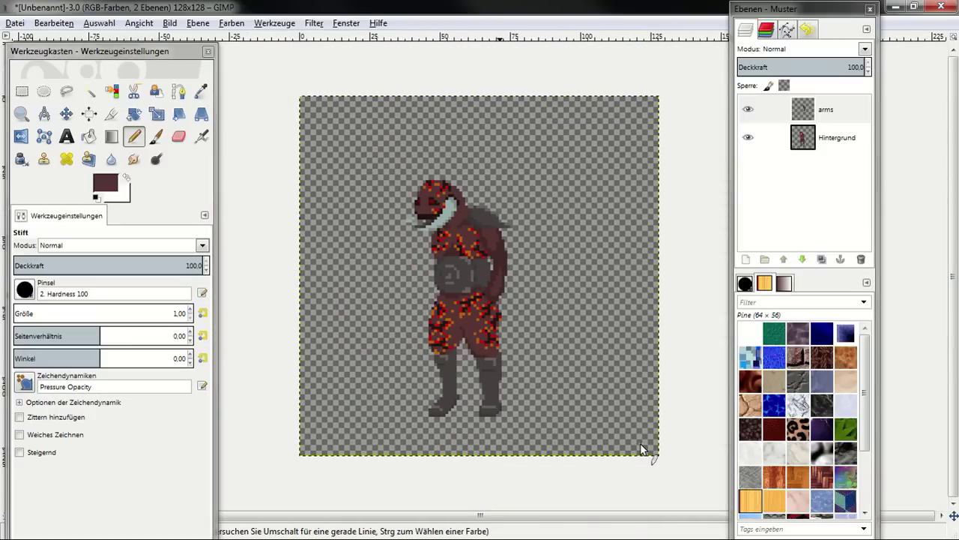
scroll(574, 272, "up", 2)
scroll(580, 279, "down", 1)
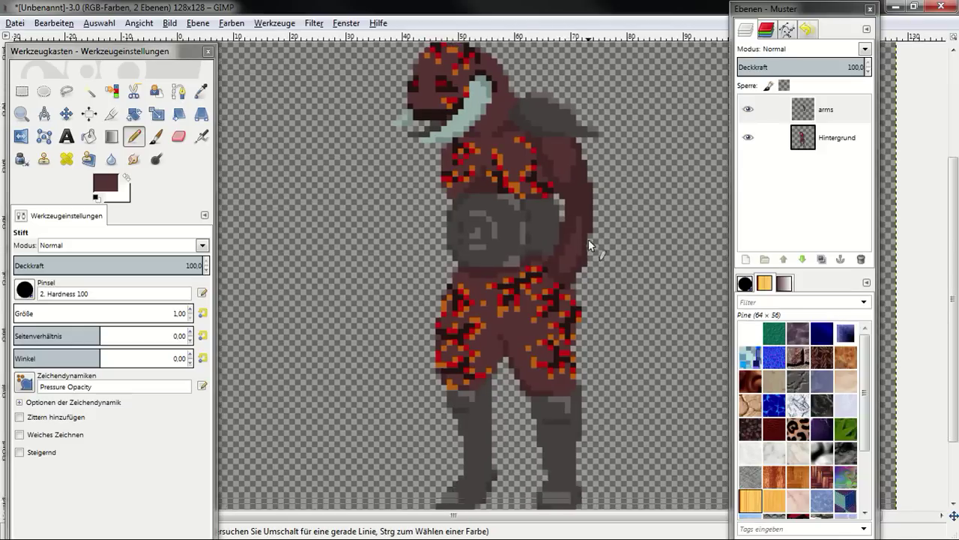
scroll(588, 239, "up", 1)
mouse_move(589, 269)
left_mouse_down()
mouse_move(604, 272)
mouse_move(610, 291)
mouse_move(513, 325)
mouse_move(540, 334)
mouse_move(530, 310)
mouse_move(528, 319)
mouse_move(530, 292)
left_mouse_up()
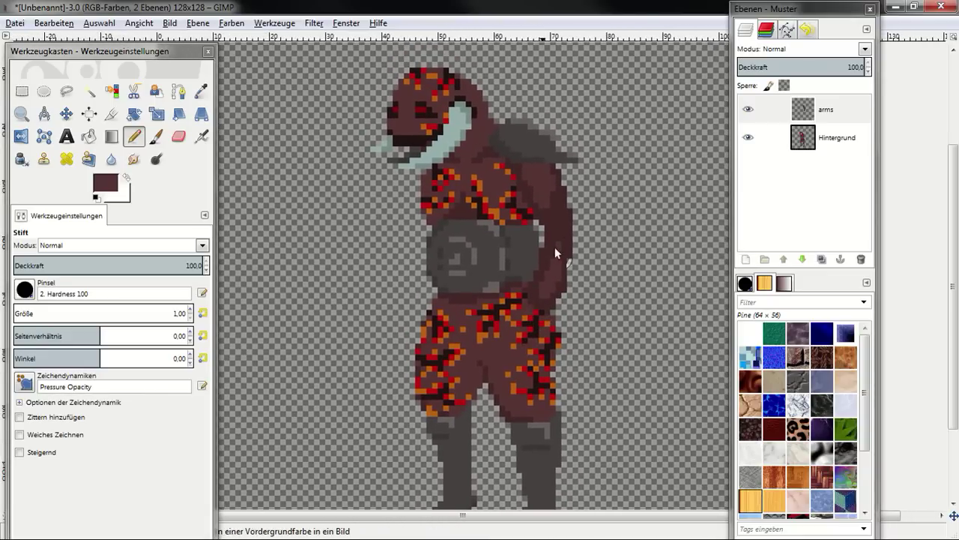
Outline a new dark-brown left arm beside the torso, extending down past the belt.
left_click_drag(483, 238, 574, 251)
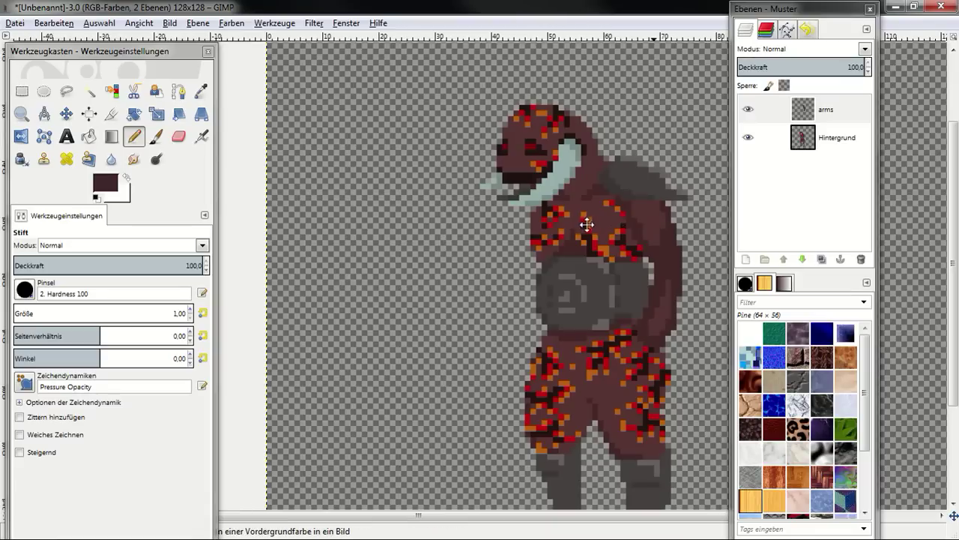
scroll(540, 219, "up", 2)
scroll(480, 191, "down", 1)
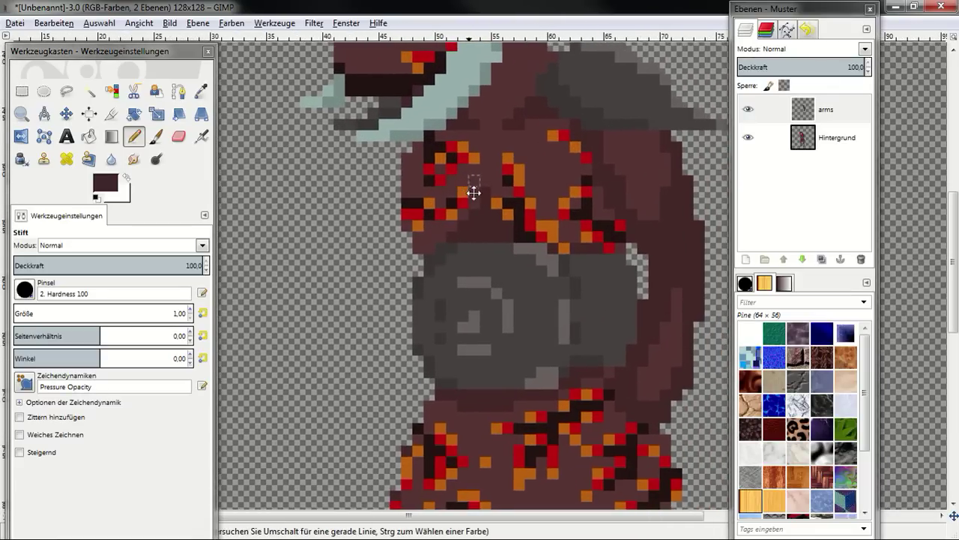
scroll(453, 198, "down", 1)
scroll(435, 188, "up", 1)
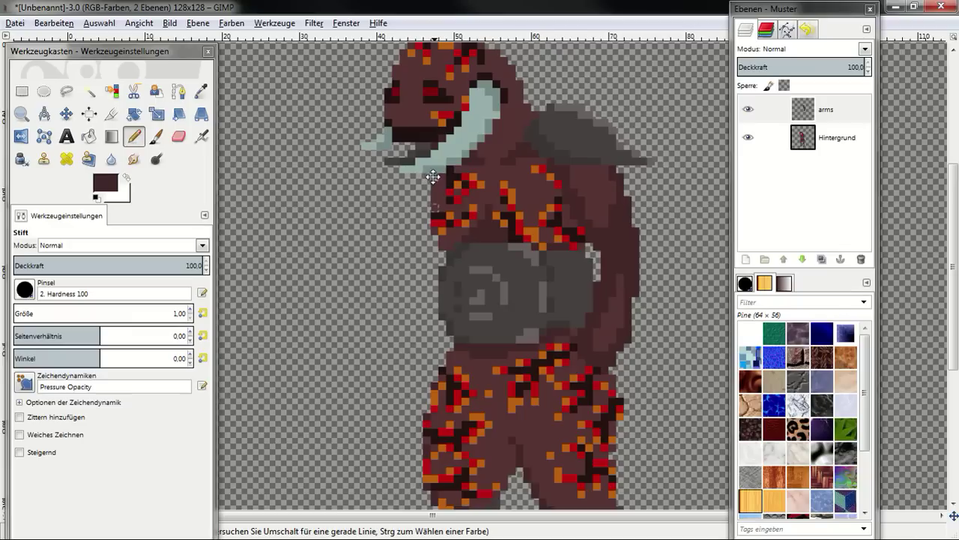
left_click_drag(419, 199, 419, 241)
mouse_move(421, 205)
left_mouse_down()
mouse_move(415, 248)
mouse_move(431, 347)
mouse_move(418, 344)
mouse_move(416, 361)
mouse_move(396, 322)
mouse_move(408, 284)
mouse_move(416, 346)
mouse_move(417, 321)
mouse_move(396, 321)
mouse_move(385, 261)
mouse_move(407, 284)
mouse_move(410, 204)
mouse_move(413, 226)
mouse_move(395, 226)
mouse_move(391, 255)
left_mouse_up()
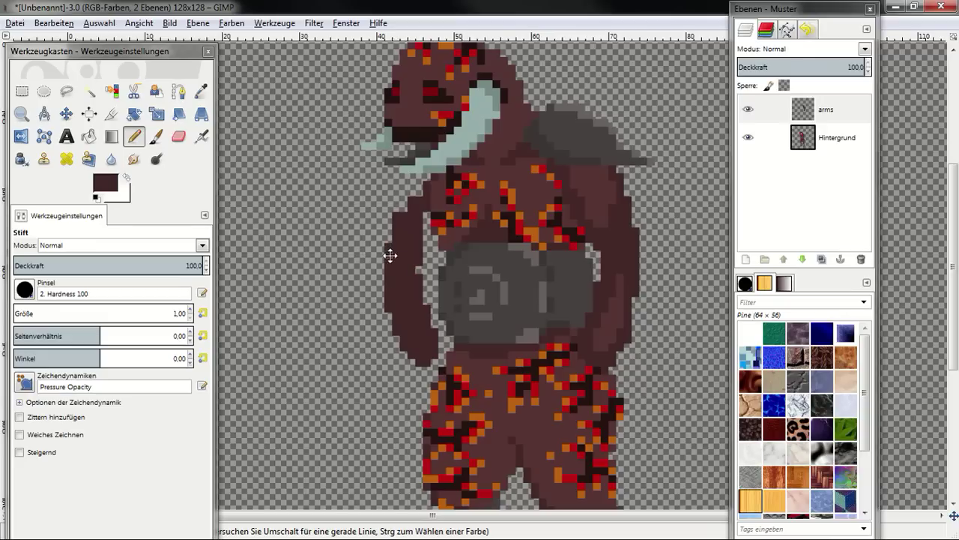
Fill the left arm with dark brown and close the gap between its bottom and the body.
scroll(408, 225, "up", 1)
scroll(428, 255, "up", 1)
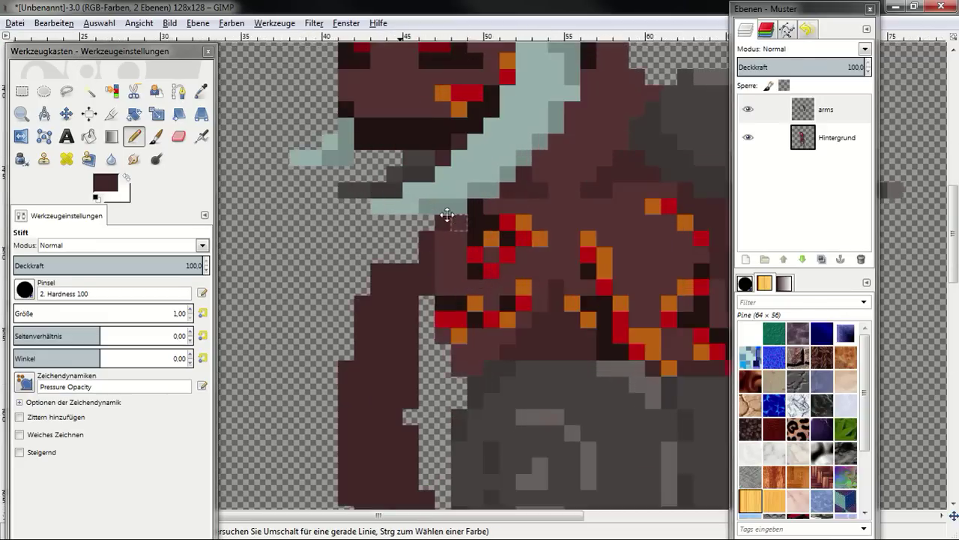
scroll(425, 225, "up", 1)
mouse_move(425, 224)
left_mouse_down()
mouse_move(365, 220)
mouse_move(396, 252)
mouse_move(374, 266)
mouse_move(332, 244)
mouse_move(325, 250)
mouse_move(308, 419)
left_mouse_up()
scroll(350, 425, "down", 2)
mouse_move(354, 271)
left_mouse_down()
mouse_move(342, 306)
mouse_move(345, 386)
left_mouse_up()
scroll(395, 328, "up", 1)
scroll(395, 327, "down", 2)
mouse_move(457, 362)
left_mouse_down()
mouse_move(469, 421)
mouse_move(436, 439)
mouse_move(391, 352)
left_mouse_up()
Erase the stray brown pixels along the figure's left edge.
scroll(435, 334, "down", 3)
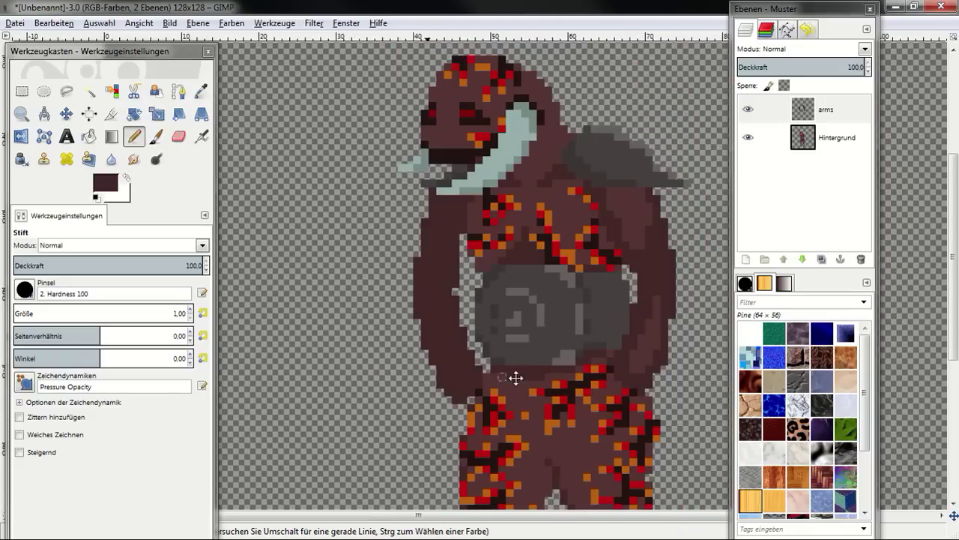
scroll(540, 377, "up", 1)
scroll(563, 368, "up", 1)
scroll(574, 242, "up", 1)
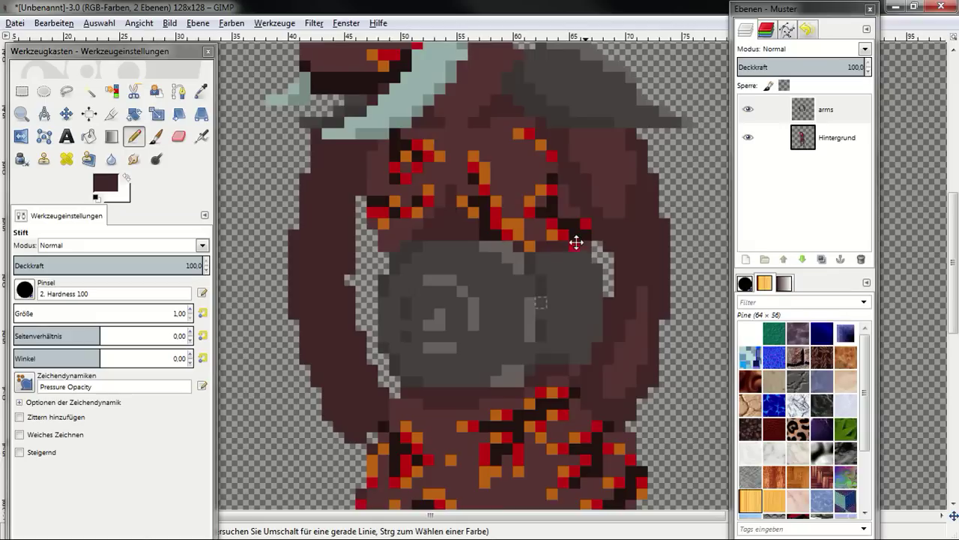
scroll(644, 306, "up", 1)
scroll(480, 276, "up", 1)
scroll(420, 274, "right", 1)
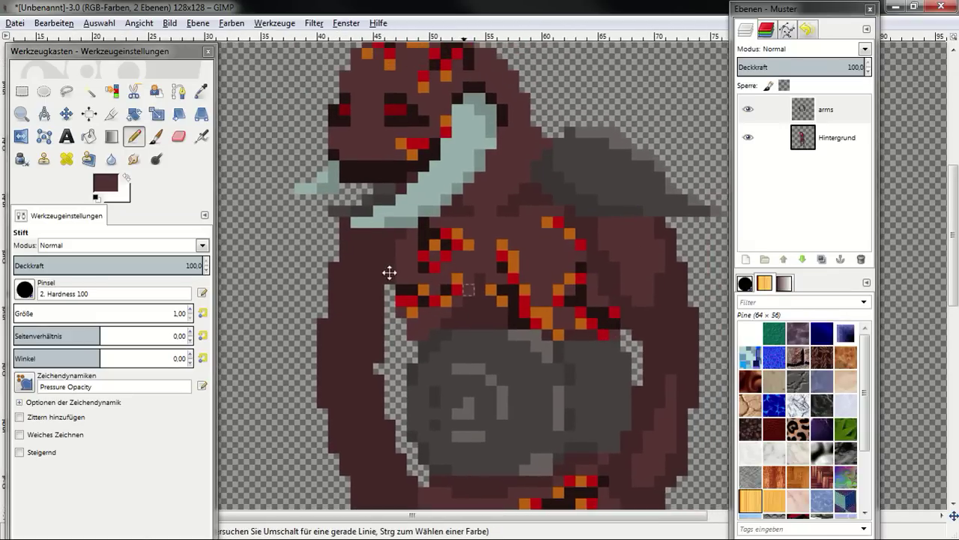
left_click_drag(431, 336, 425, 290)
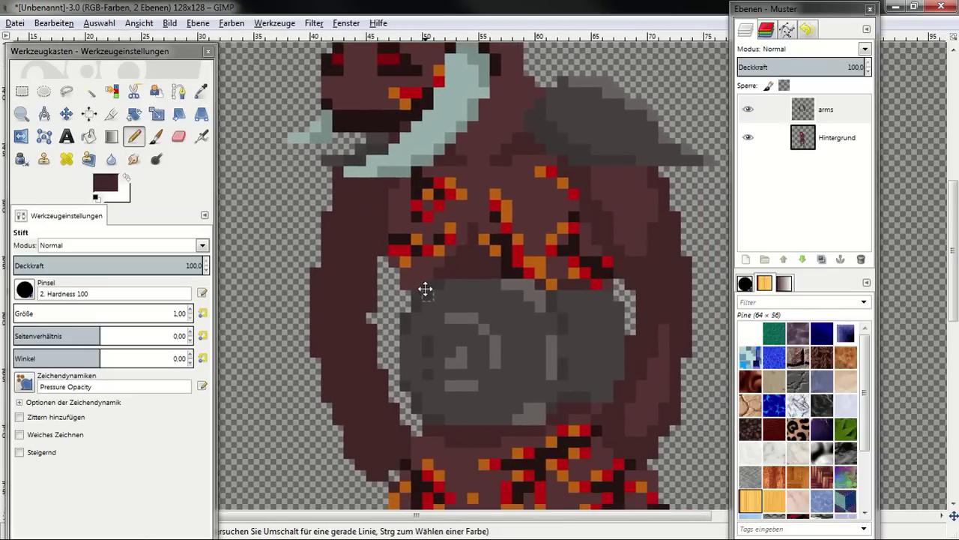
scroll(500, 321, "right", 1)
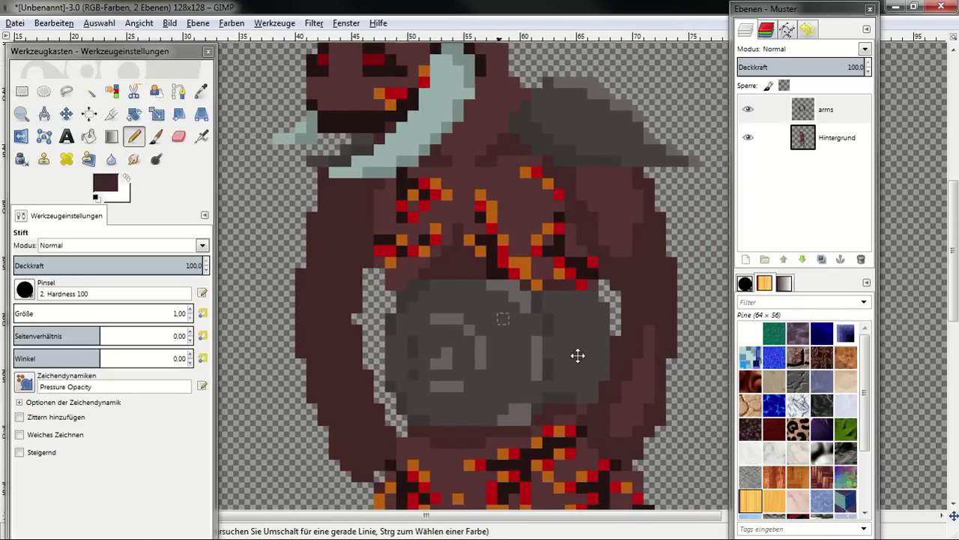
scroll(578, 355, "down", 3)
scroll(578, 355, "down", 1)
scroll(408, 255, "up", 3)
scroll(413, 290, "up", 1)
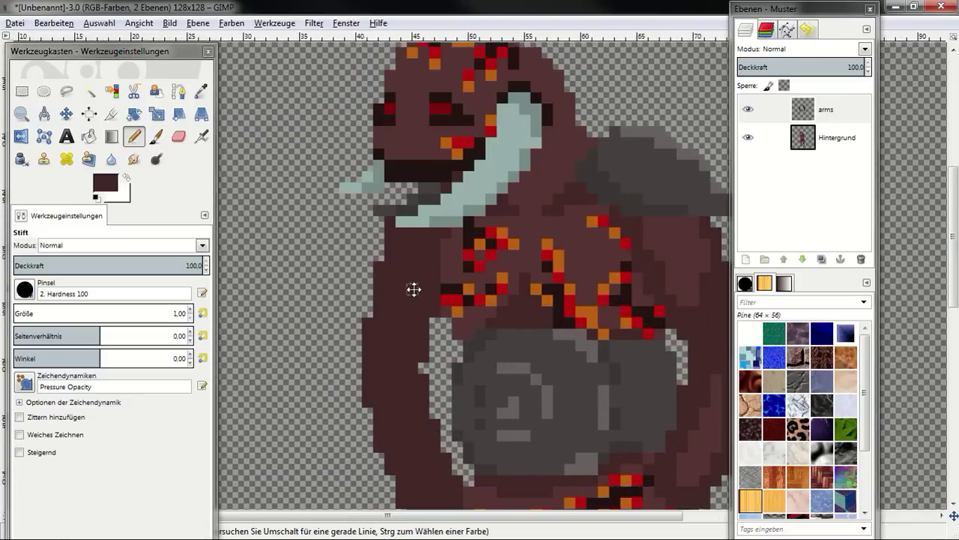
key("shift+e")
left_click(390, 236)
left_click(380, 267)
left_click_drag(391, 234, 391, 256)
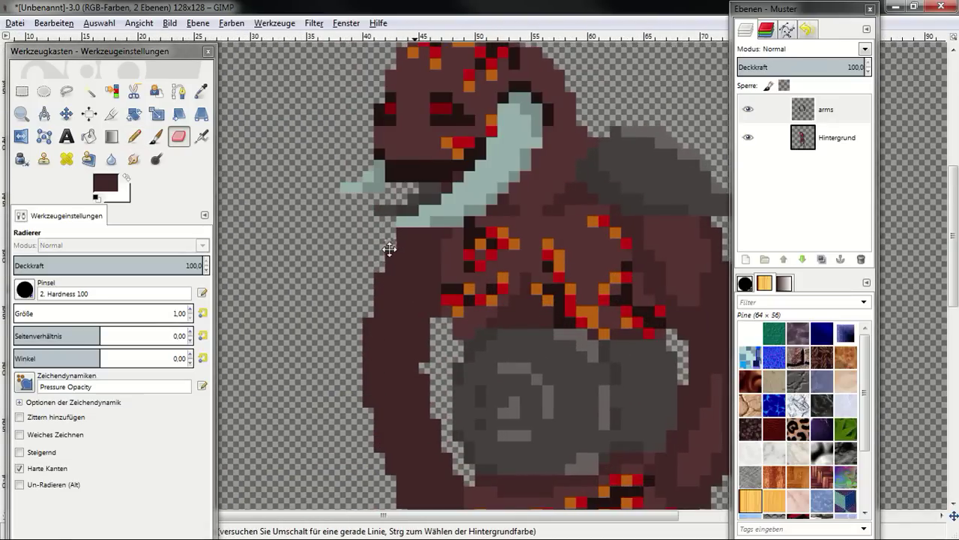
On the arms layer, draw a near-black brown shading line down the right arm with the Pencil.
scroll(449, 353, "down", 2)
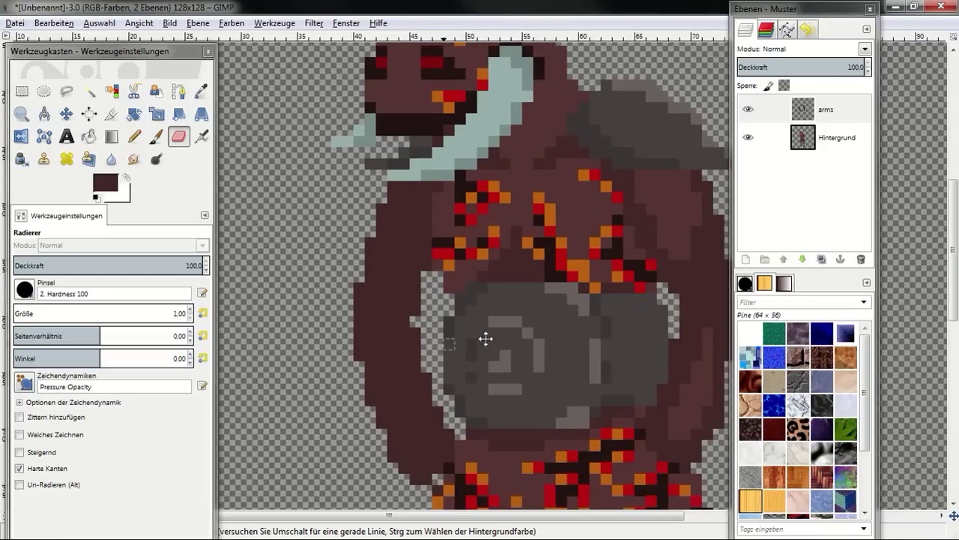
scroll(517, 344, "down", 1)
scroll(553, 350, "down", 2)
scroll(579, 318, "down", 1)
scroll(579, 319, "down", 1)
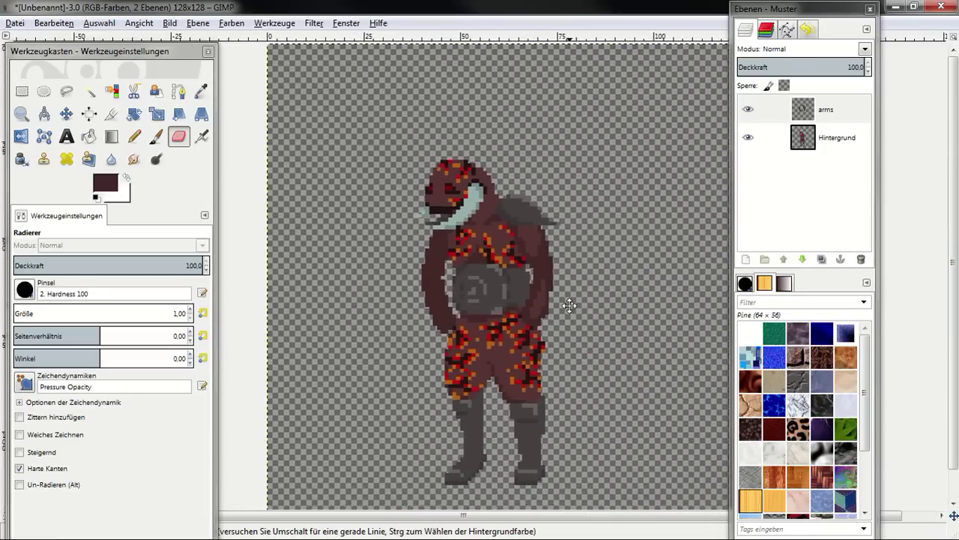
scroll(569, 315, "down", 1)
scroll(562, 309, "down", 1)
scroll(553, 305, "up", 1)
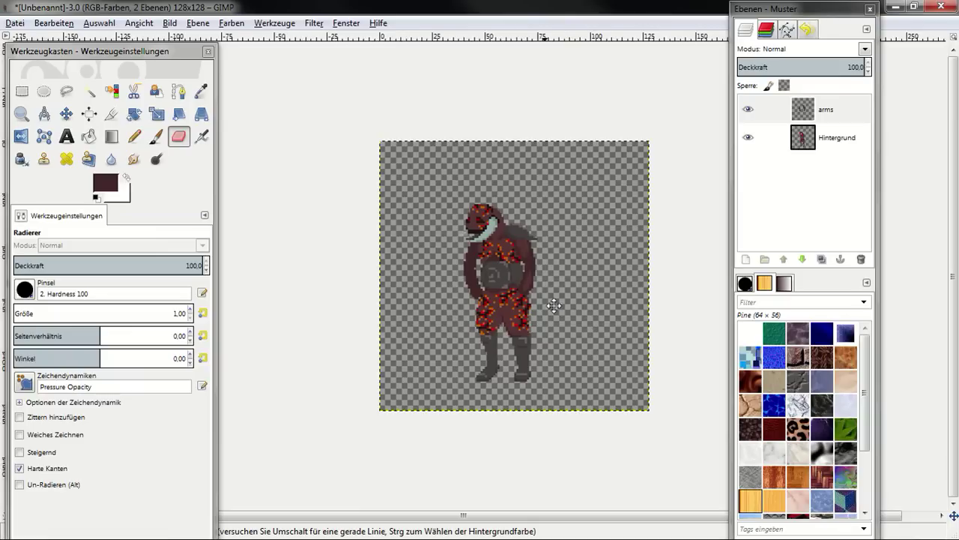
scroll(559, 300, "up", 1)
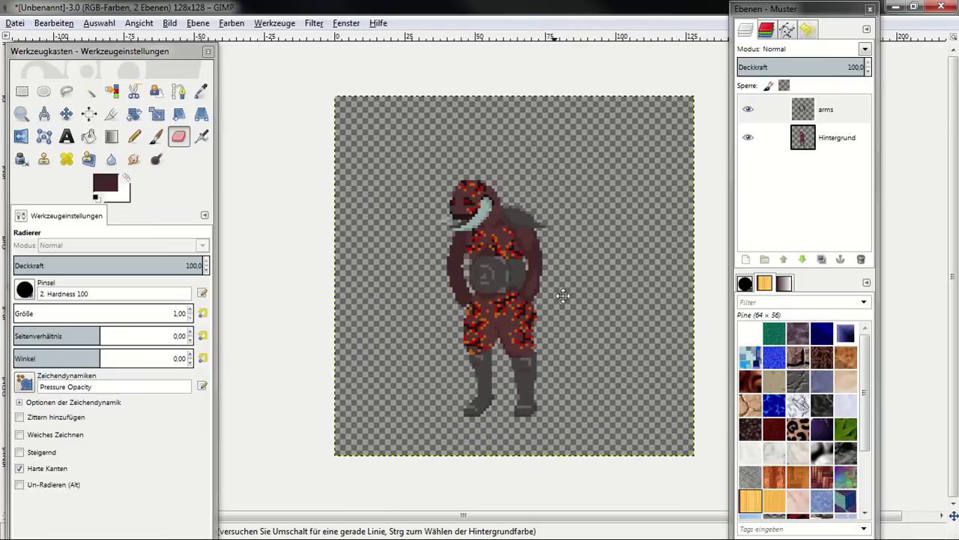
scroll(563, 295, "up", 1)
scroll(565, 297, "up", 1)
scroll(573, 302, "right", 2)
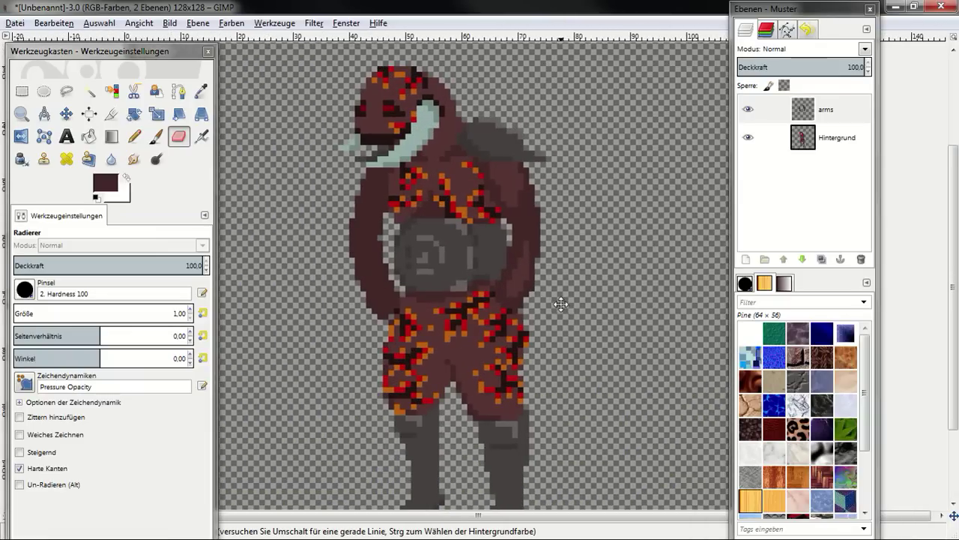
scroll(562, 304, "up", 1)
scroll(553, 272, "up", 1)
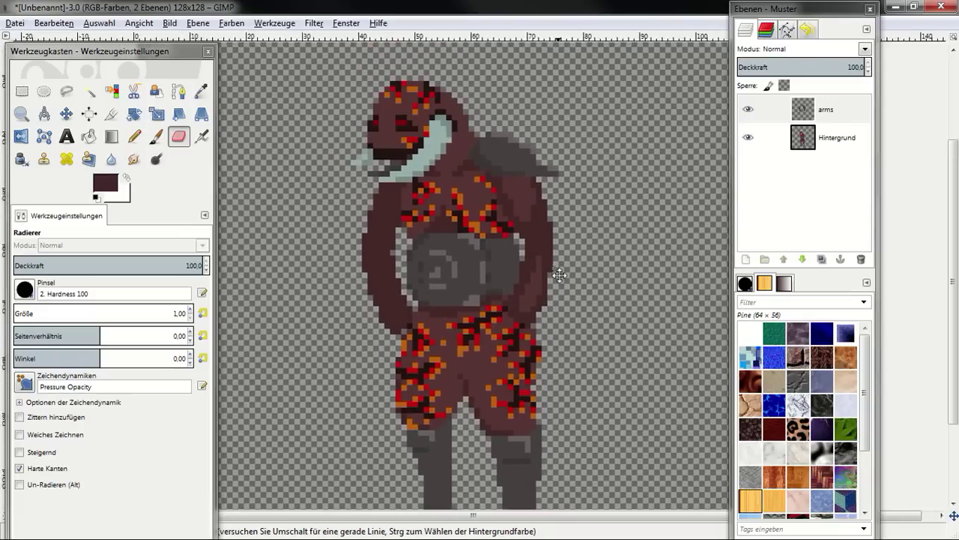
scroll(529, 221, "up", 1)
scroll(529, 221, "up", 1)
key("n")
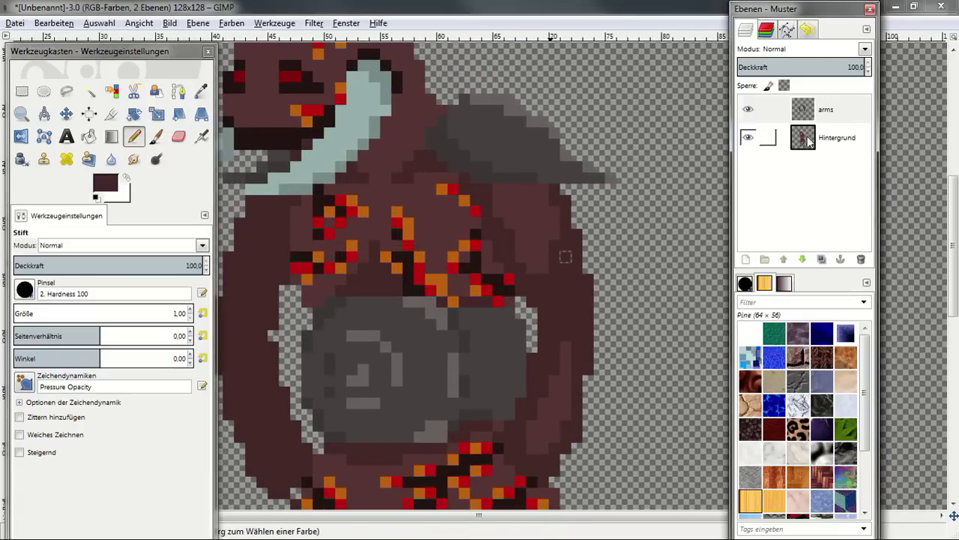
left_click(772, 138)
left_click(489, 275, "ctrl")
key("Page_Up")
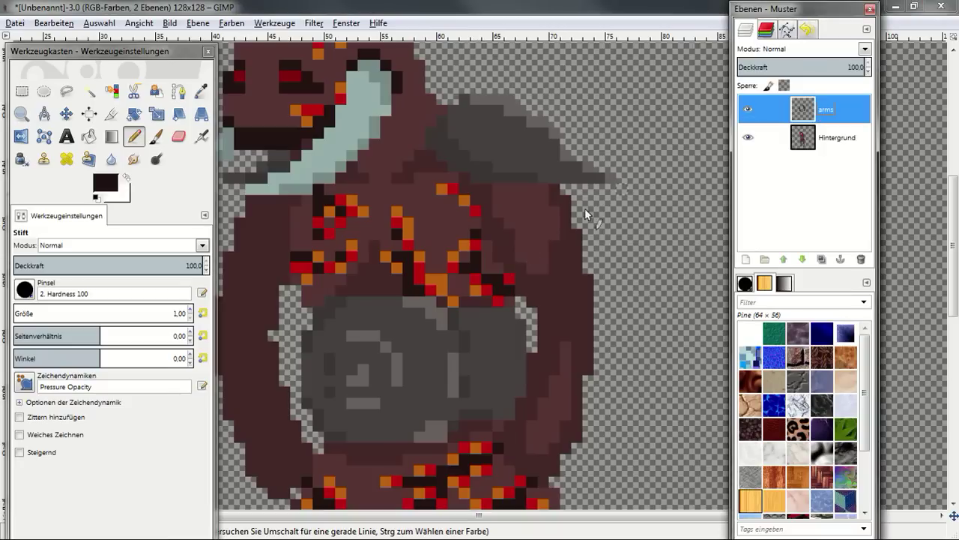
left_click_drag(542, 186, 573, 324)
Draw near-black shading lines on the left arm.
scroll(547, 288, "up", 2, "ctrl")
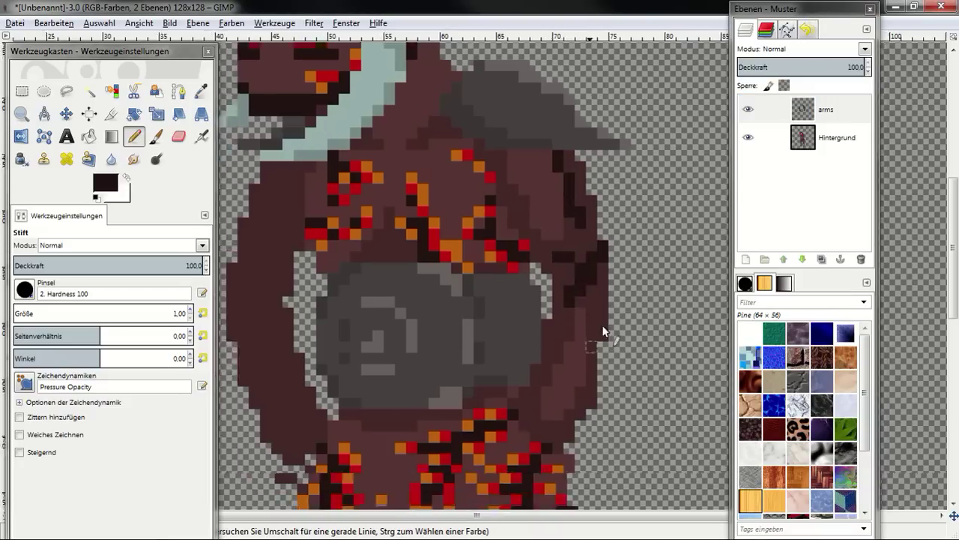
scroll(524, 374, "up", 2)
scroll(525, 375, "left", 1)
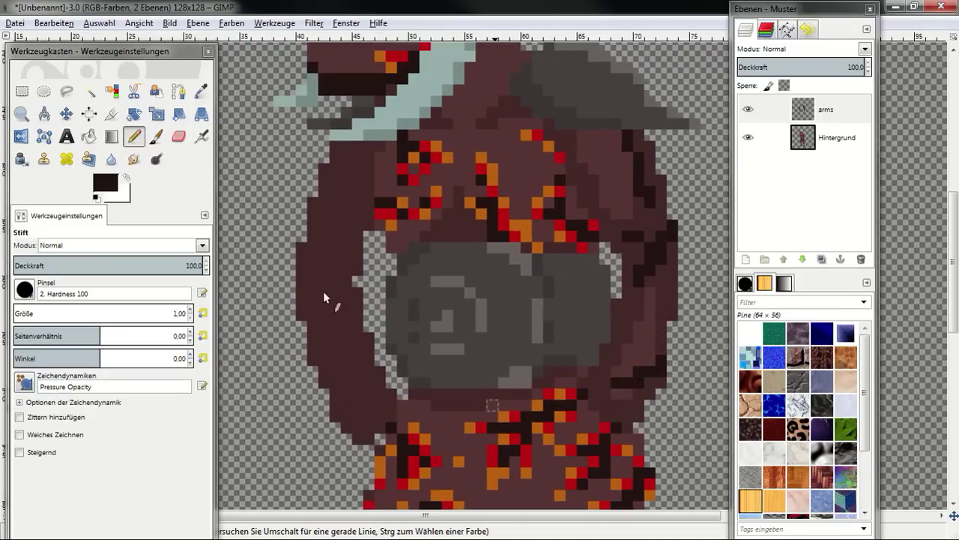
mouse_move(305, 257)
left_mouse_down()
mouse_move(332, 295)
mouse_move(332, 260)
left_mouse_up()
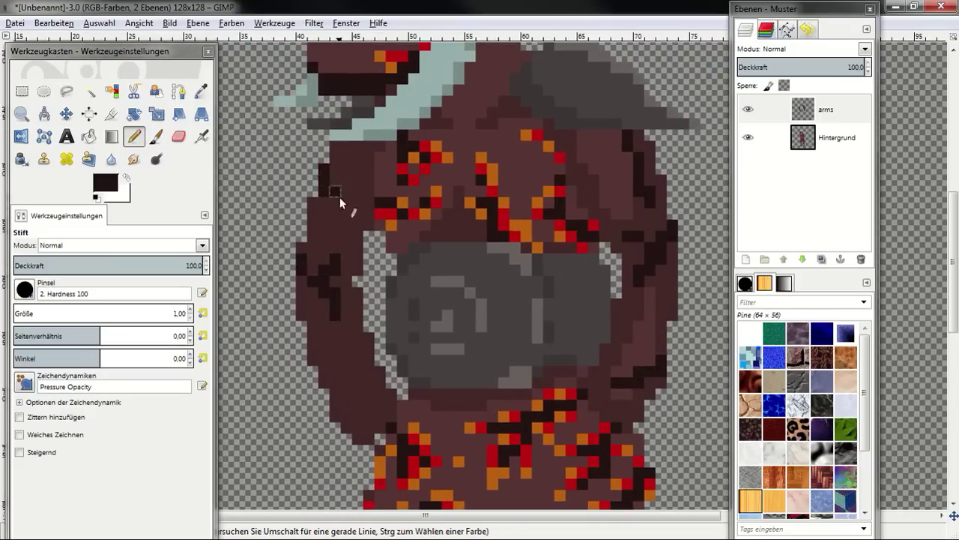
scroll(367, 274, "down", 3)
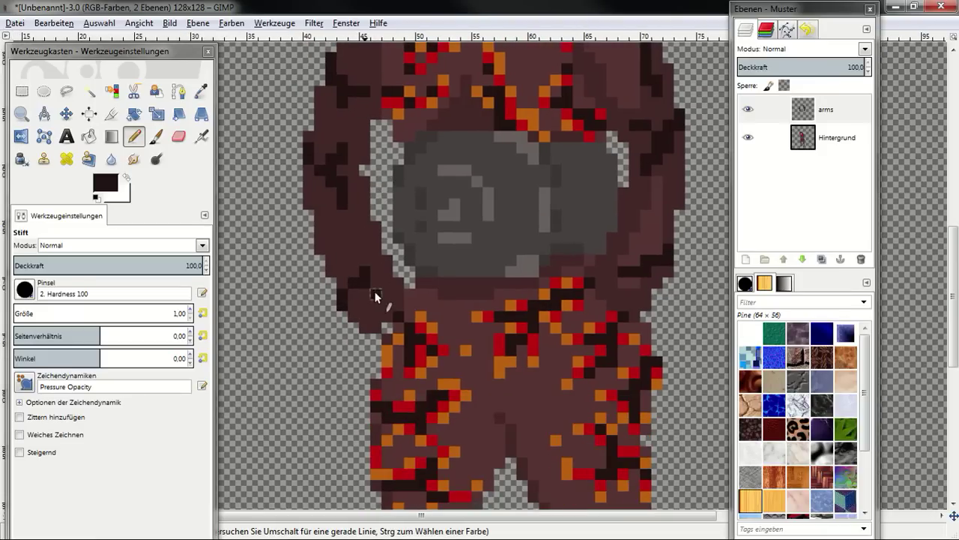
scroll(354, 301, "up", 2)
scroll(624, 303, "right", 2)
Sample the lava red from the body and dot red pixels down the right arm on the arms layer.
key("Page_Down")
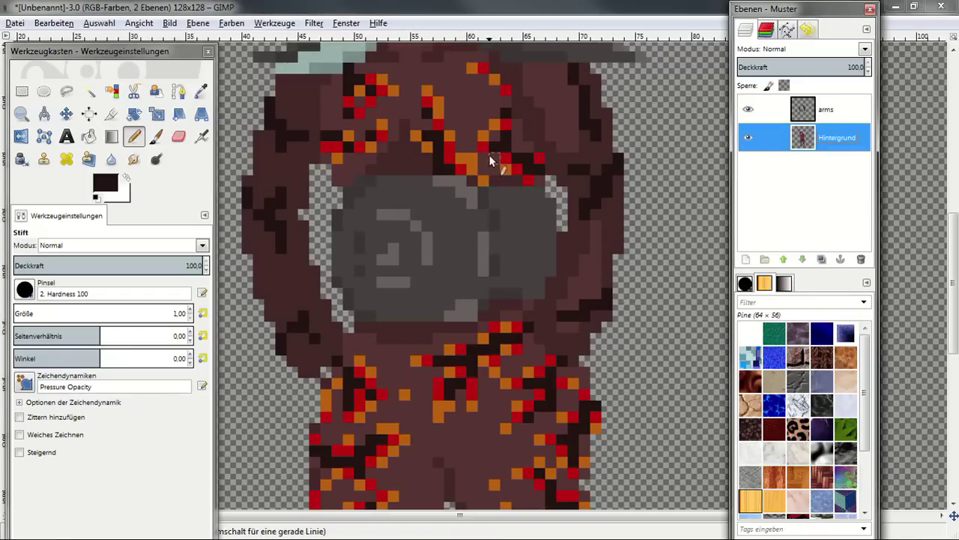
left_click(489, 154, "ctrl")
scroll(491, 143, "up", 2)
left_click(847, 112)
left_click(566, 200)
left_click_drag(555, 178, 557, 156)
left_click(588, 200)
left_click_drag(599, 245, 590, 256)
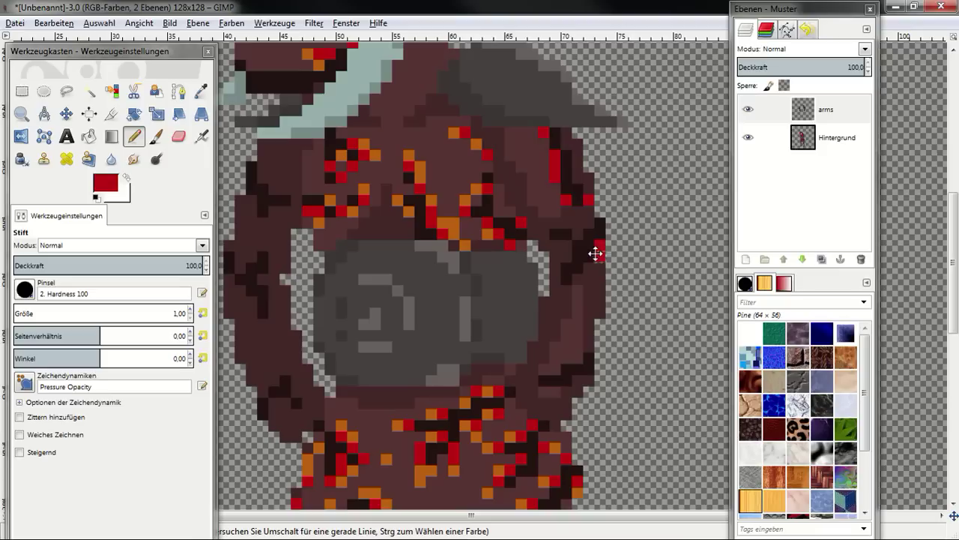
left_click(578, 278)
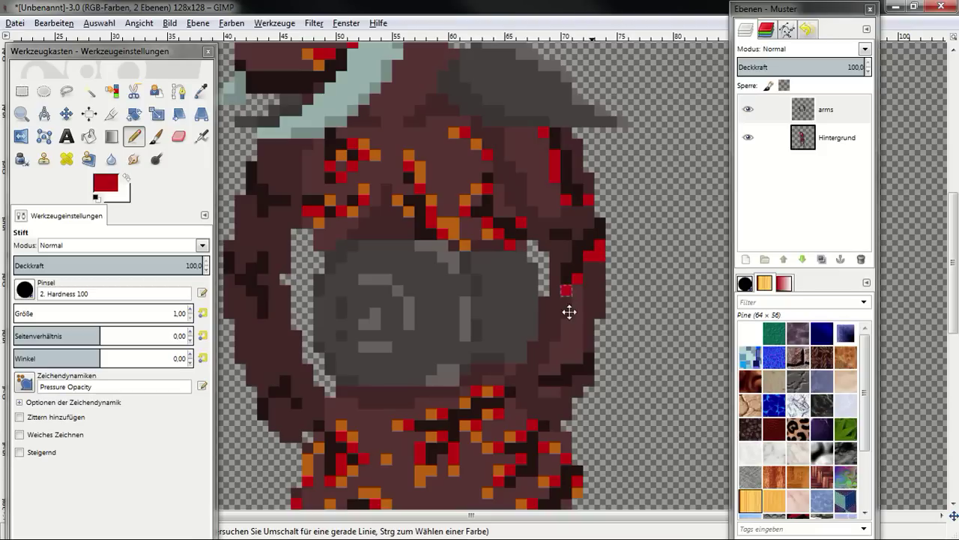
scroll(592, 238, "down", 3)
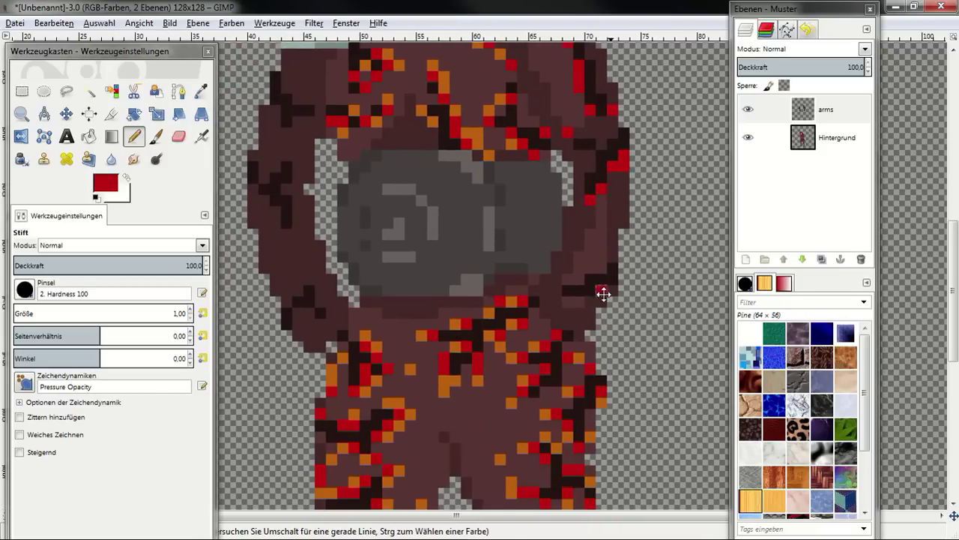
left_click(556, 290)
Paint red lava pixels and a short diagonal along the left arm up to the shoulder.
left_click_drag(608, 270, 645, 328)
left_click_drag(417, 344, 395, 367)
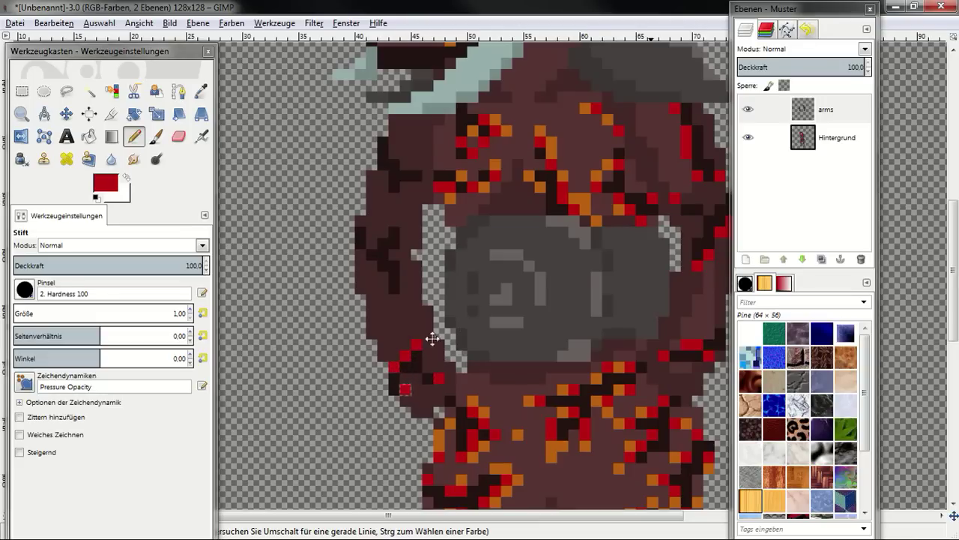
scroll(420, 330, "up", 1)
left_click(405, 328)
left_click(405, 295)
left_click(415, 251)
left_click(383, 272)
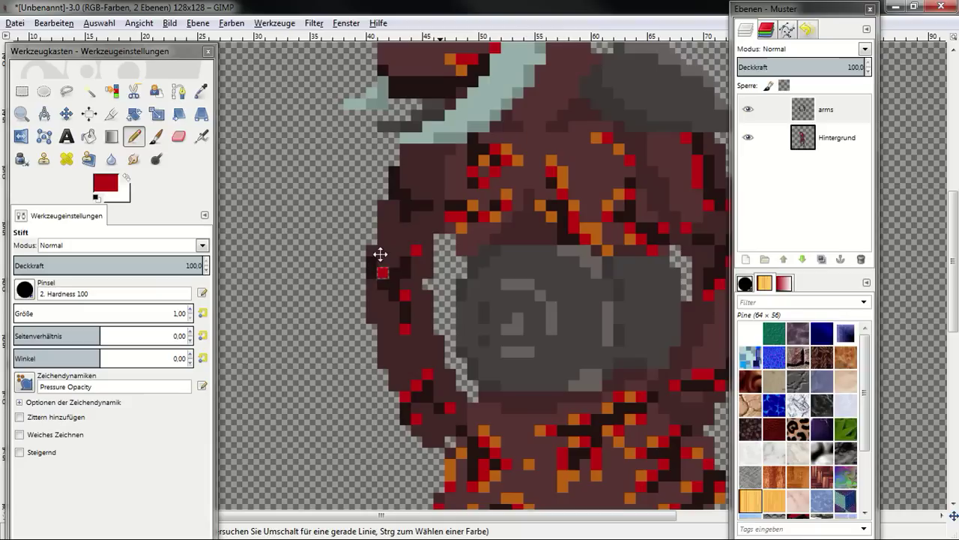
scroll(383, 262, "up", 2)
left_click(383, 297)
left_click(372, 297)
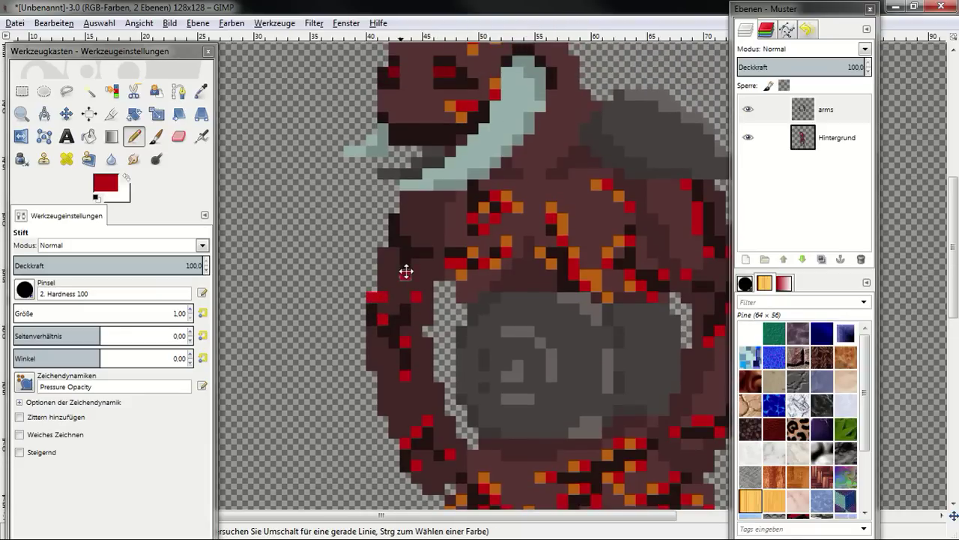
left_click(405, 229)
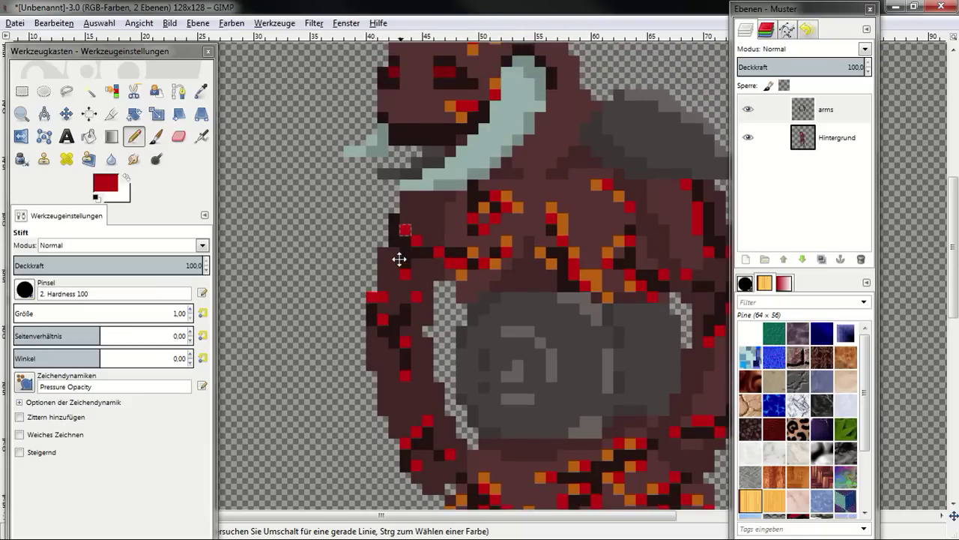
Sample the lava orange from the Hintergrund body and add orange pixels along the left side.
left_click(822, 142)
left_click(554, 221, "ctrl")
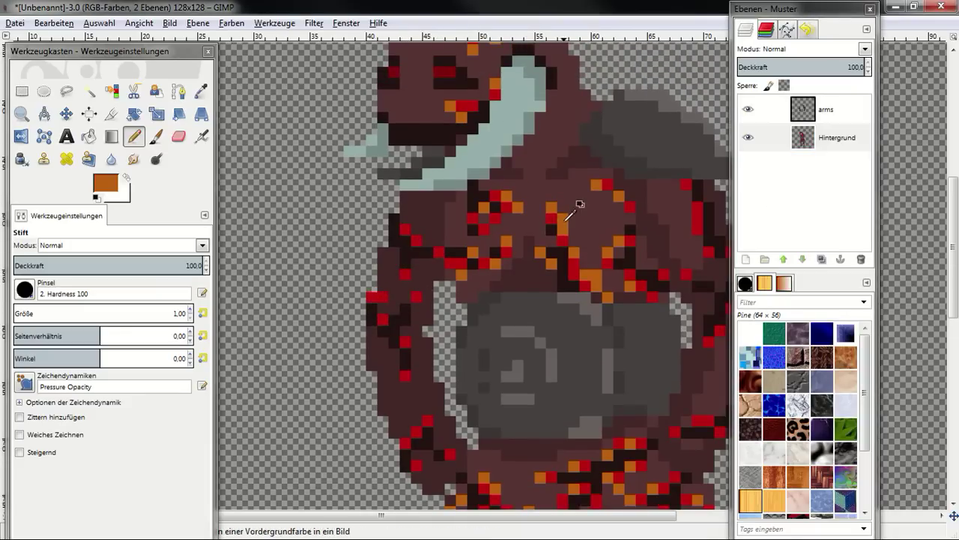
left_click(815, 117)
left_click(417, 230)
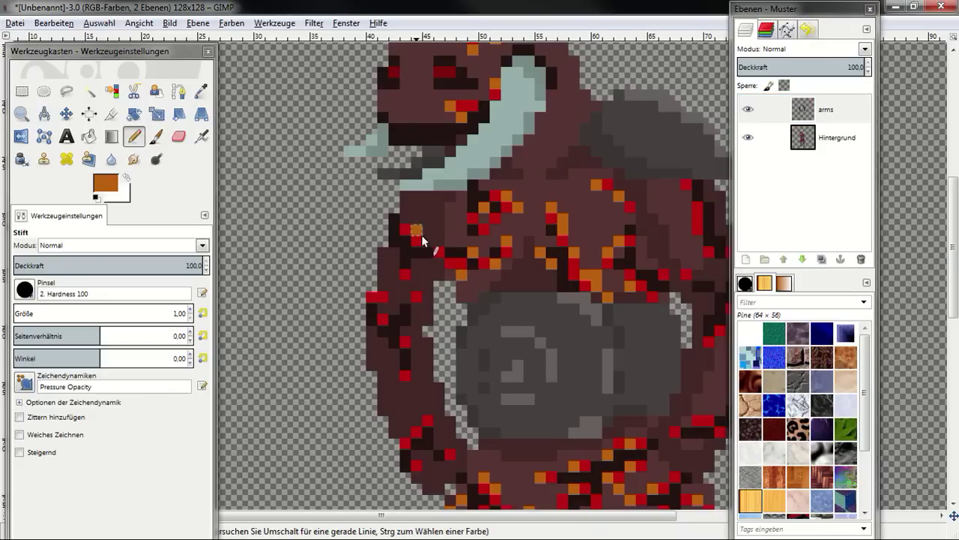
scroll(413, 273, "down", 2)
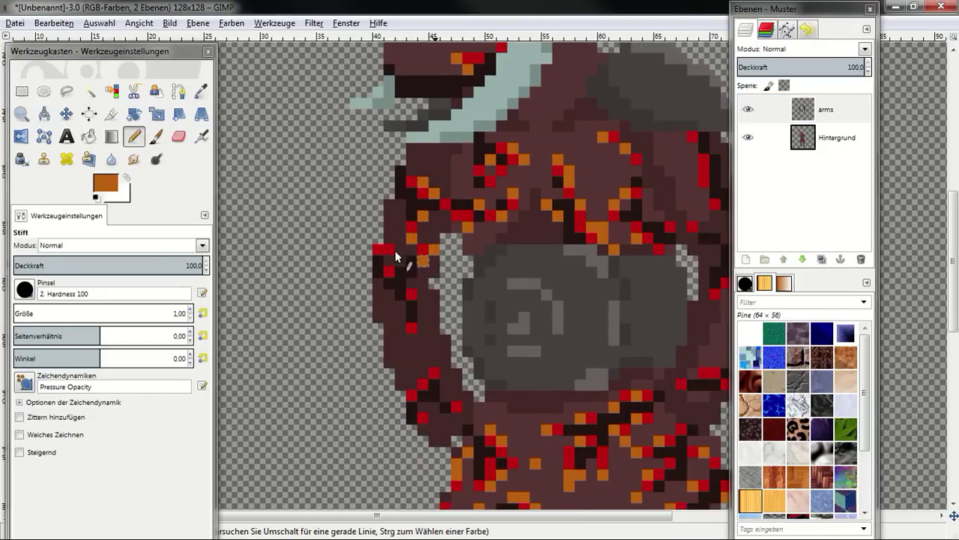
left_click(388, 284)
left_click(411, 294)
scroll(427, 315, "down", 3)
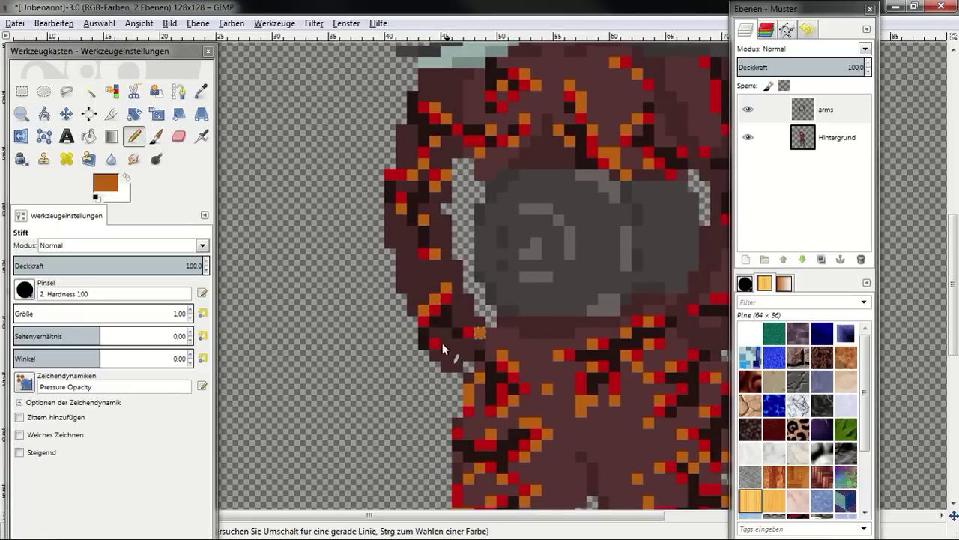
scroll(431, 337, "right", 4)
scroll(420, 333, "down", 1)
left_click(415, 330)
Dot orange lava pixels onto the right arm, including beside the red streak.
left_click(618, 273)
left_click(638, 262)
left_click(650, 285)
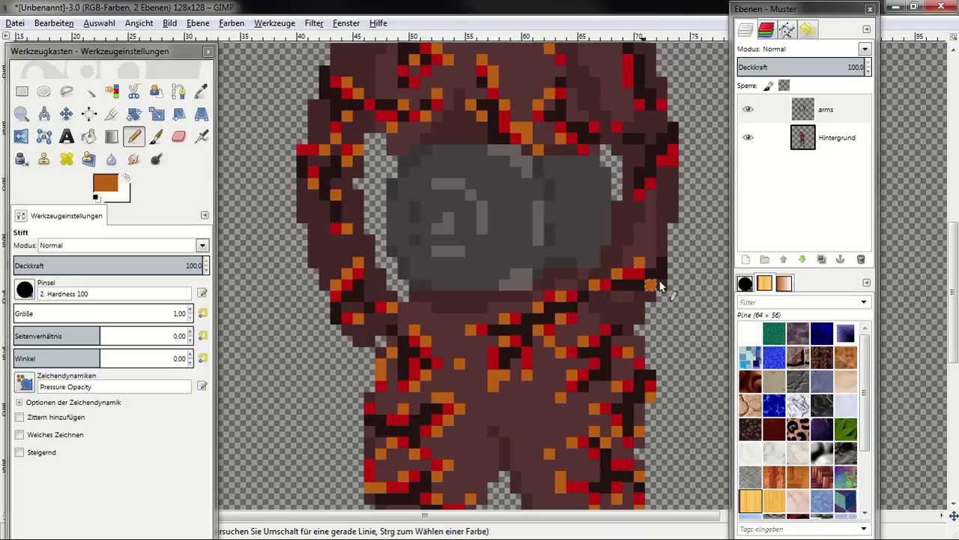
scroll(660, 285, "up", 5)
scroll(603, 378, "right", 2)
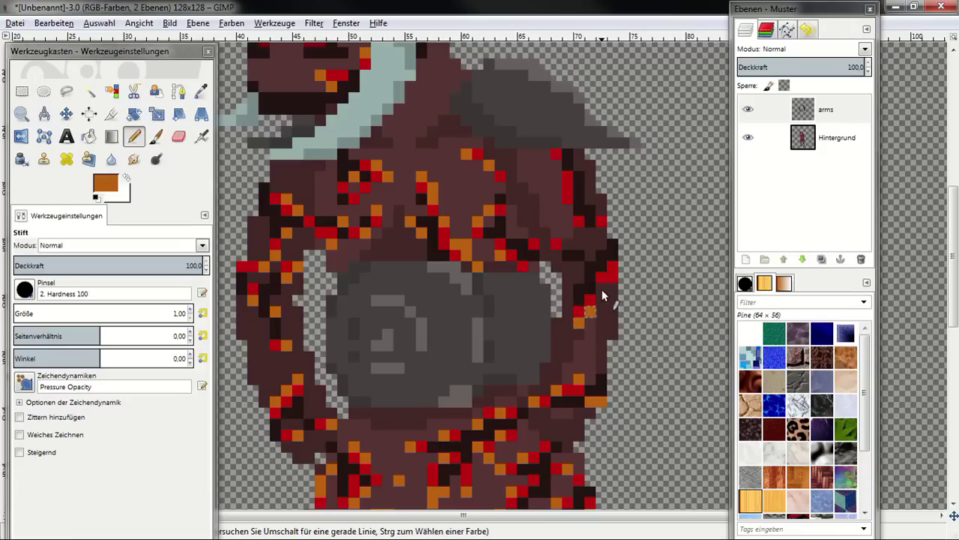
left_click(567, 221)
left_click(555, 168)
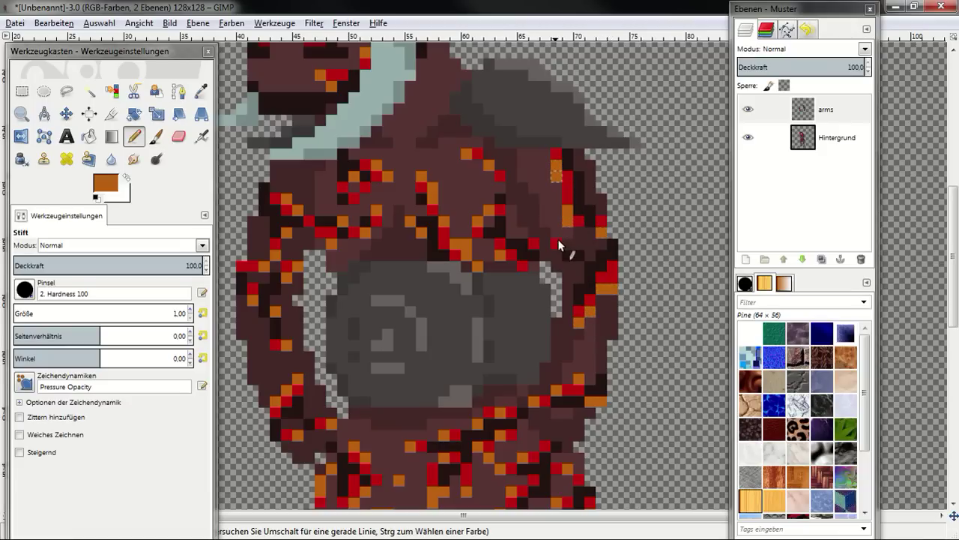
scroll(580, 281, "down", 1)
scroll(566, 264, "right", 1)
Zoom to the torso, select the arms layer, pick the dark grey fist colour, and hide Hintergrund.
key("minus")
key("minus")
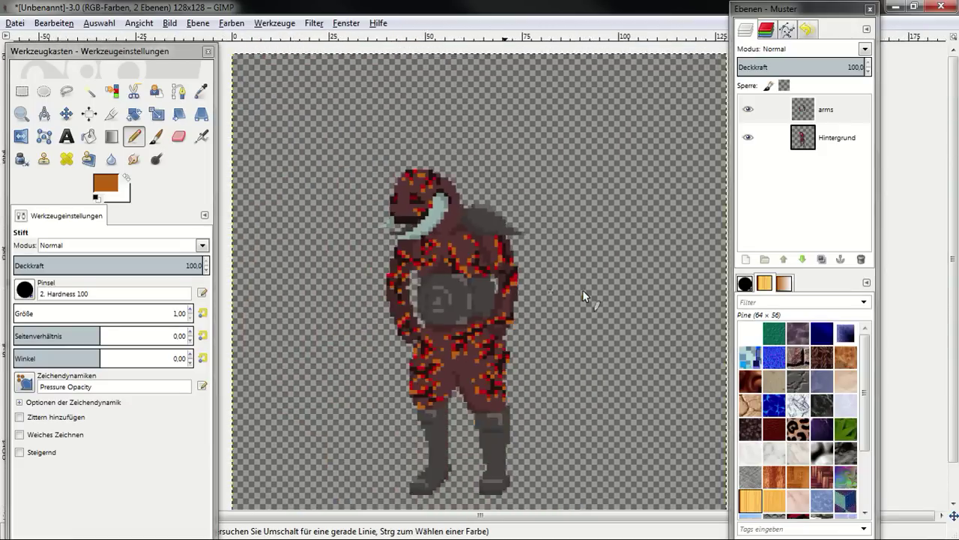
key("minus")
key("minus")
key("plus")
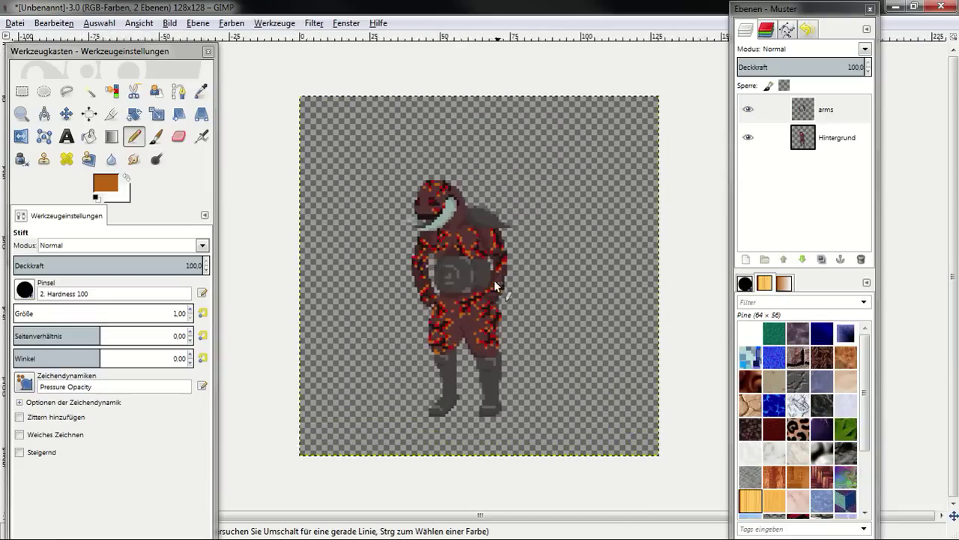
key("plus")
key("plus")
key("plus")
key("plus")
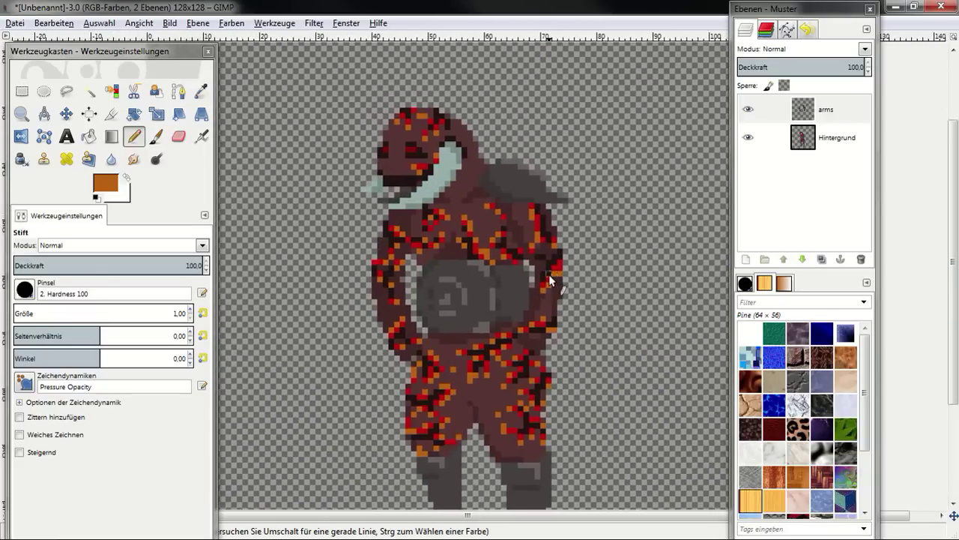
key("plus")
key("plus")
key("plus")
left_click(806, 120)
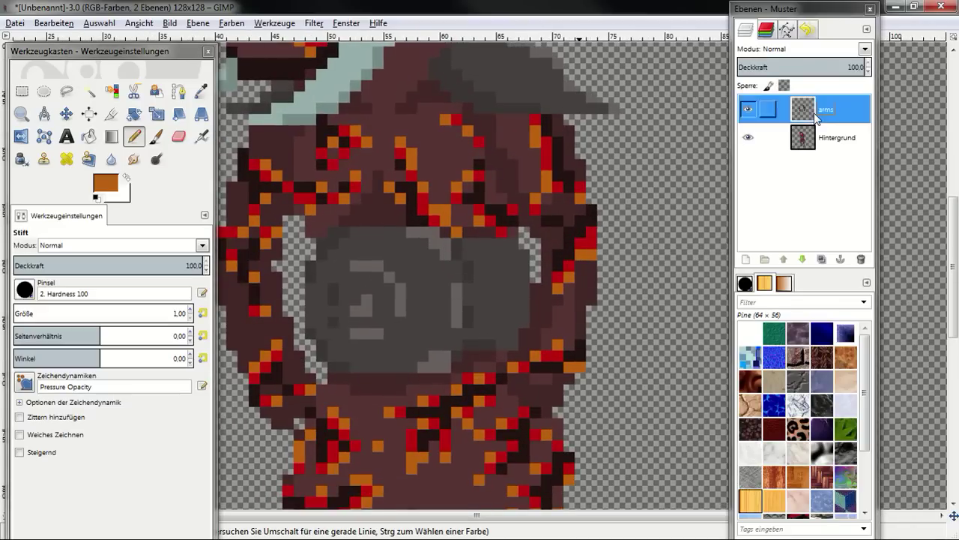
key("minus")
left_click(568, 150, "ctrl")
scroll(601, 258, "up", 1)
scroll(601, 258, "down", 3)
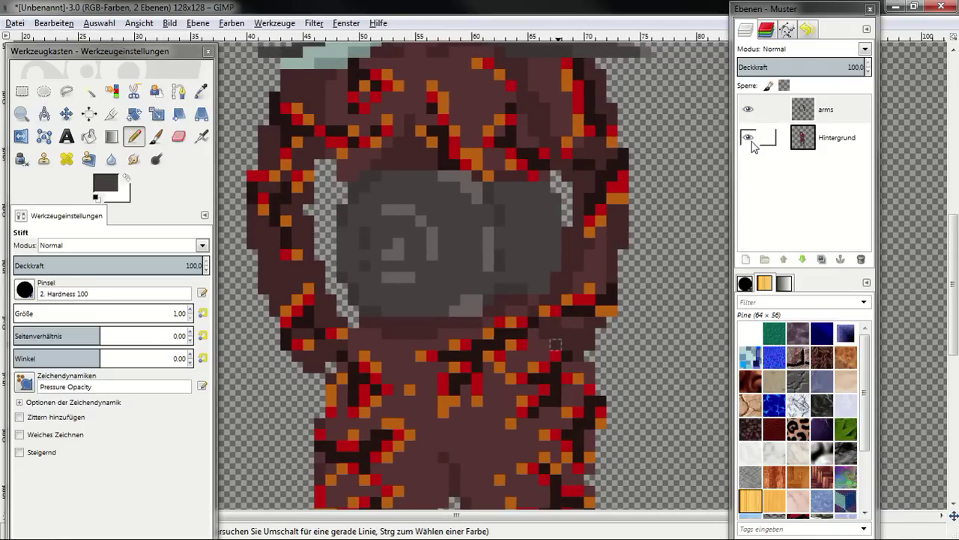
left_click(748, 137)
Shade and extend the right fist with grey pixels along its lower edge and highlights.
left_click_drag(542, 335, 560, 352)
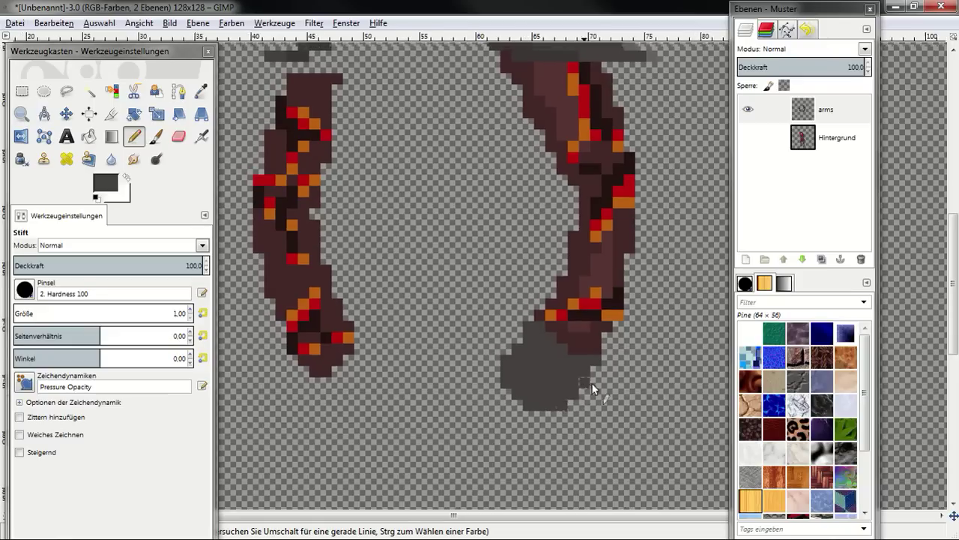
scroll(592, 384, "left", 3)
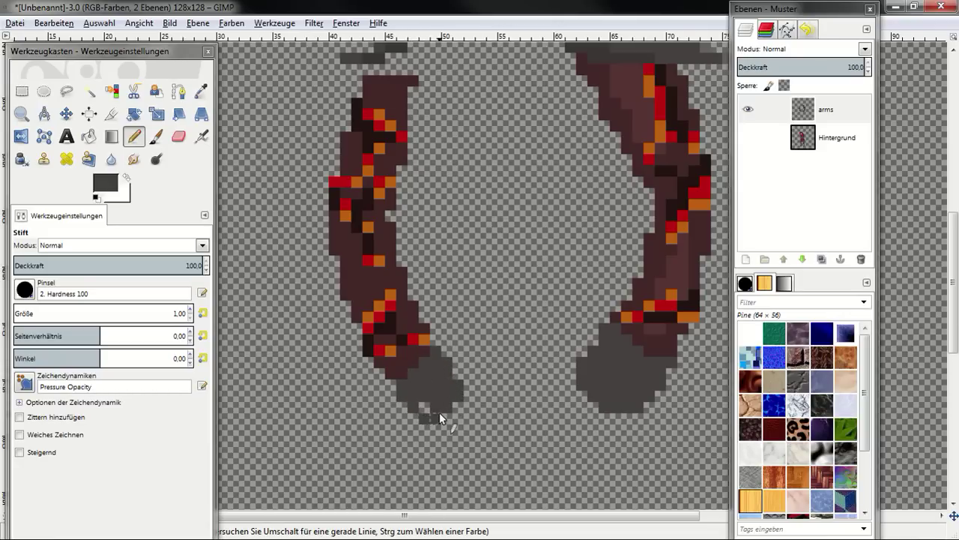
scroll(507, 394, "right", 3)
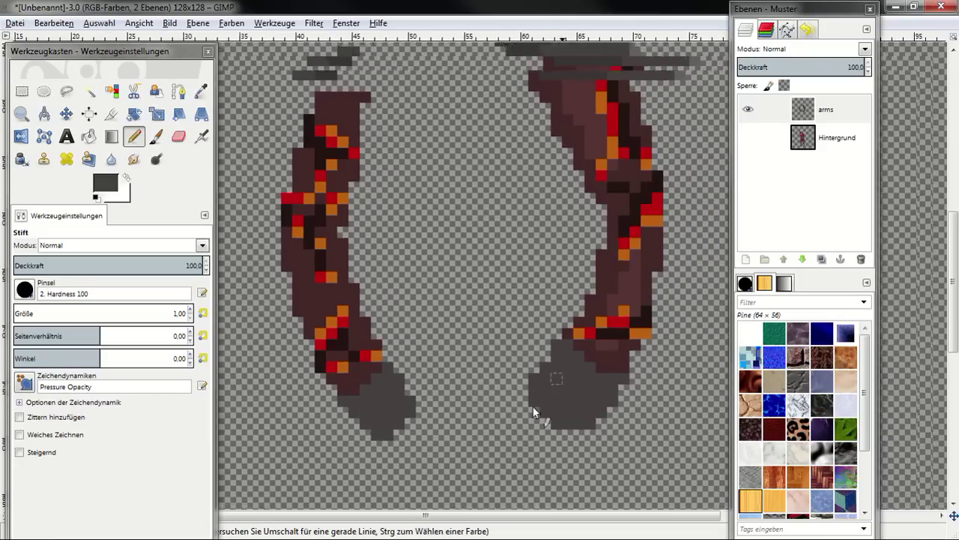
scroll(547, 284, "up", 5)
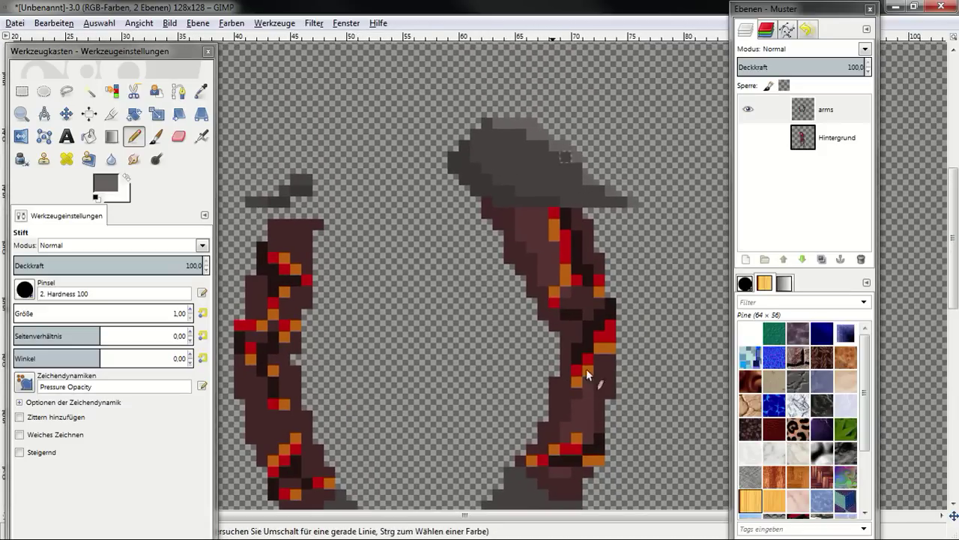
scroll(585, 367, "down", 6)
scroll(584, 367, "left", 1)
left_click_drag(593, 326, 548, 353)
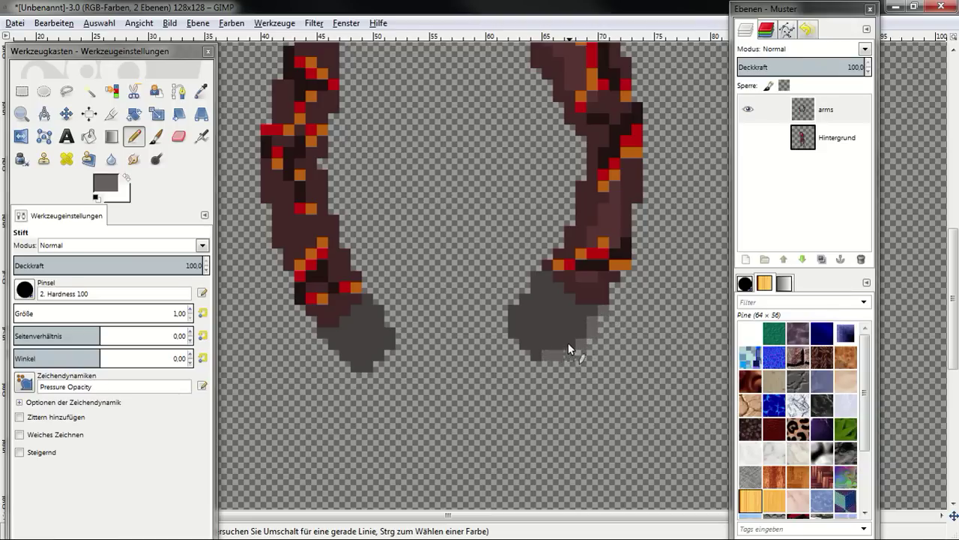
left_click_drag(551, 302, 574, 322)
scroll(487, 315, "down", 1)
scroll(487, 315, "left", 1)
scroll(393, 297, "up", 2)
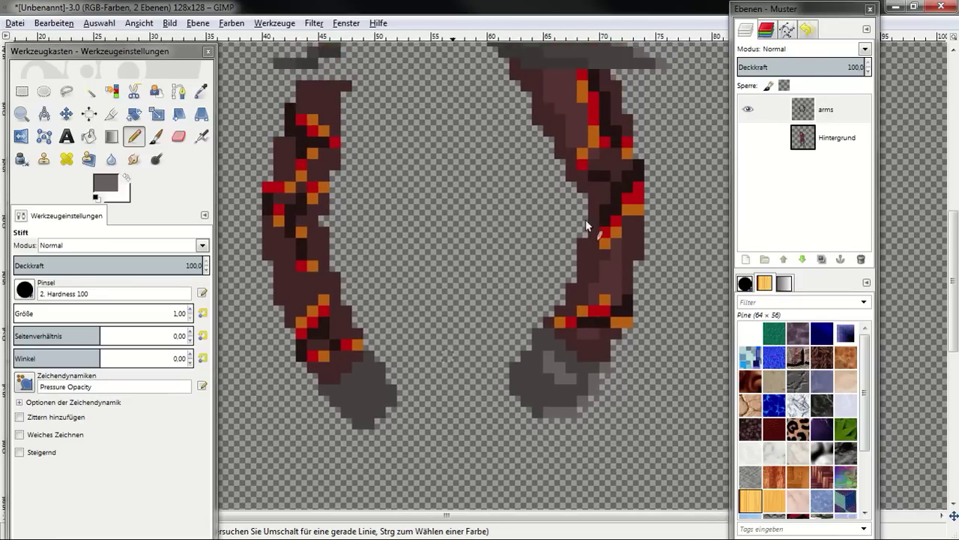
scroll(586, 220, "up", 2)
scroll(565, 190, "left", 1)
scroll(498, 197, "down", 3)
scroll(505, 265, "left", 3)
left_click(523, 311)
left_click(537, 339)
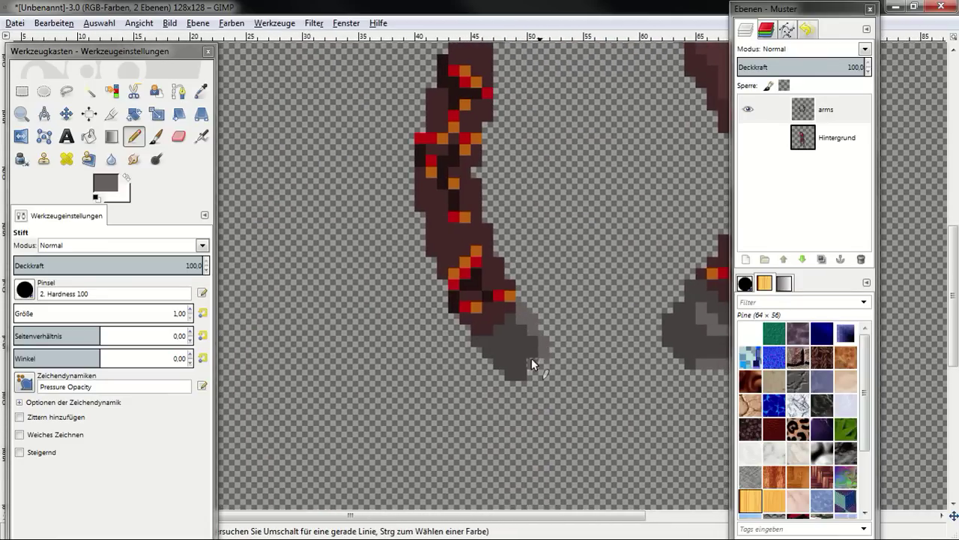
Darken the bottom of the left fist with grey pixels.
scroll(426, 278, "up", 2)
scroll(427, 278, "right", 3)
scroll(347, 179, "up", 1)
scroll(439, 189, "down", 2)
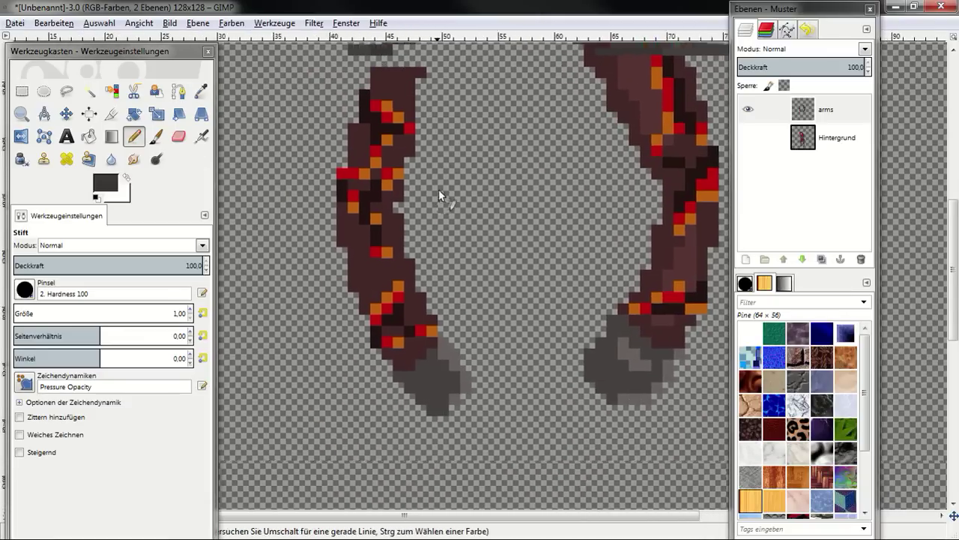
scroll(438, 189, "down", 1)
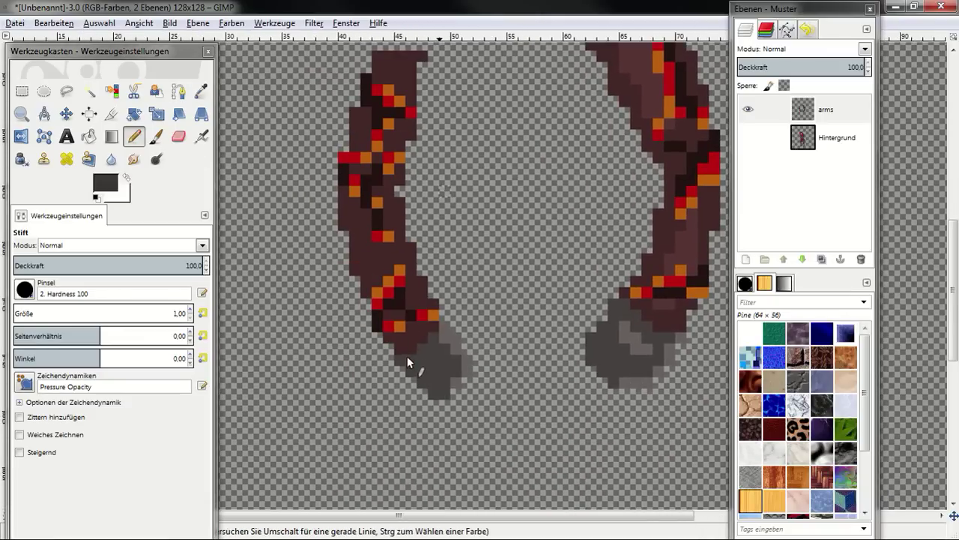
left_click(434, 392)
scroll(475, 377, "right", 1)
scroll(552, 359, "right", 2)
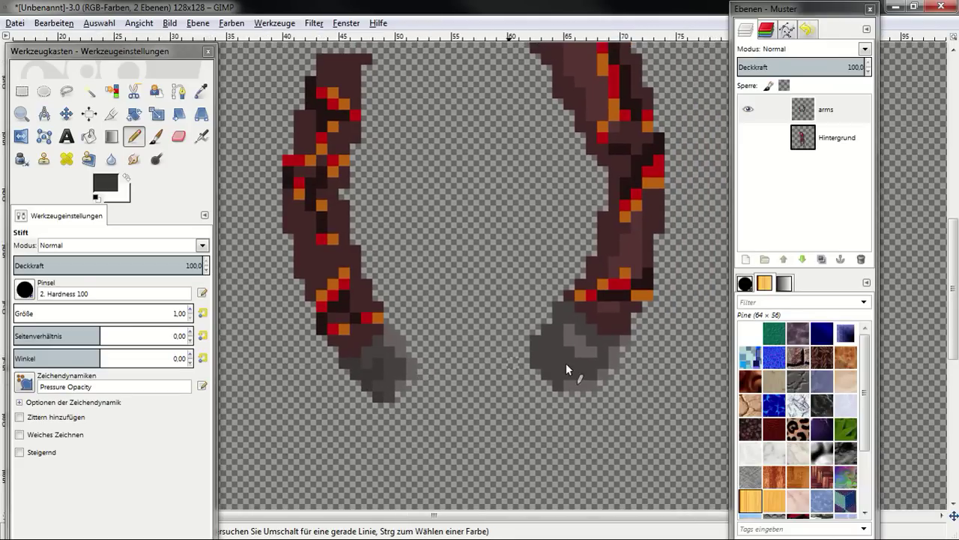
scroll(565, 363, "down", 3)
scroll(493, 350, "down", 2)
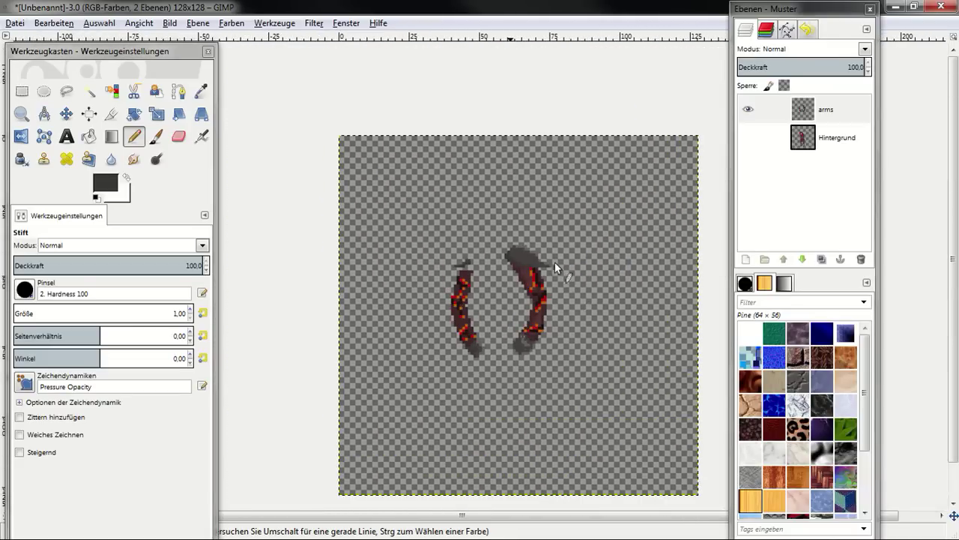
Make the Hintergrund layer visible again and zoom in and out to inspect the whole monster.
scroll(525, 262, "up", 1)
scroll(507, 256, "up", 1)
left_click(748, 137)
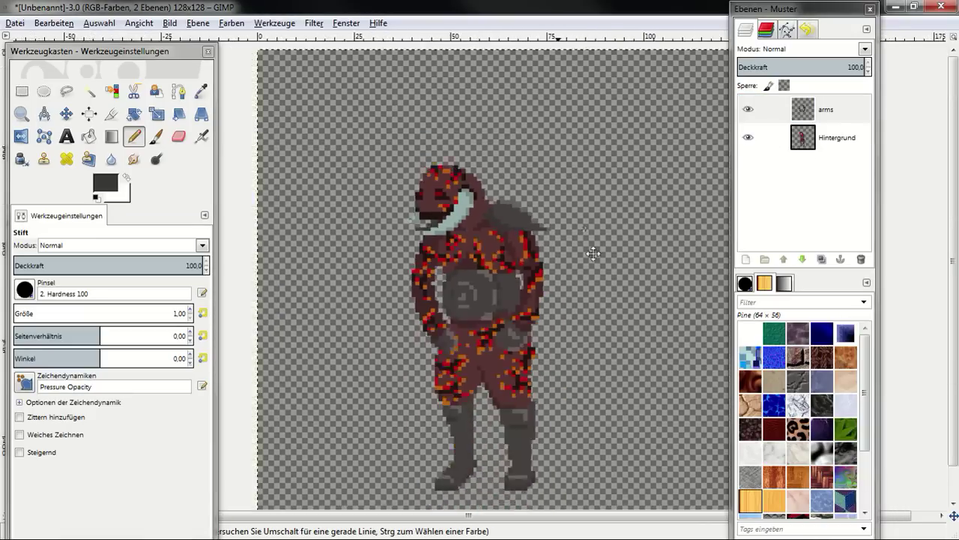
scroll(592, 253, "down", 1)
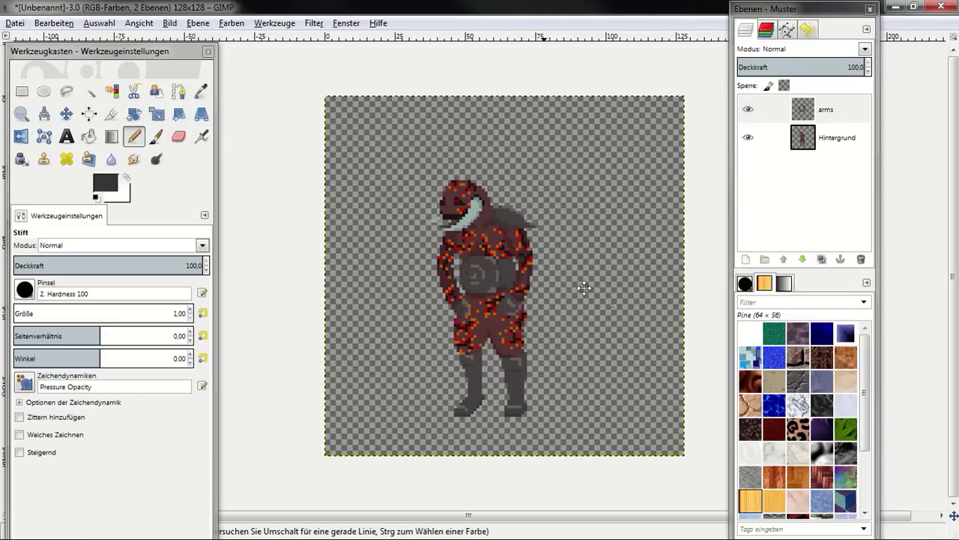
scroll(584, 285, "up", 1, "ctrl")
scroll(547, 253, "up", 3, "ctrl")
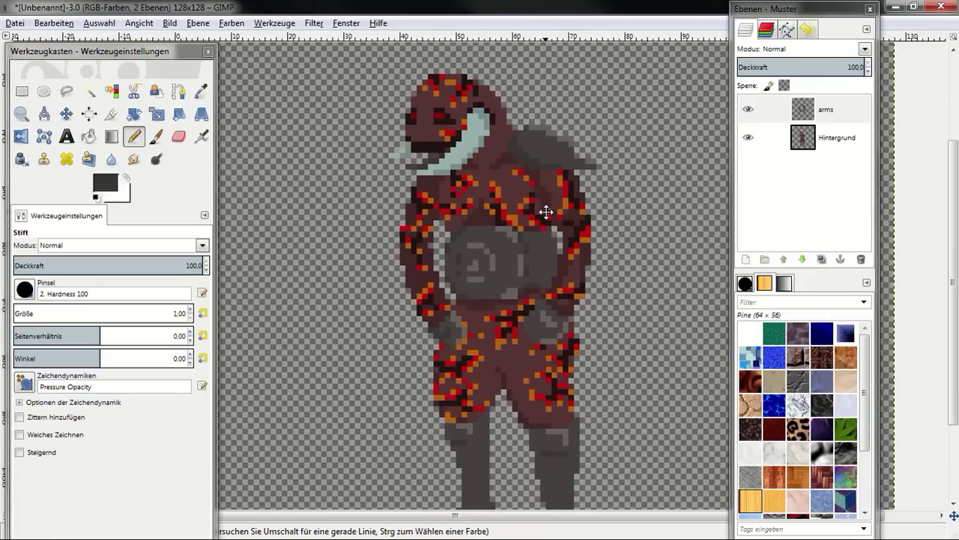
scroll(546, 212, "up", 1, "ctrl")
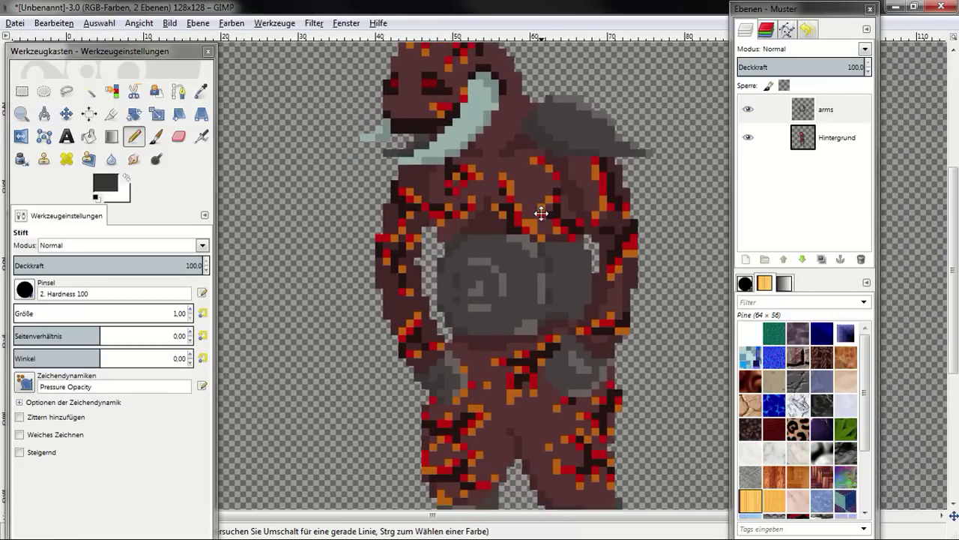
scroll(527, 225, "down", 1)
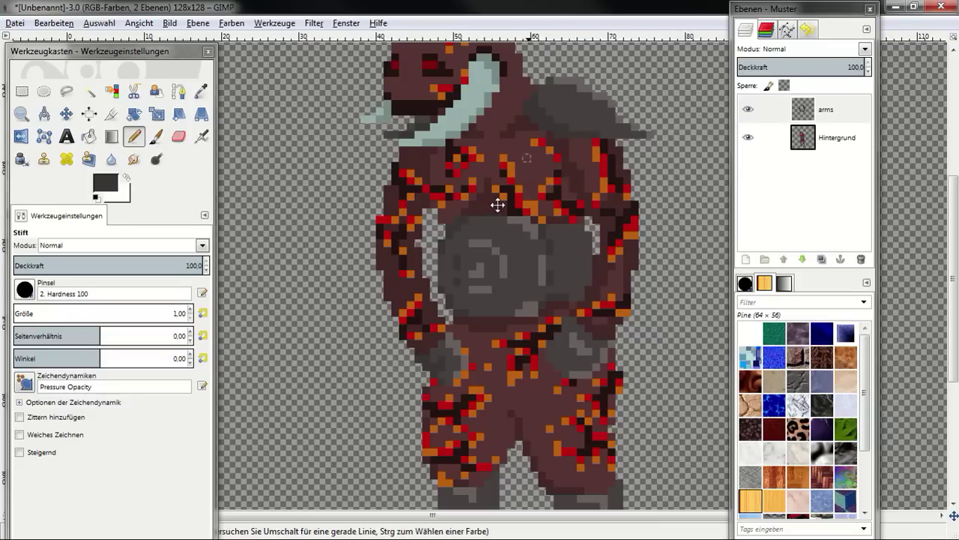
scroll(497, 203, "down", 1)
scroll(498, 204, "down", 1)
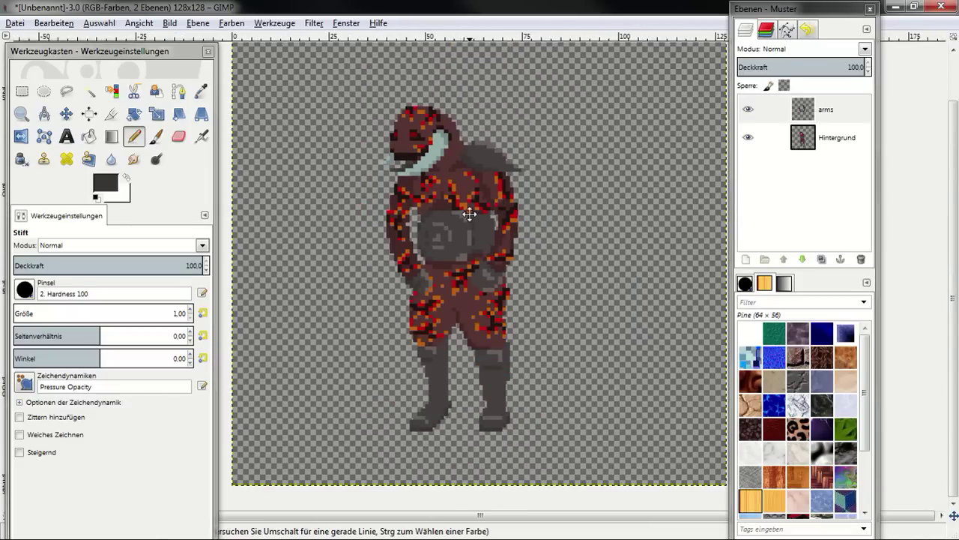